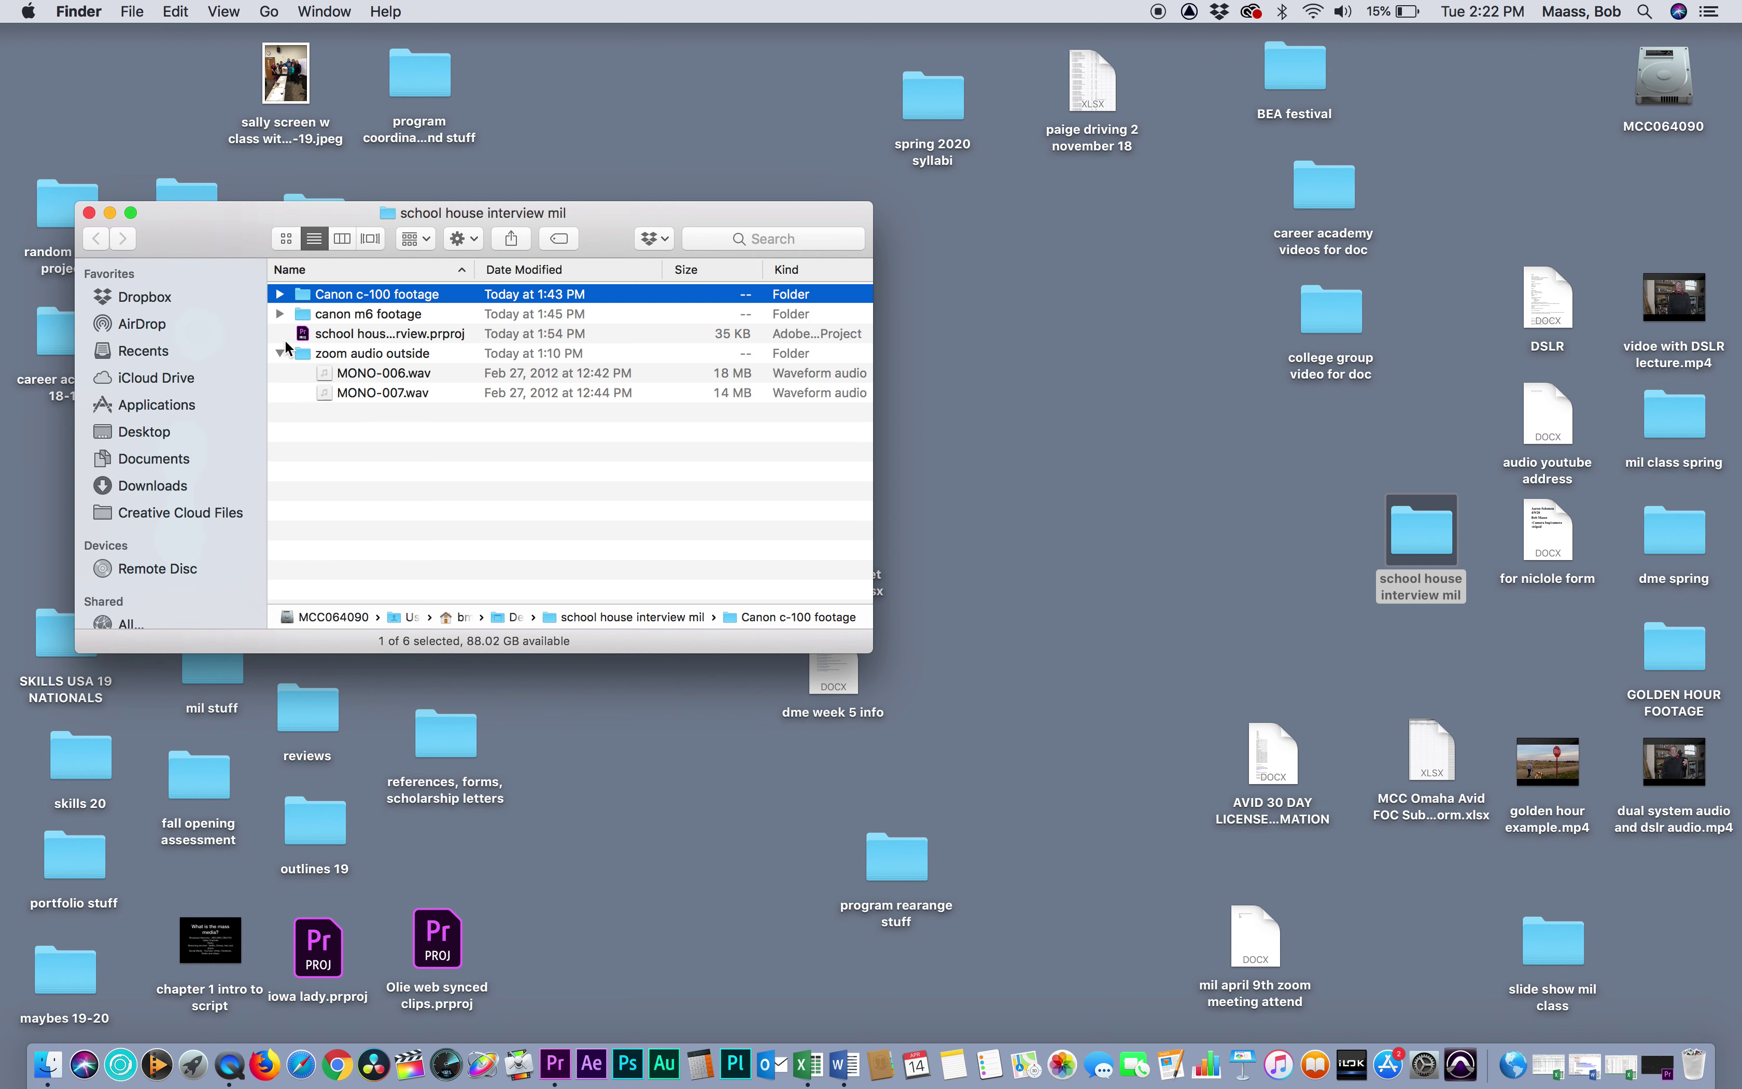
- Switch to Premiere Pro and import the canon m6 footage, Canon c-100 footage and zoom audio outside folders from the desktop folder school house interview mil
left_click(280, 354)
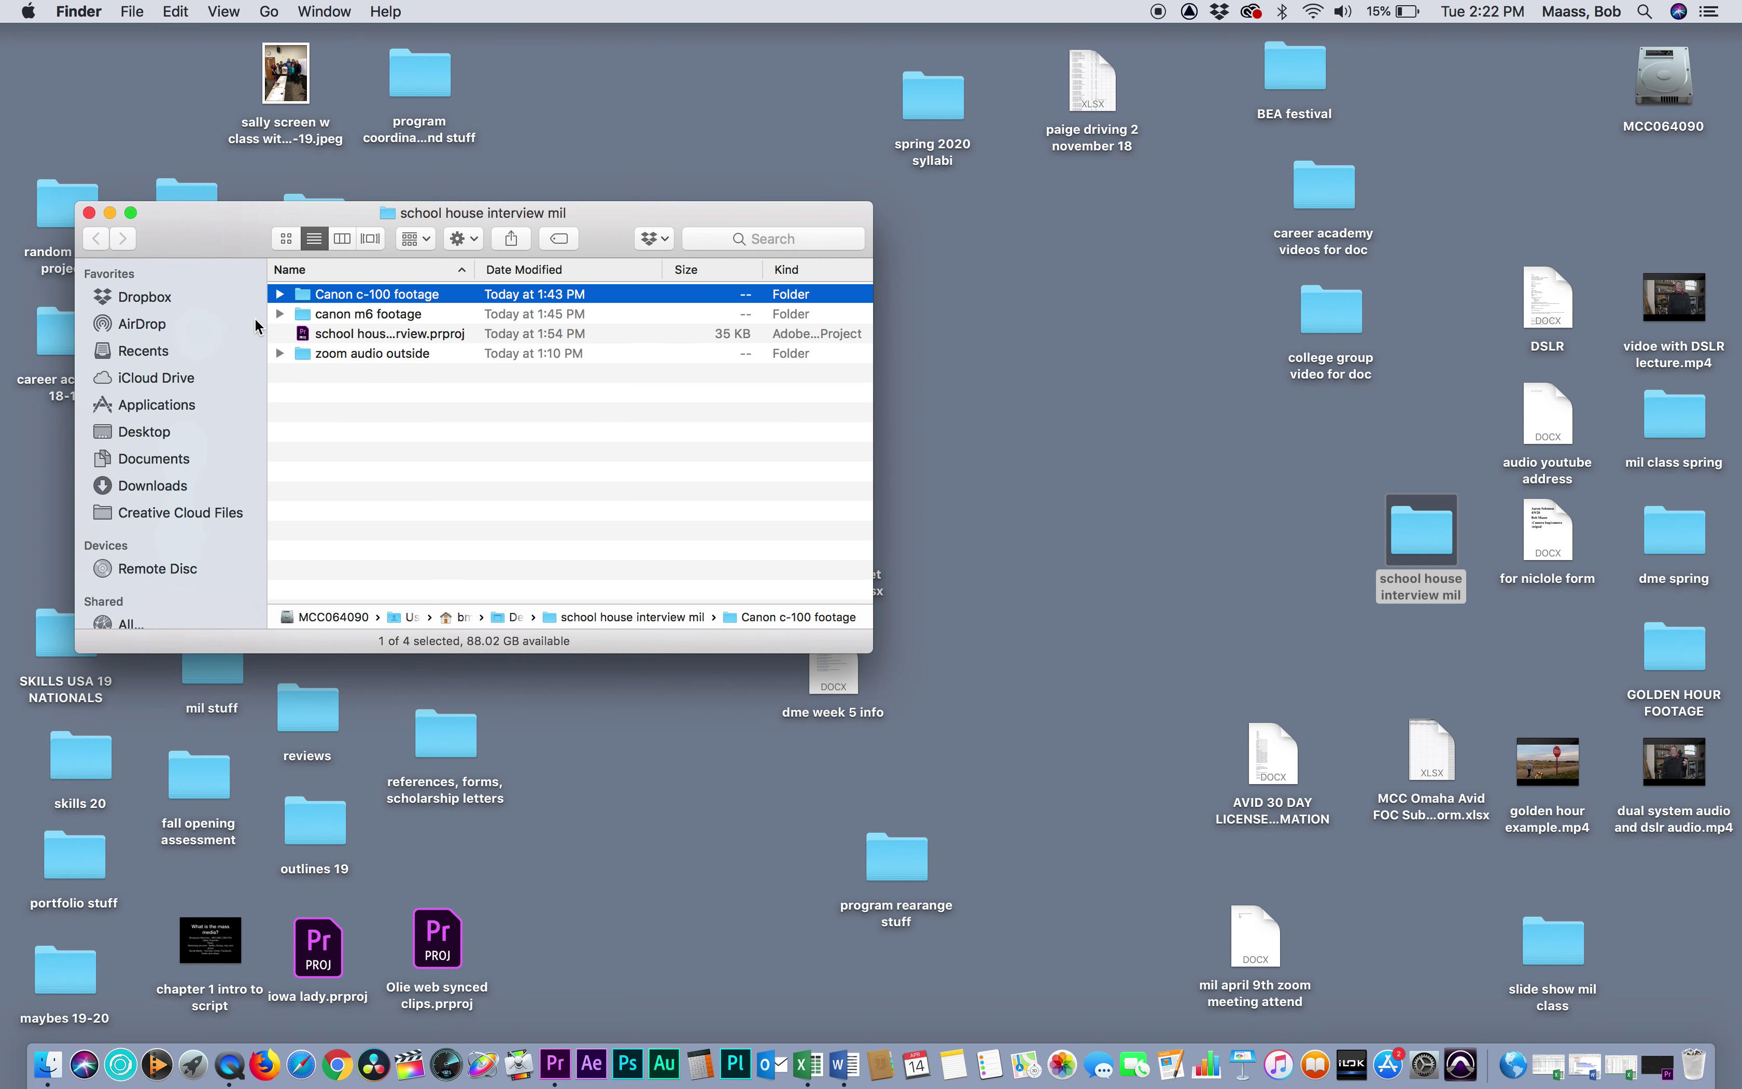
left_click(565, 1067)
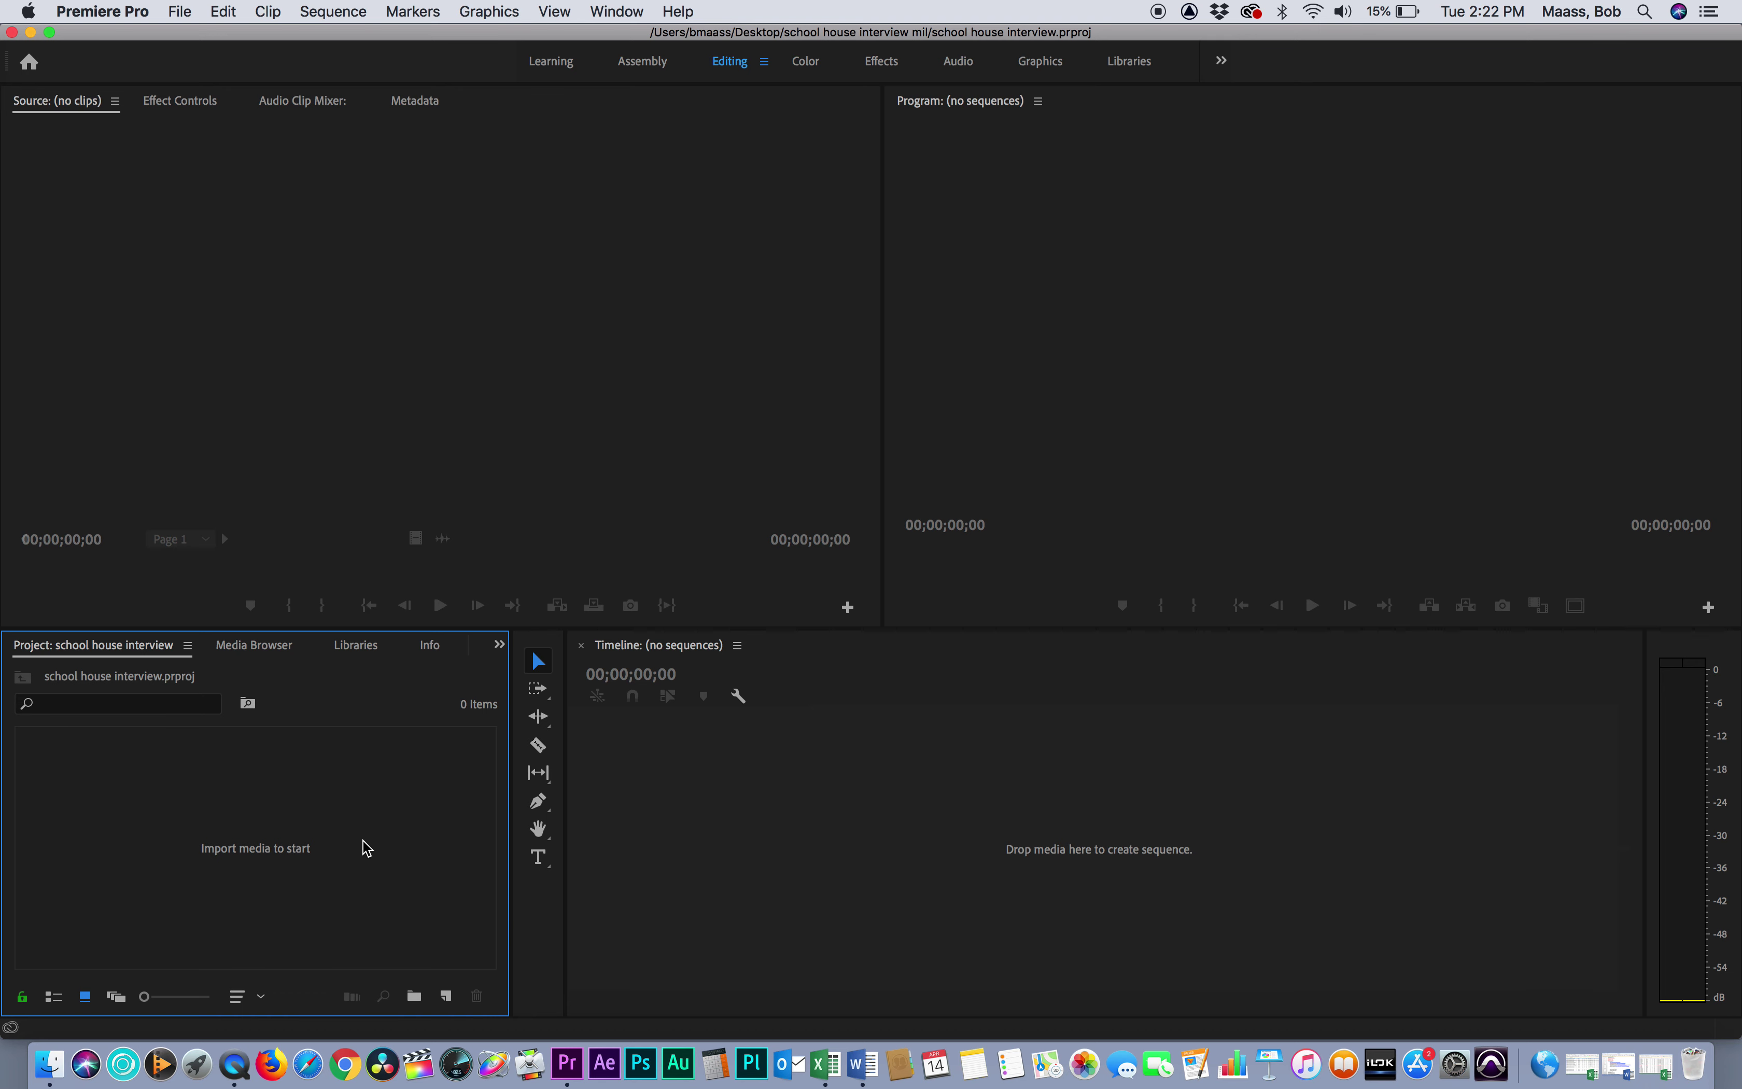
double_click(355, 787)
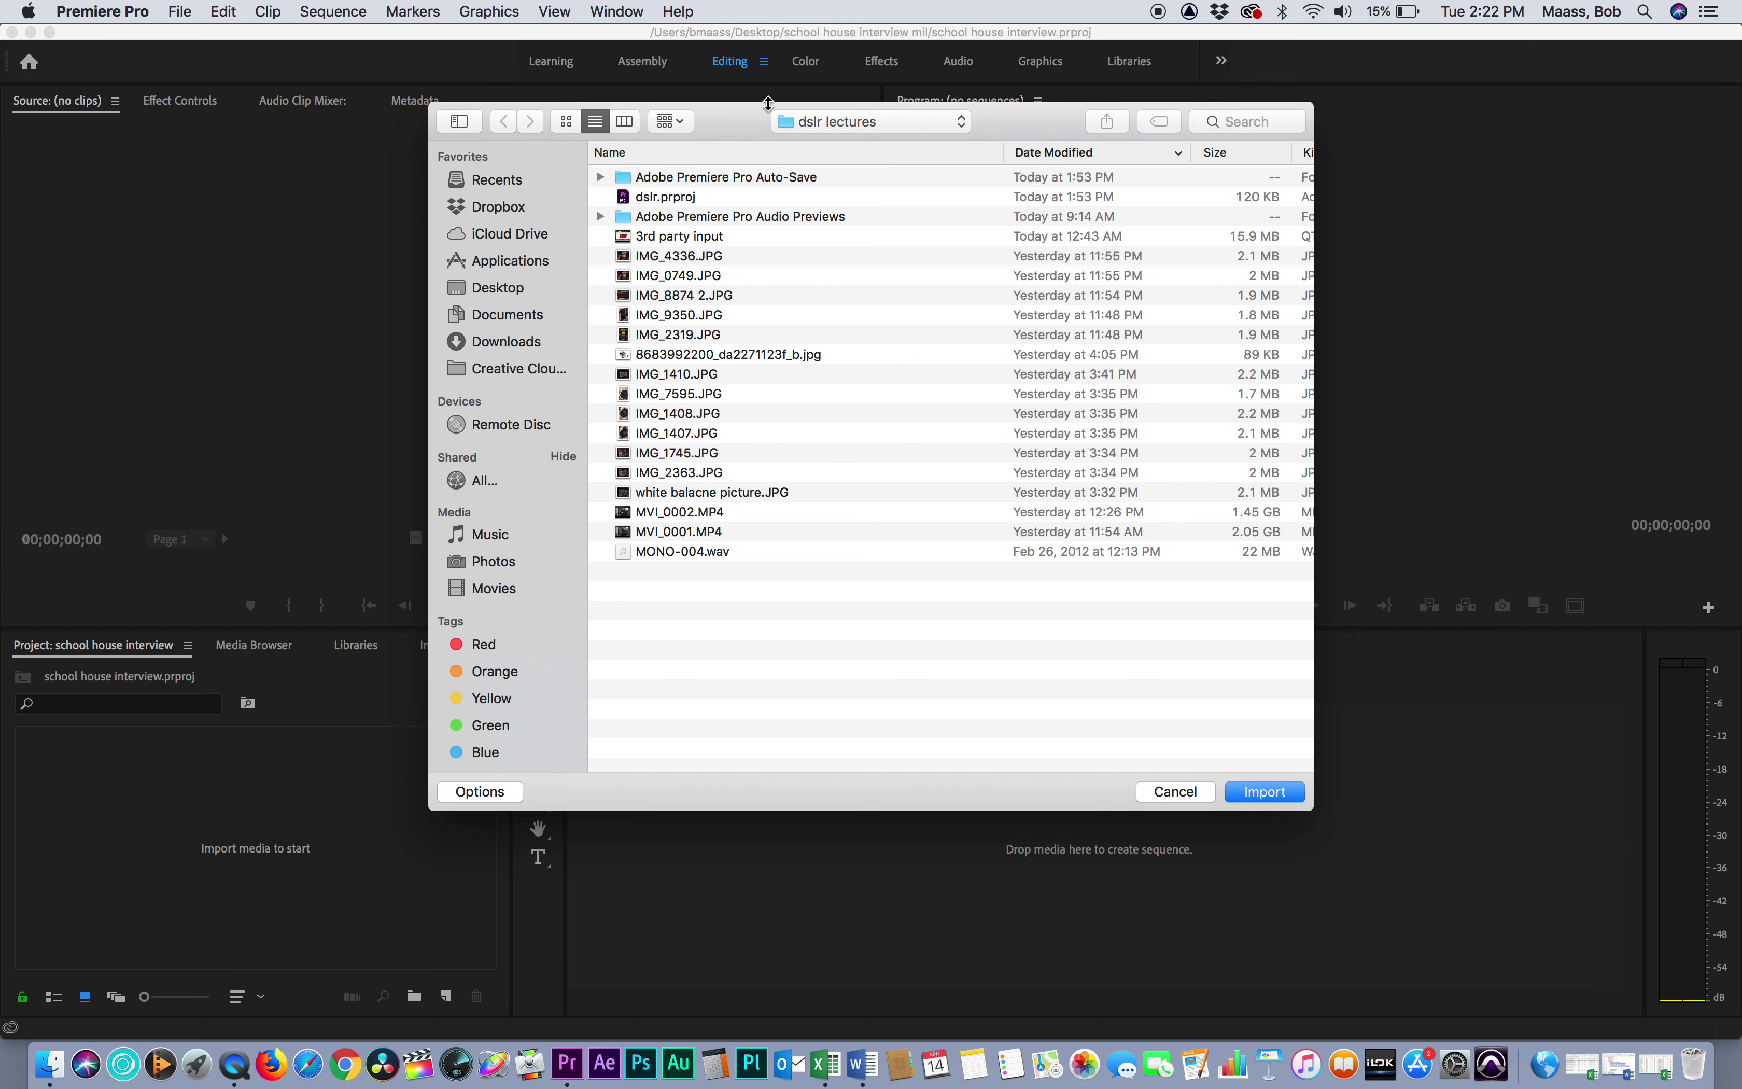
left_click(943, 123)
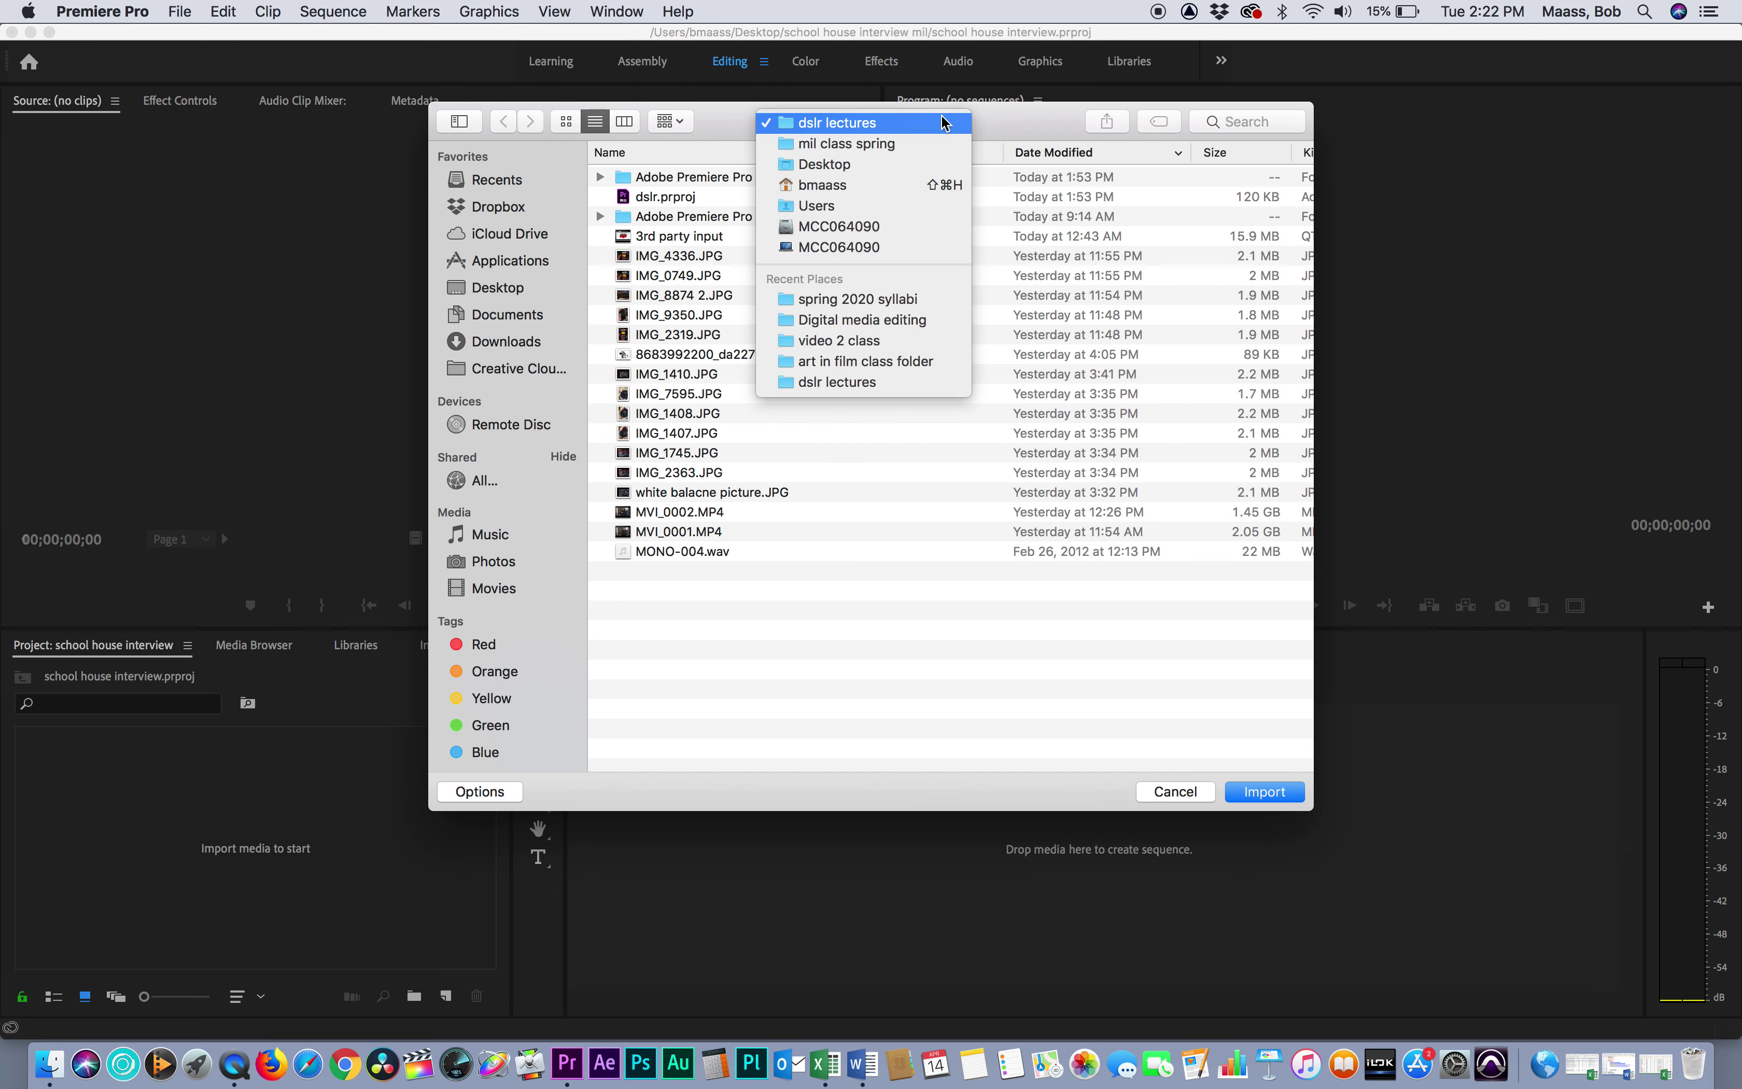
left_click(841, 161)
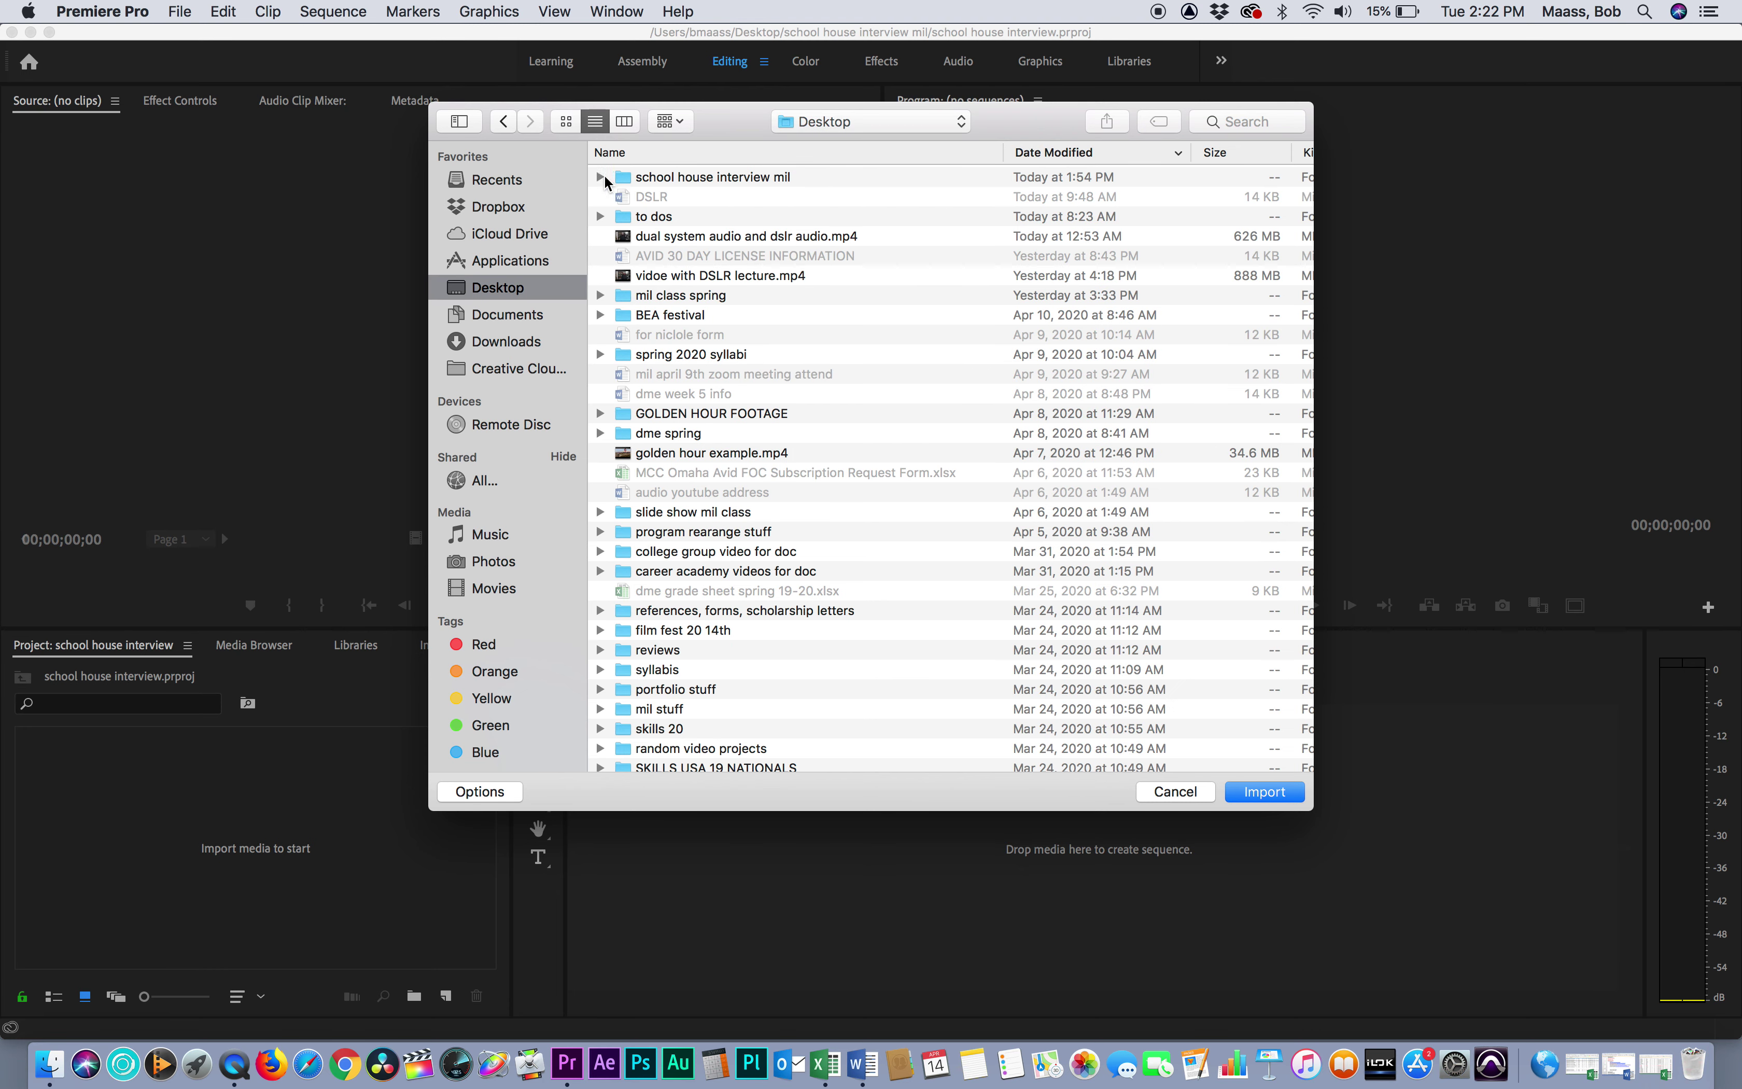
left_click(601, 178)
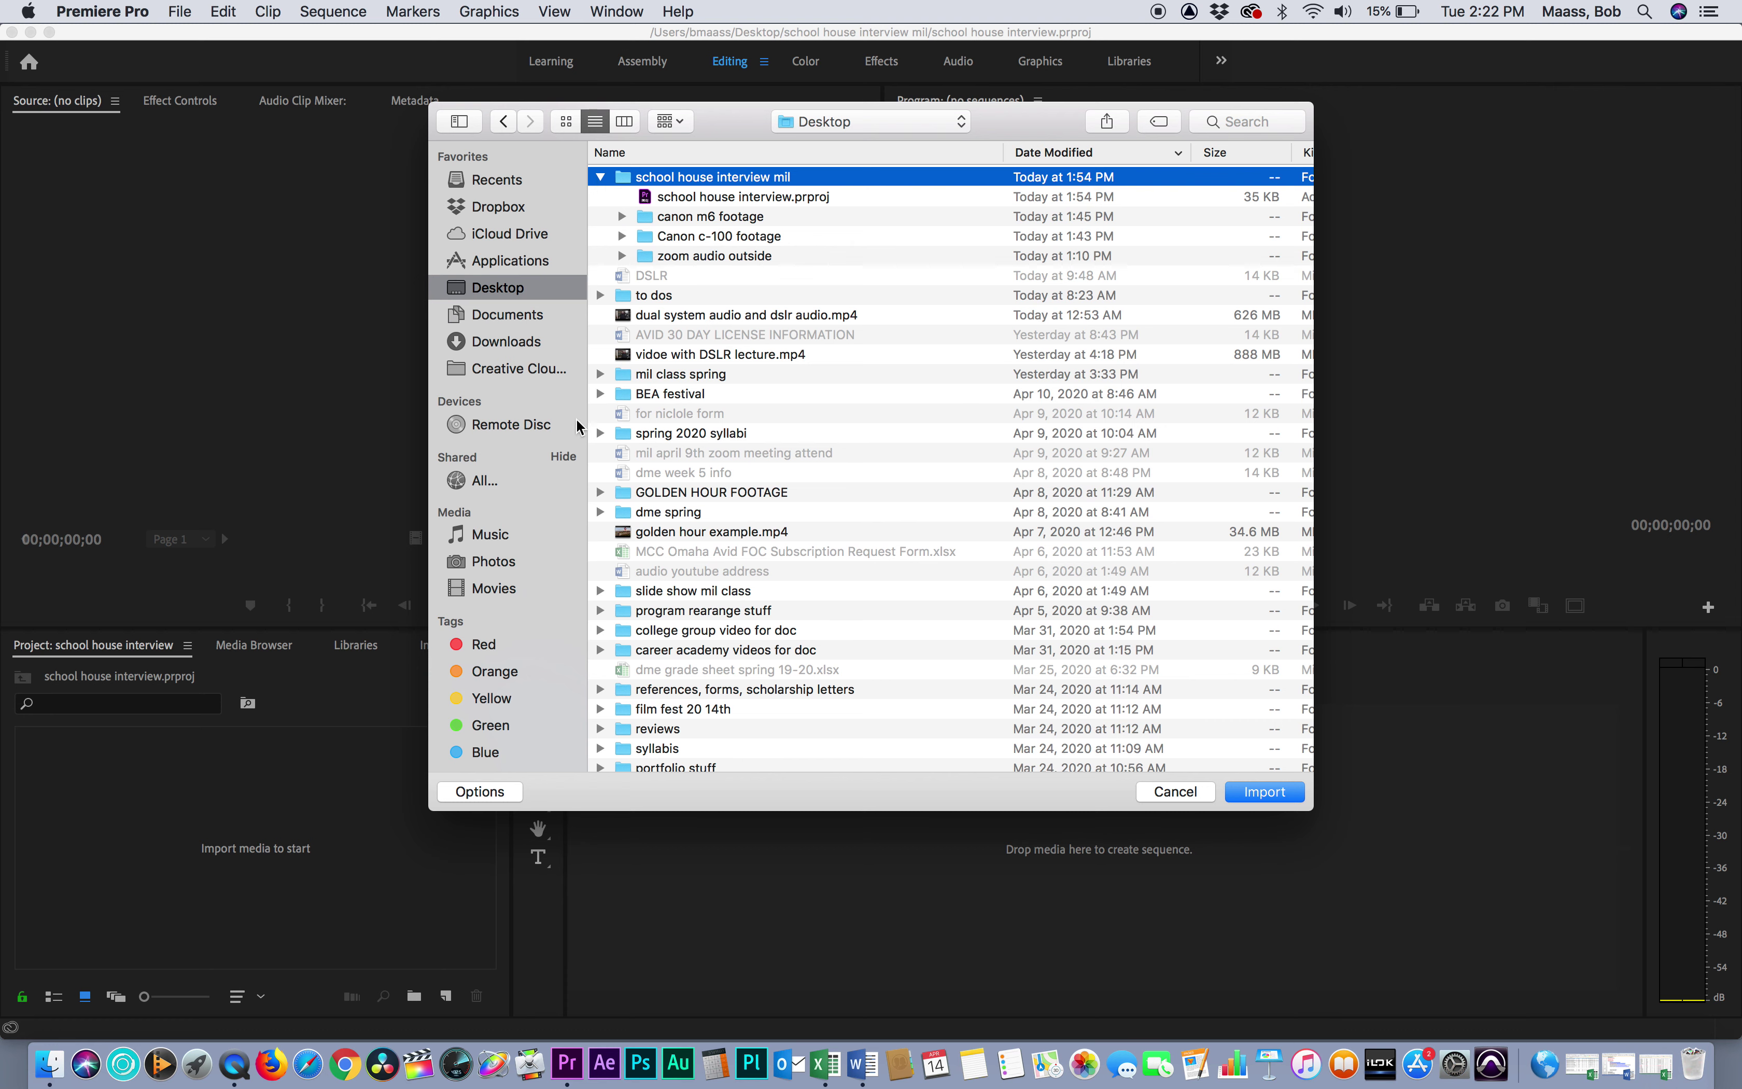
left_click(683, 216)
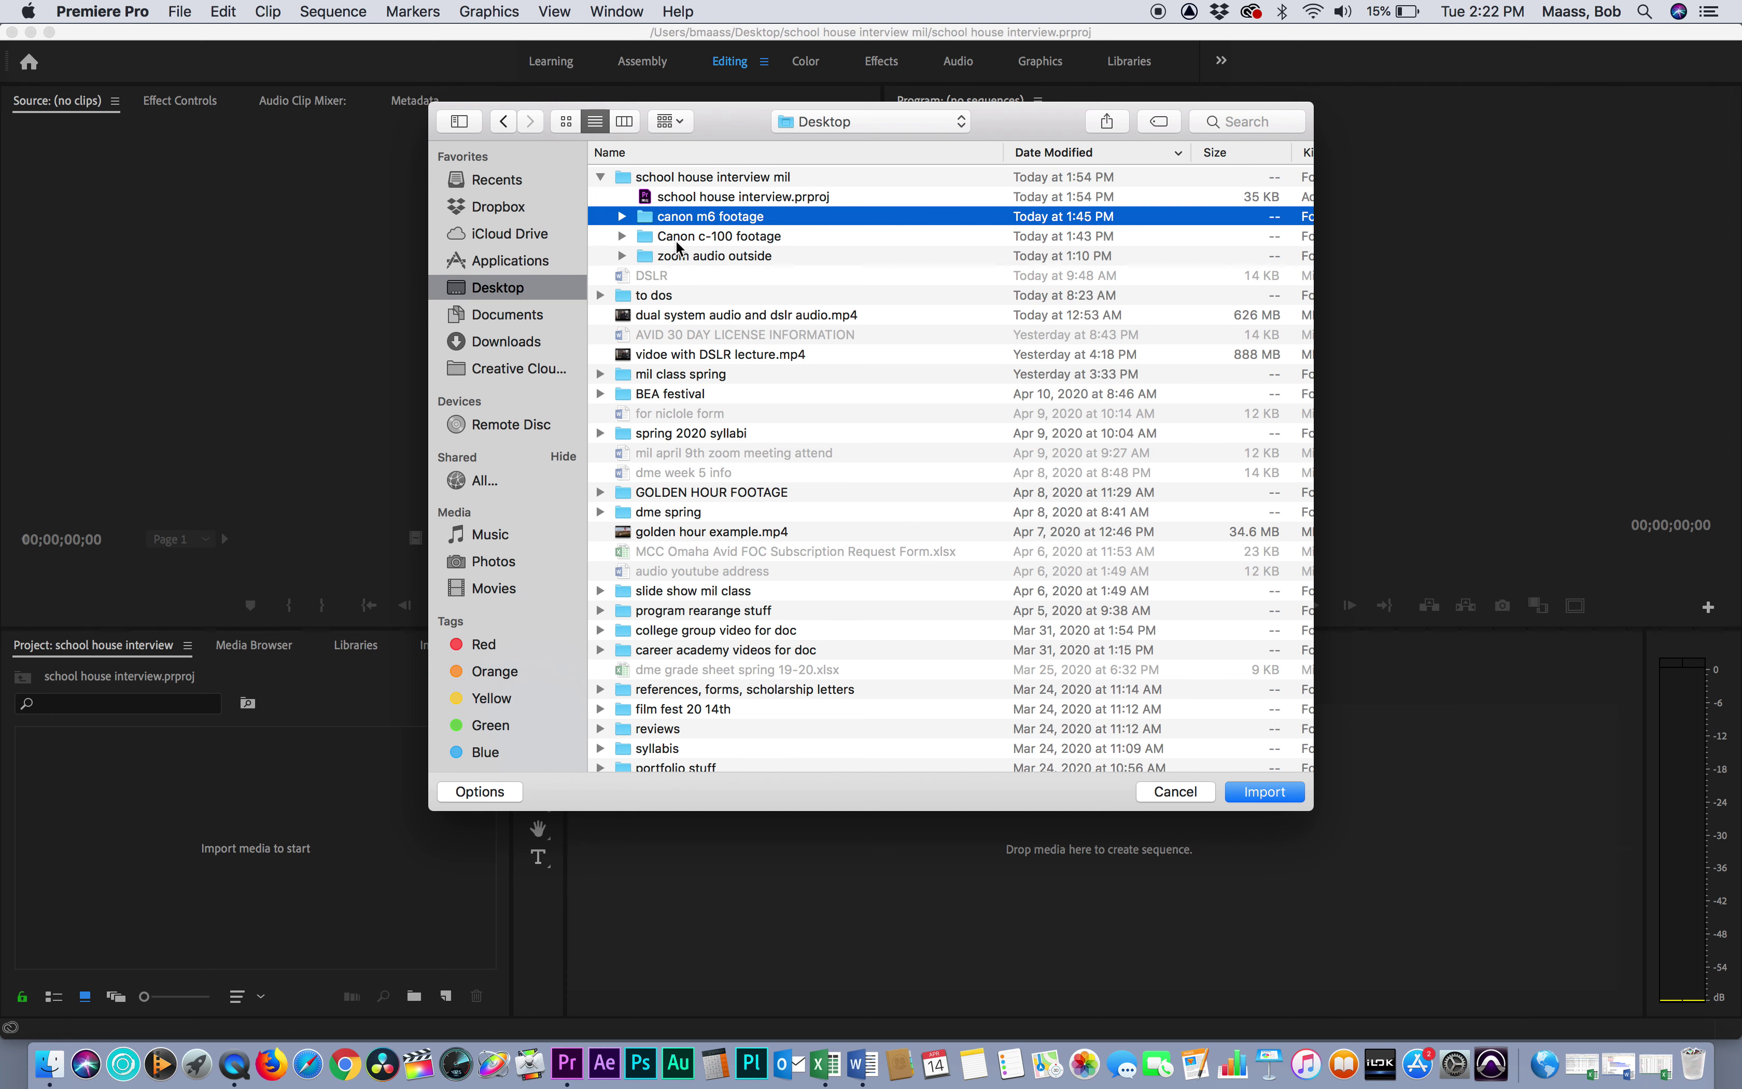
left_click(677, 259, "shift")
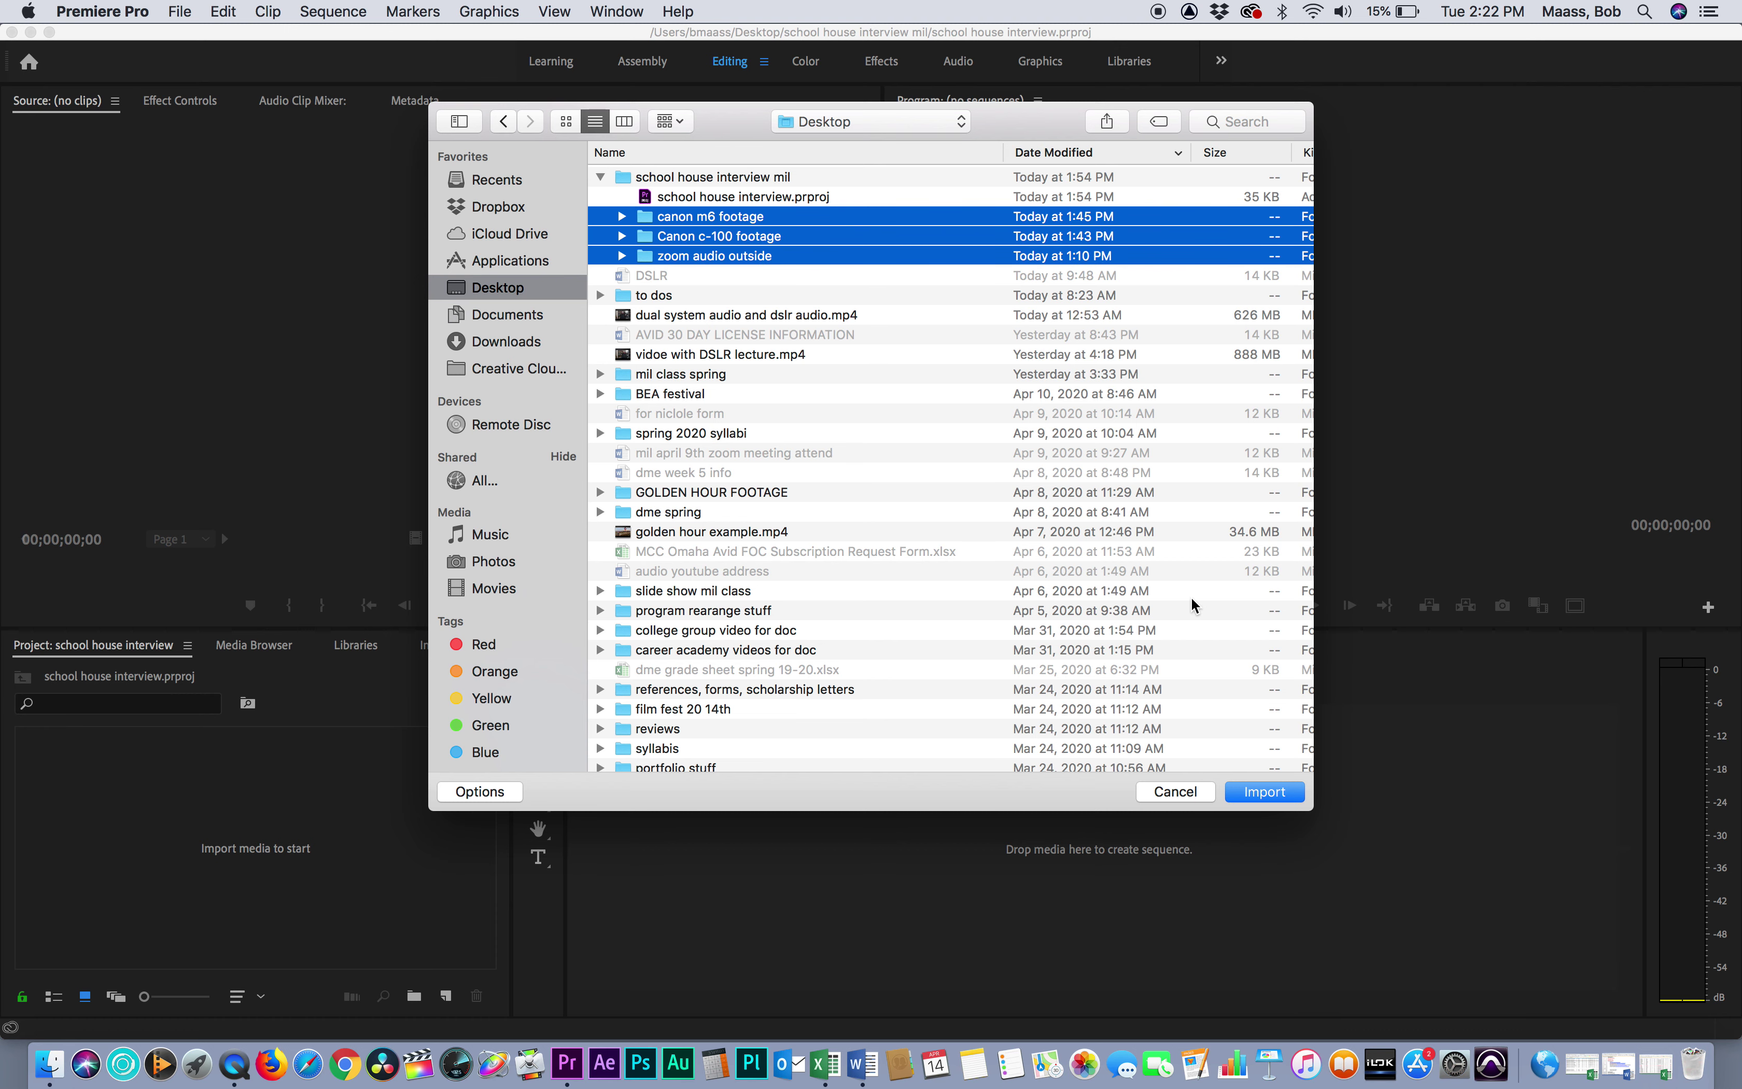
left_click(1265, 792)
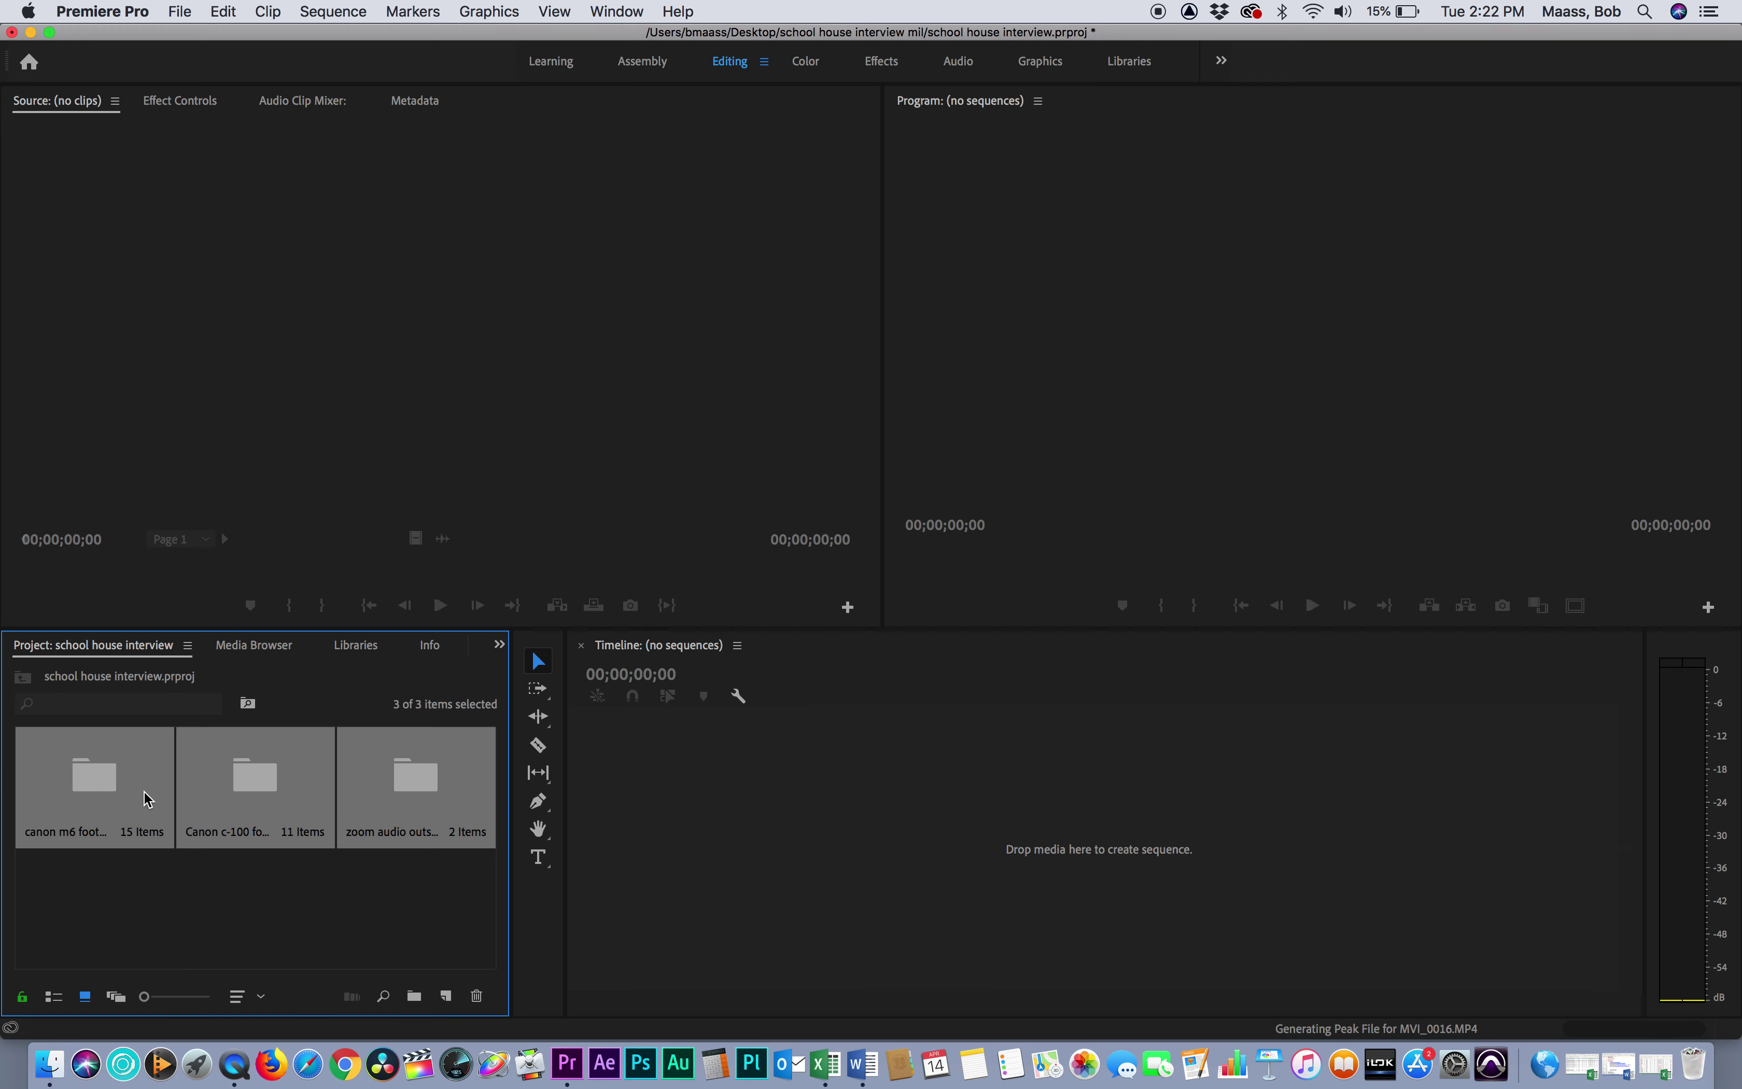
left_click(230, 889)
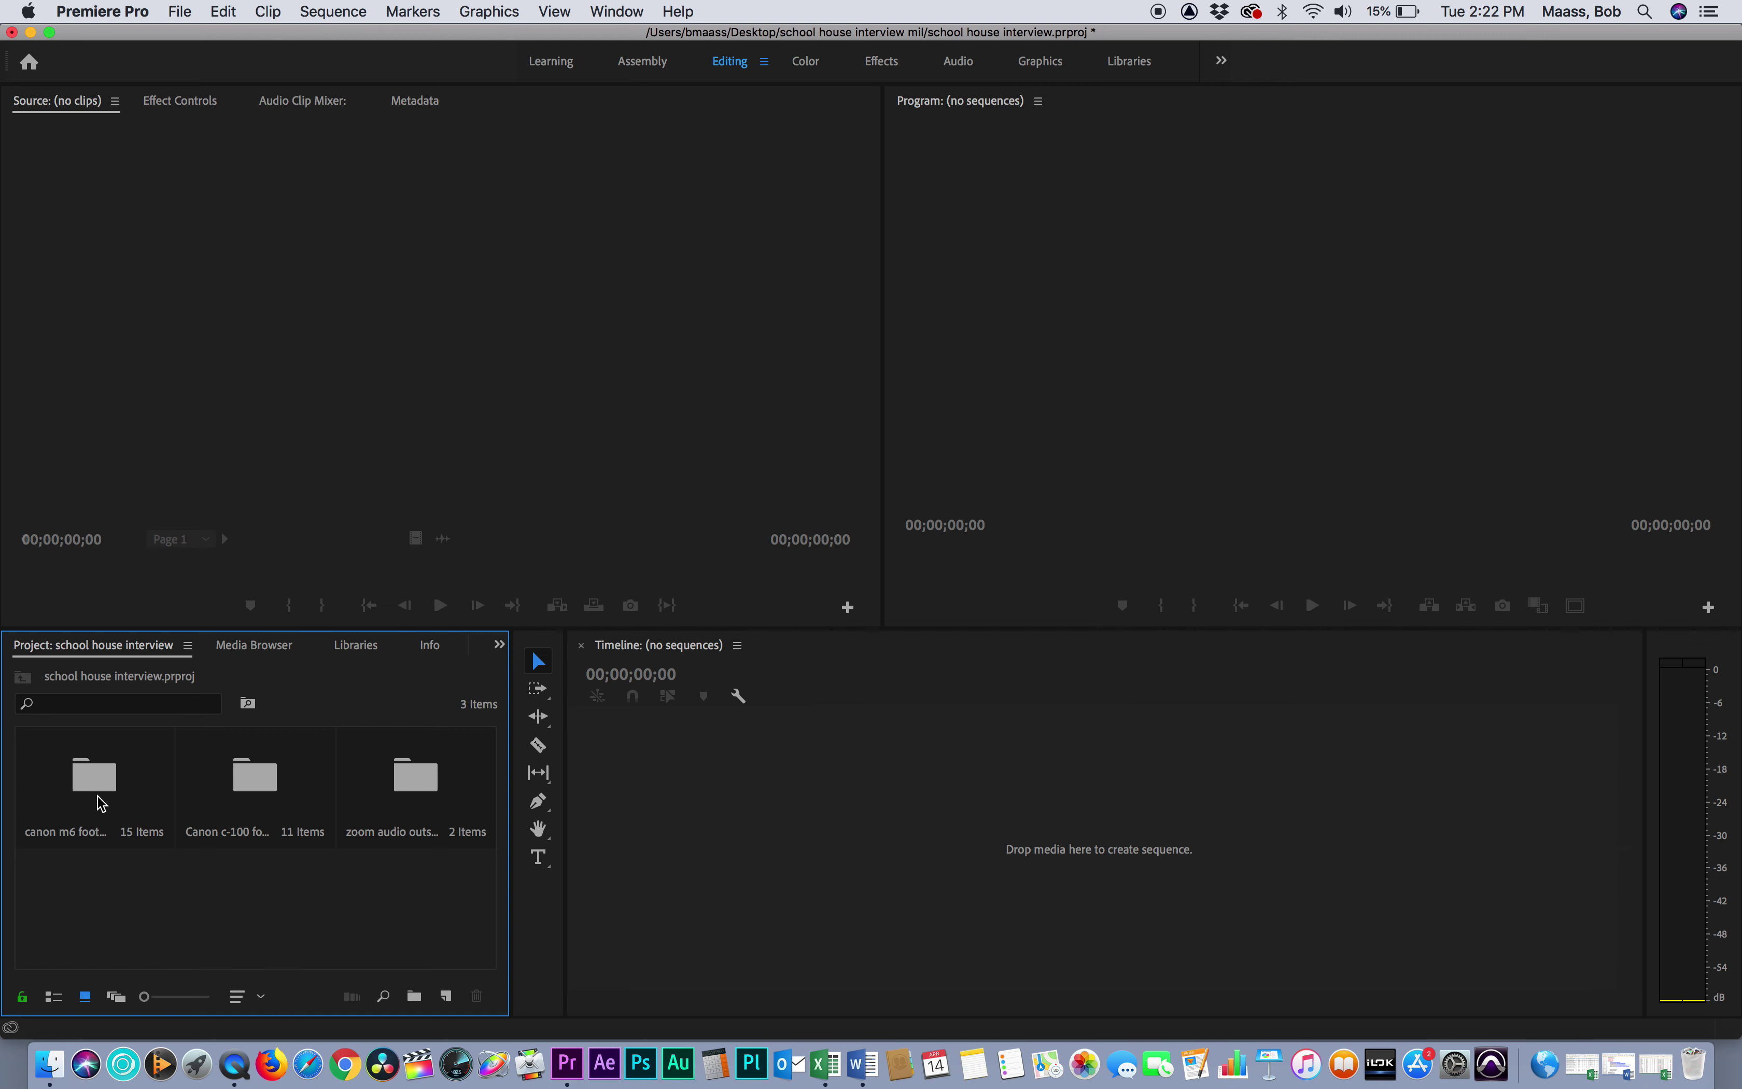
- Open the Canon c-100 footage bin and preview MVI_0006.MP4, then load MVI_0007.MP4 as the source clip
double_click(274, 800)
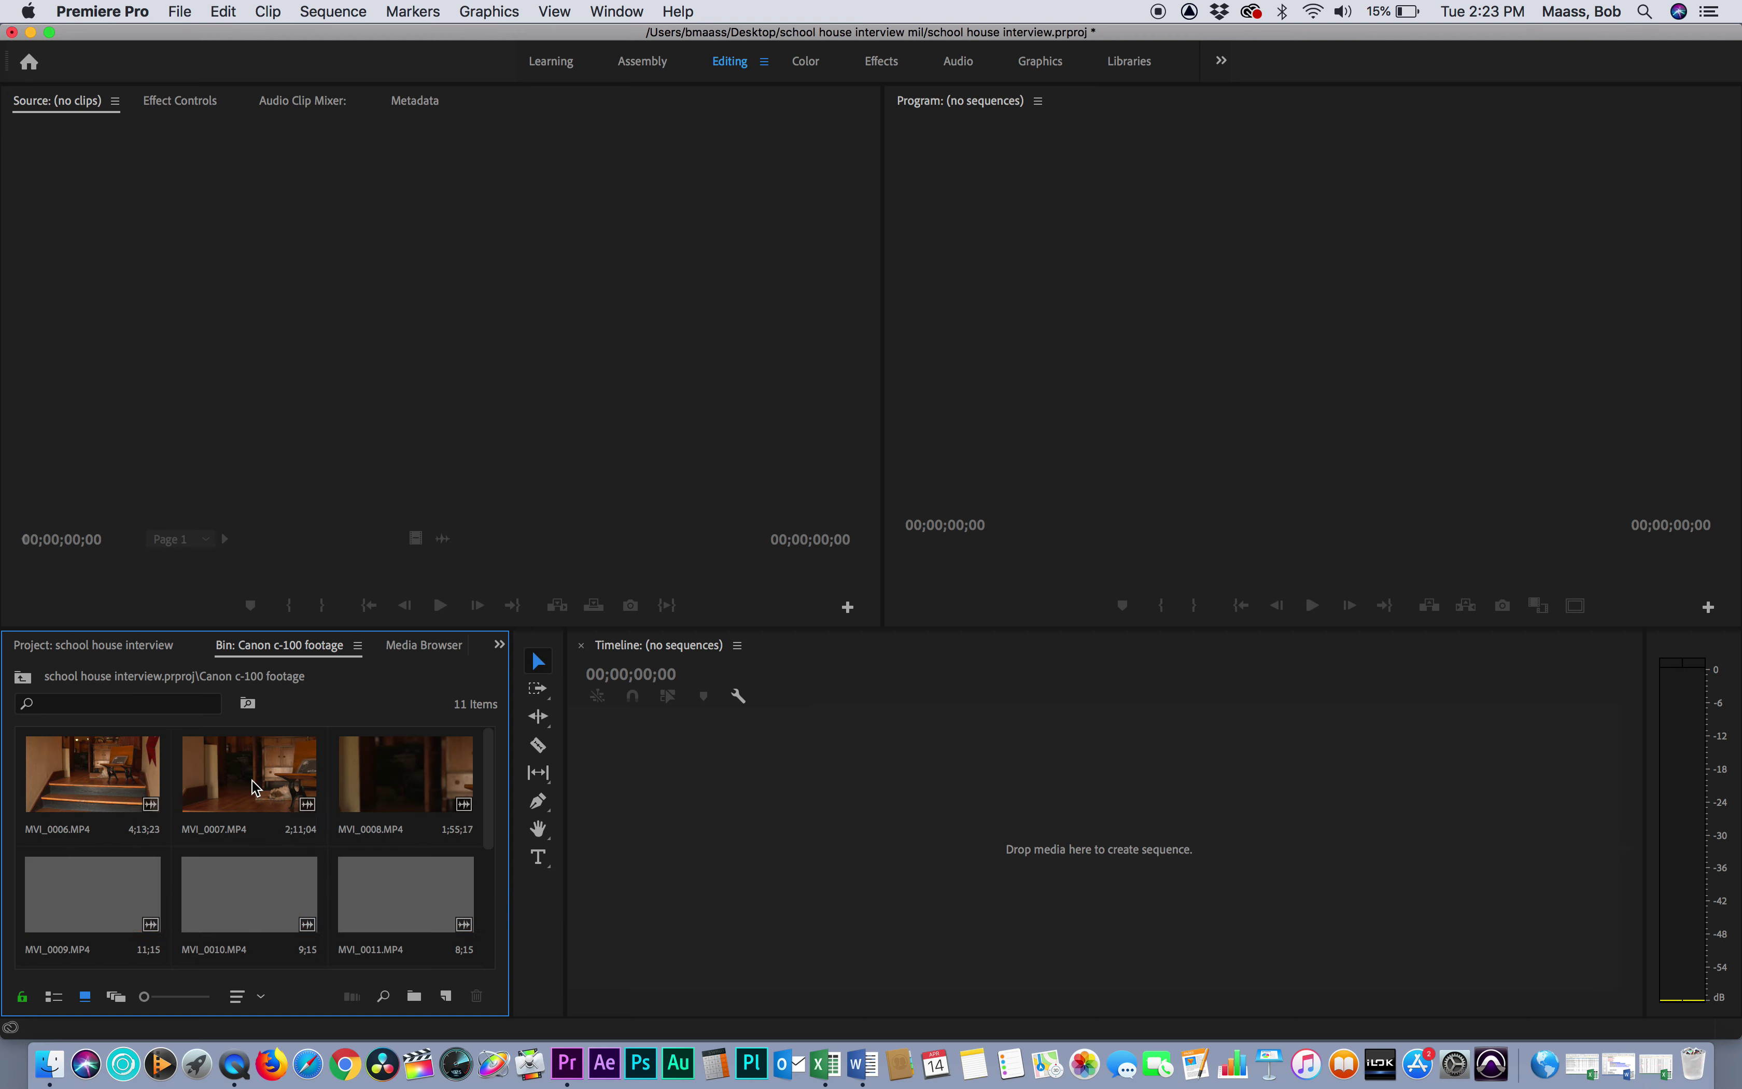
mouse_move(489, 785)
left_mouse_down()
mouse_move(489, 906)
mouse_move(484, 752)
left_mouse_up()
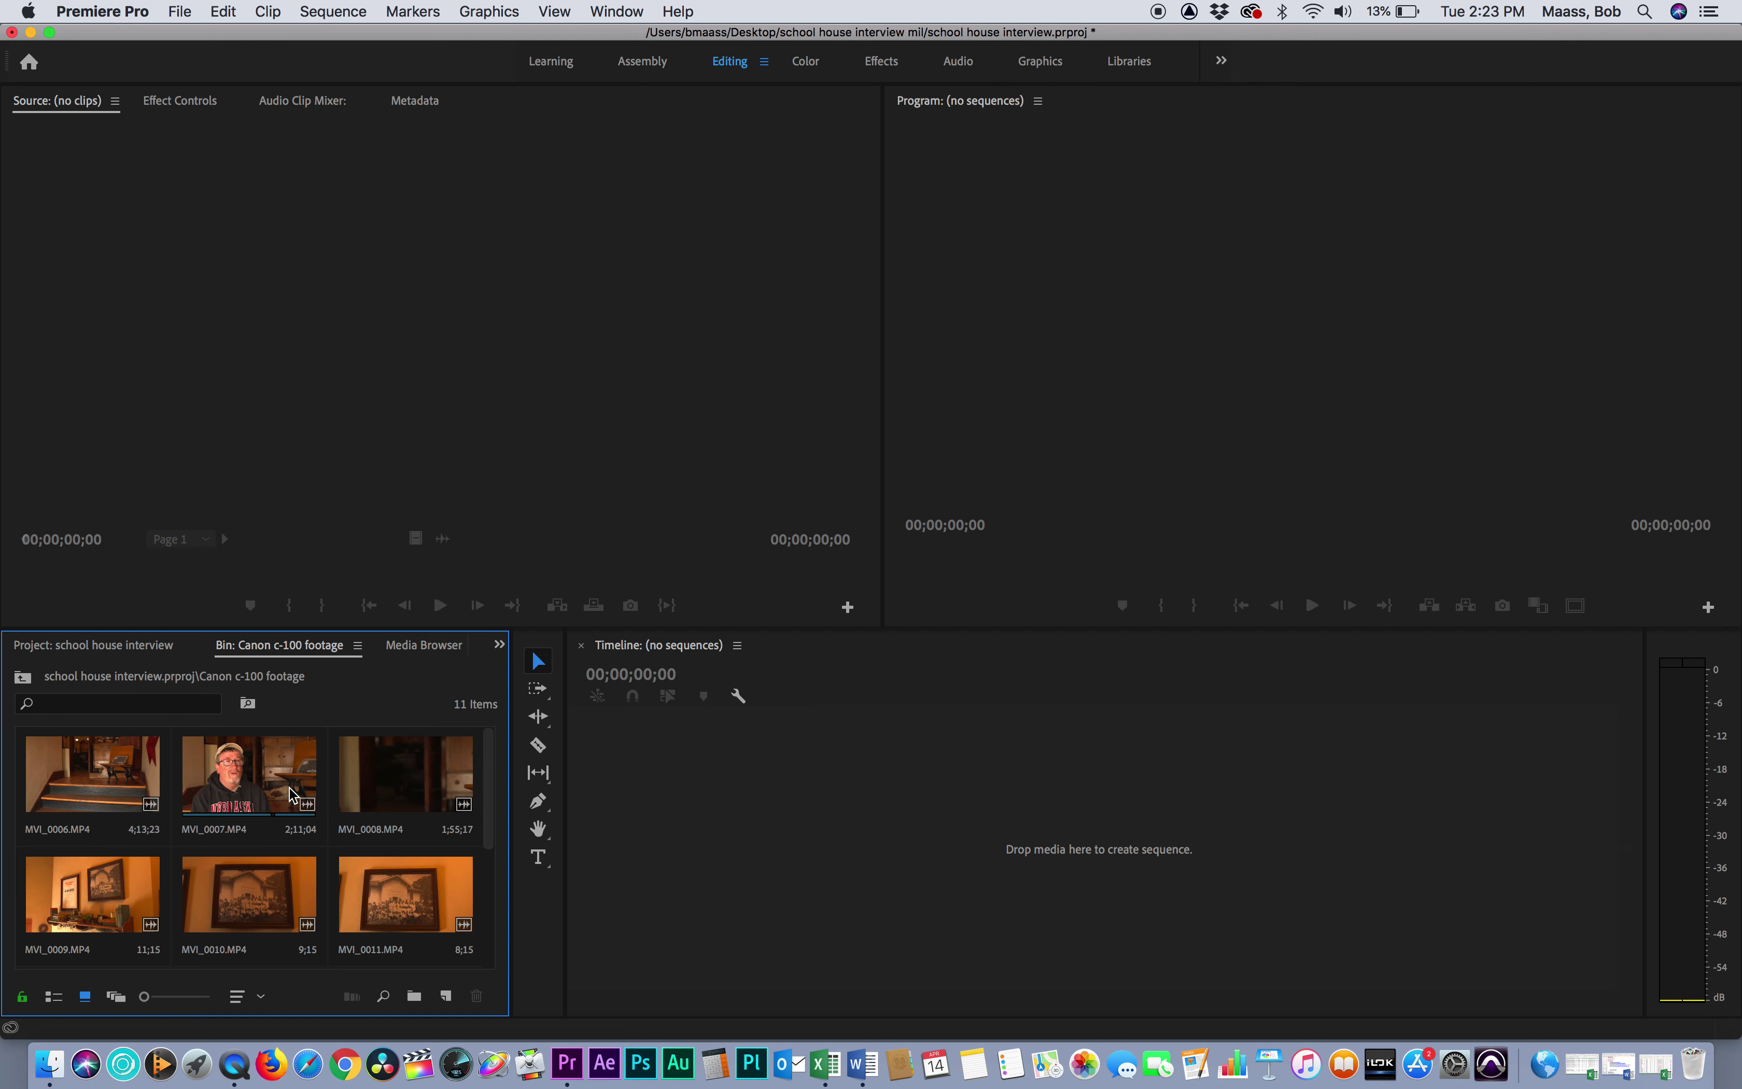
double_click(105, 779)
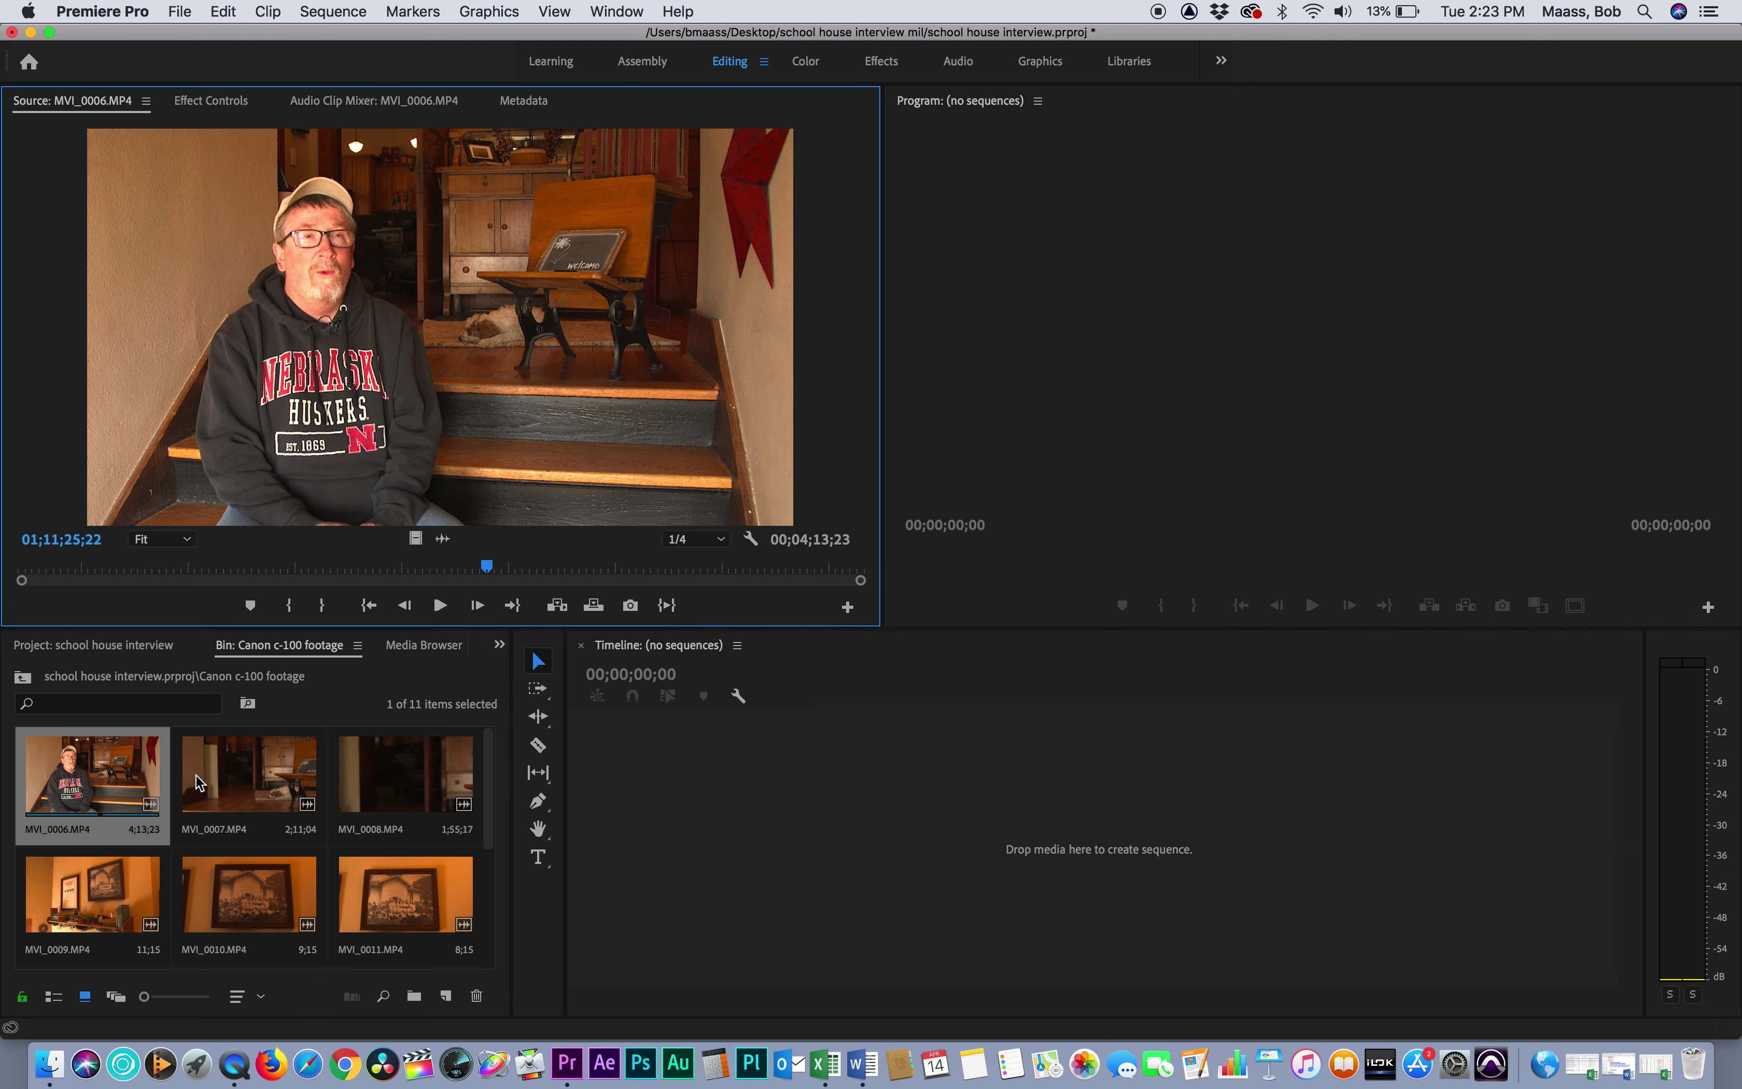
double_click(262, 781)
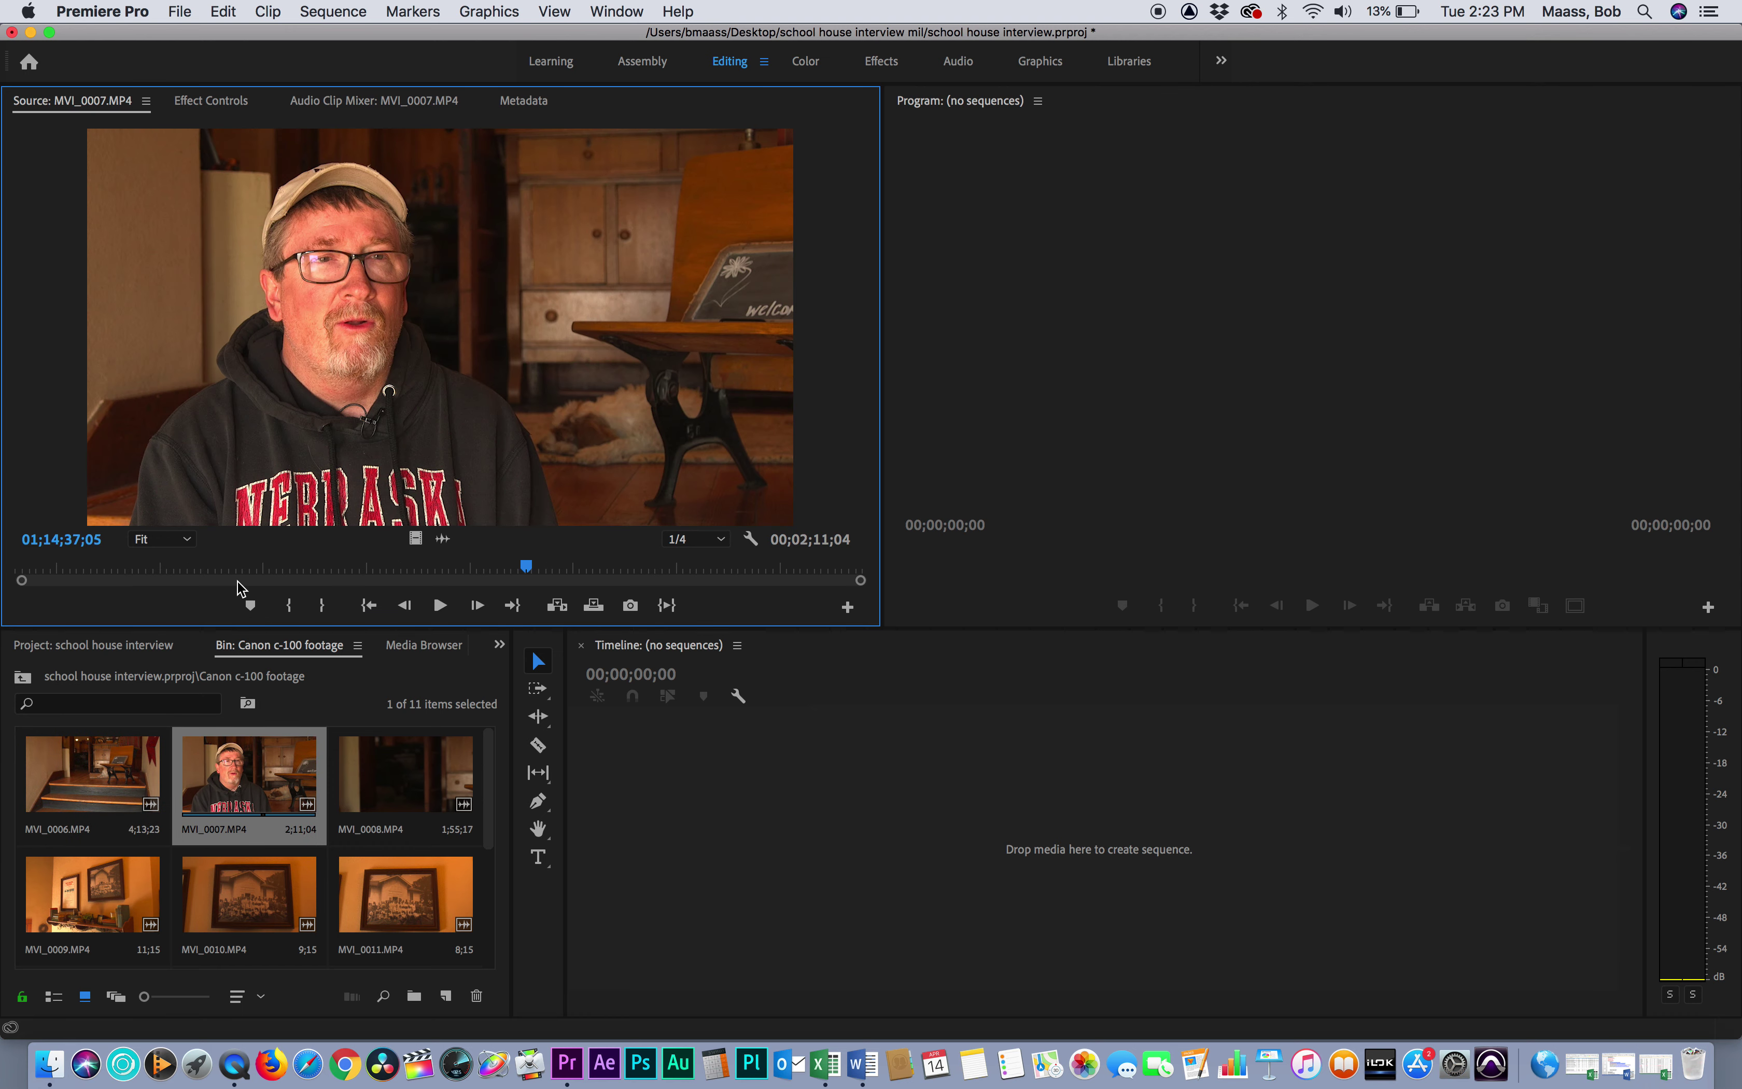
- Play MVI_0007.MP4 from near its beginning and mark an In point at about 01;13;33
left_click_drag(210, 573, 63, 585)
key("space")
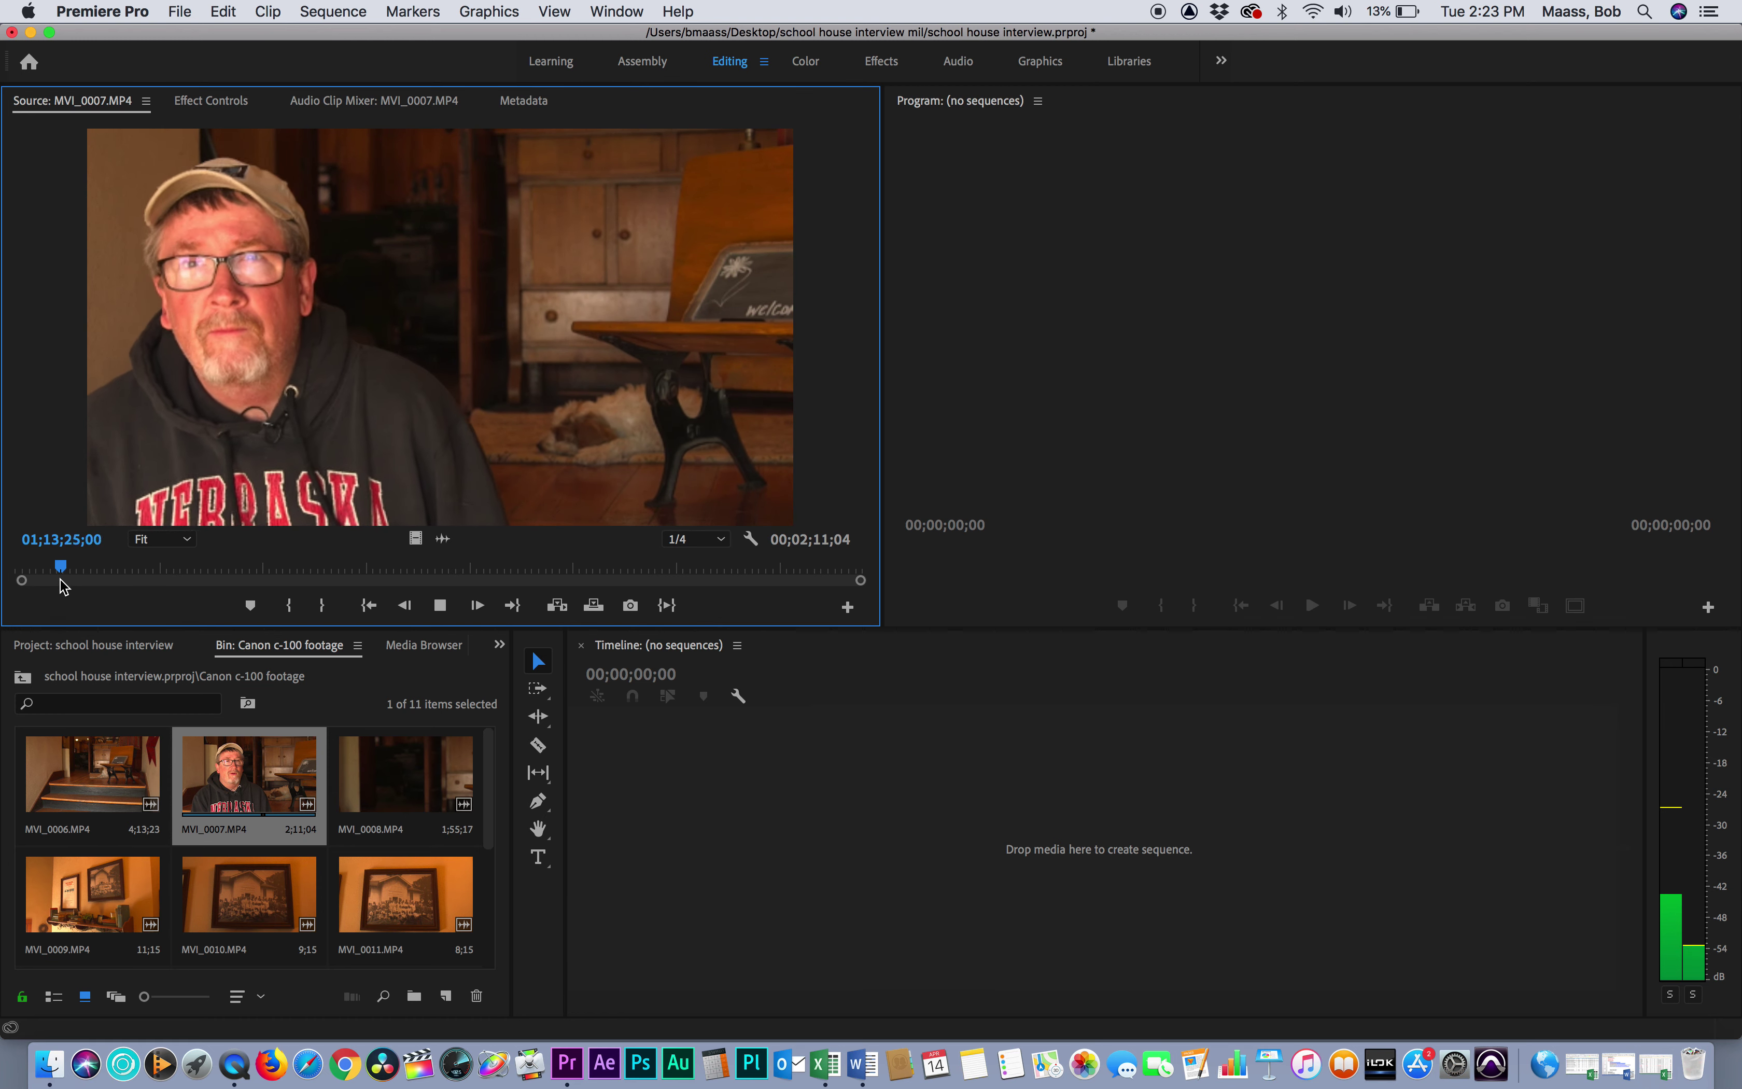
key("XF86AudioRaiseVolume")
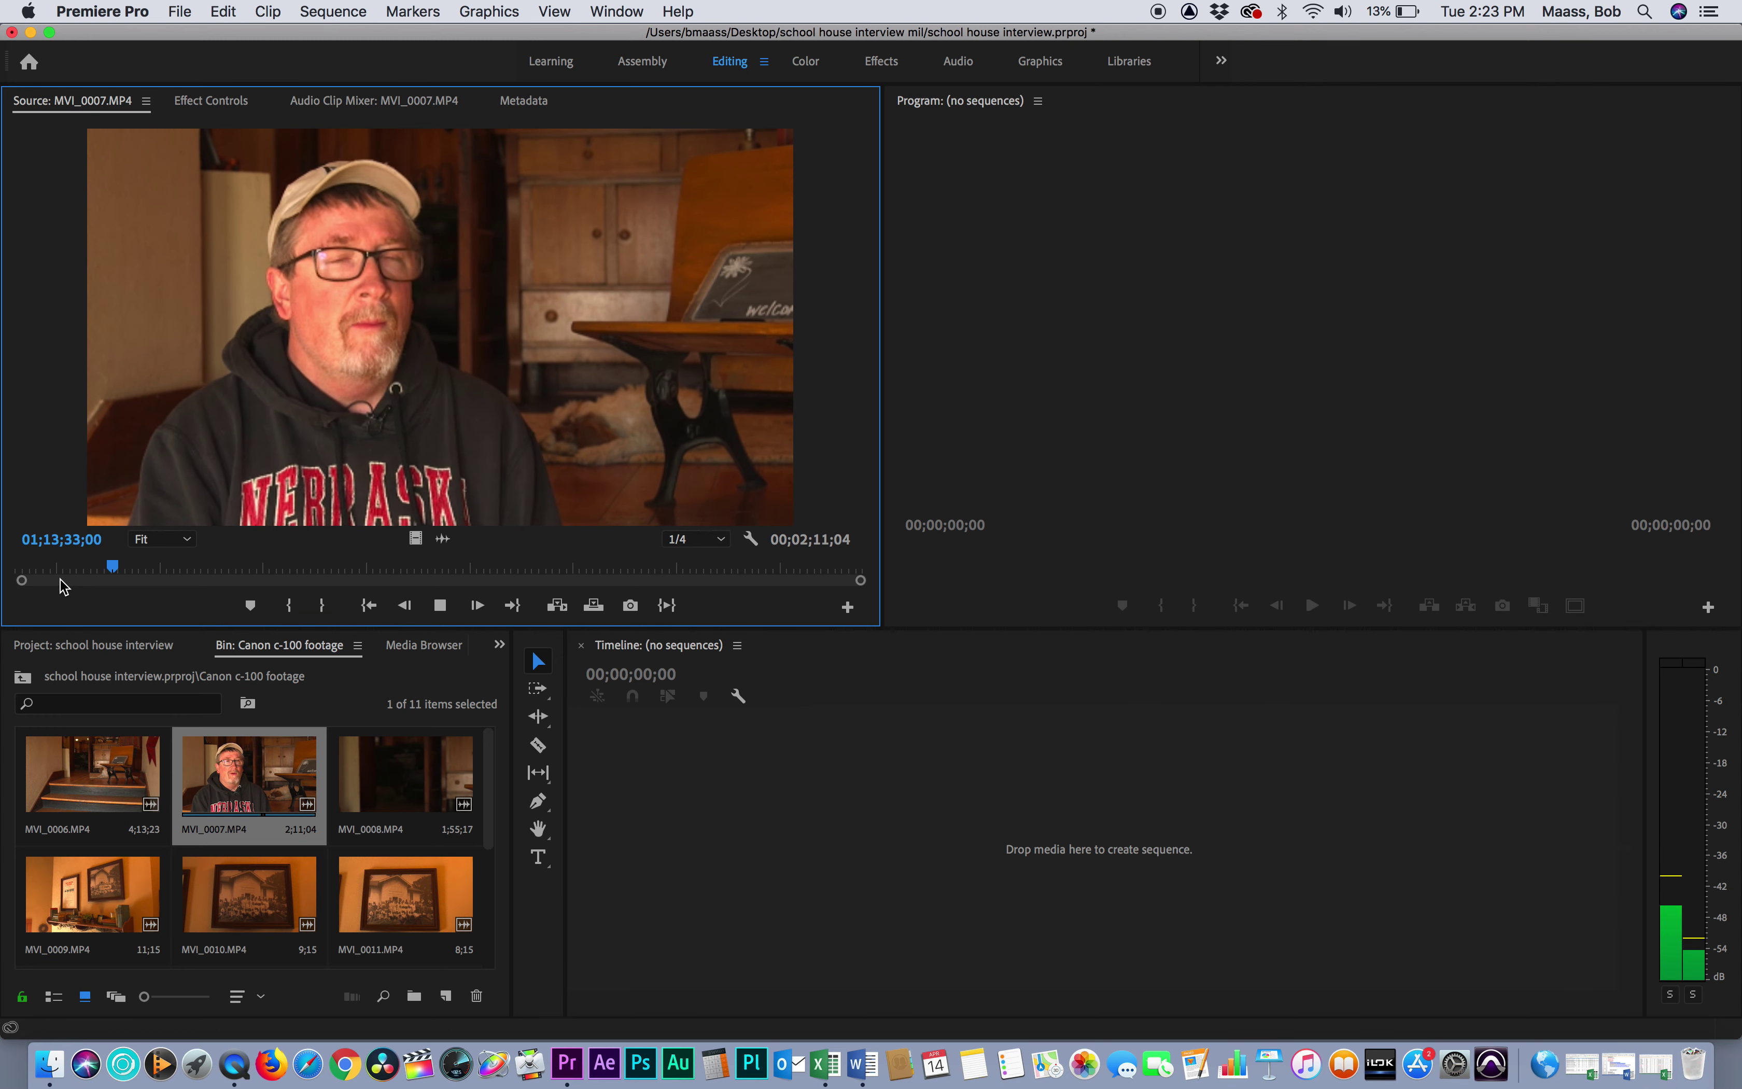
key("i")
key("j")
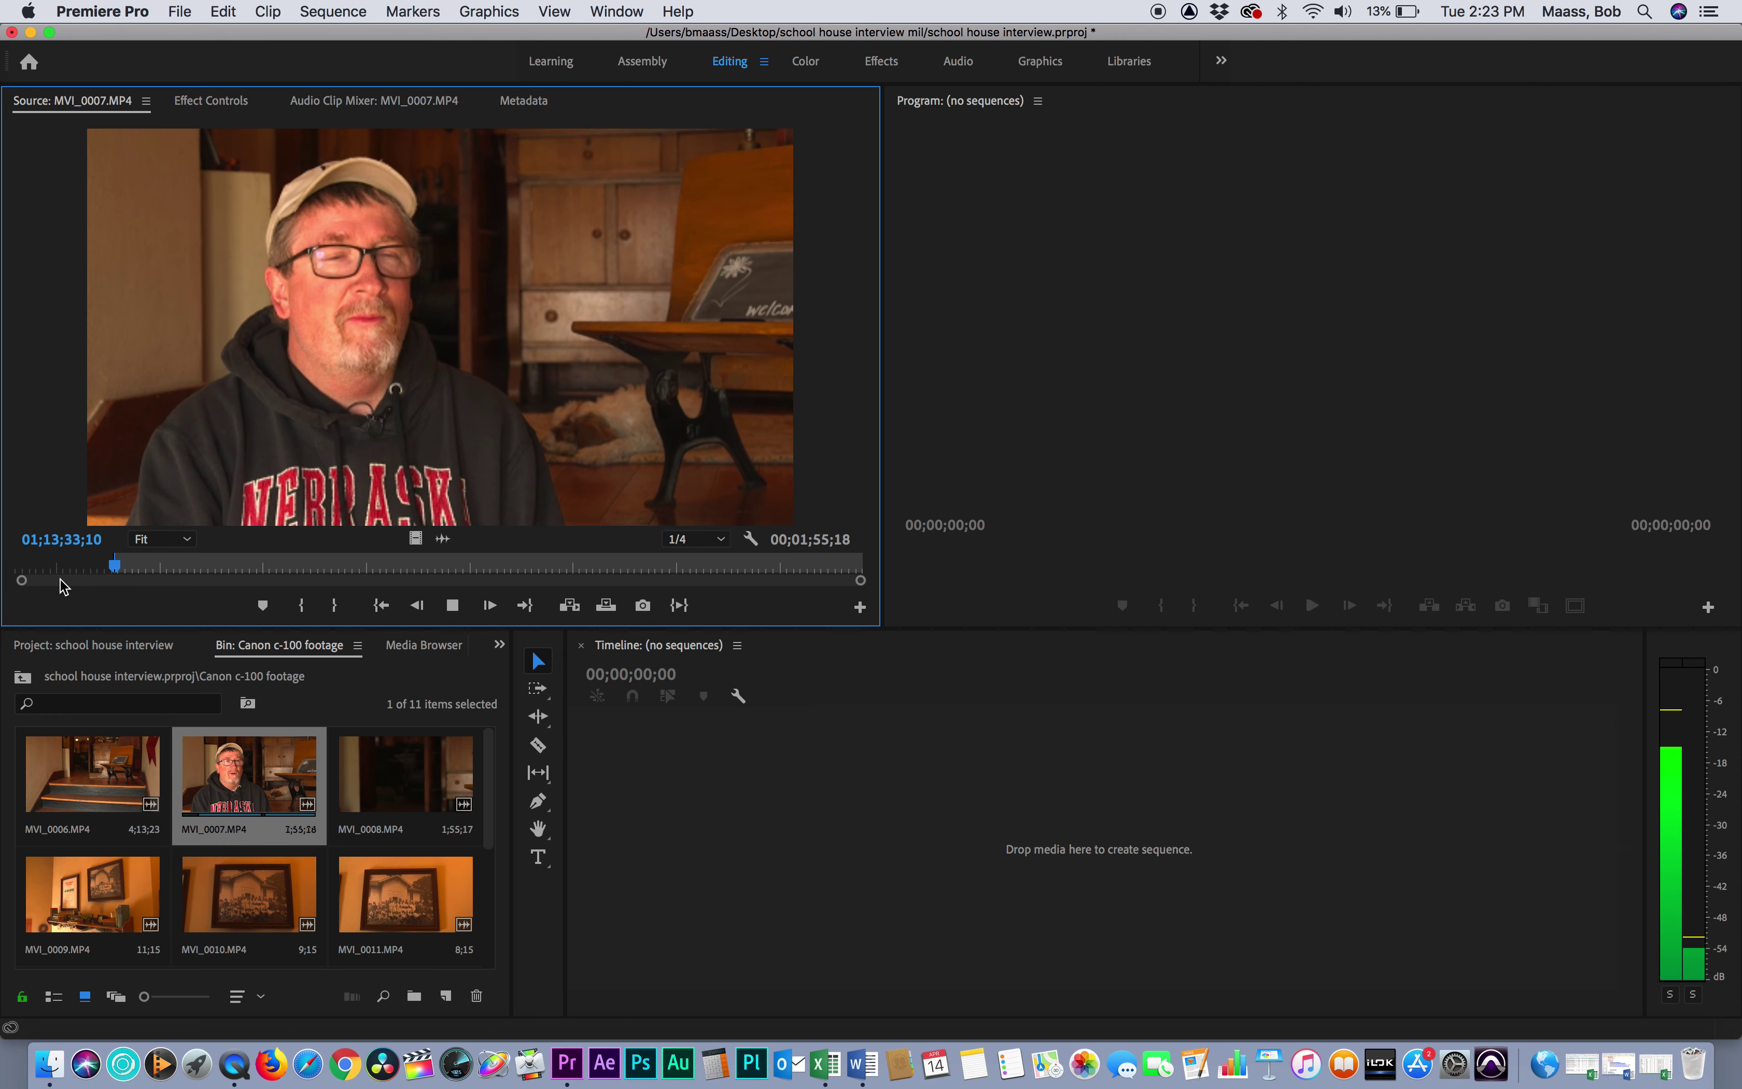
key("k")
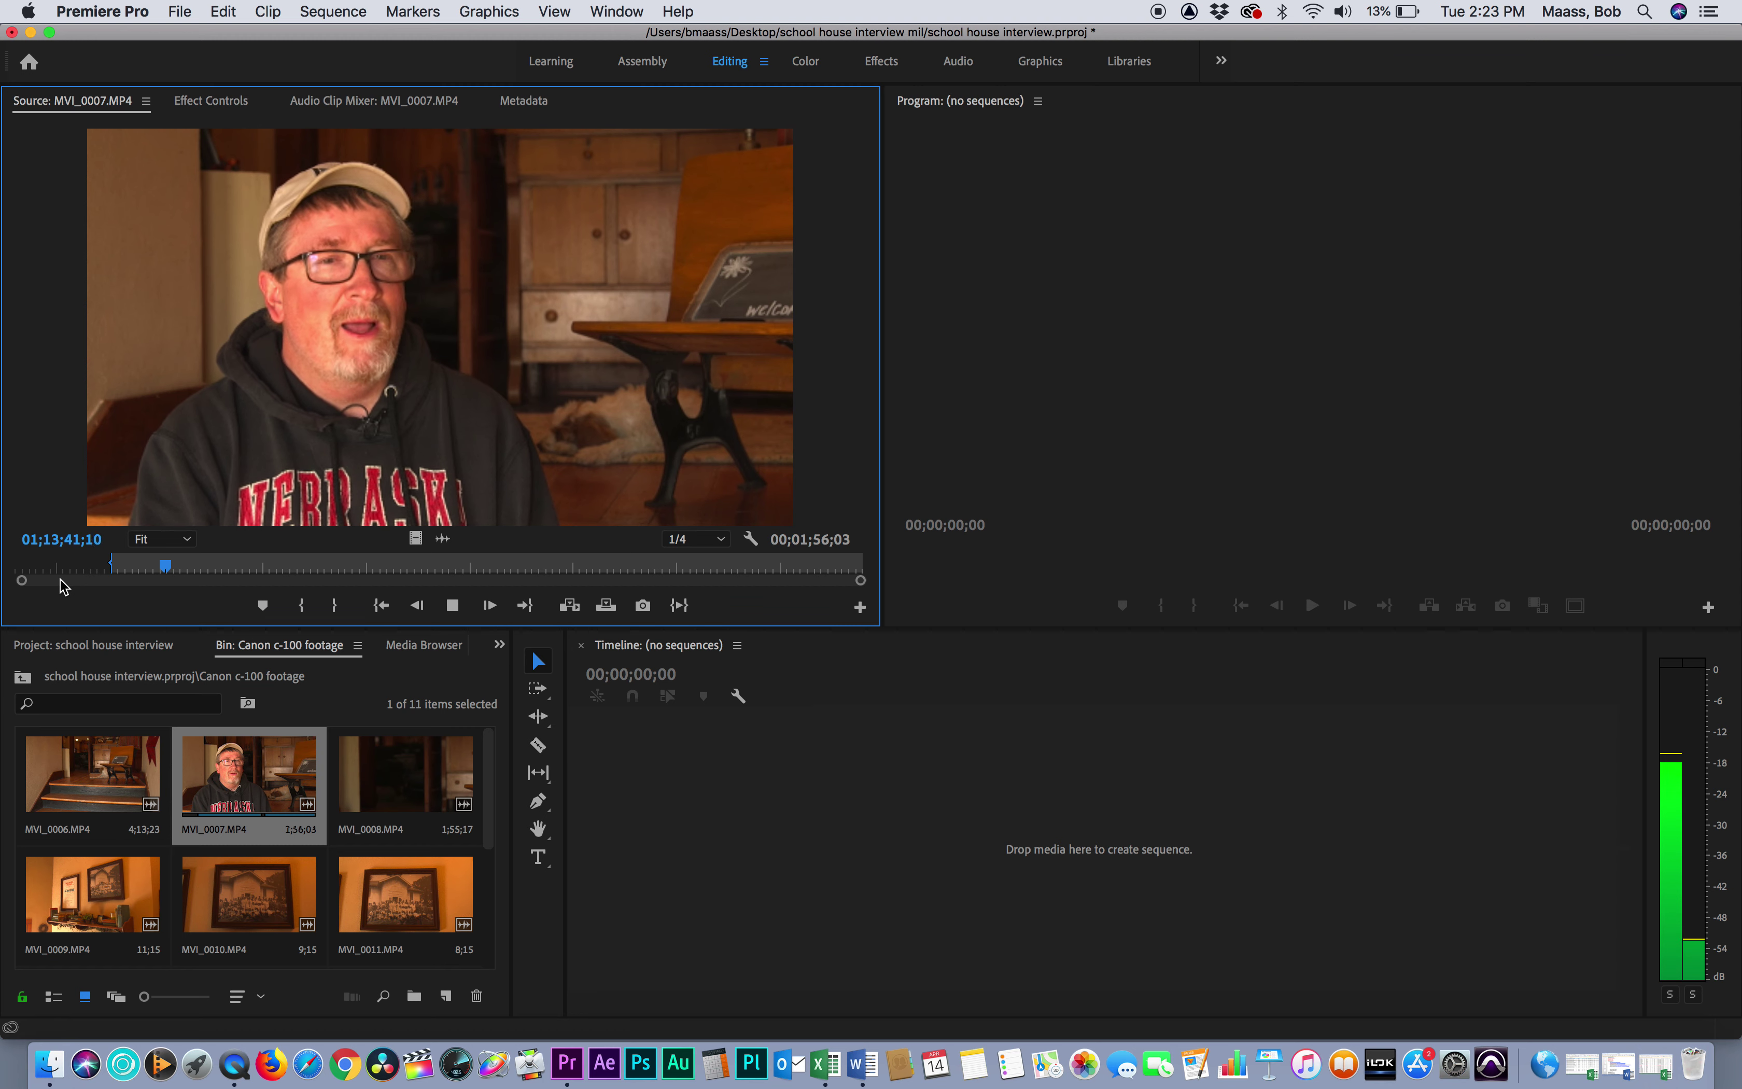
- Play MVI_0007.MP4 on to 01;13;47;18 and mark the Out point there
key("space")
key("space")
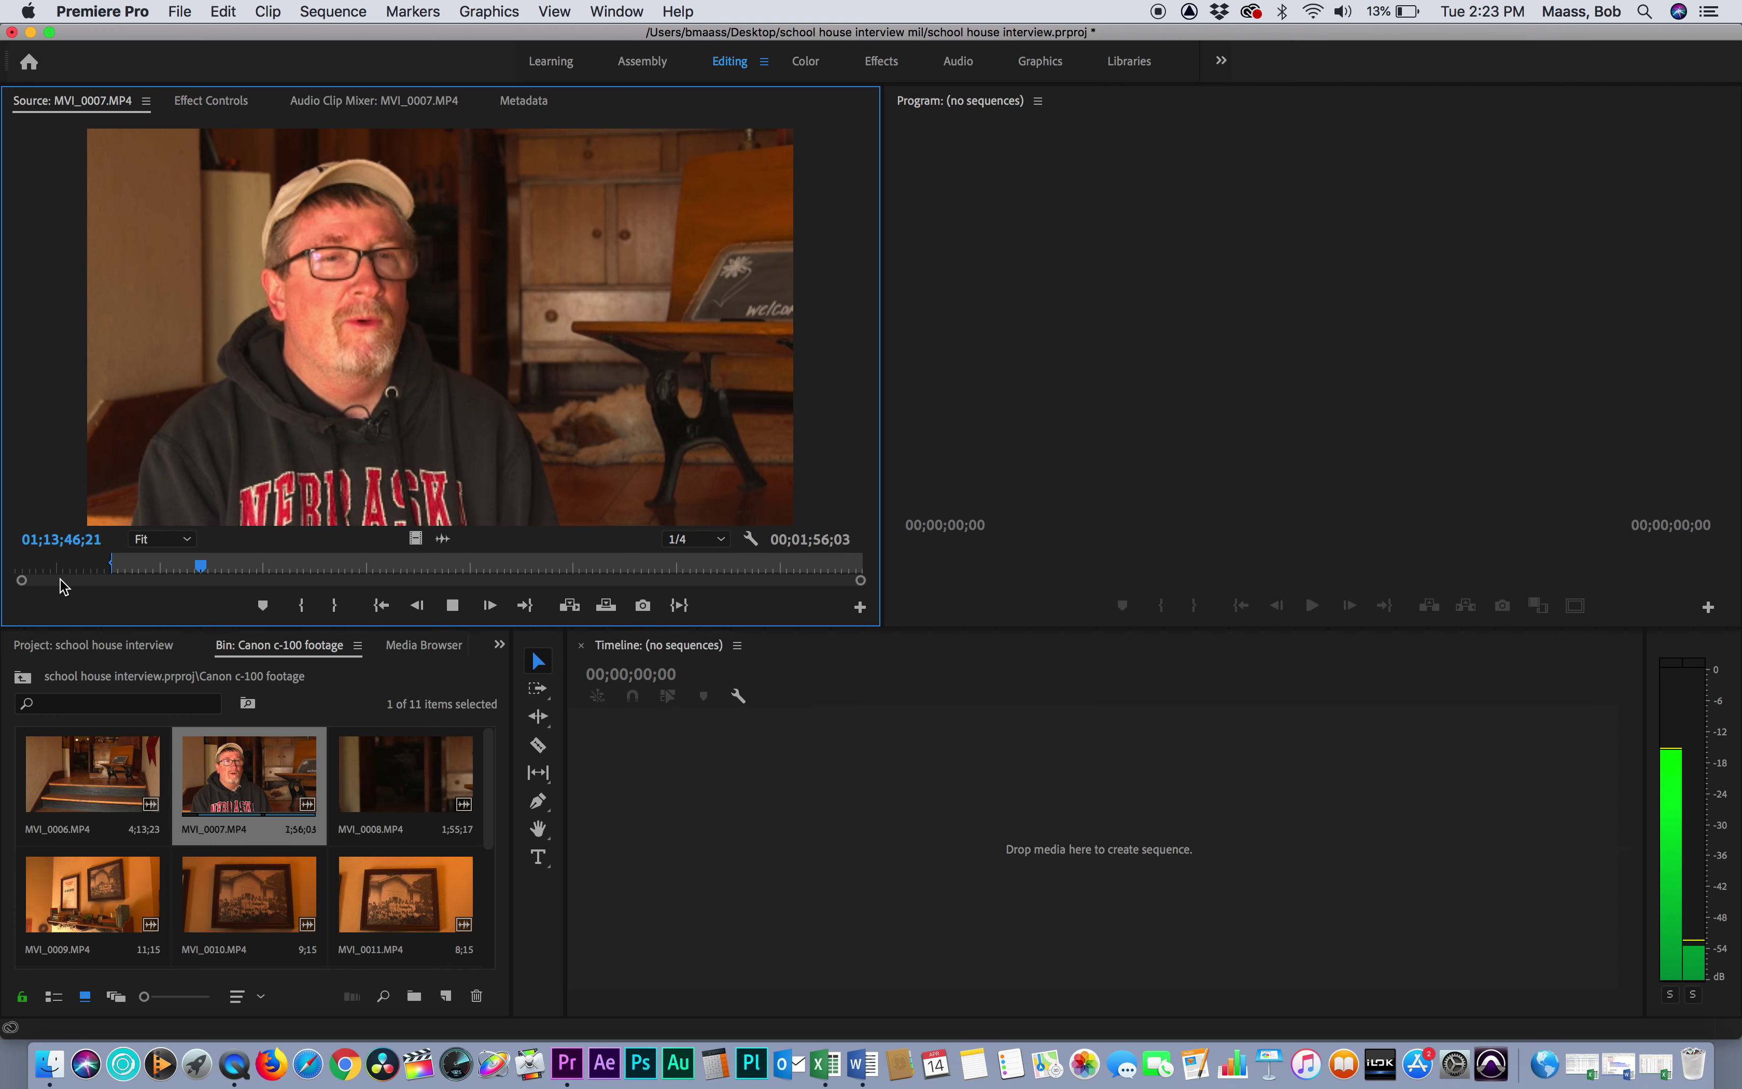
key("space")
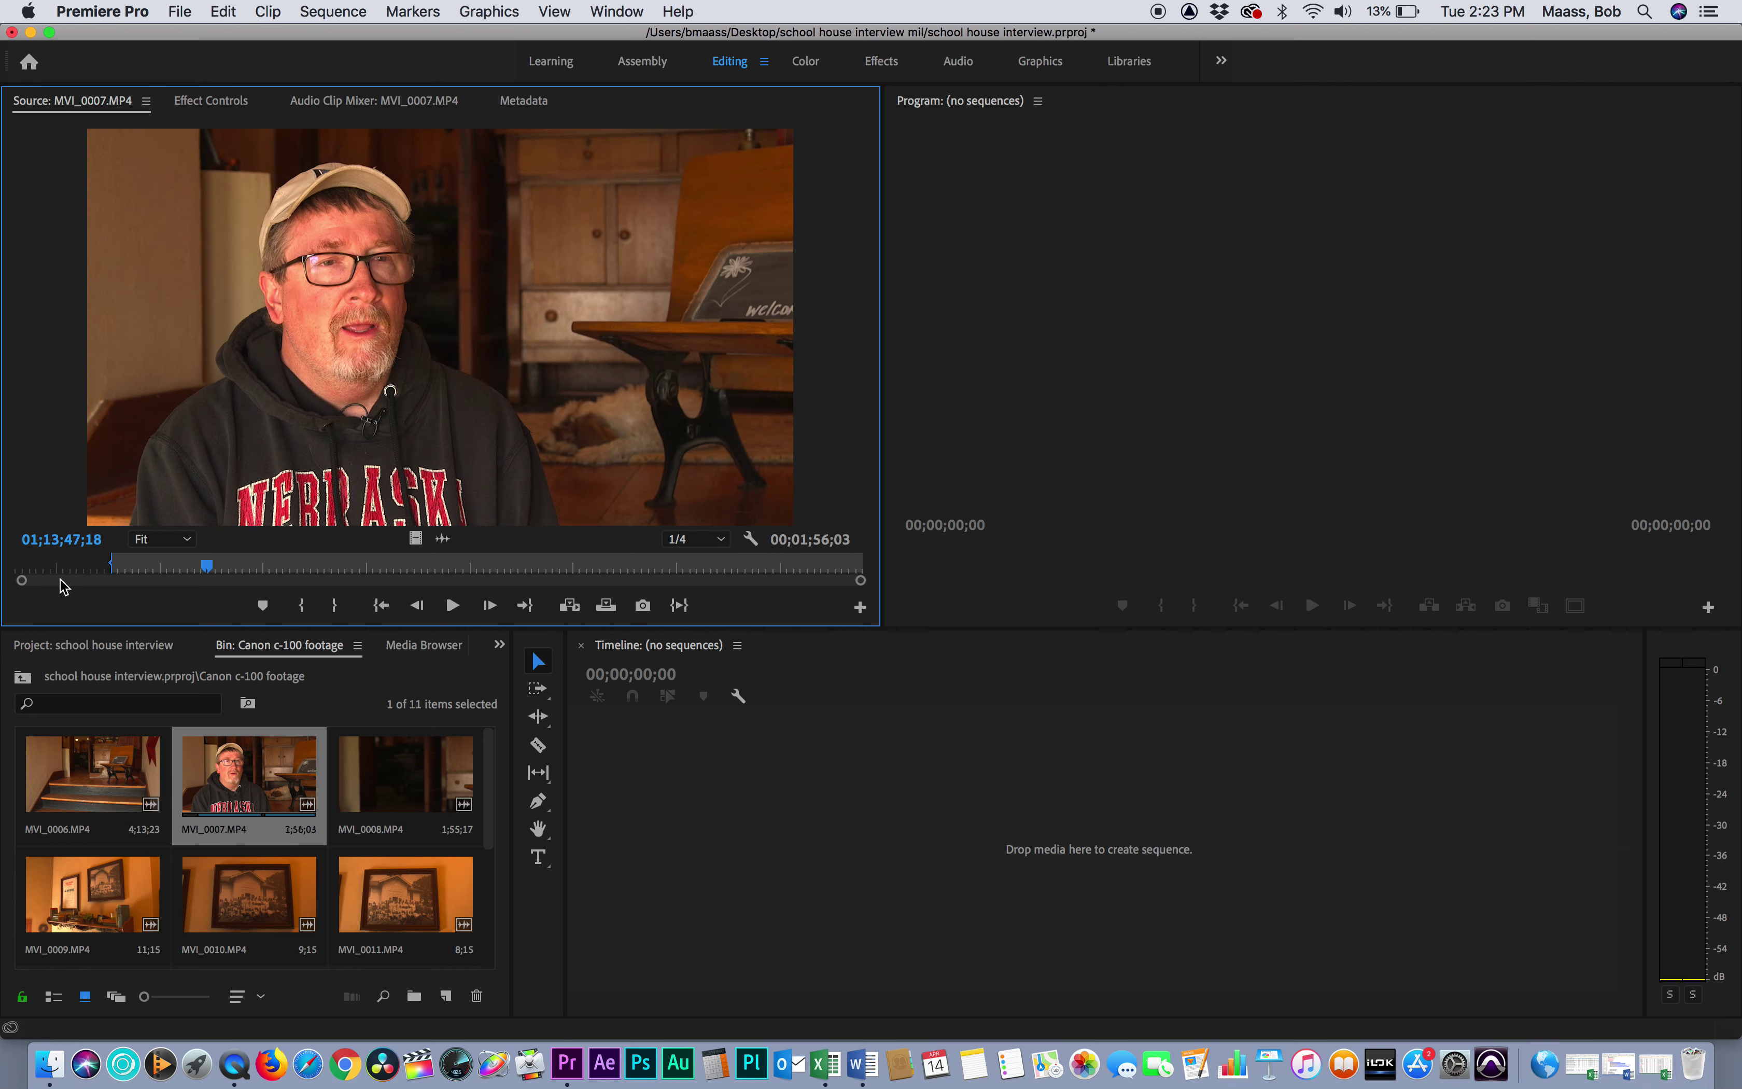
key("o")
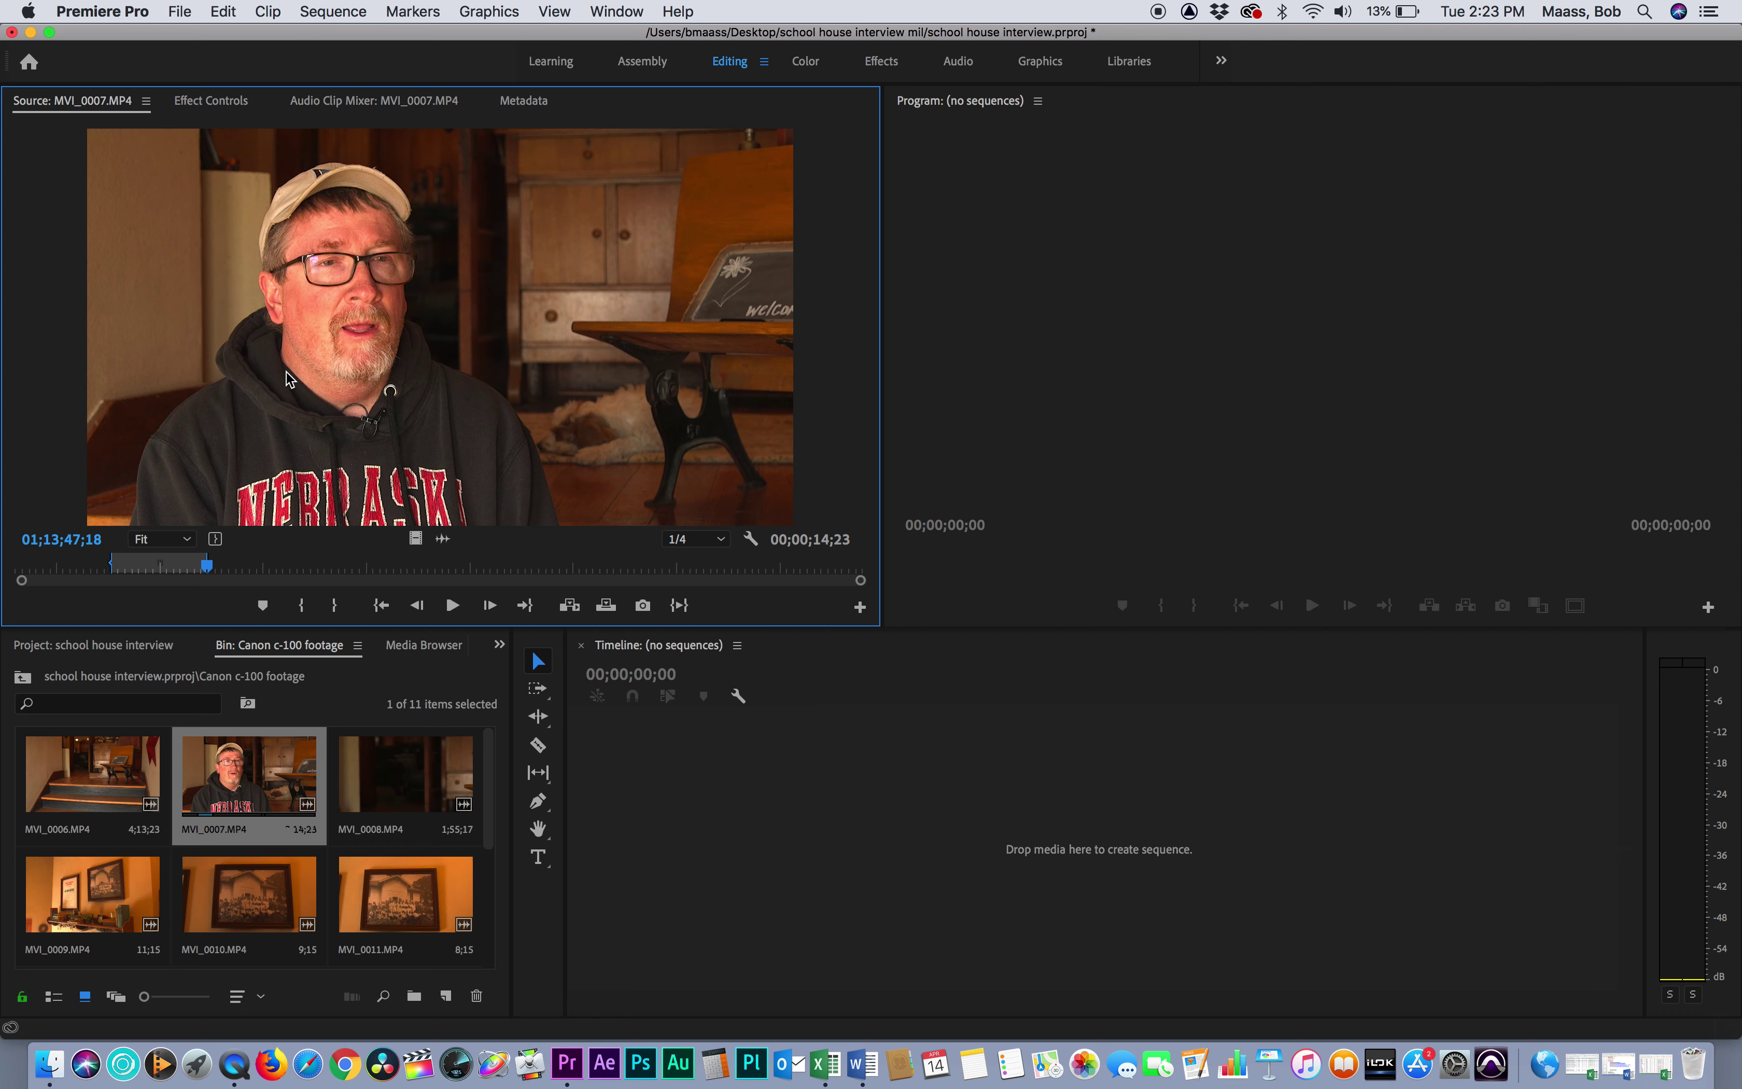
- Create a sequence from the marked portion of MVI_0007.MP4 in the empty timeline and play it
left_click_drag(845, 706, 850, 857)
mouse_move(880, 702)
left_mouse_down()
mouse_move(827, 702)
mouse_move(867, 702)
mouse_move(849, 702)
left_mouse_up()
key("space")
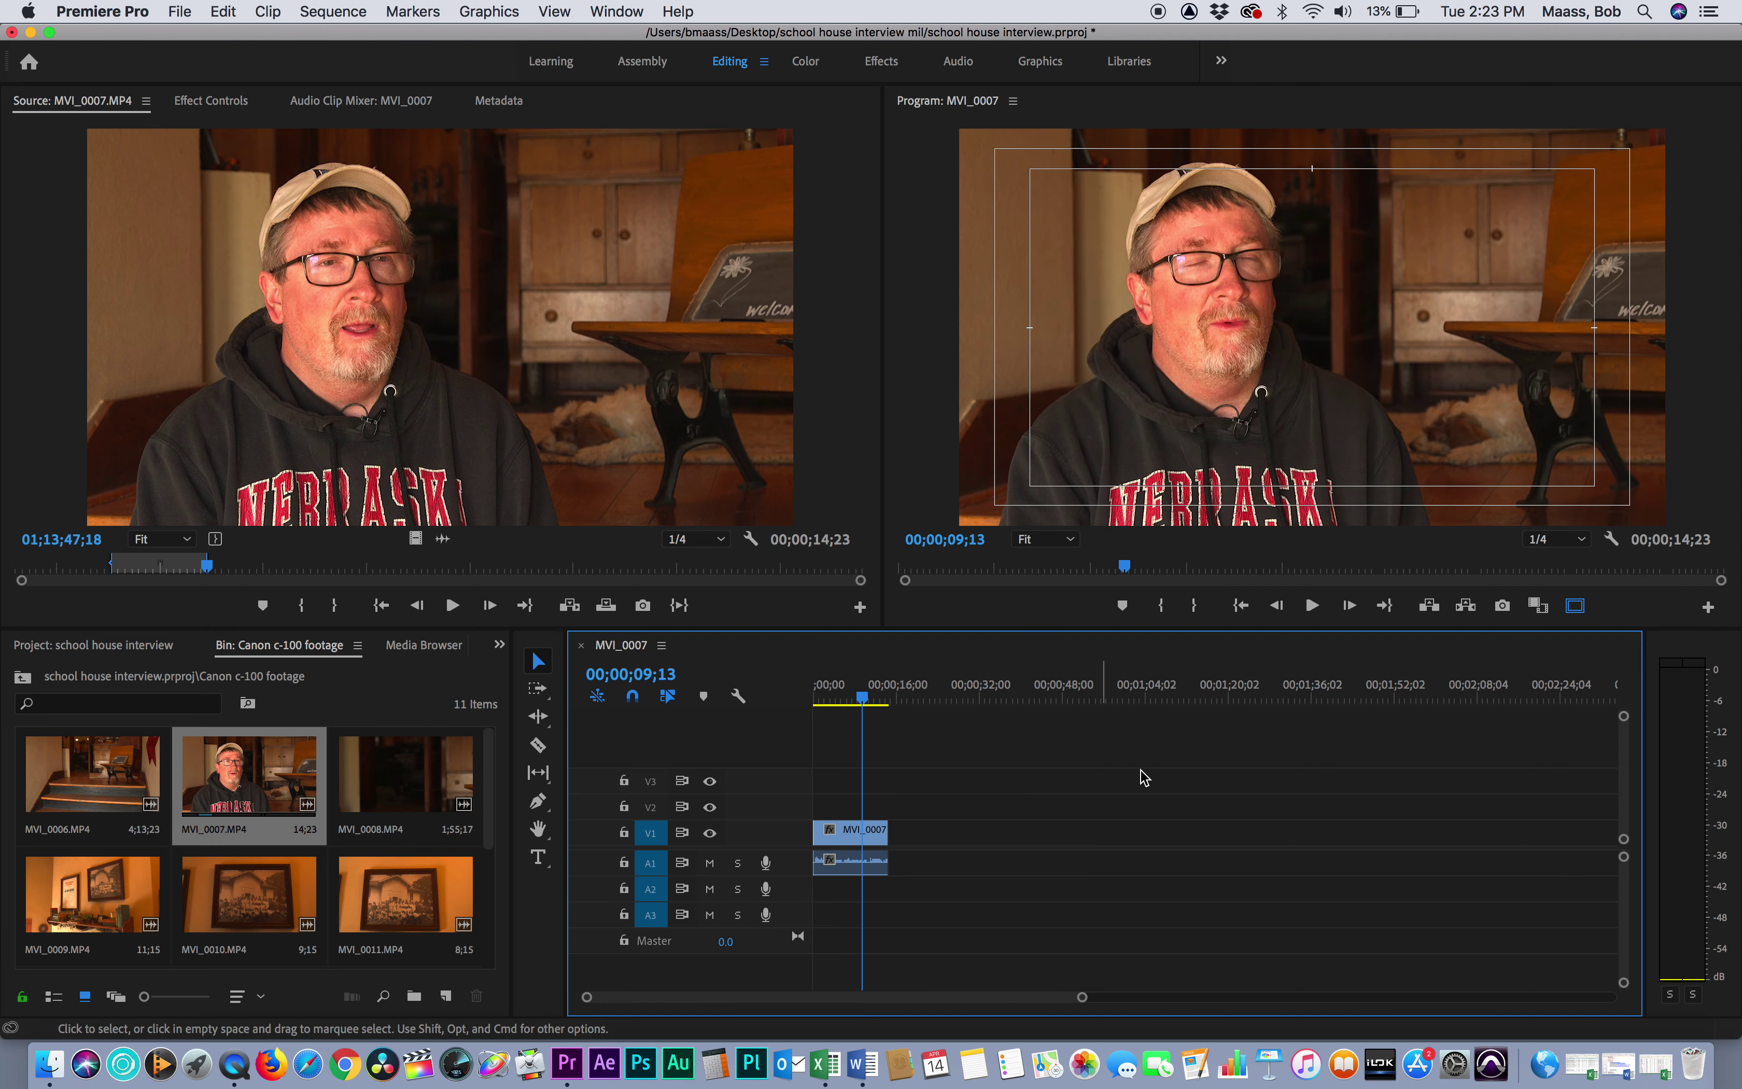
- Play back the interview clip in the sequence several times and examine the audio levels of its two channels
left_click(835, 702)
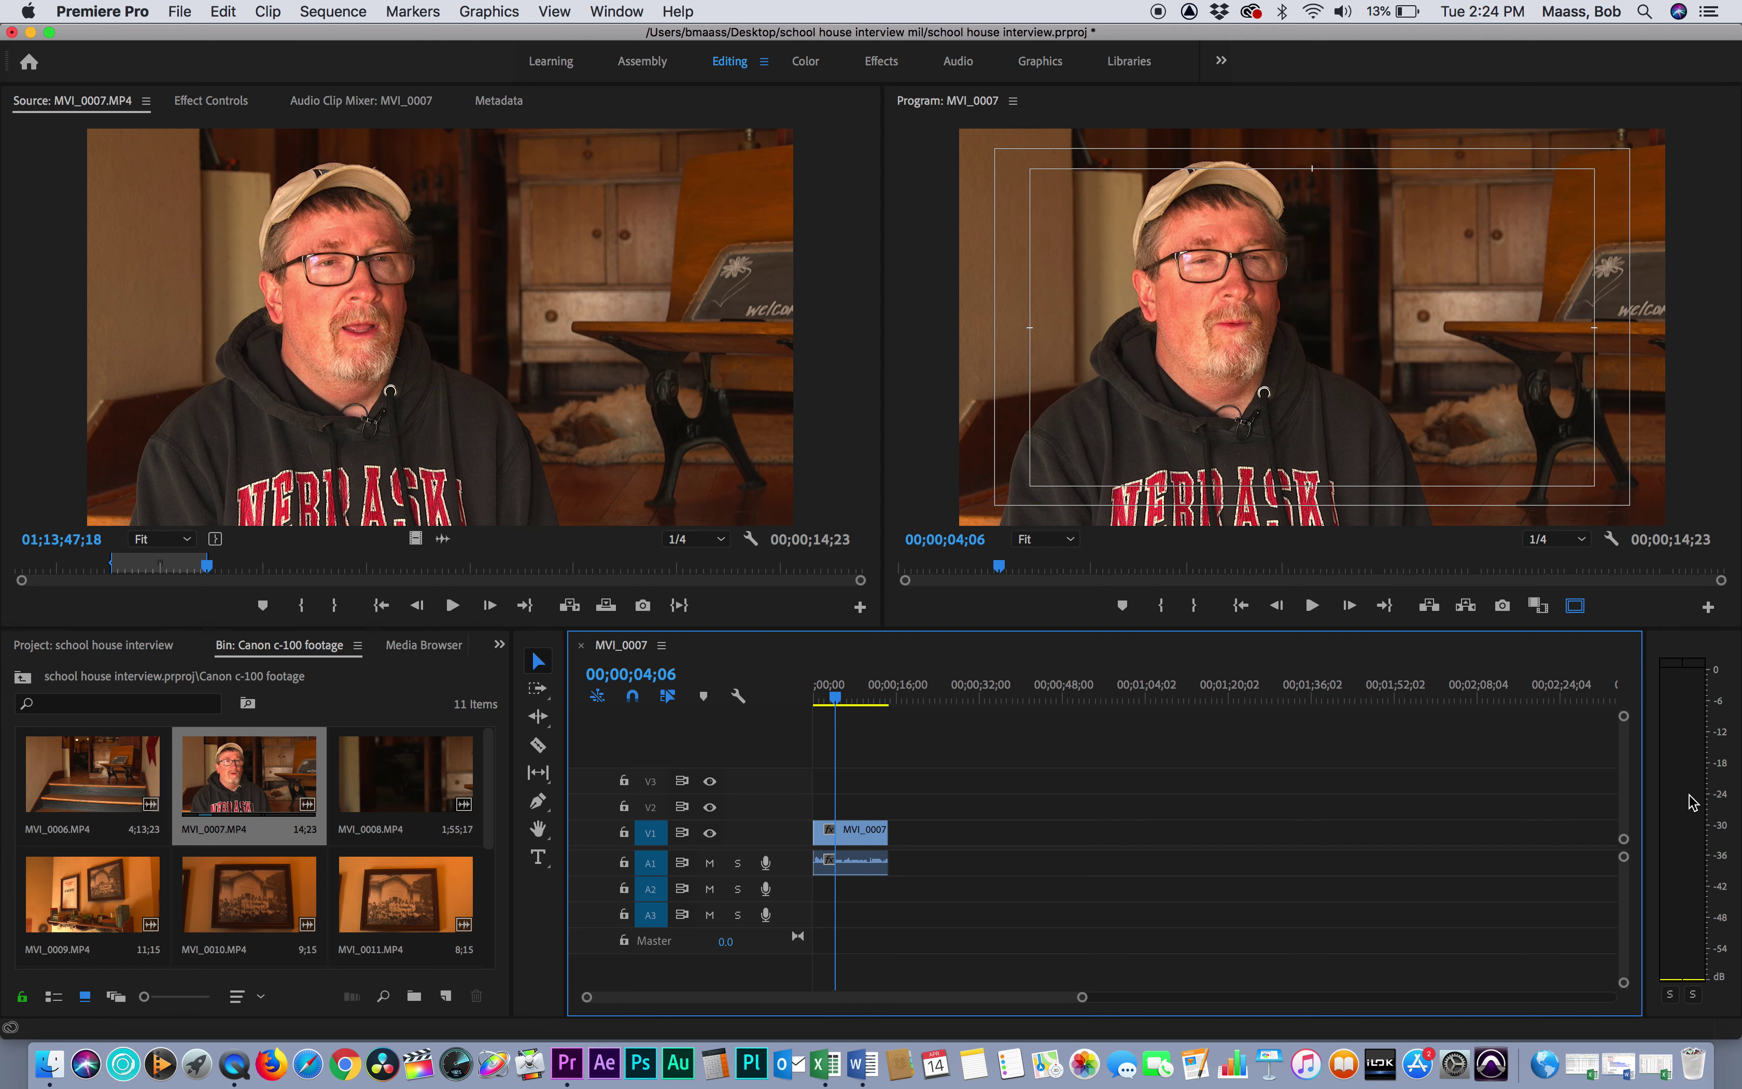
key("space")
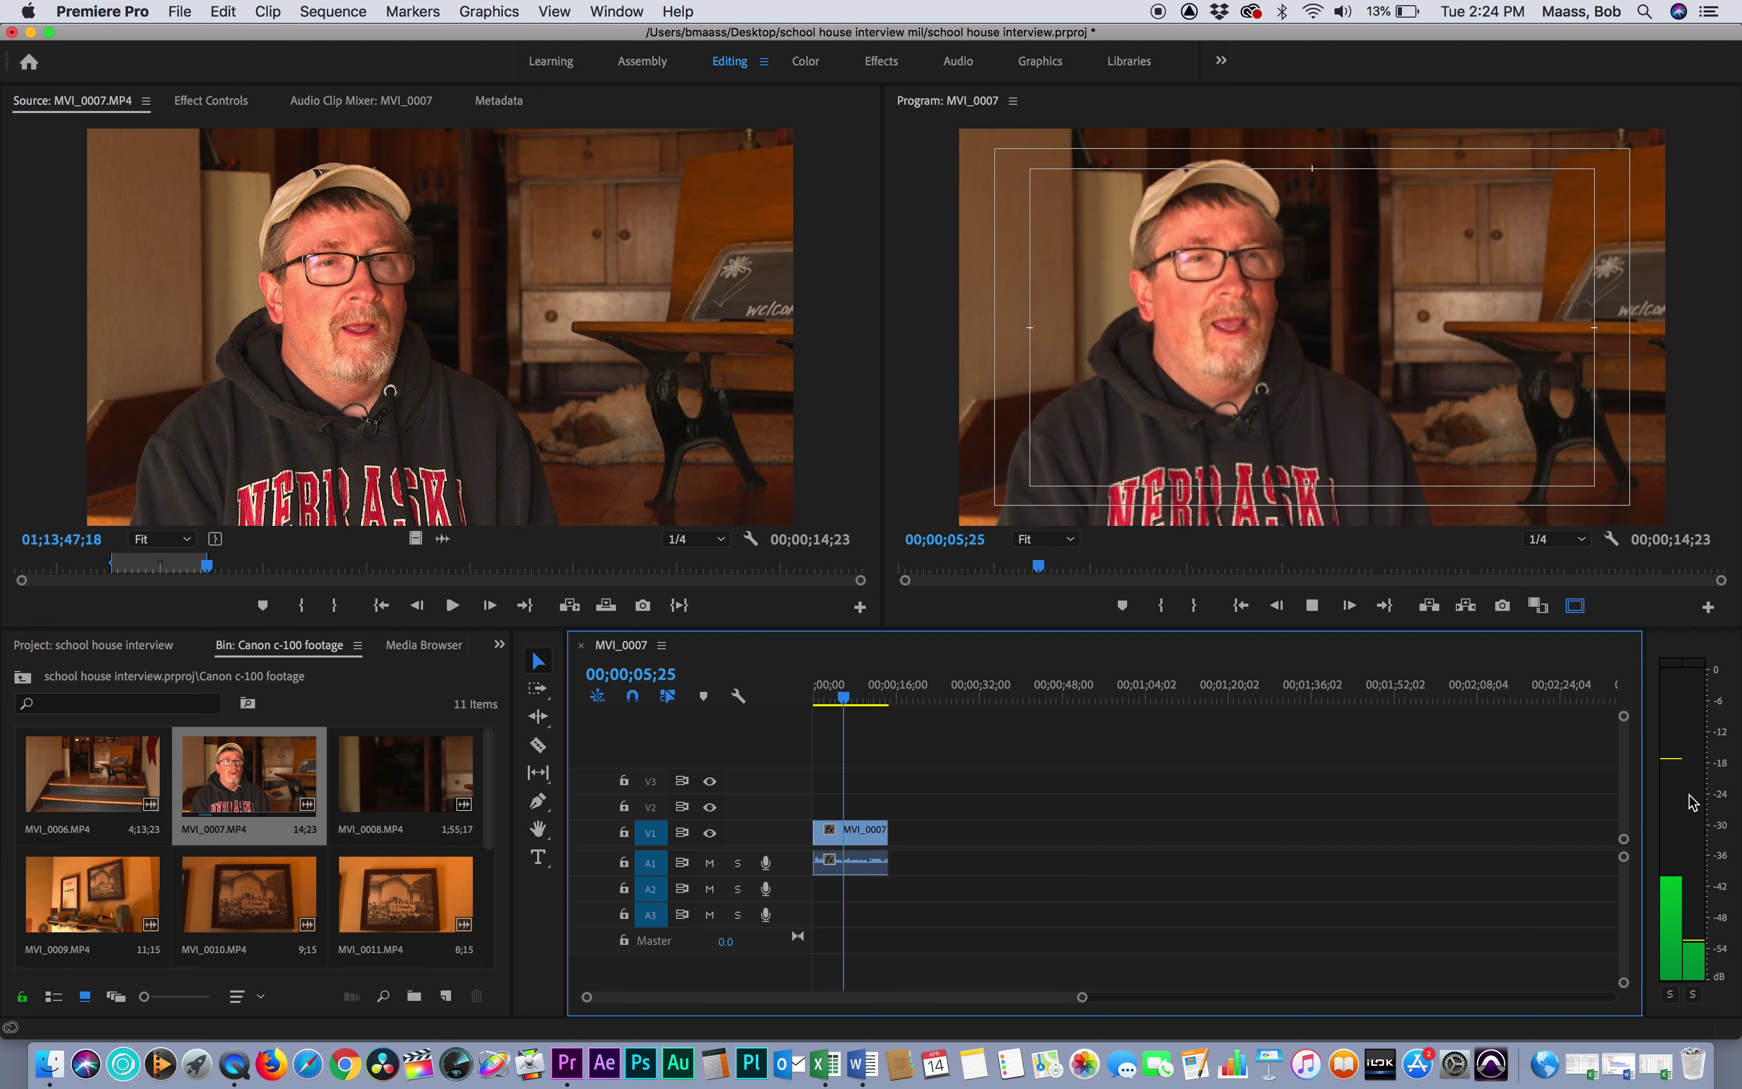
key("space")
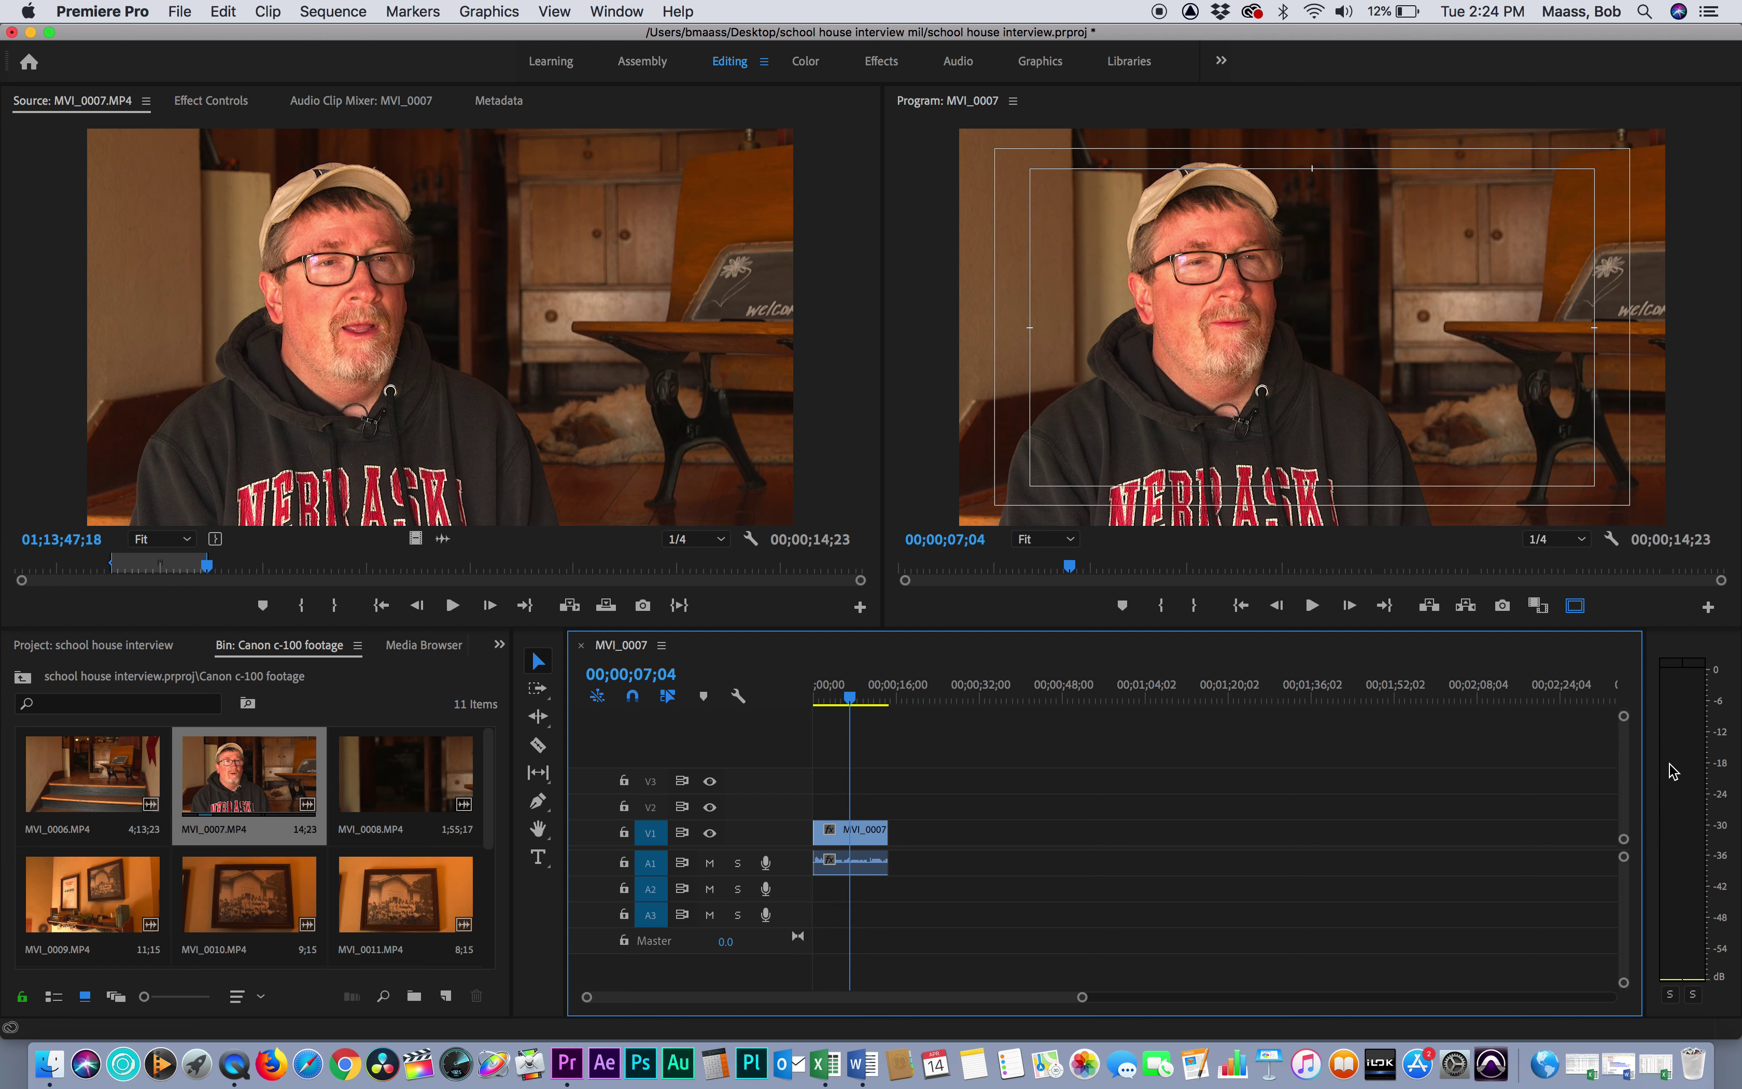
left_click_drag(844, 699, 837, 697)
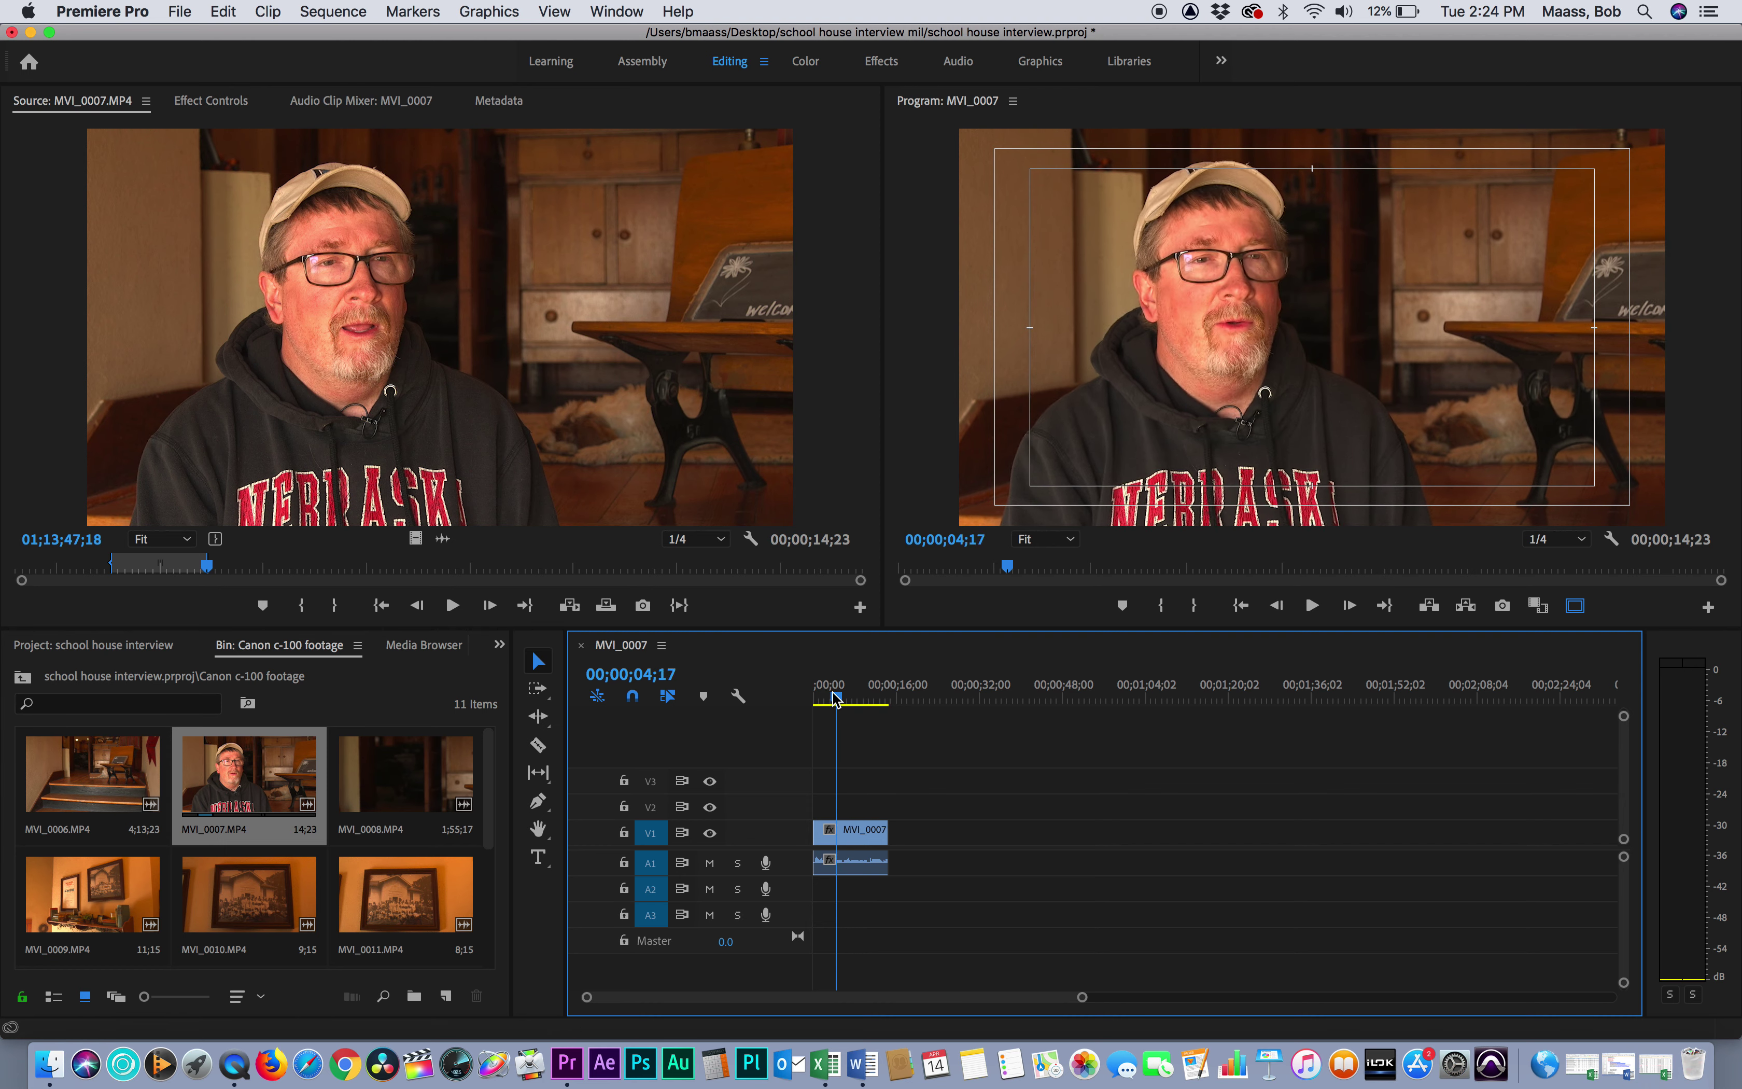
key("space")
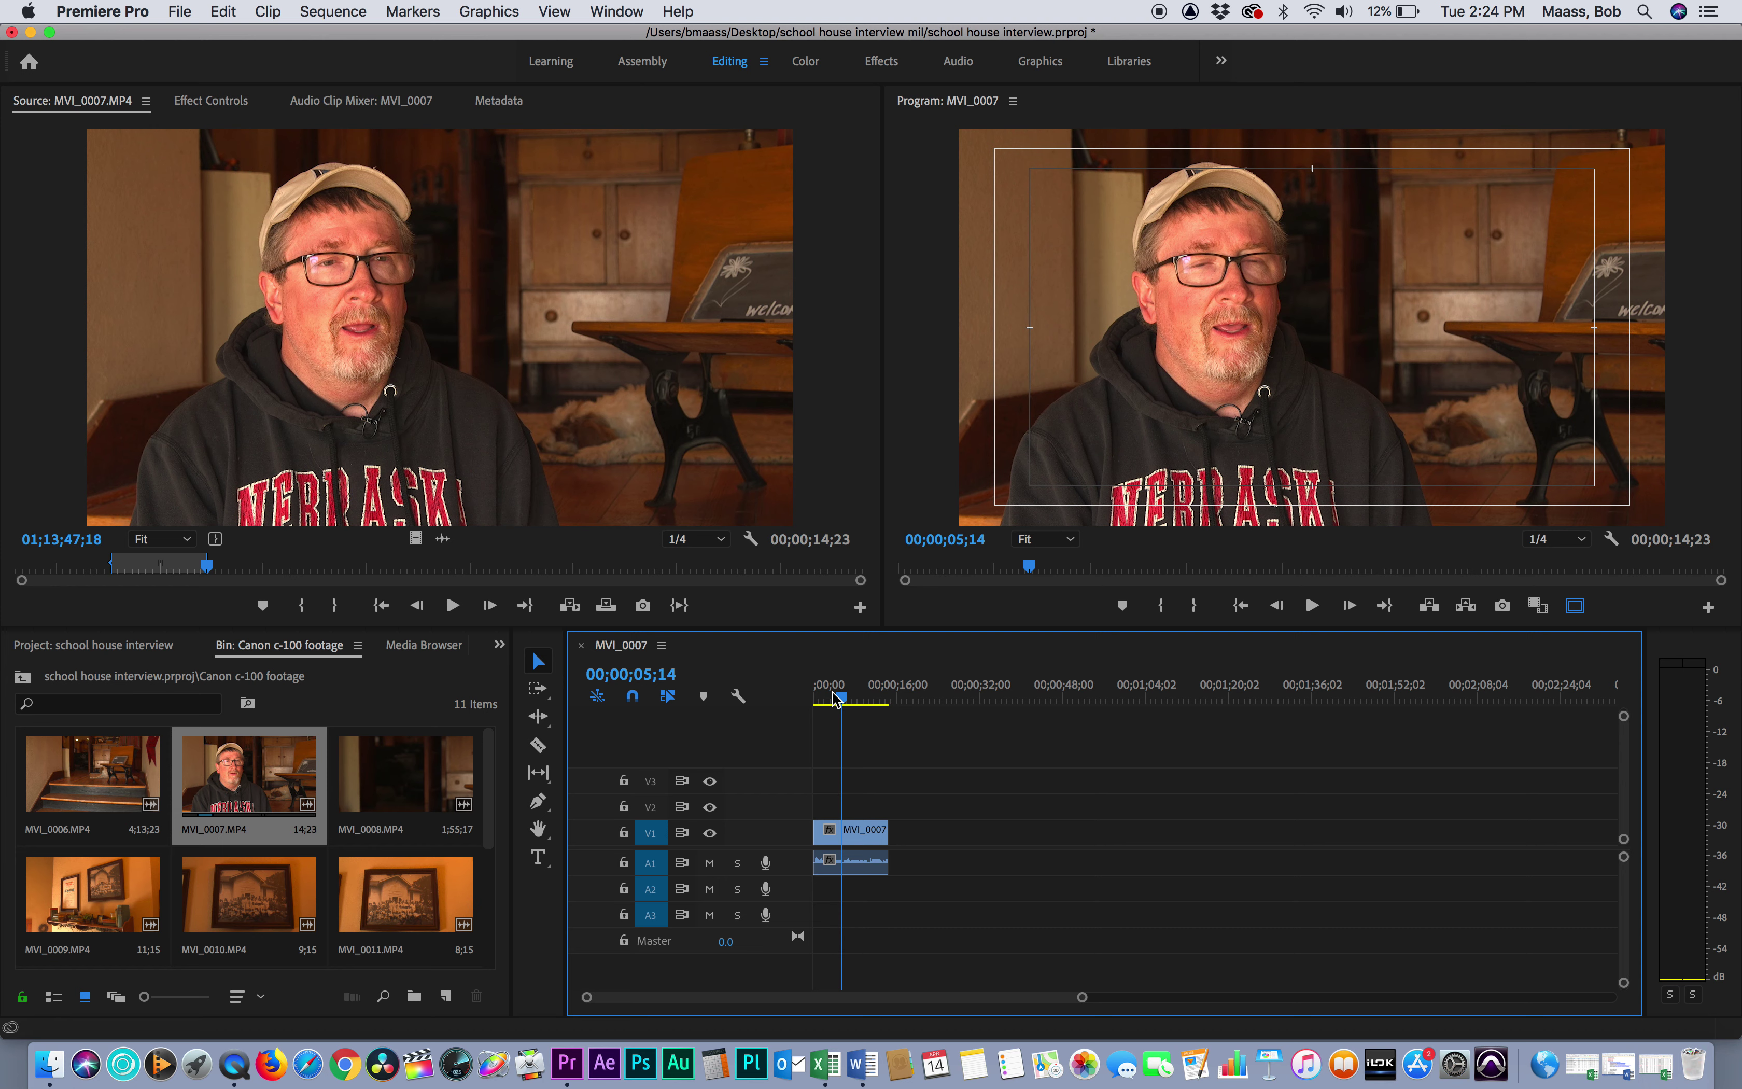
key("space")
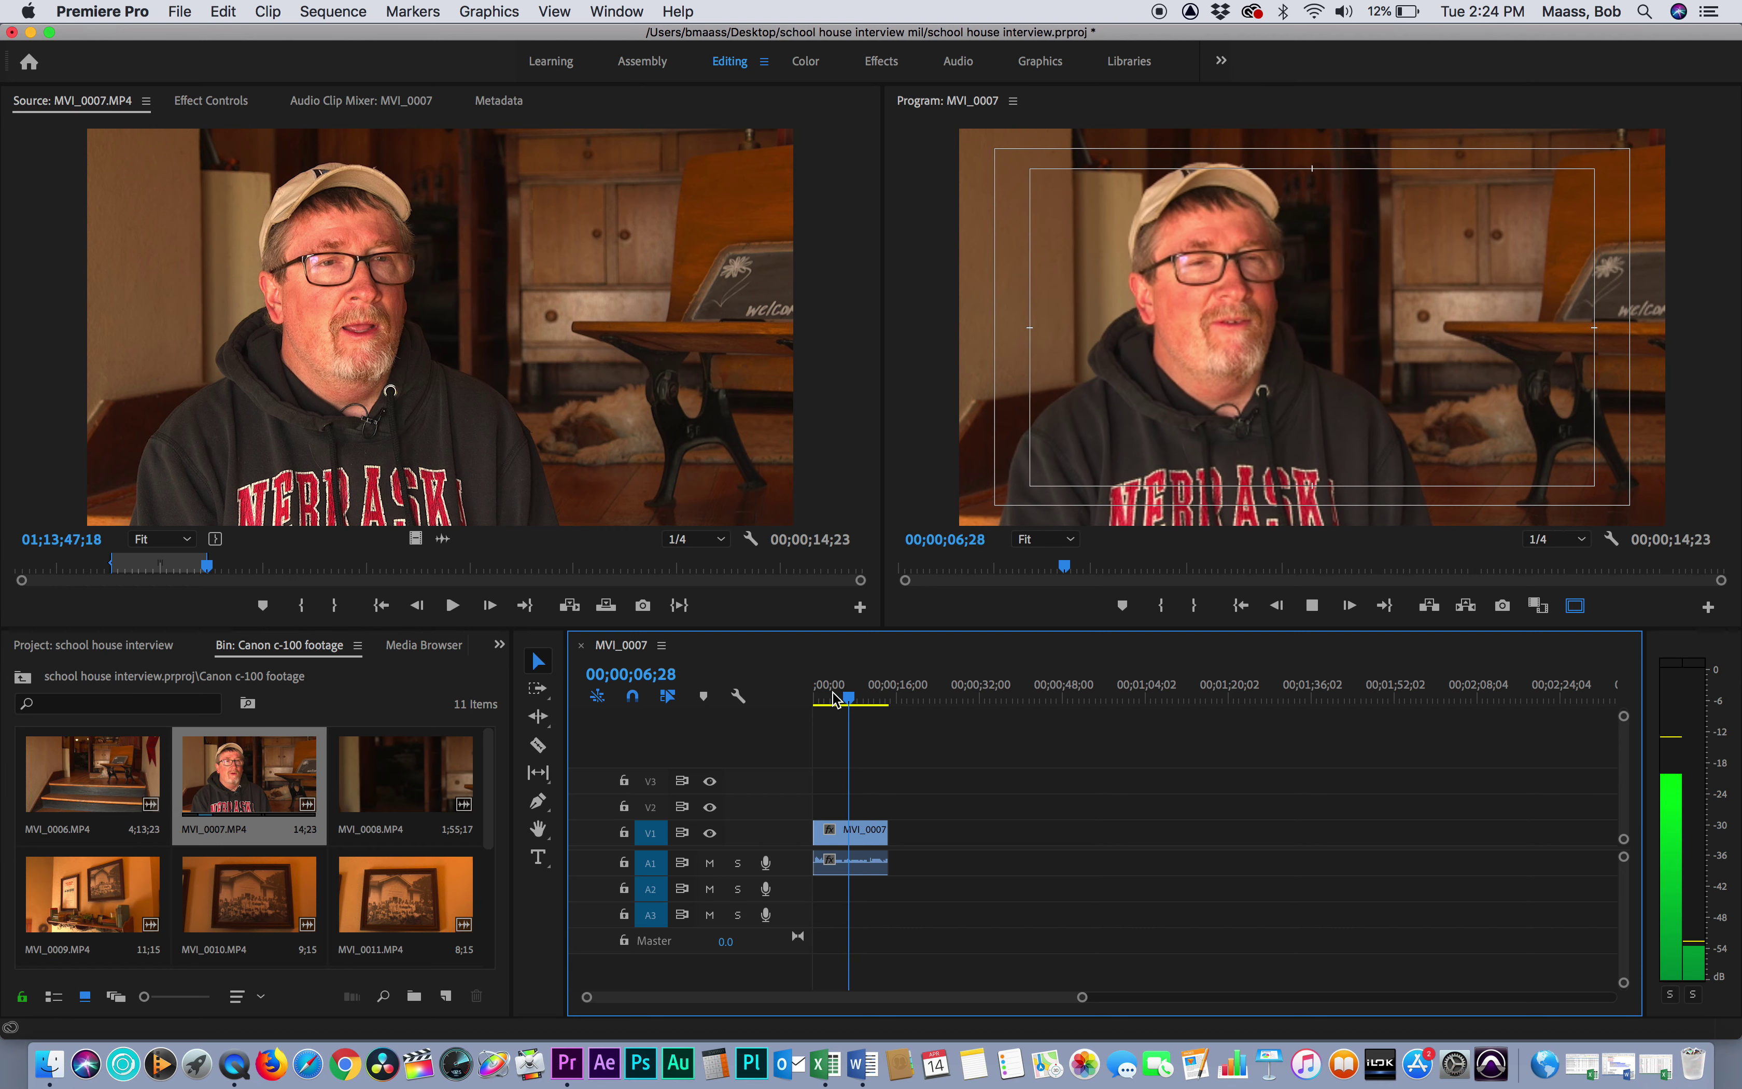
key("space")
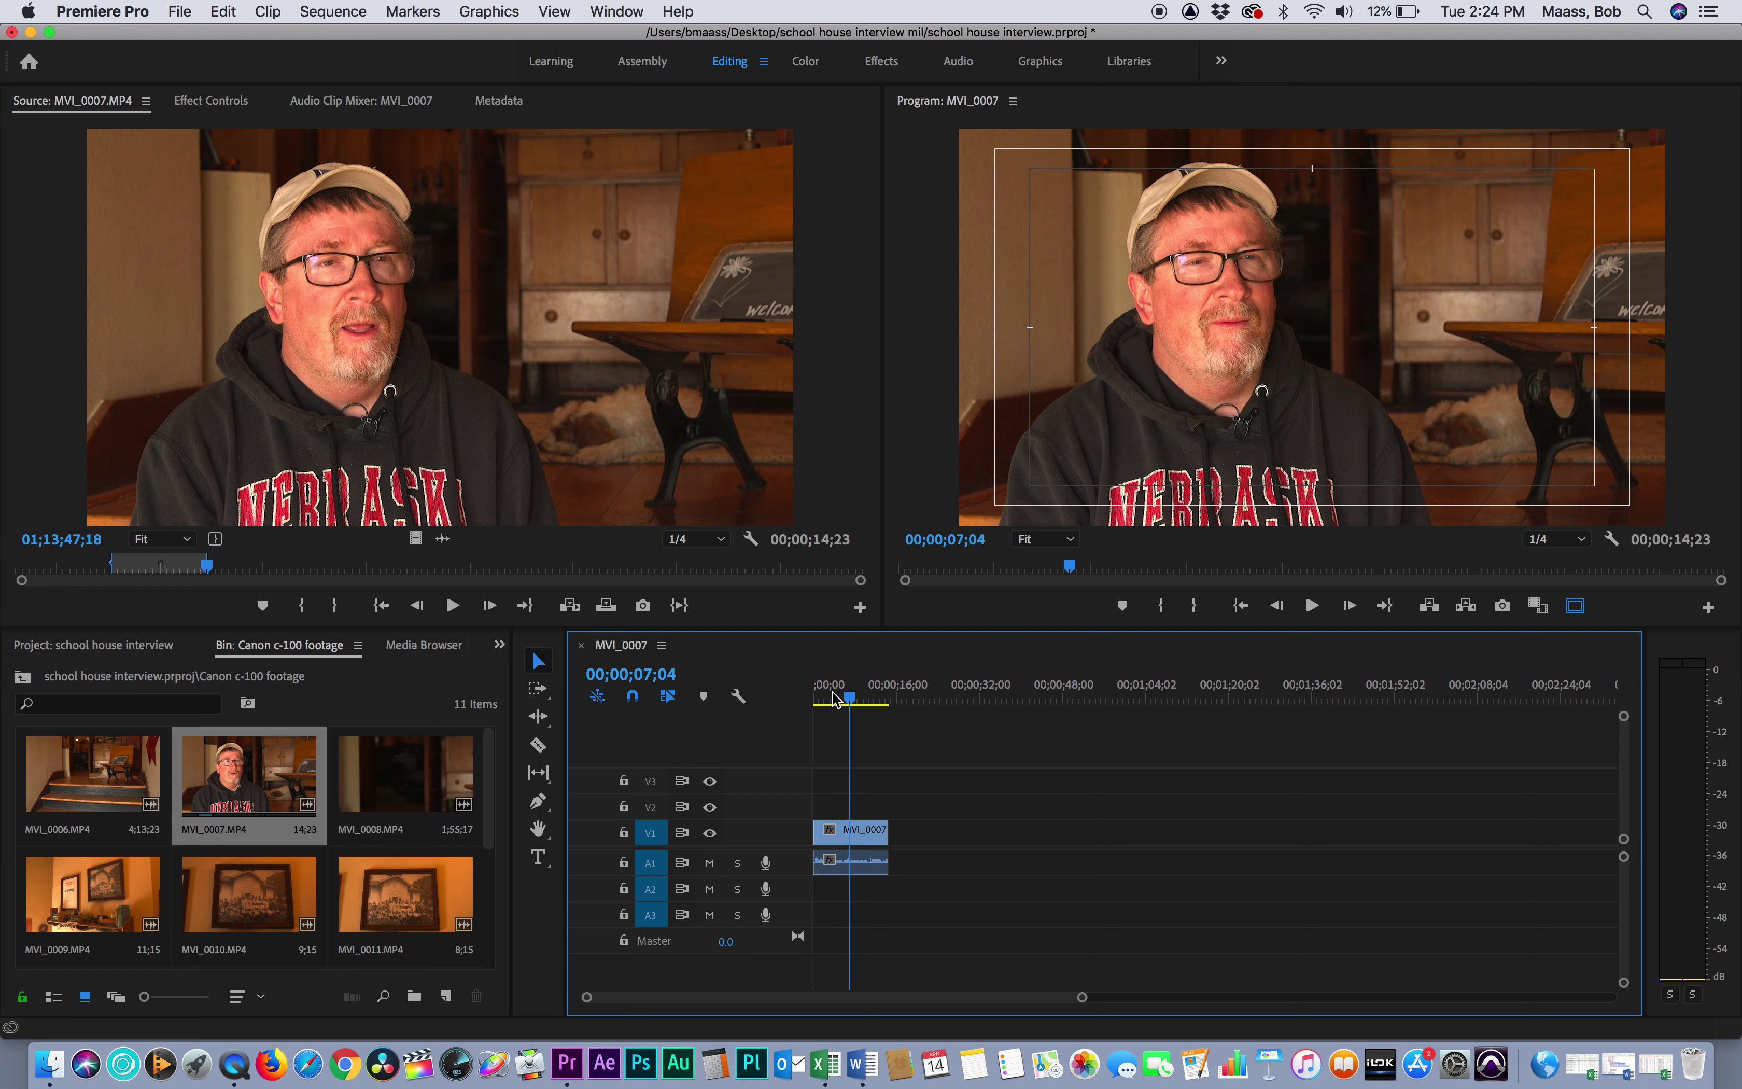
key("space")
key("space")
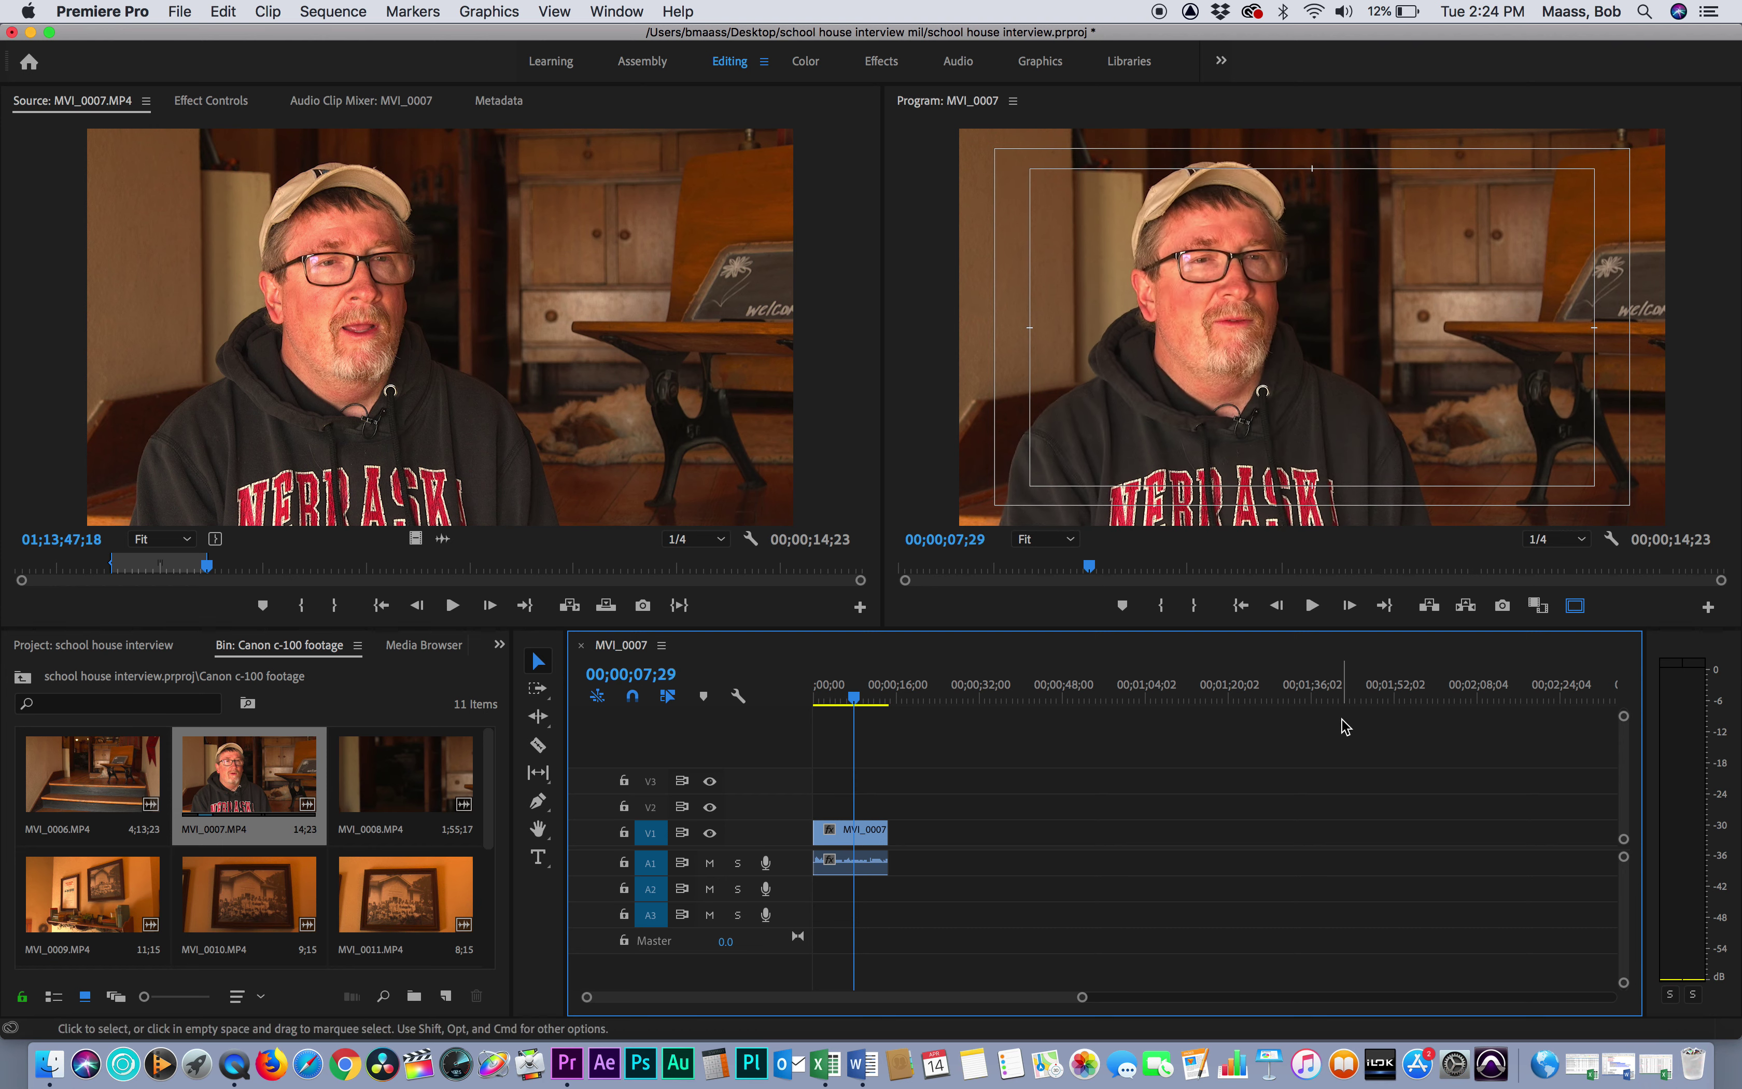
key("space")
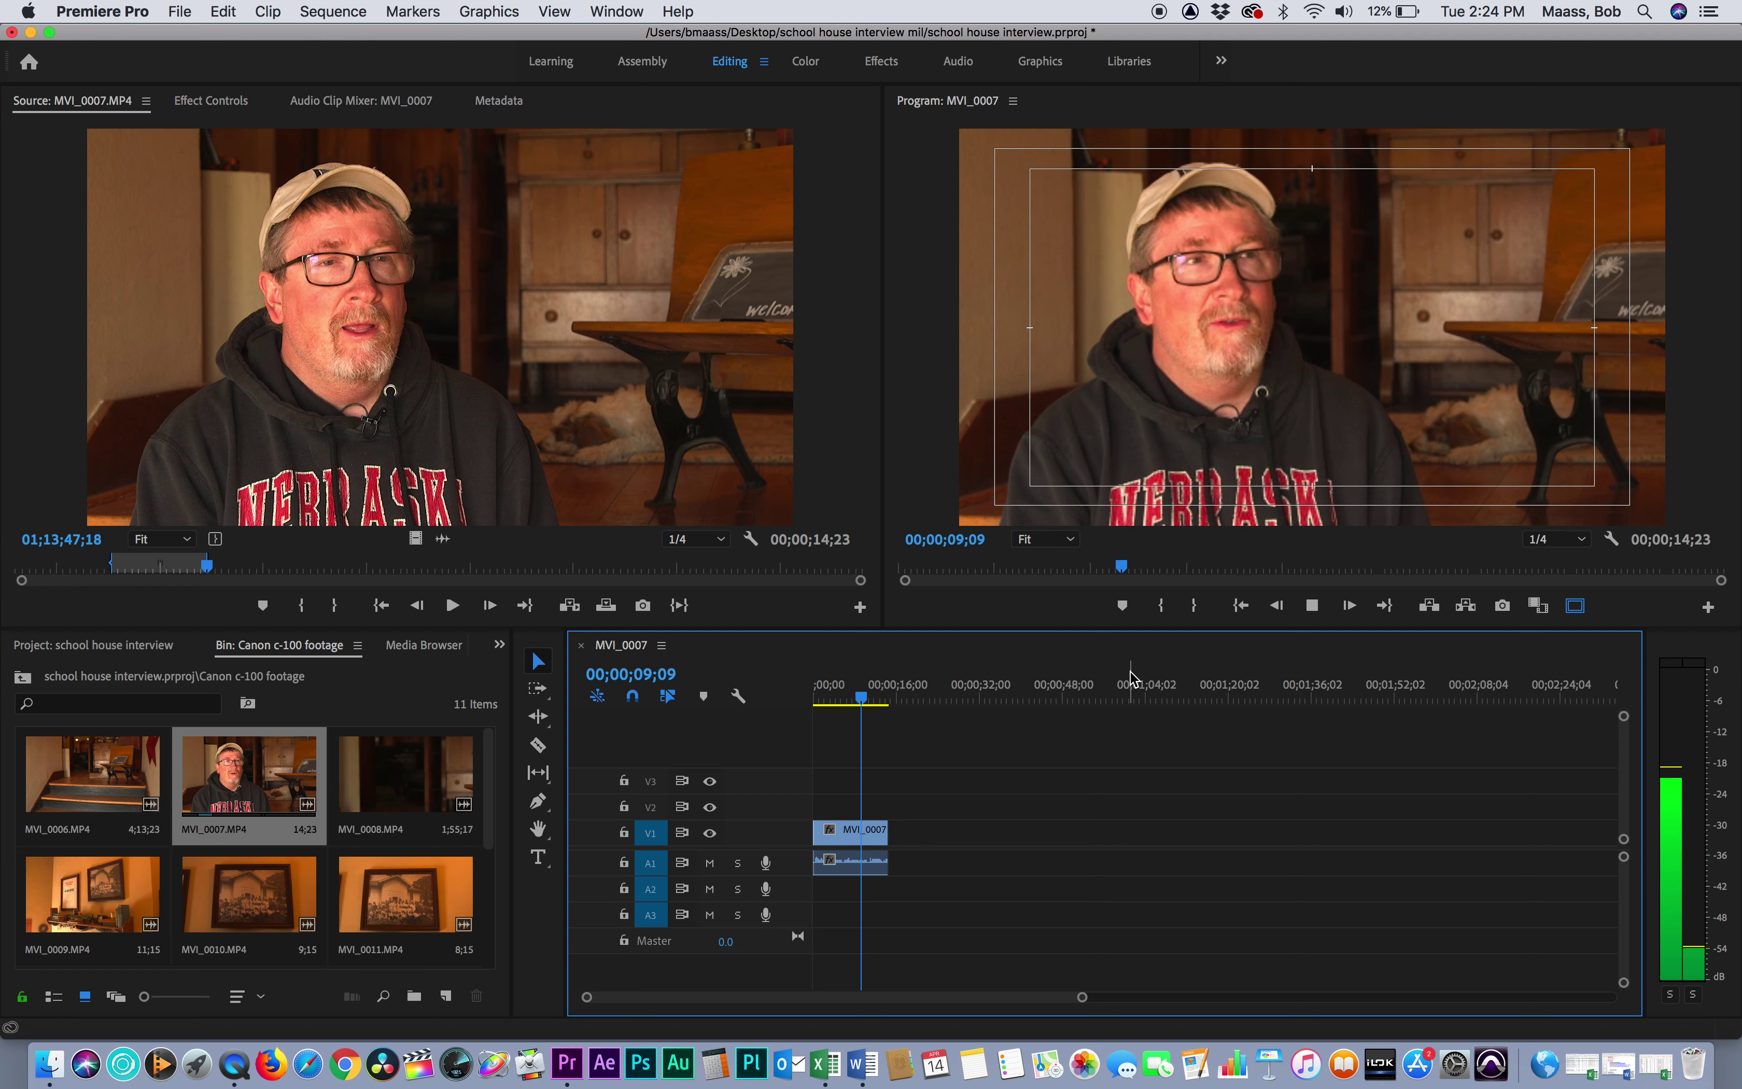
key("space")
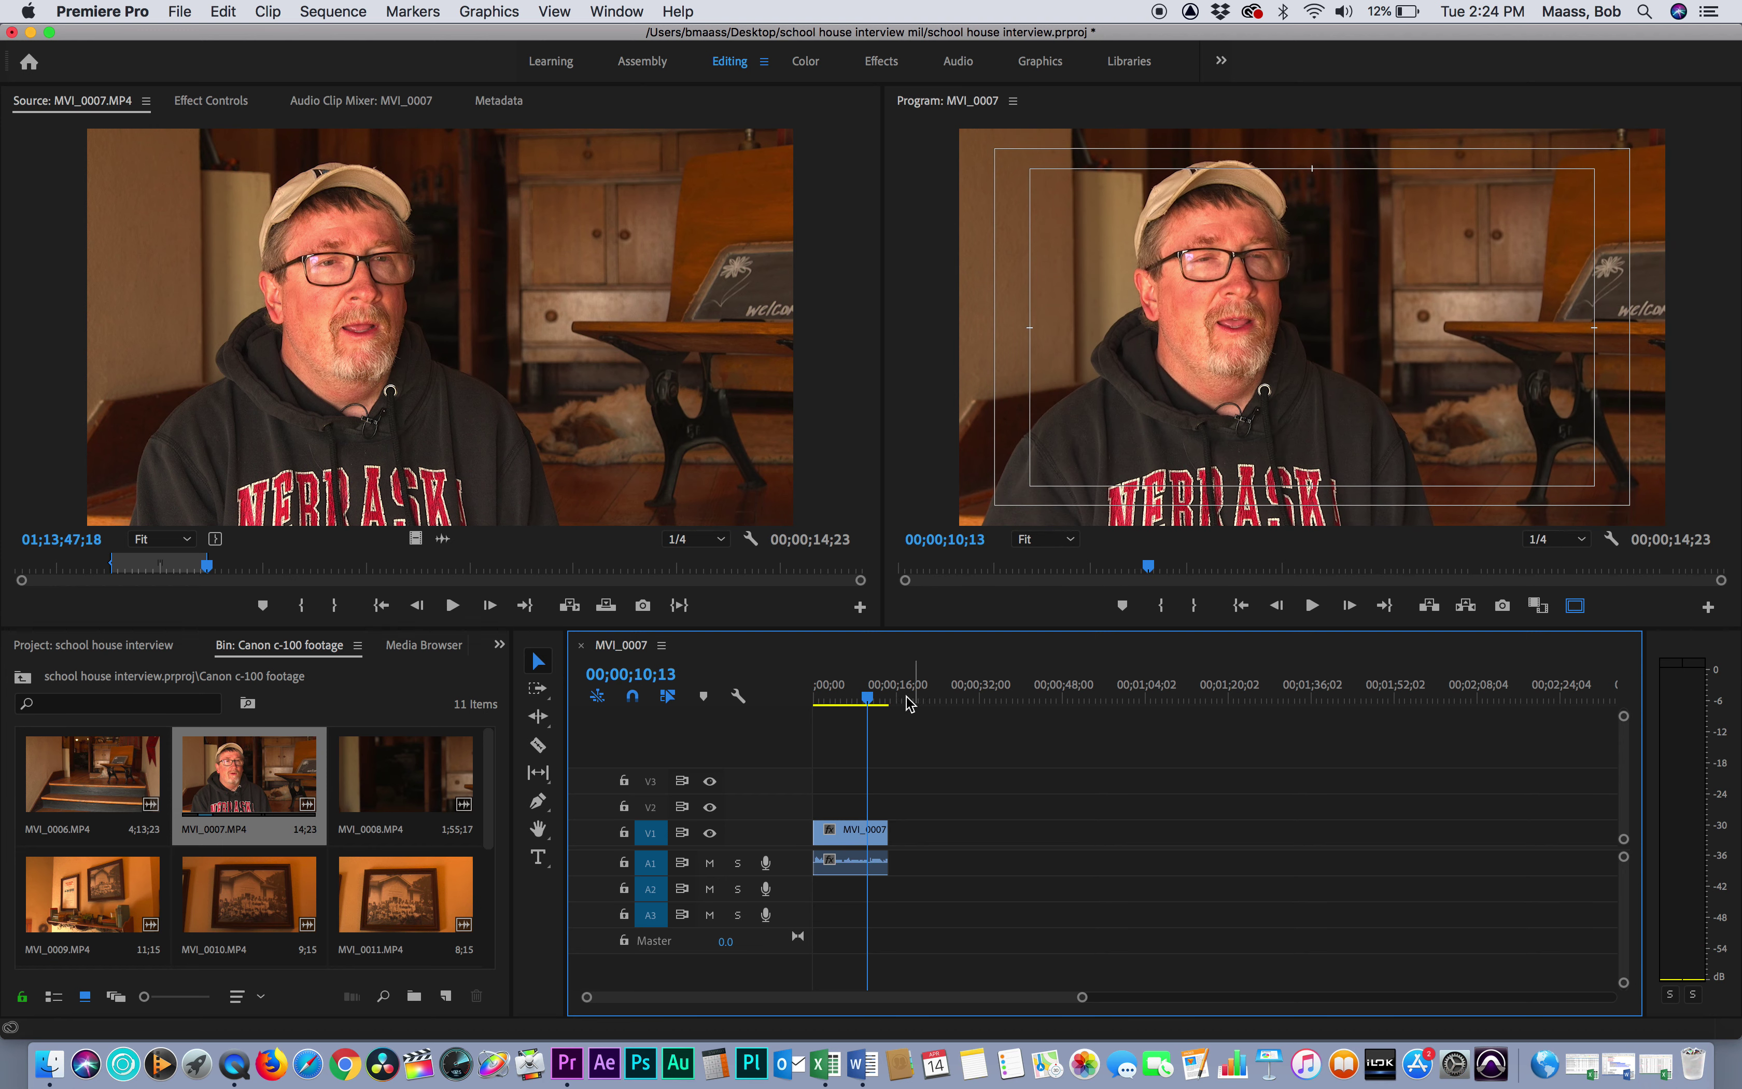
left_click_drag(867, 700, 846, 705)
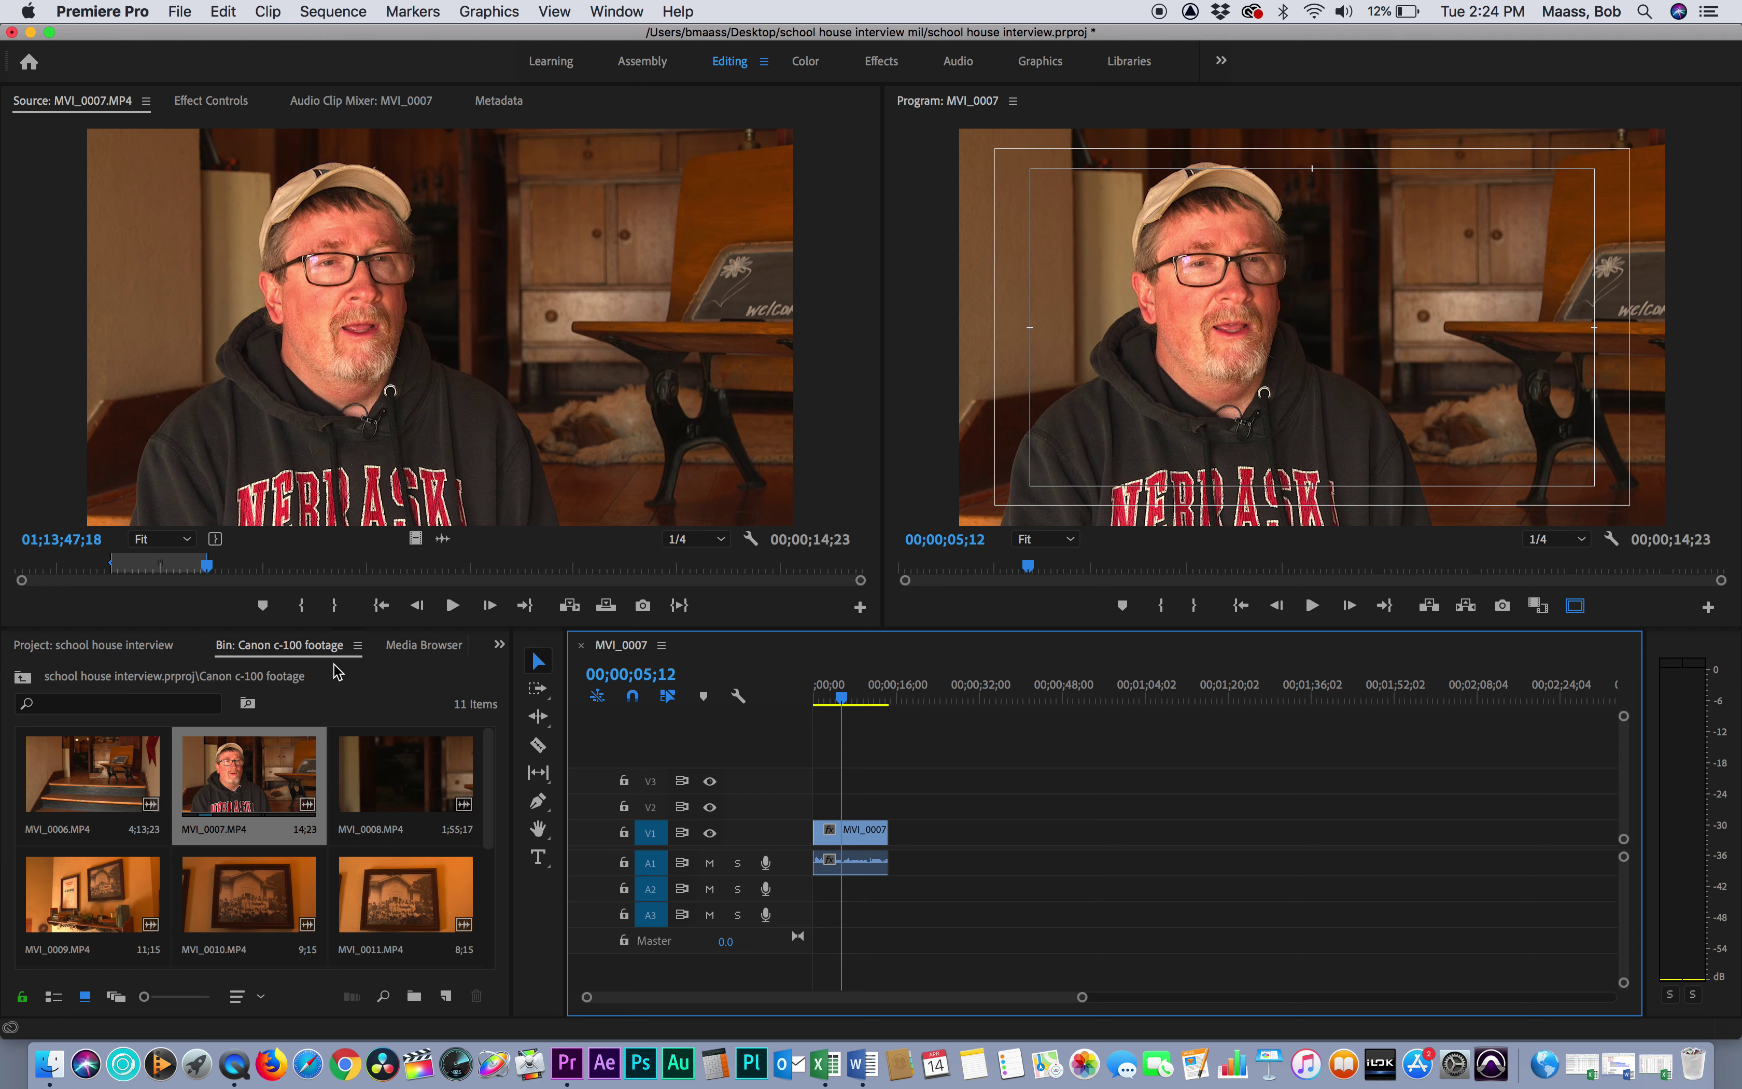
- Find the "fill" audio effects and apply Fill Right with Left to the MVI_0007 audio clip on A1
left_click(502, 650)
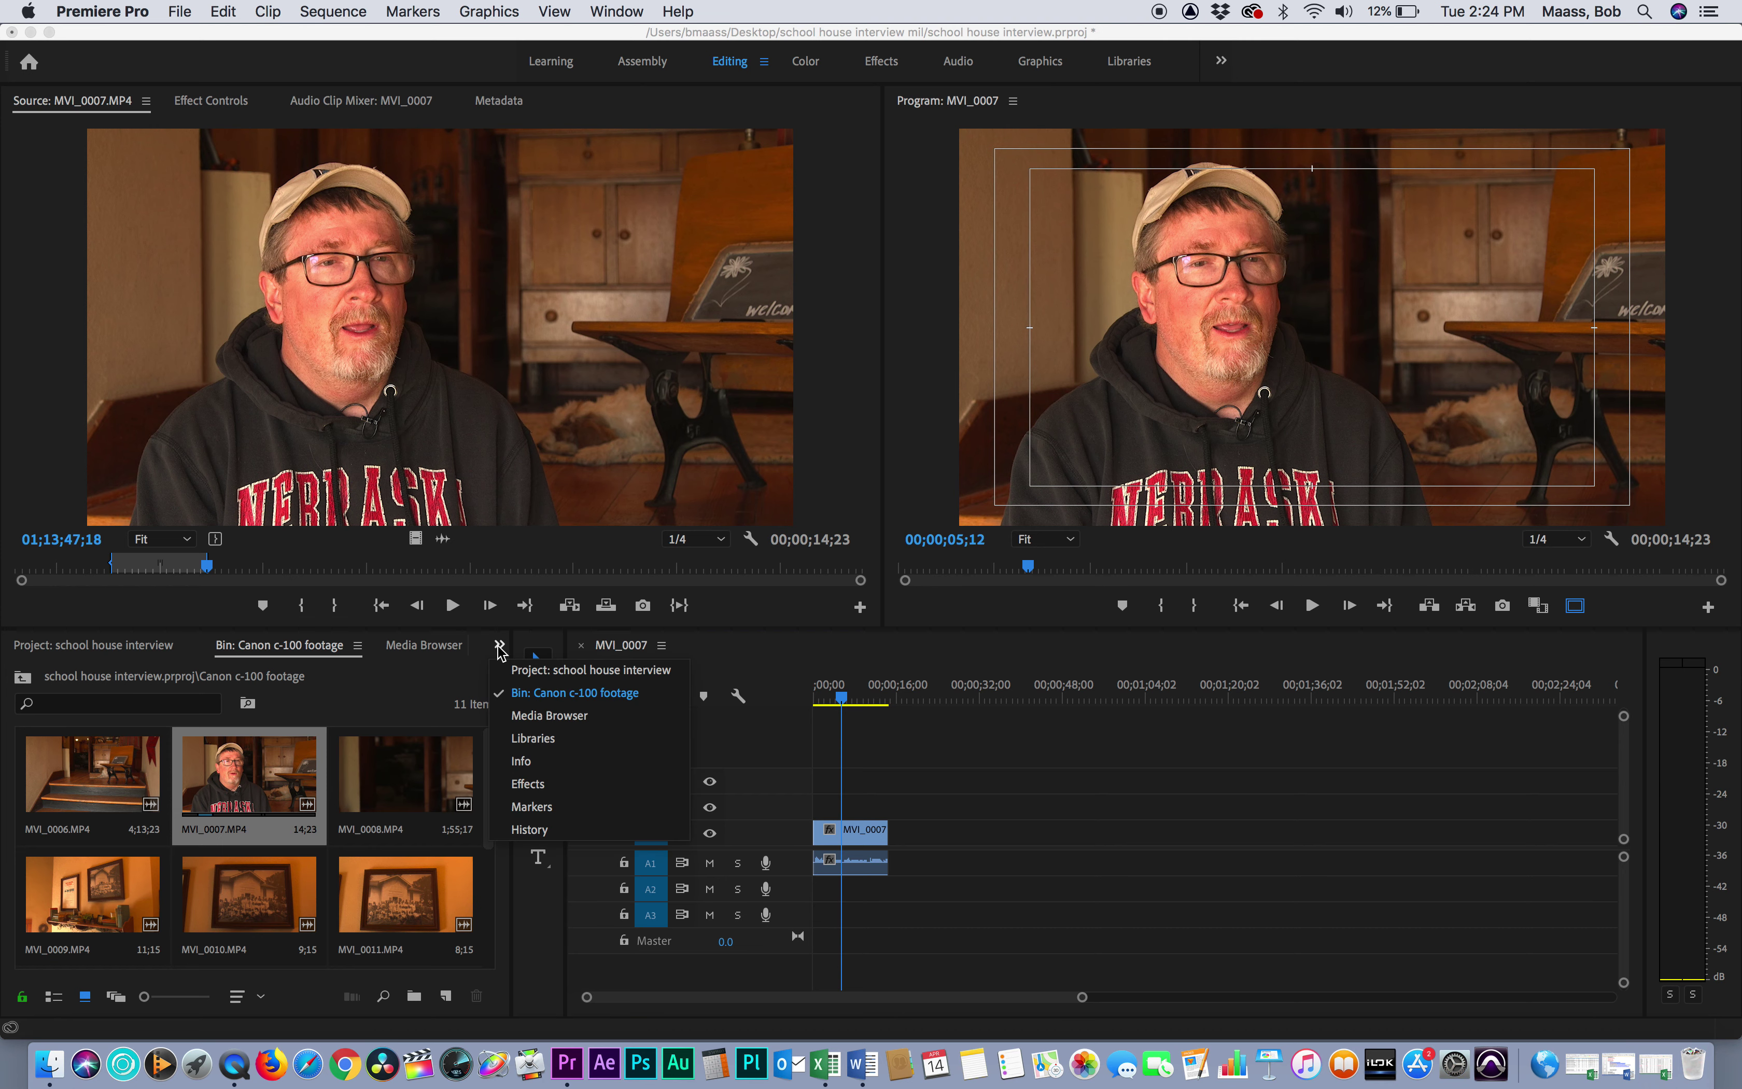
left_click(541, 796)
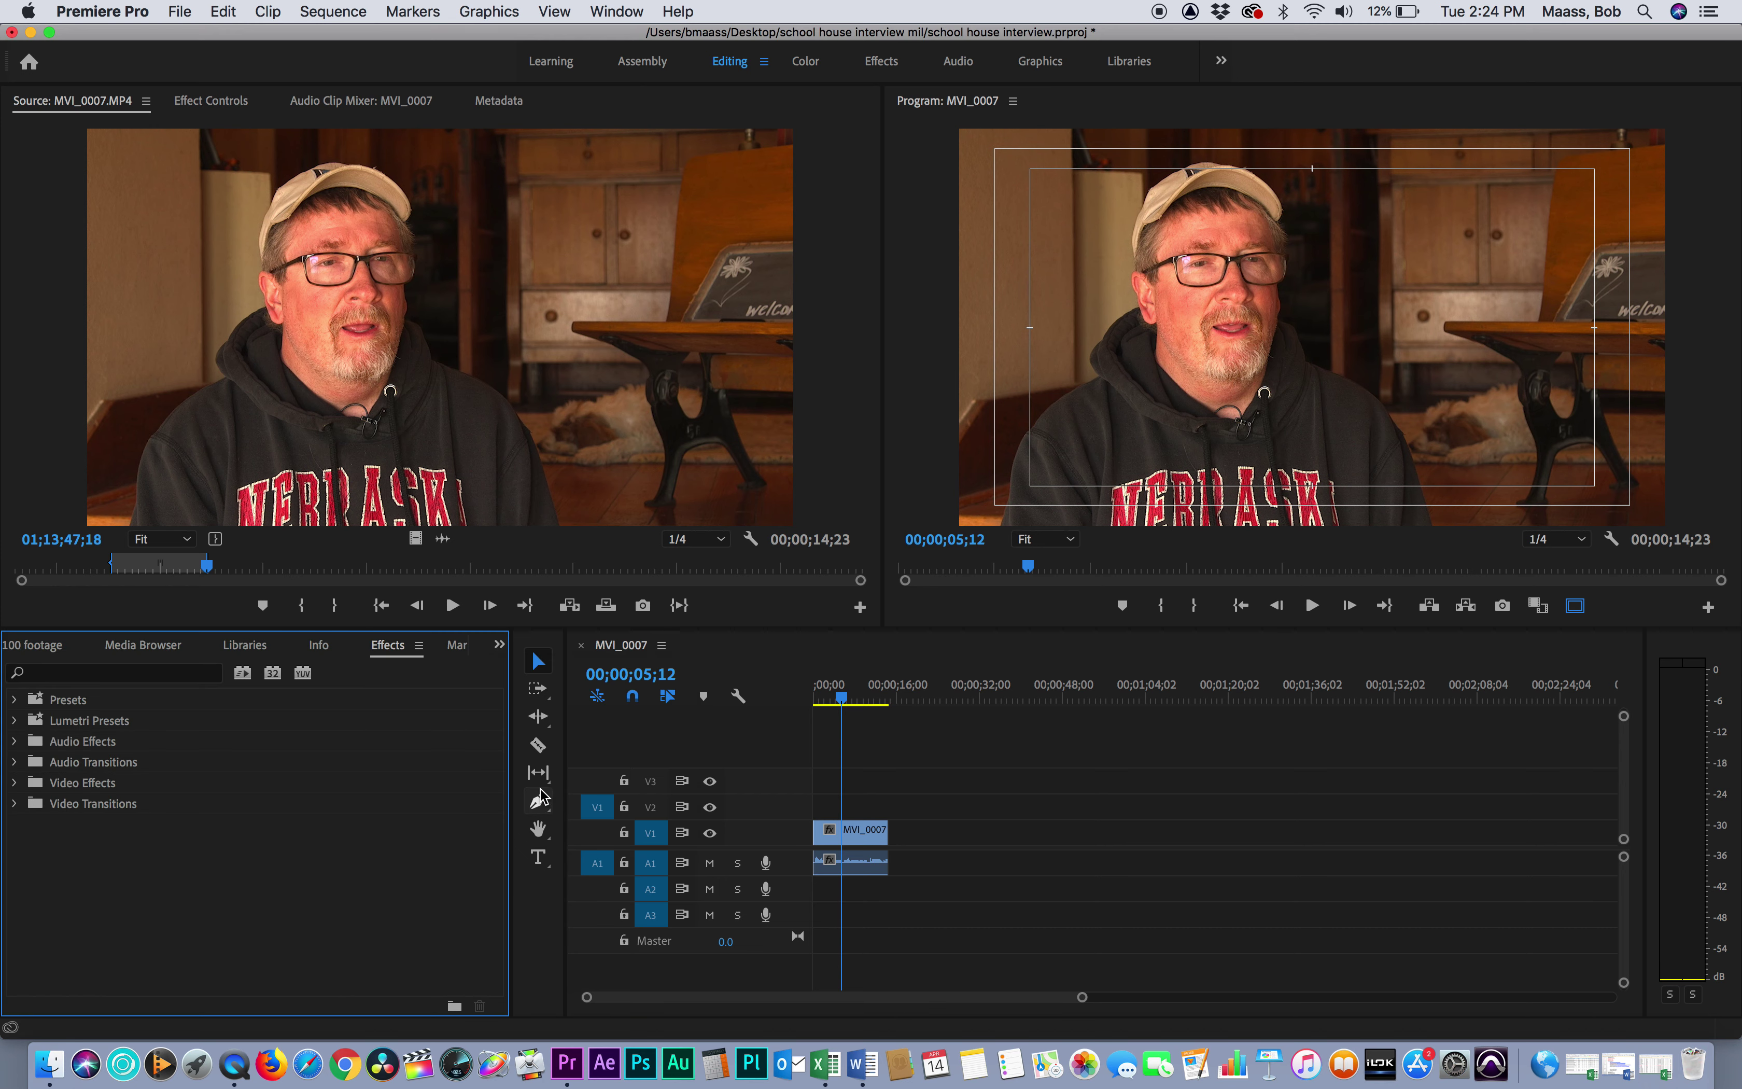
left_click(15, 745)
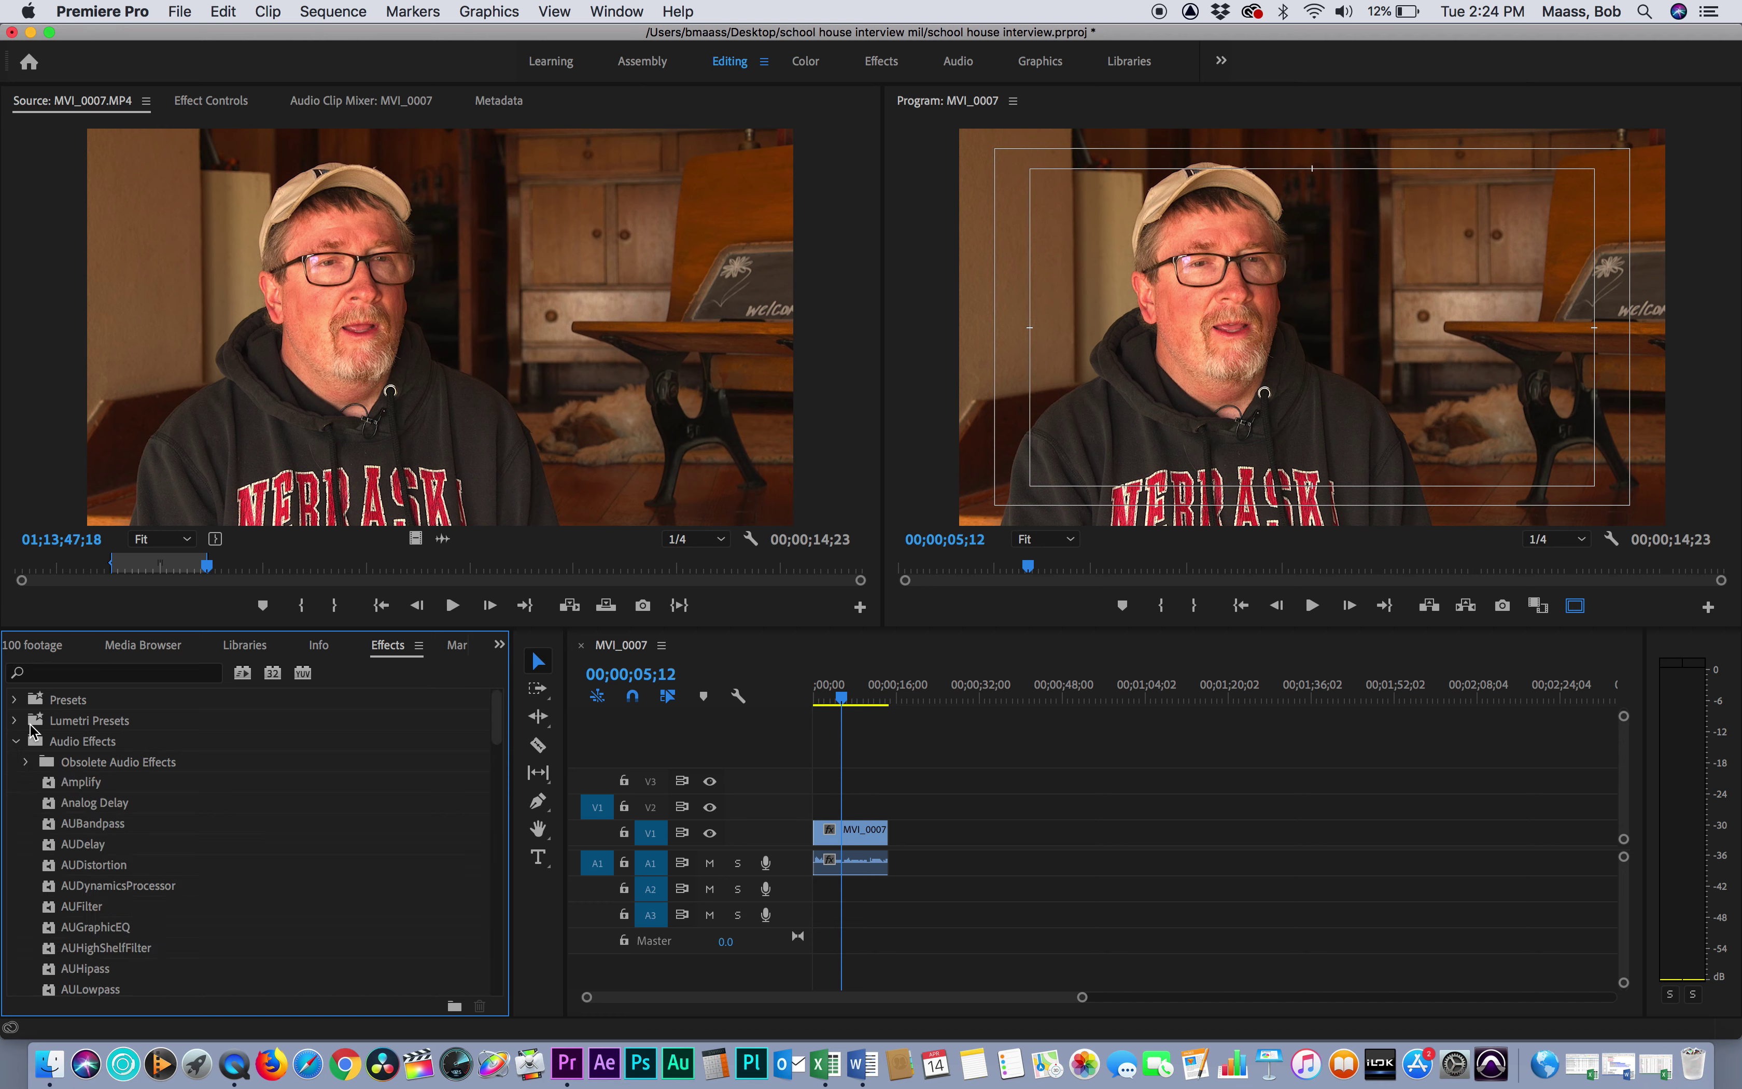
left_click(84, 676)
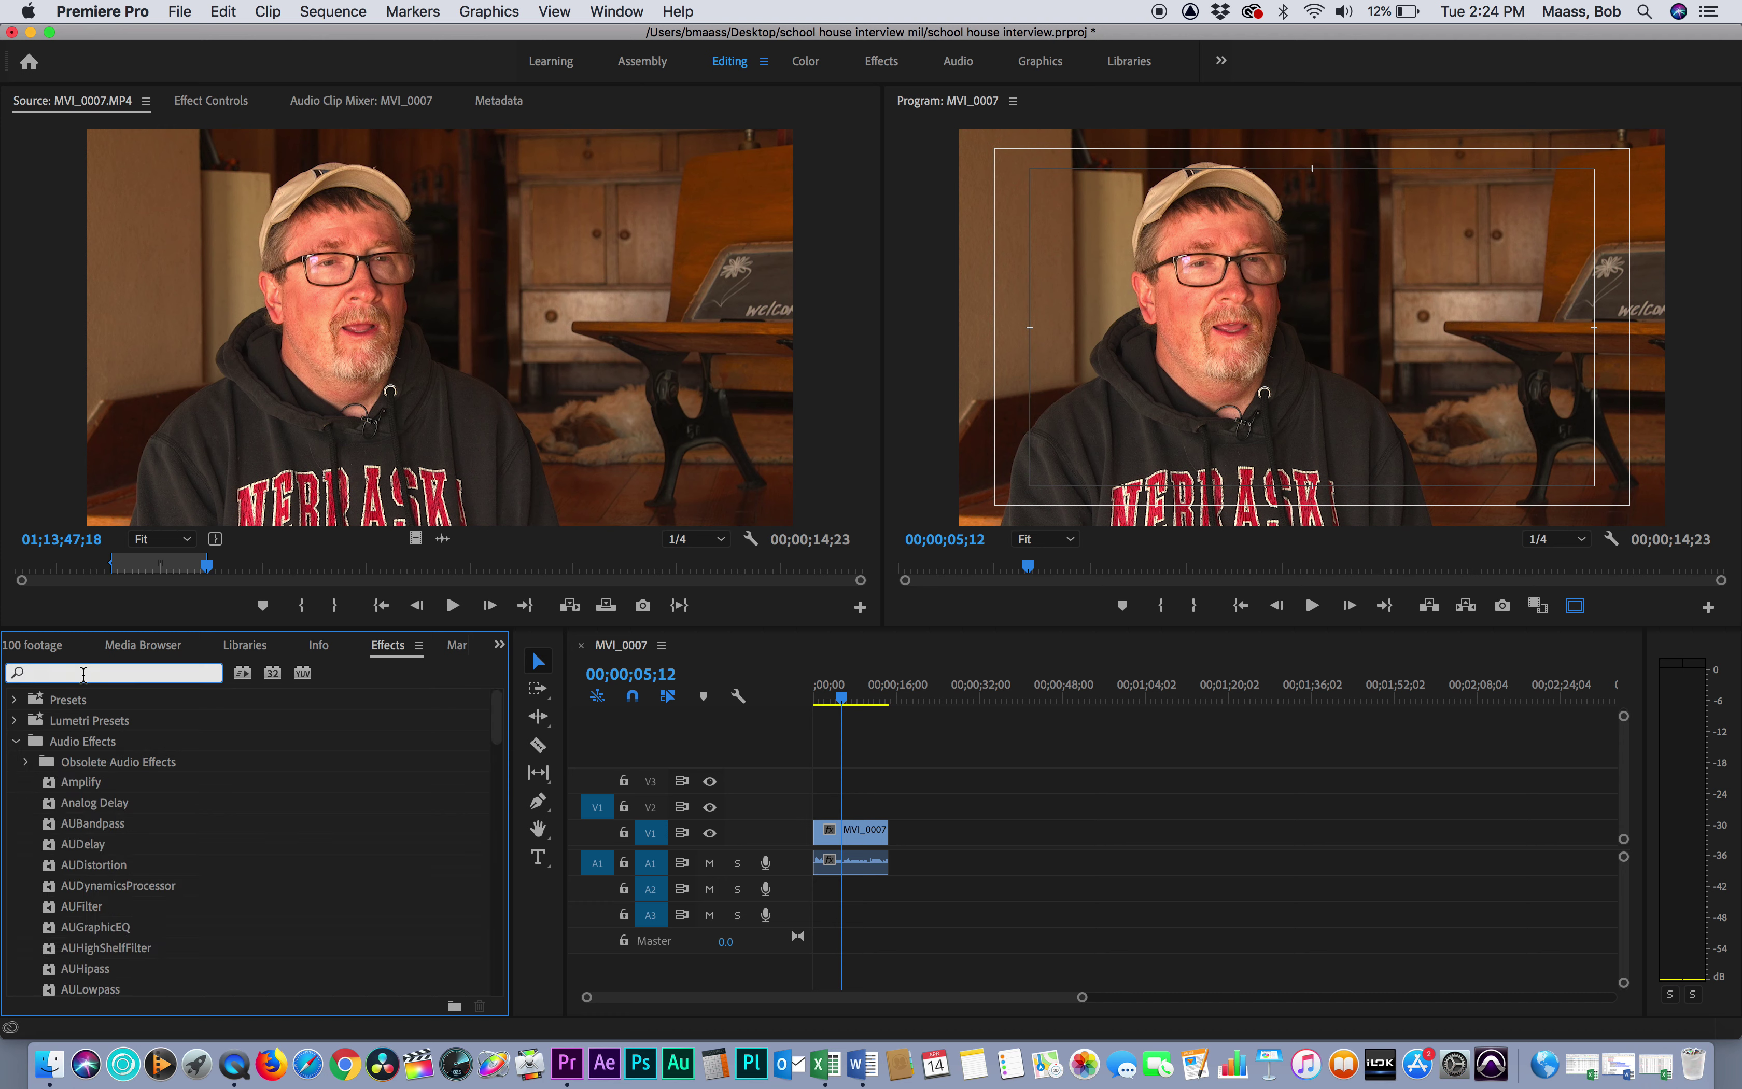
type("fill")
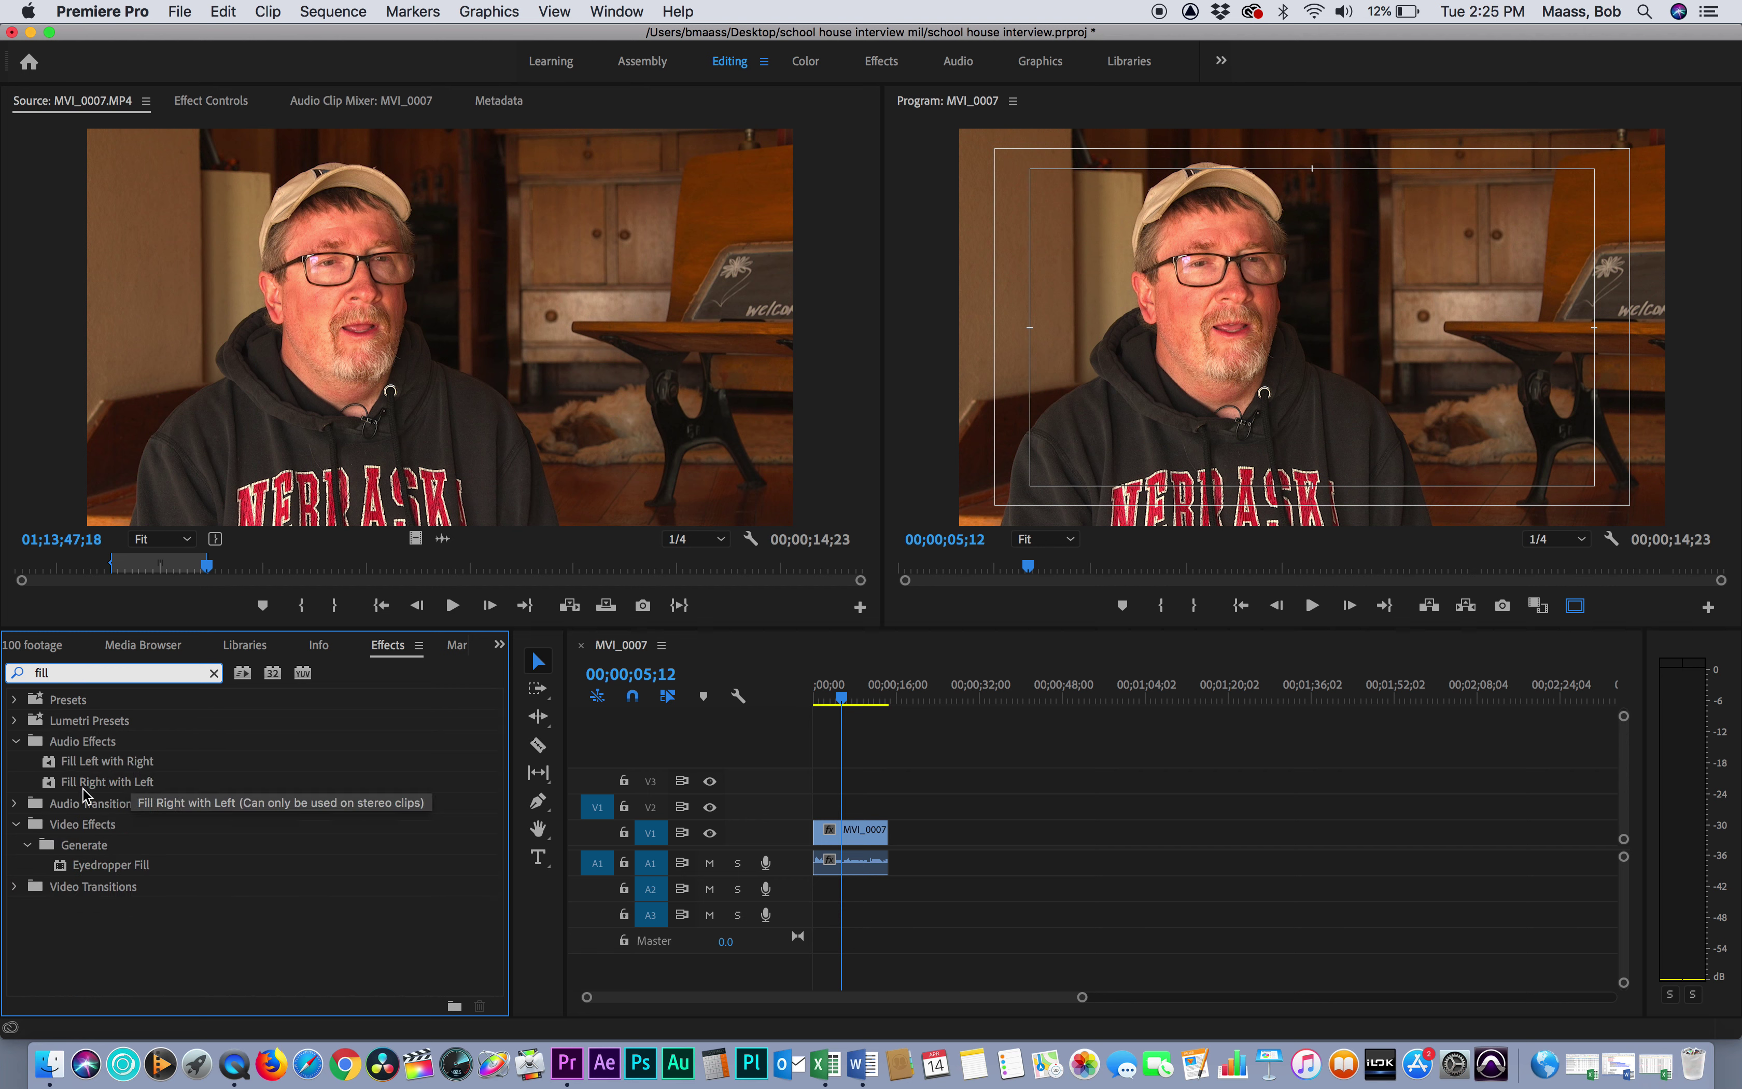
left_click_drag(67, 792, 842, 863)
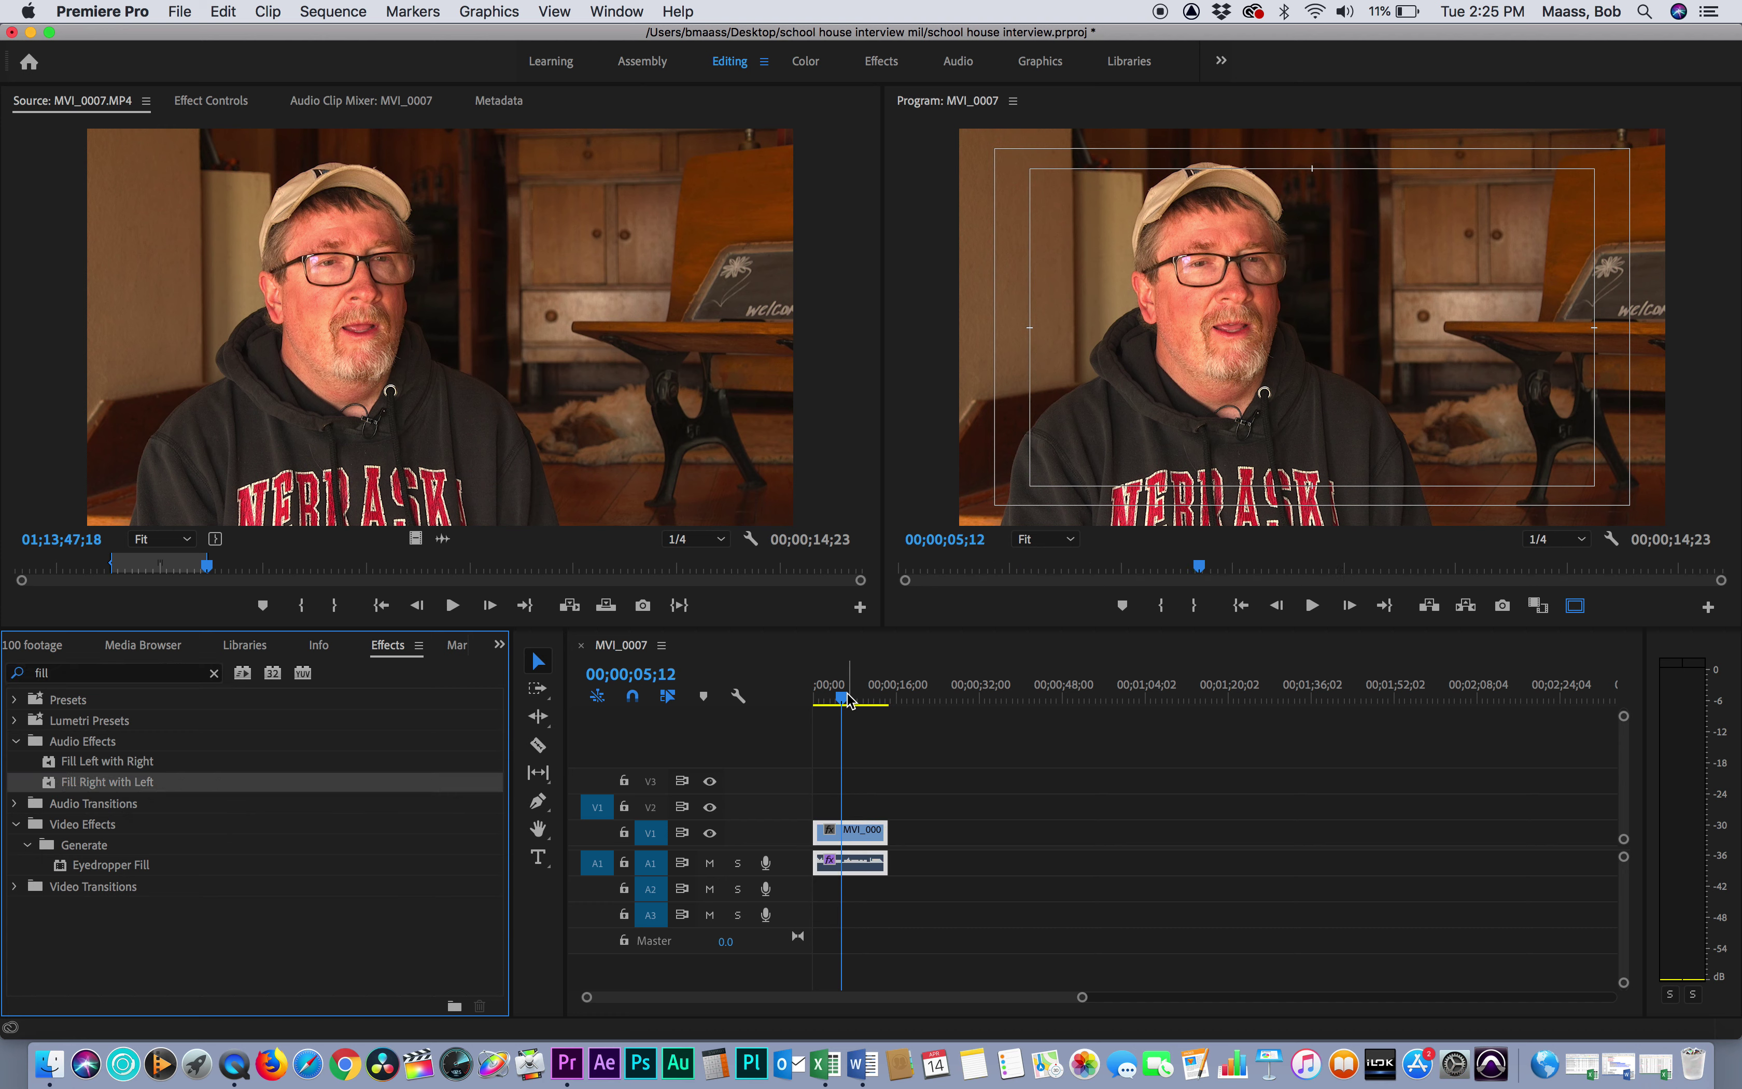
- Play the sequence from near its start and again from about 00;00;08;00, examining the audio levels of both channels
left_click(819, 699)
key("space")
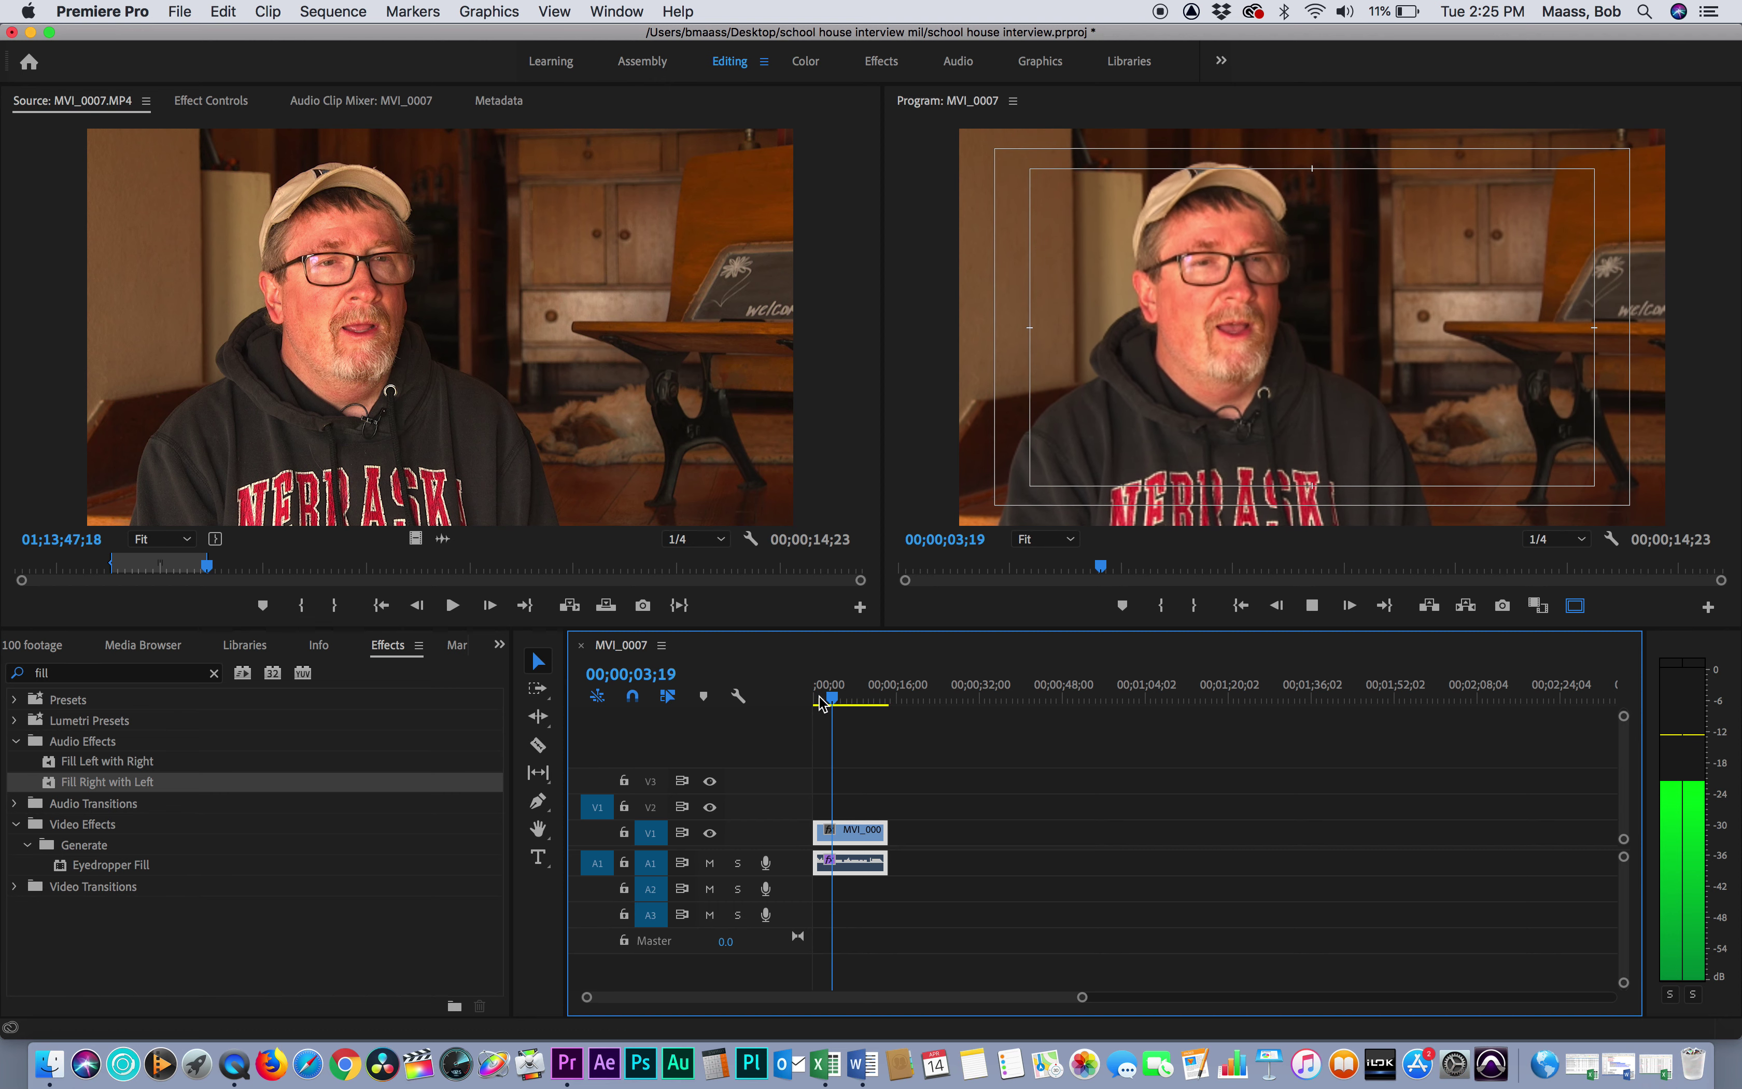
key("space")
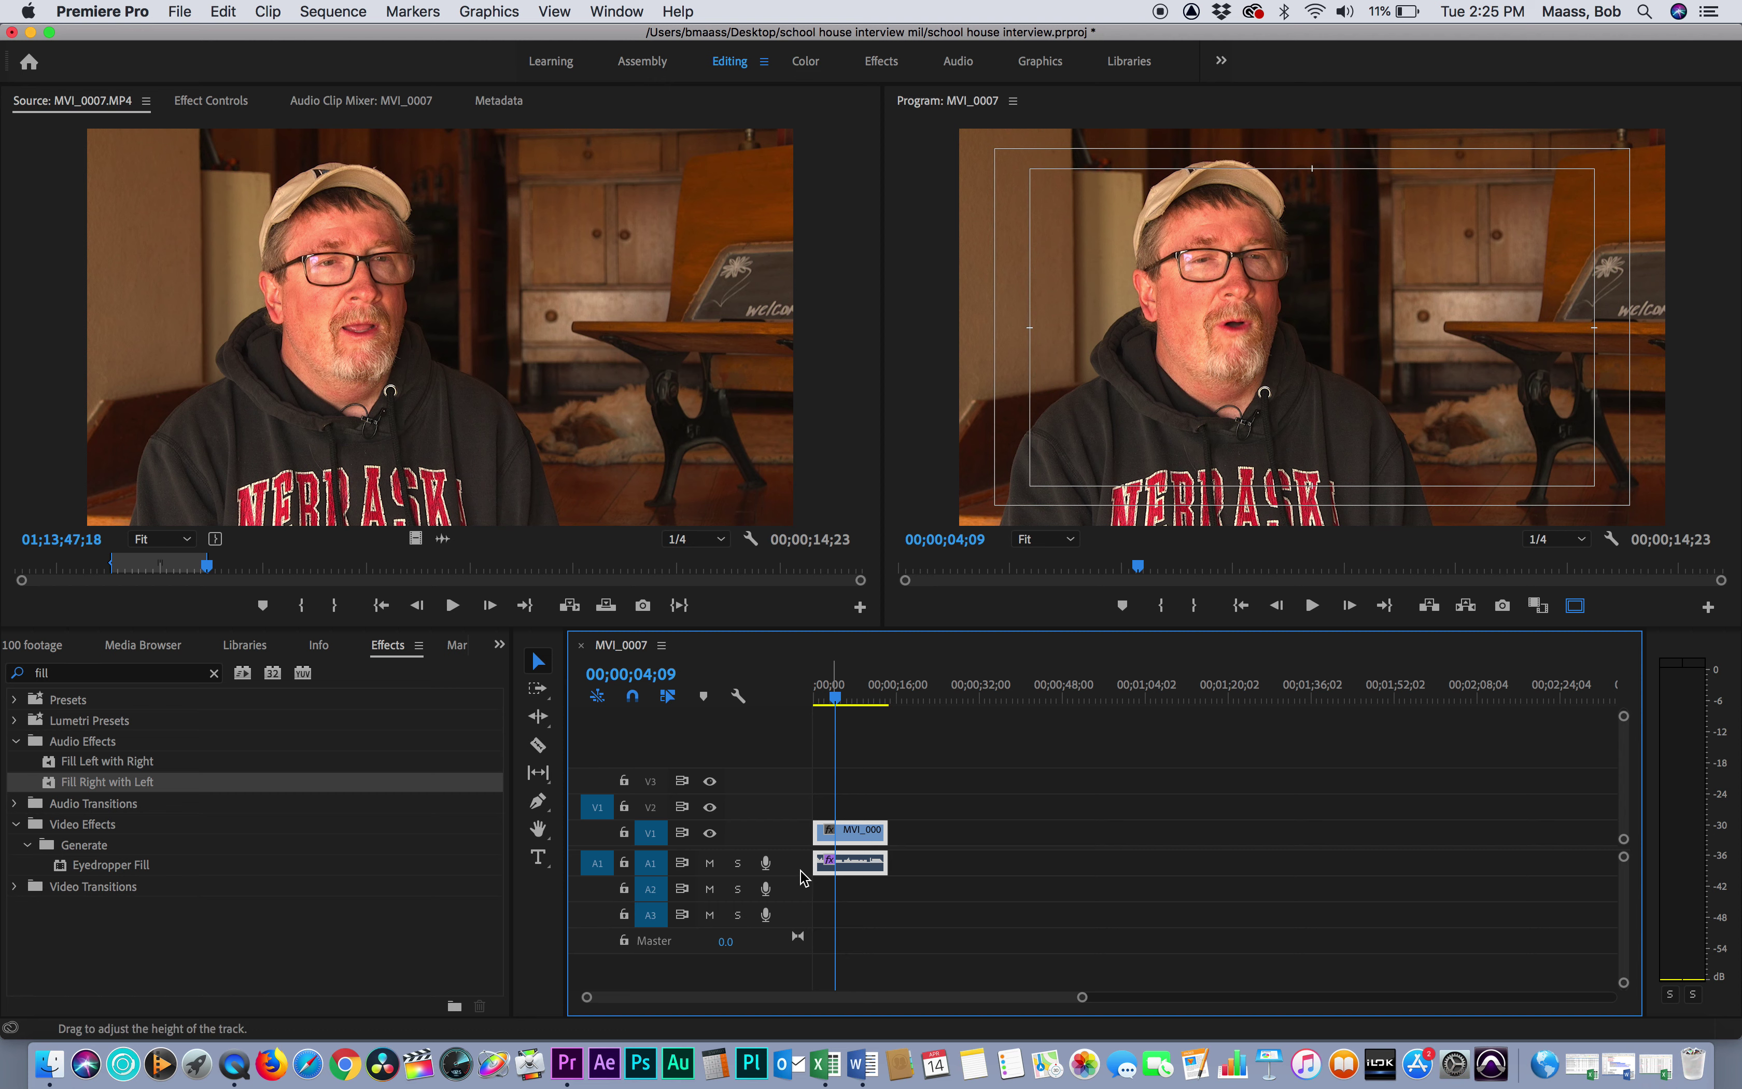
left_click(855, 706)
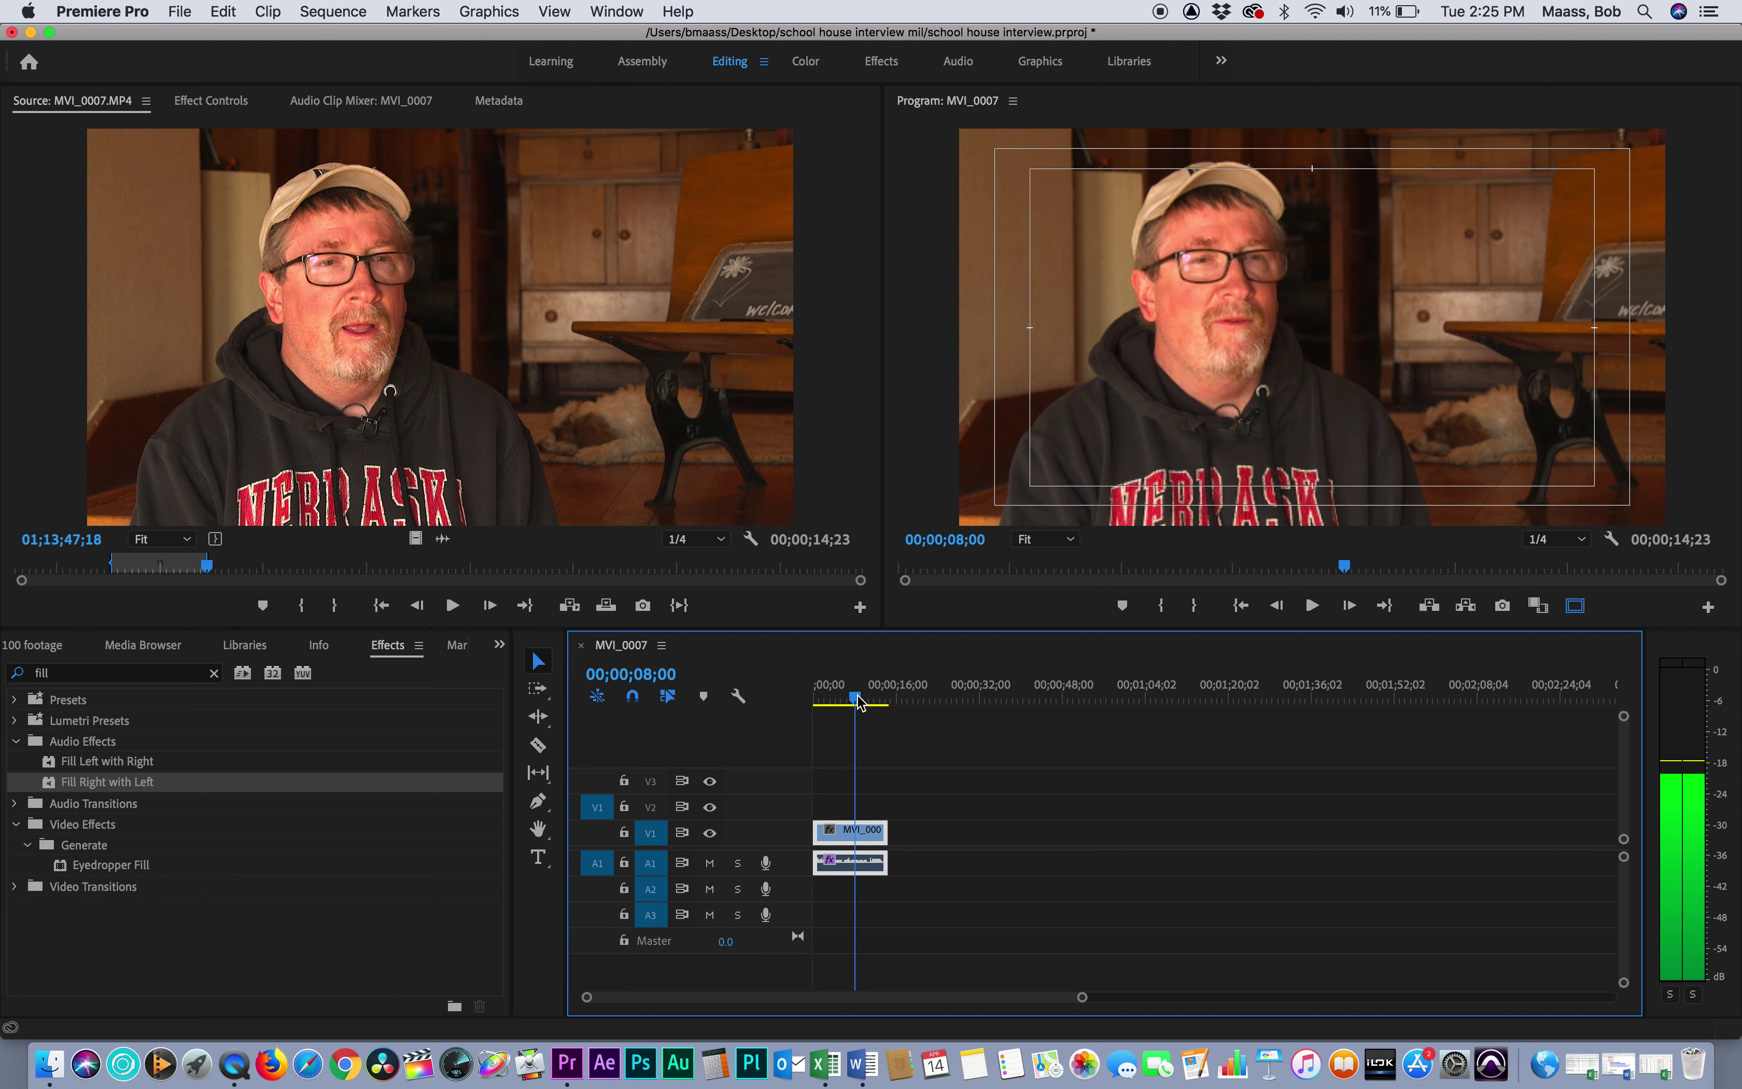
- Enlarge audio track A1 to show its waveform, fit the whole sequence in the timeline, and play part of it
left_click_drag(794, 872, 795, 928)
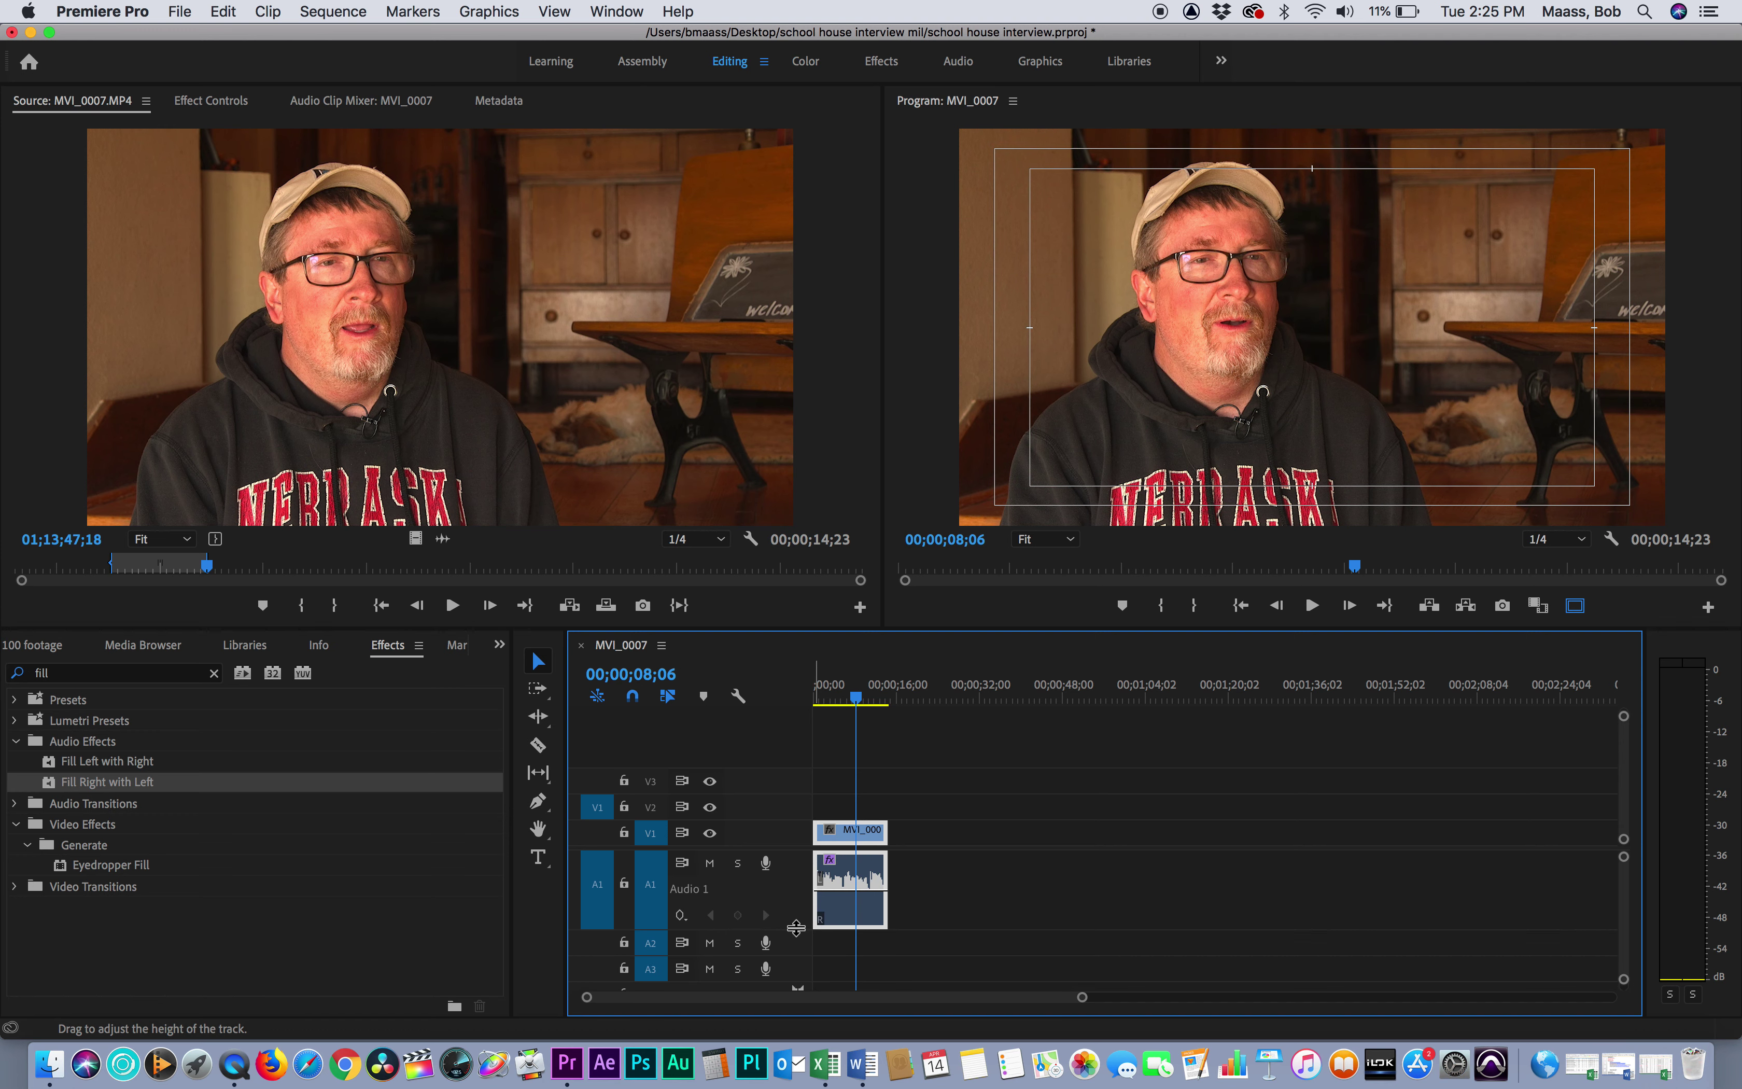
key("backslash")
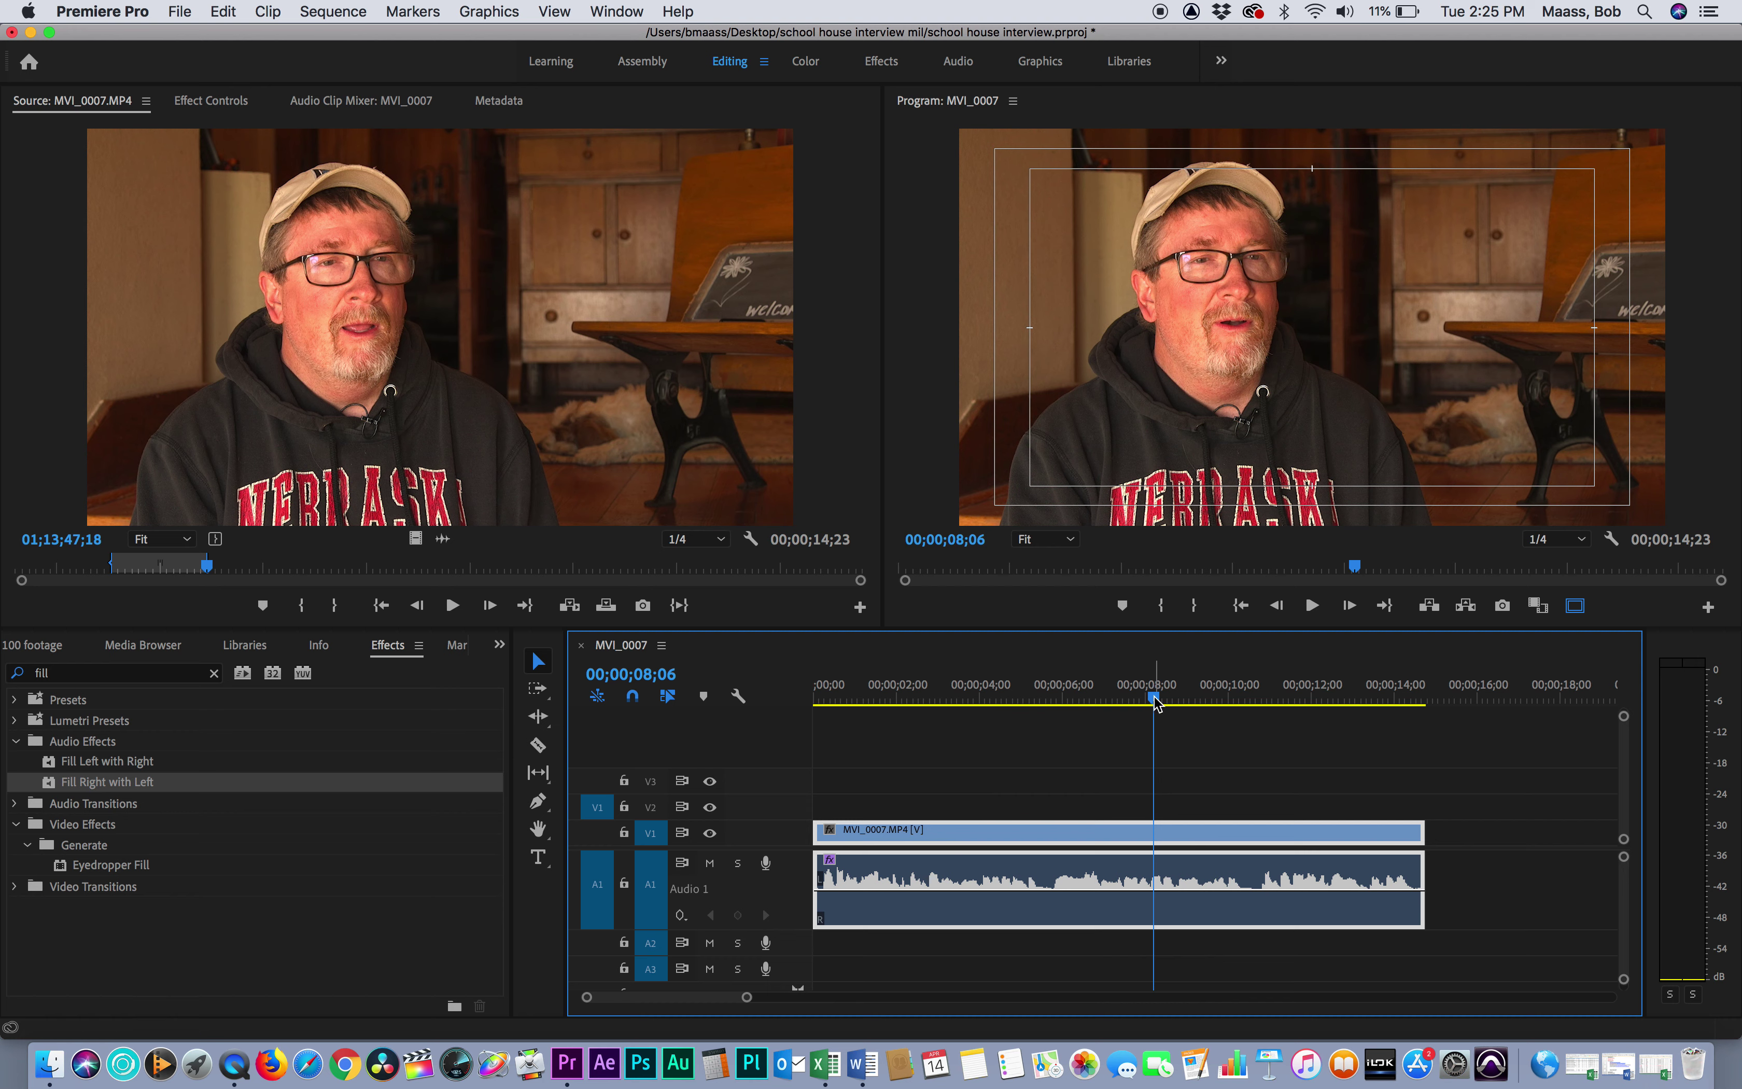
left_click_drag(1154, 698, 925, 702)
key("space")
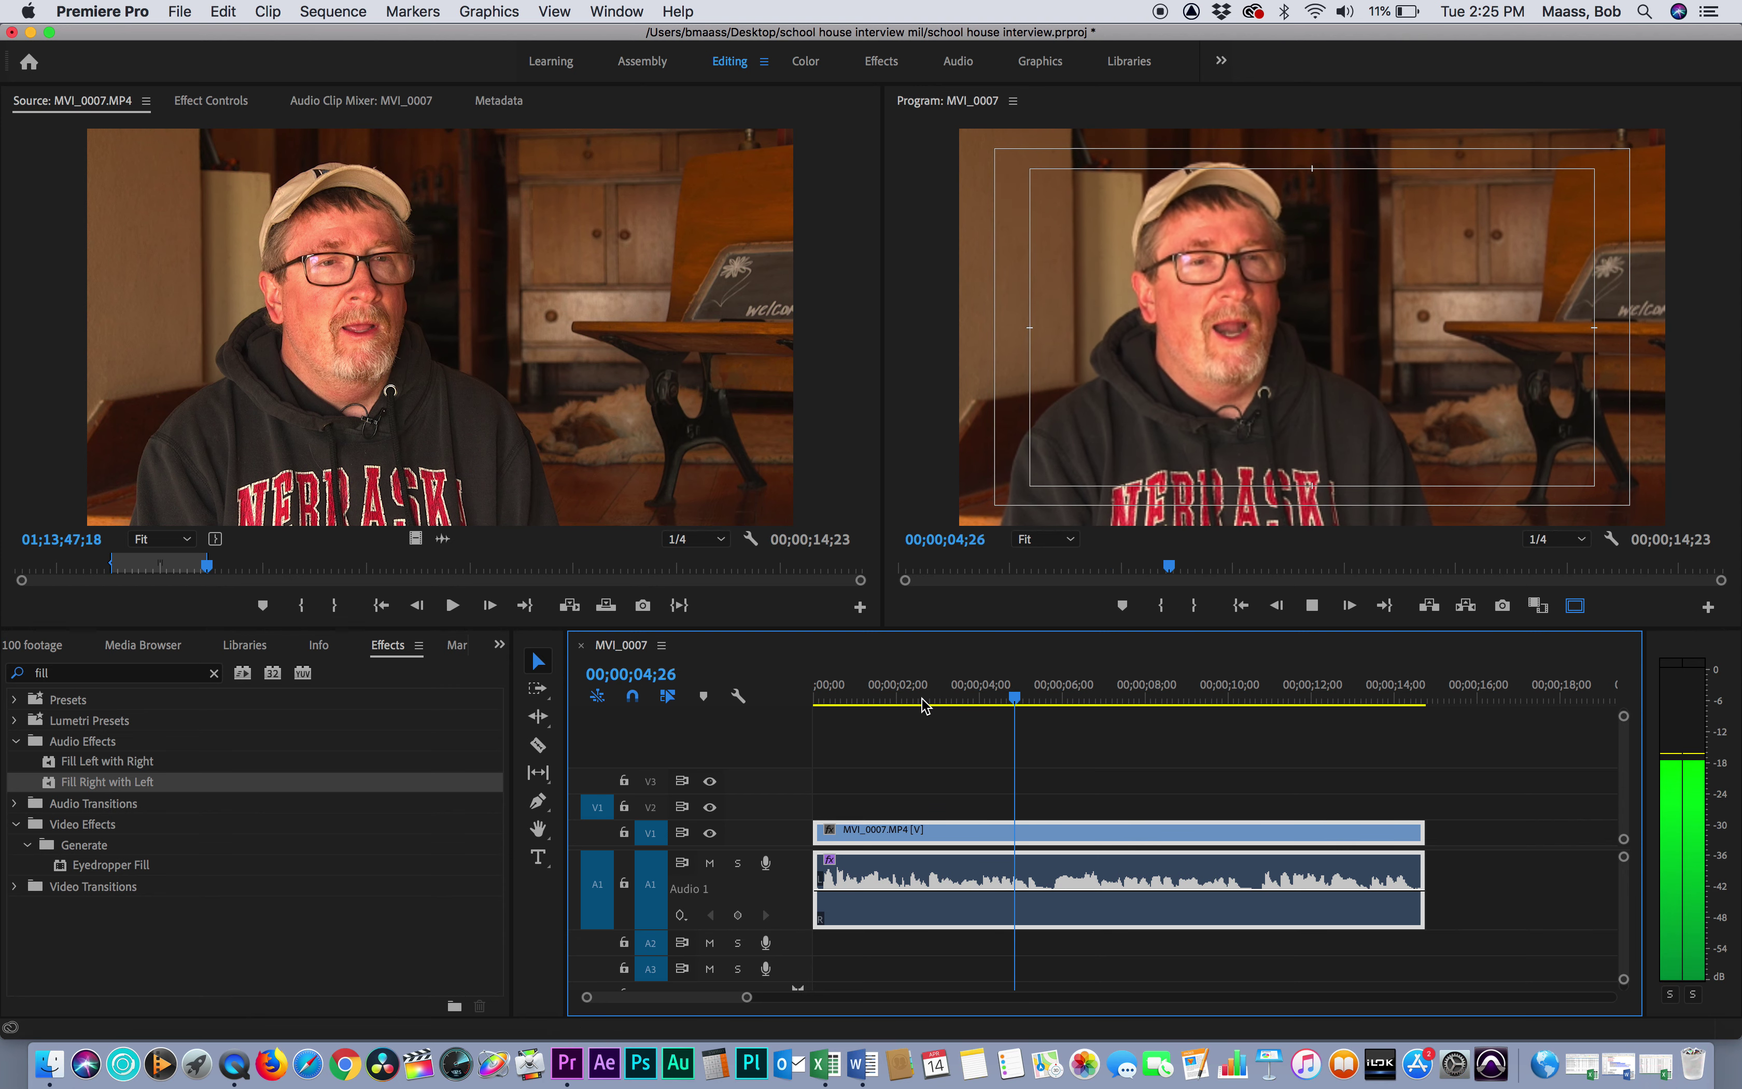
key("space")
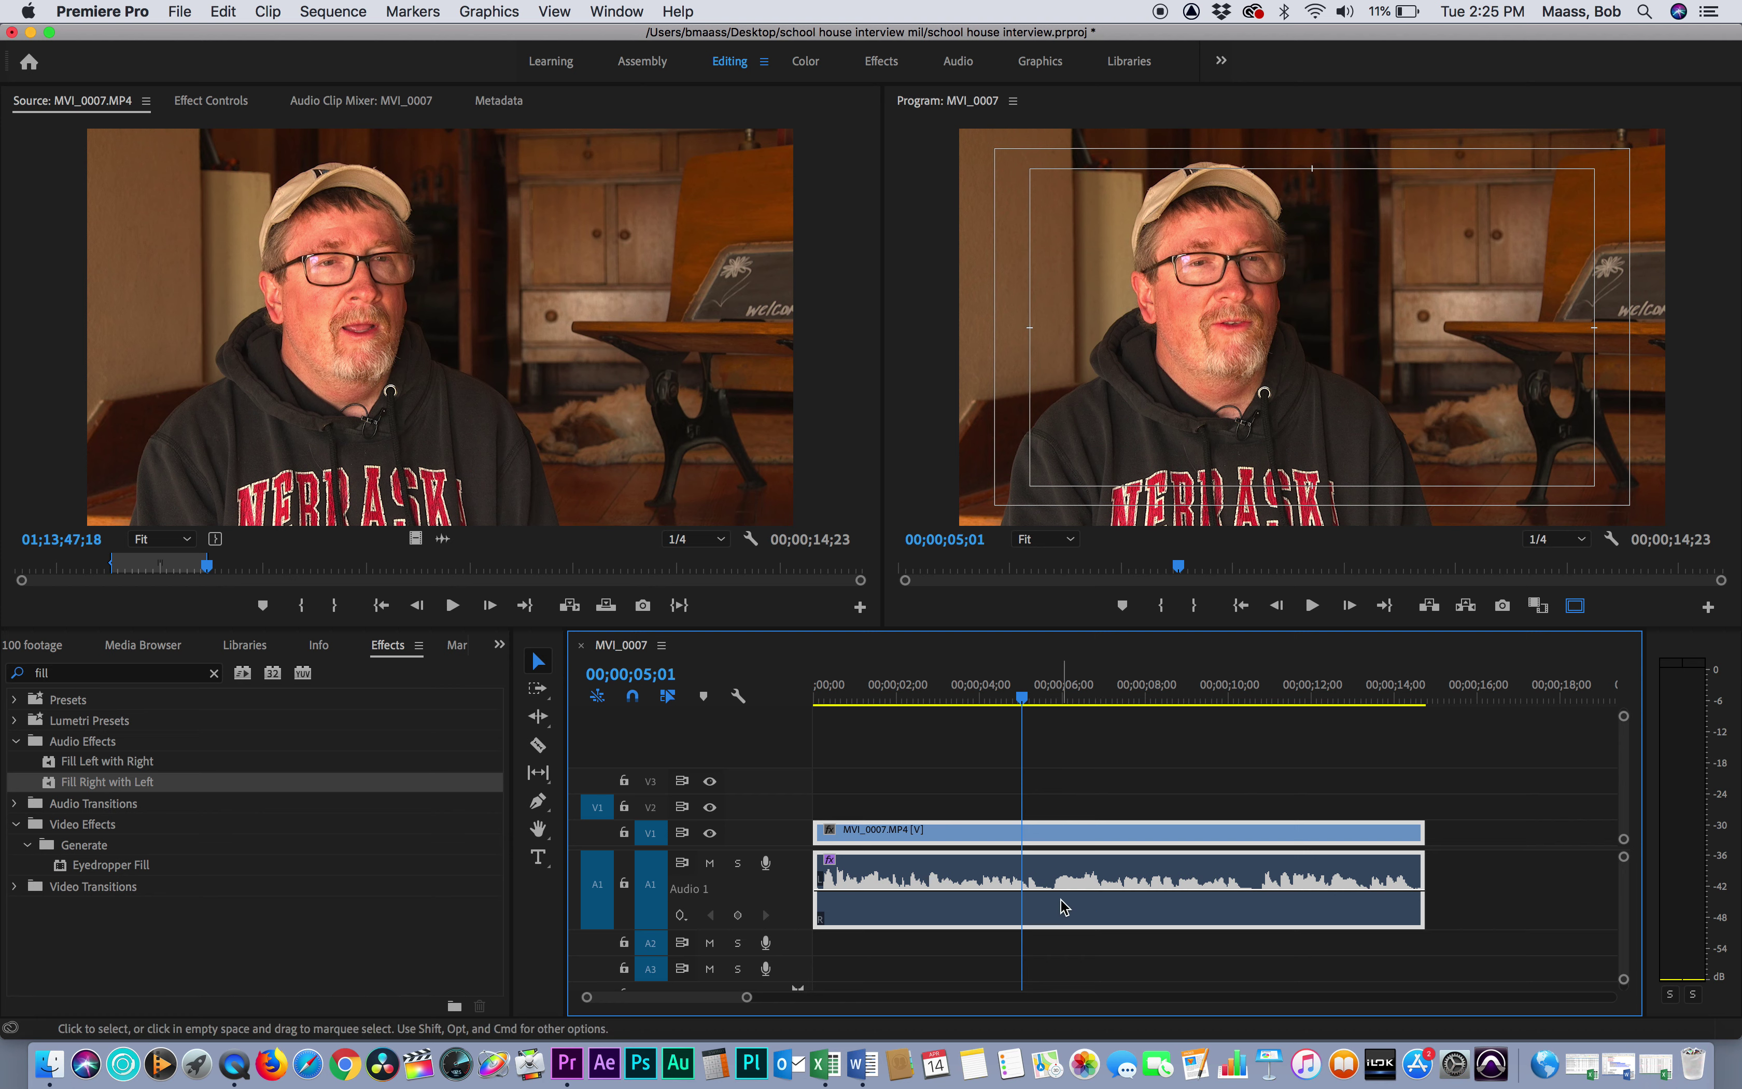
- Raise the MVI_0007 audio clip's volume in small increments to 3.37 dB, playing the sequence between adjustments to check the levels
left_click_drag(1061, 891, 1063, 883)
key("space")
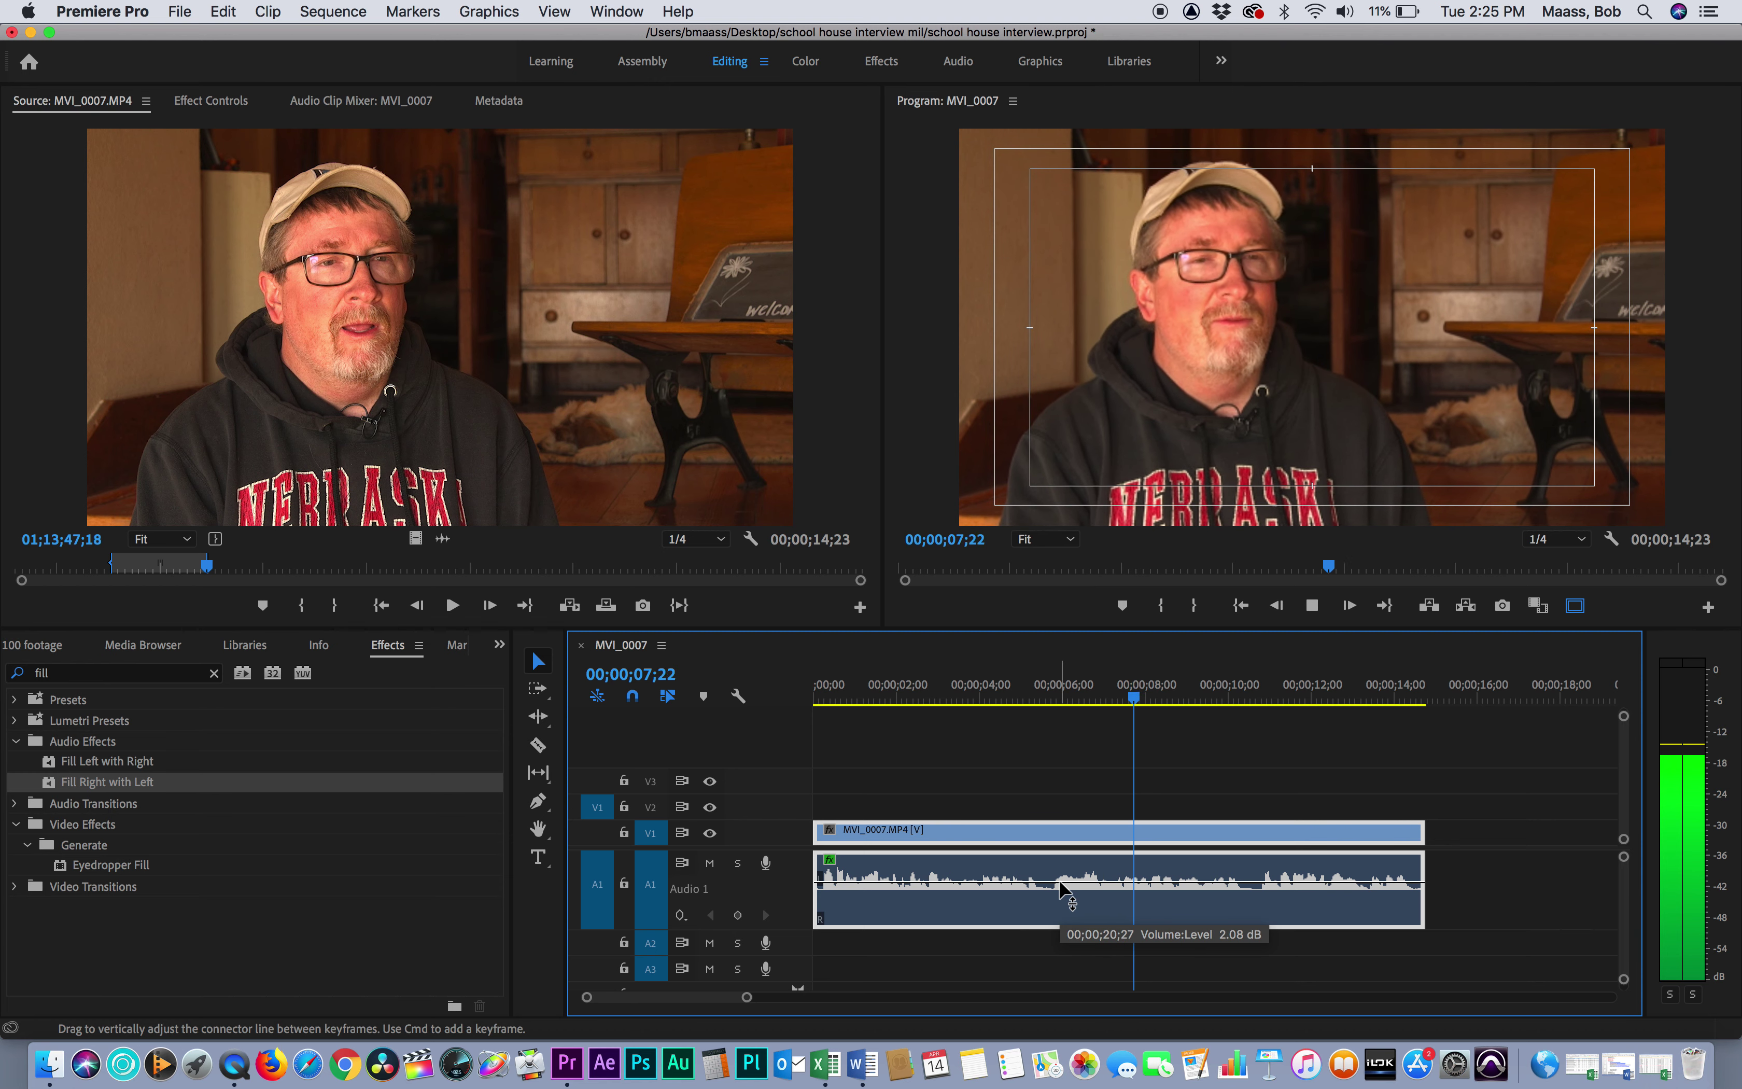
key("space")
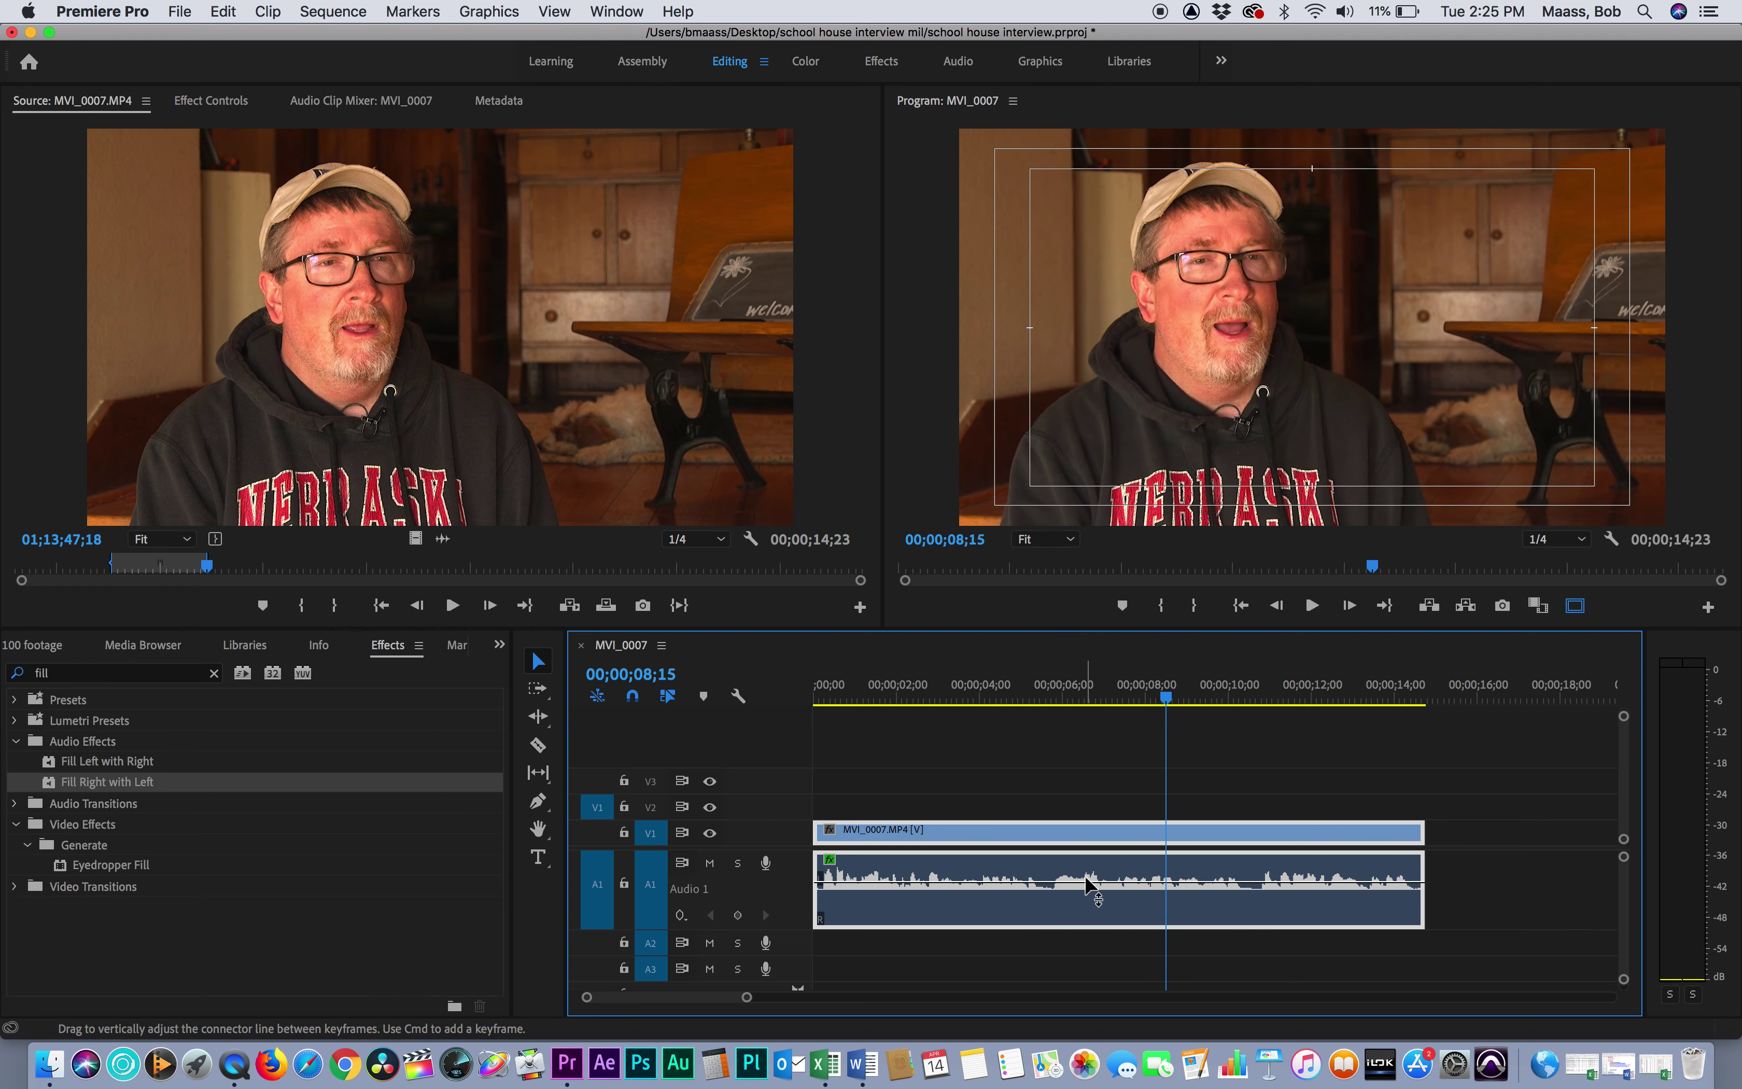
left_click_drag(1087, 881, 1087, 880)
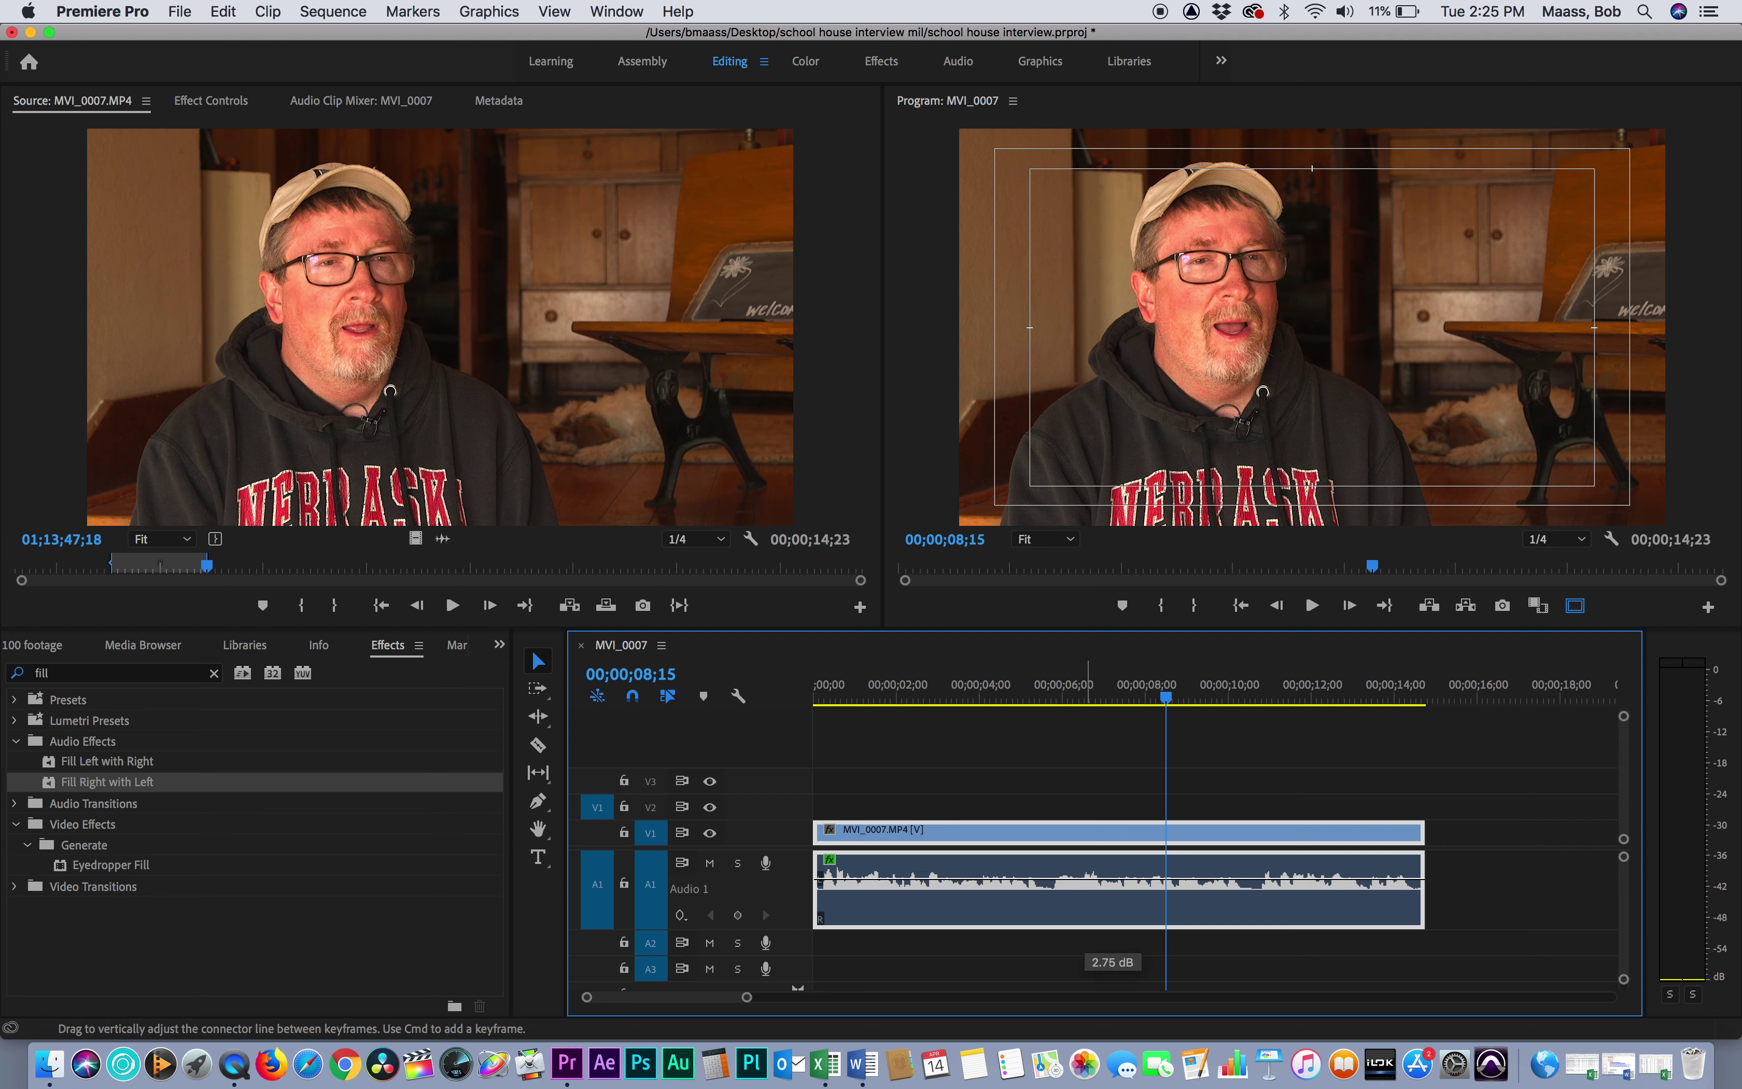
key("space")
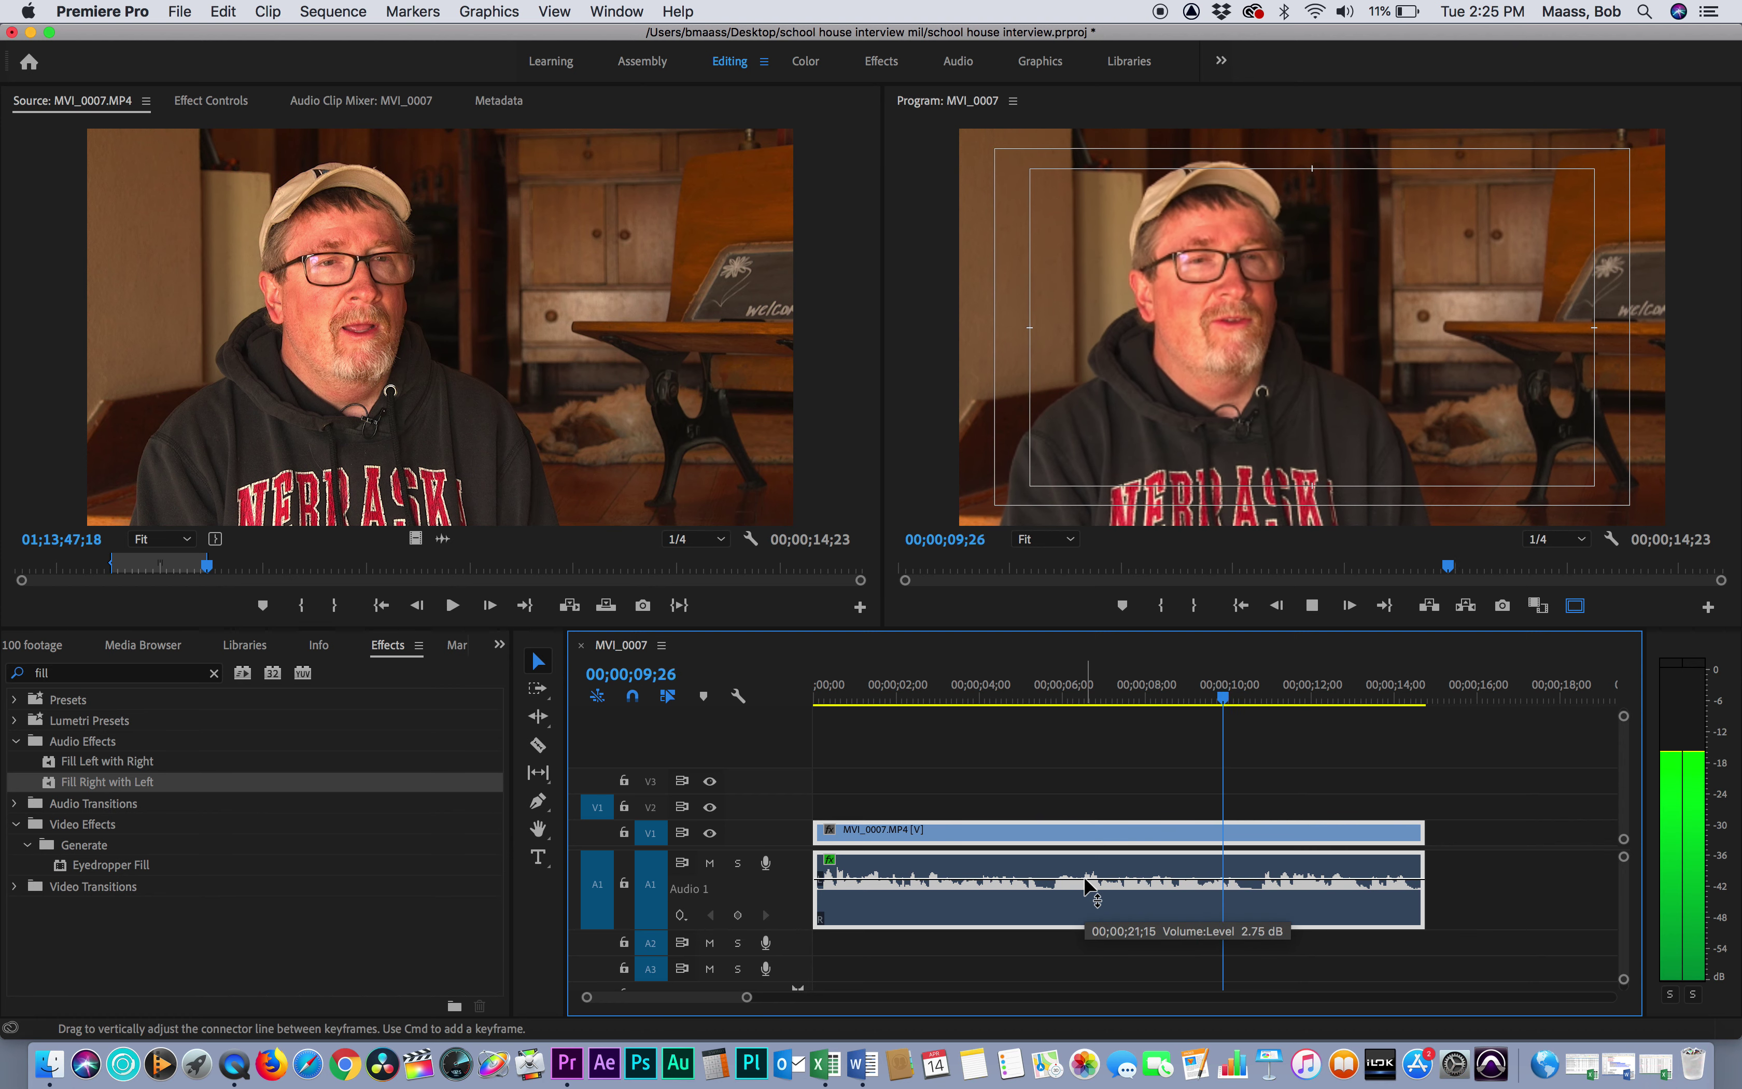
key("space")
left_click_drag(1089, 881, 1089, 878)
key("space")
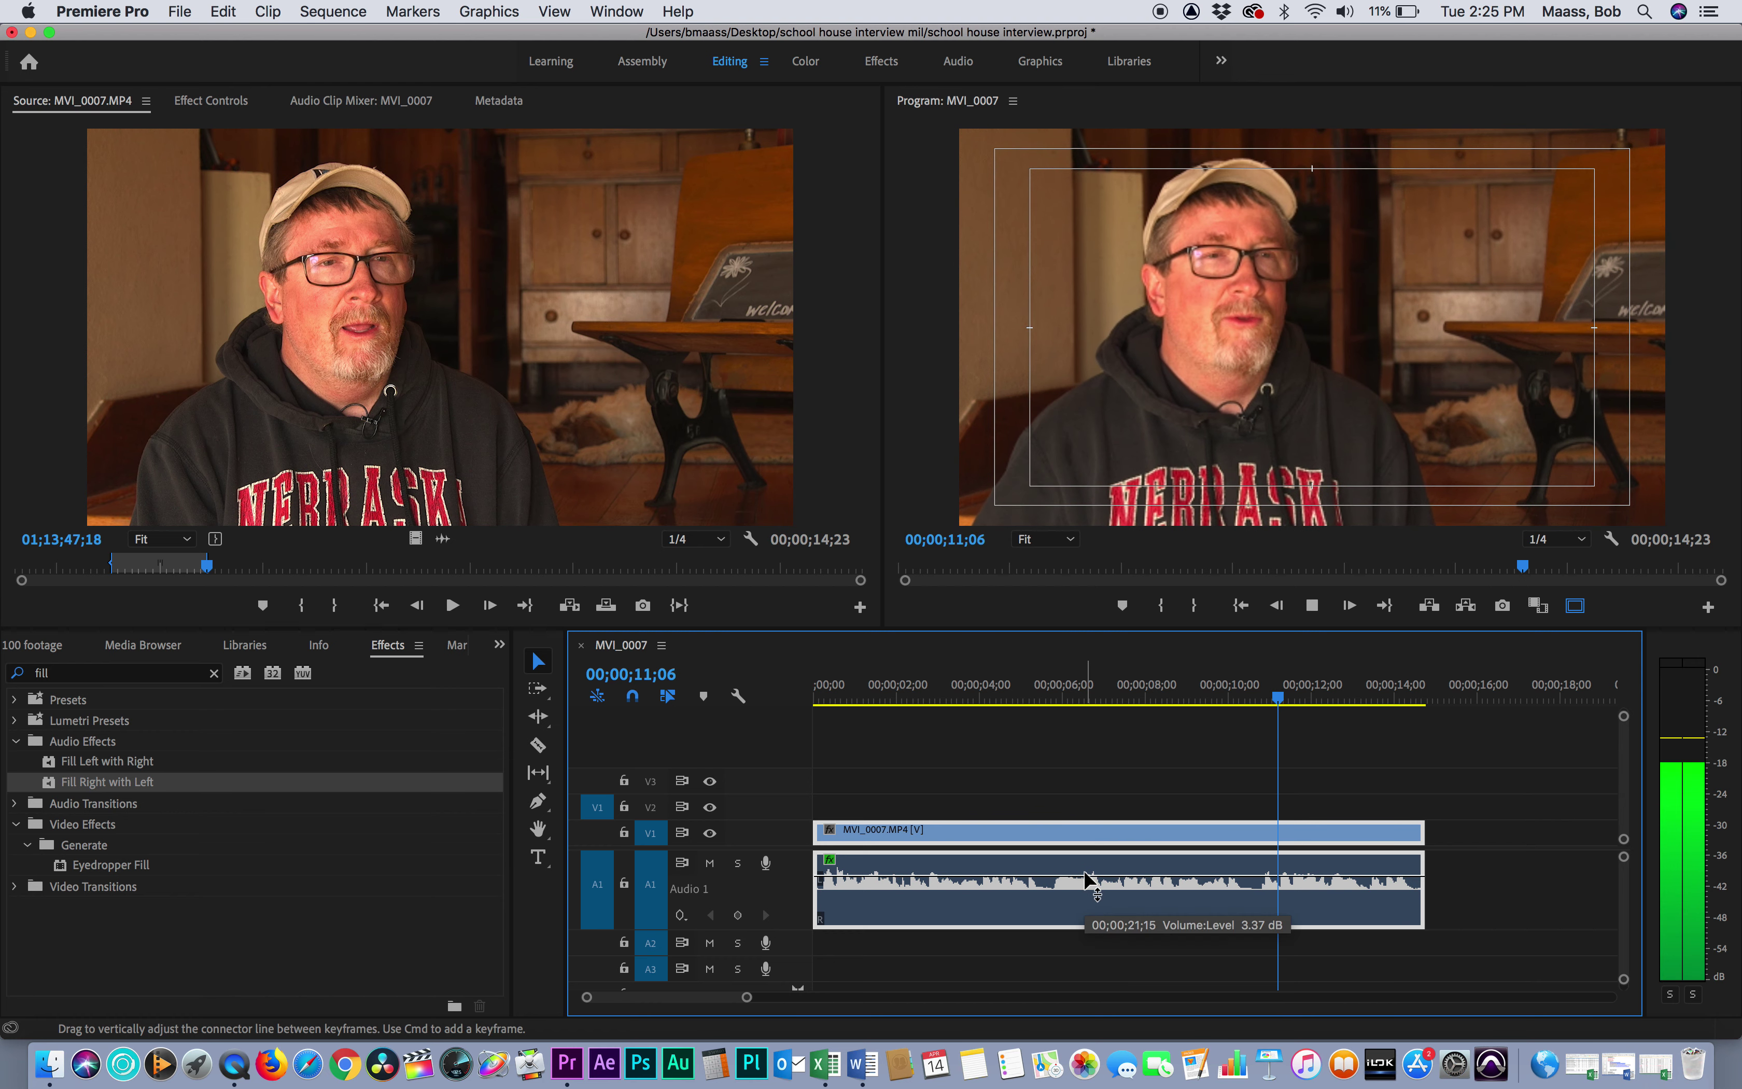
key("space")
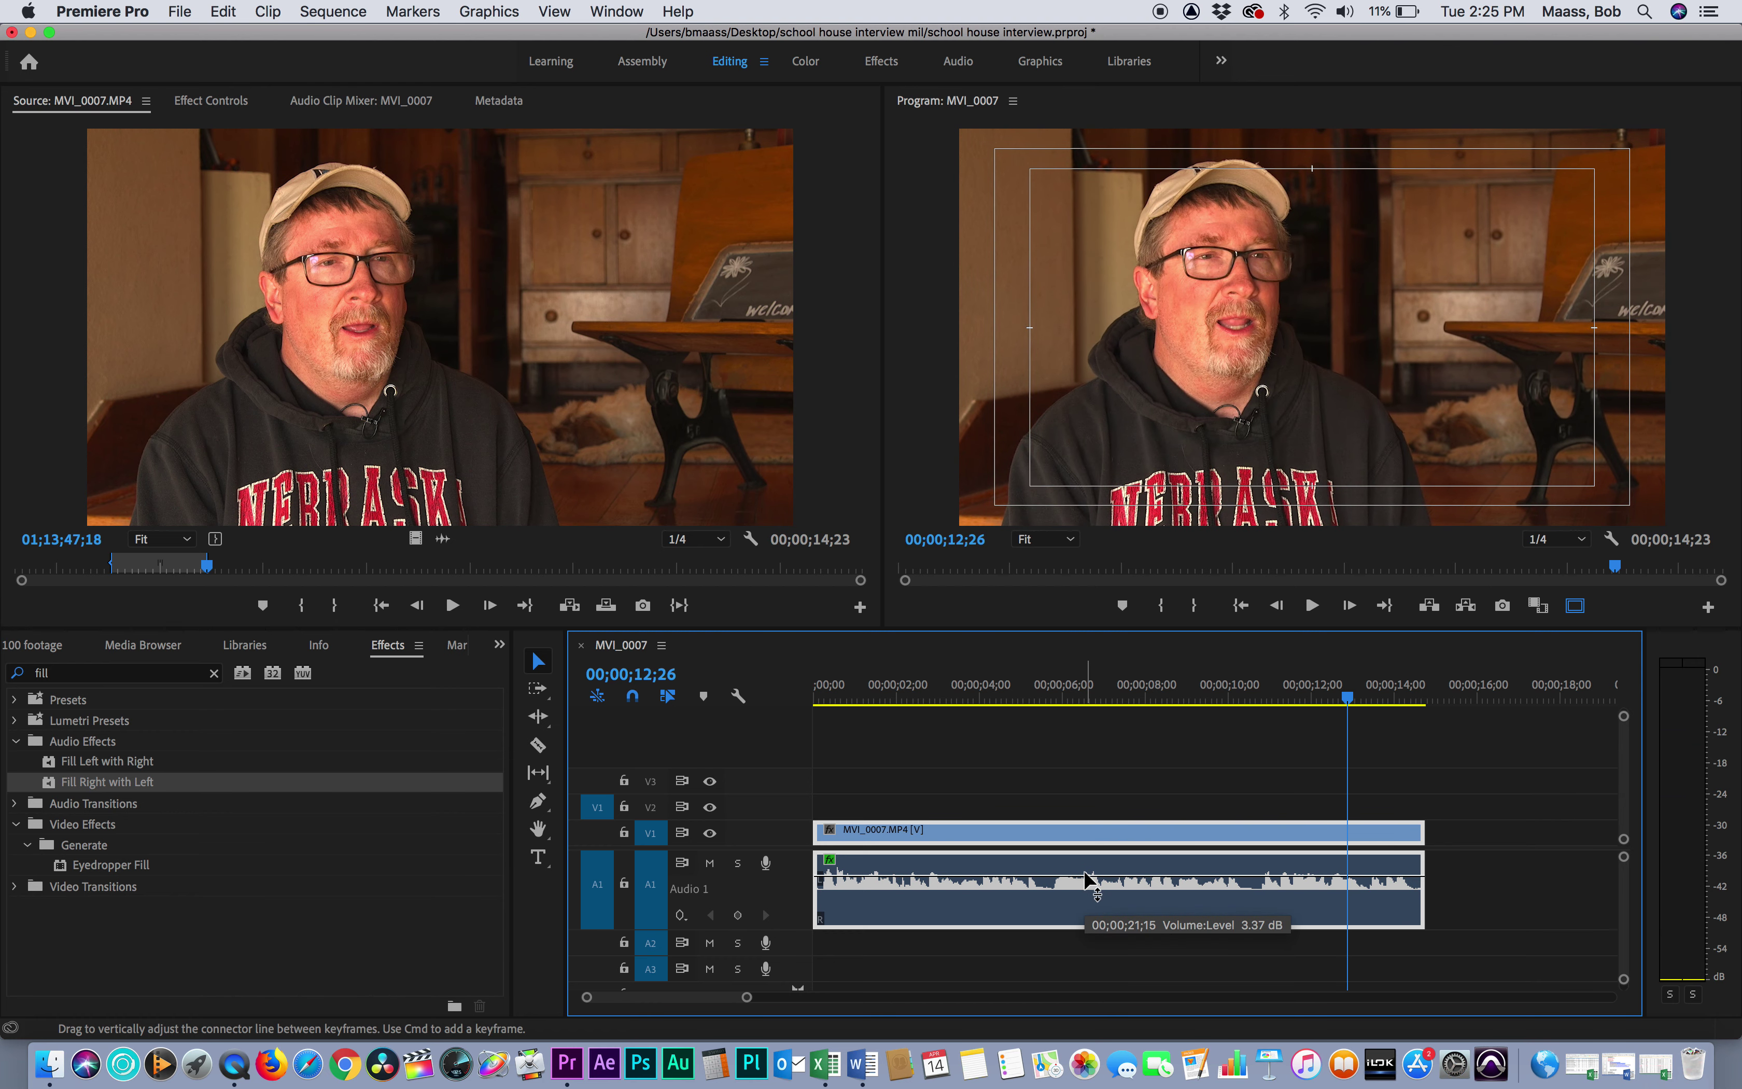
left_click_drag(1336, 692, 997, 709)
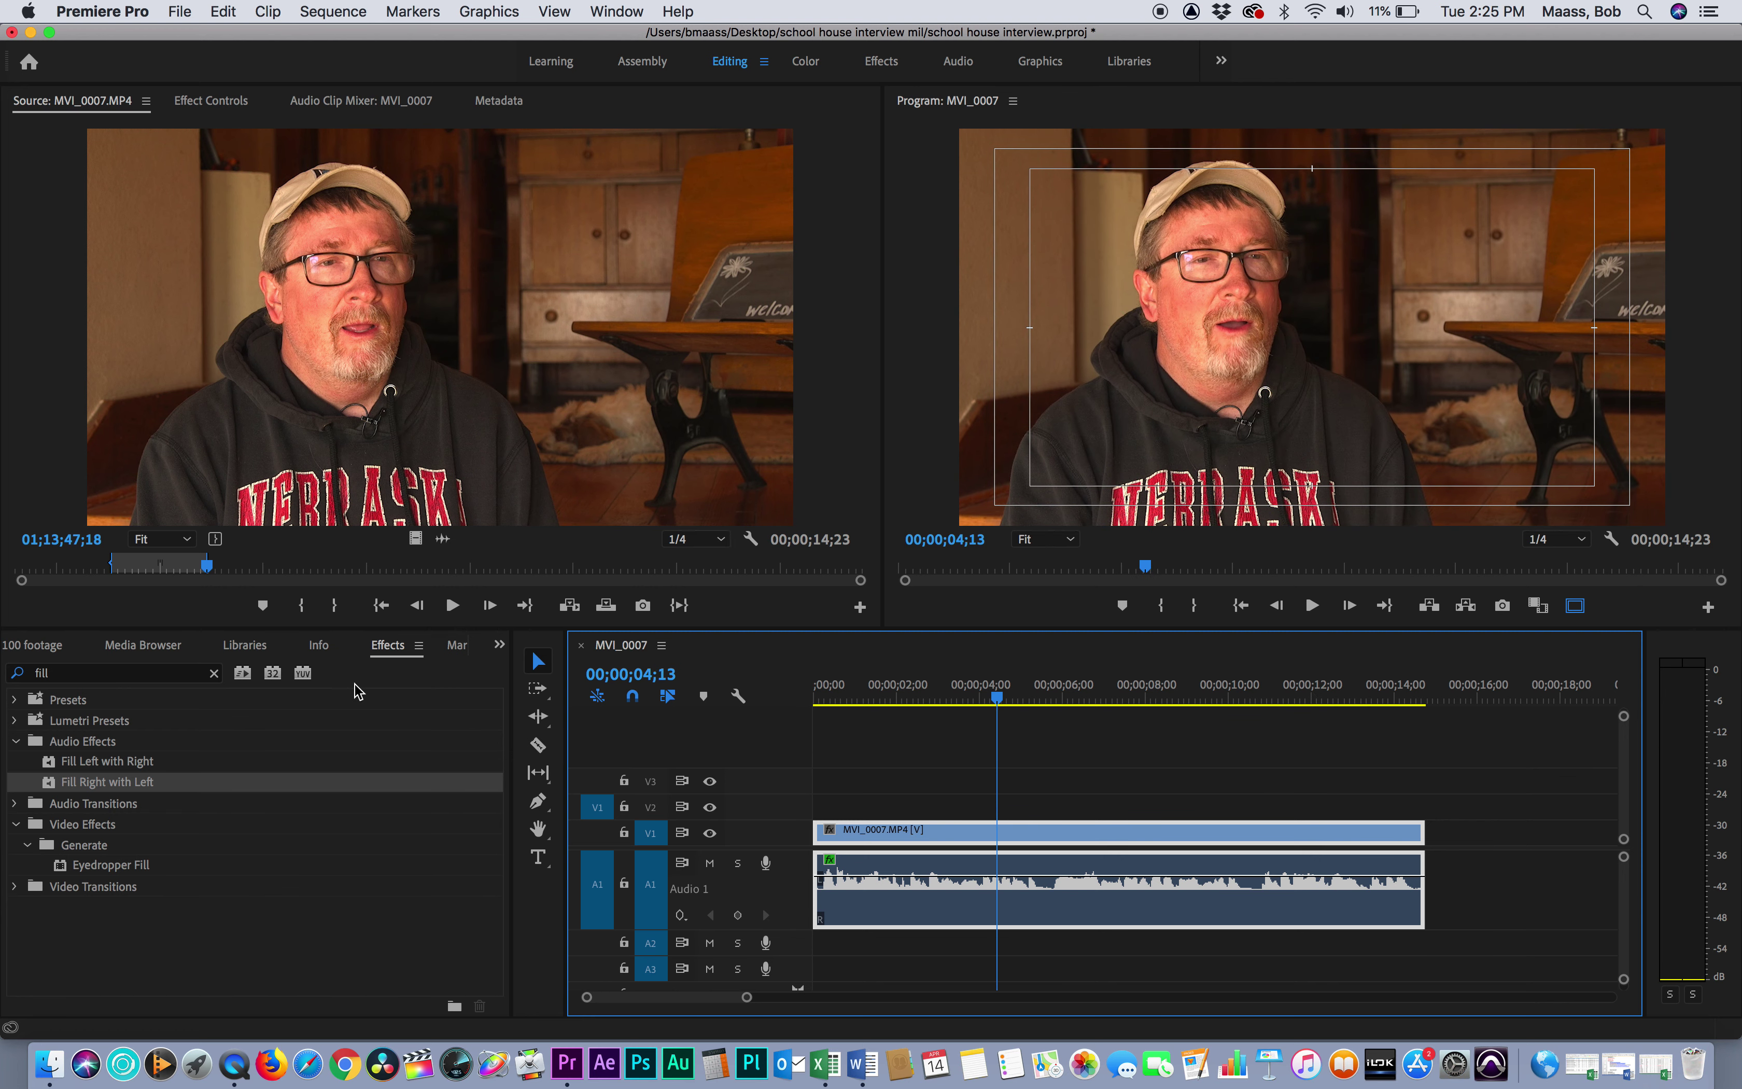
- Play the source clip MVI_0007.MP4 on from 01;13;47;18 and mark In at about 01;14;18 and Out at about 01;14;39
left_click(230, 424)
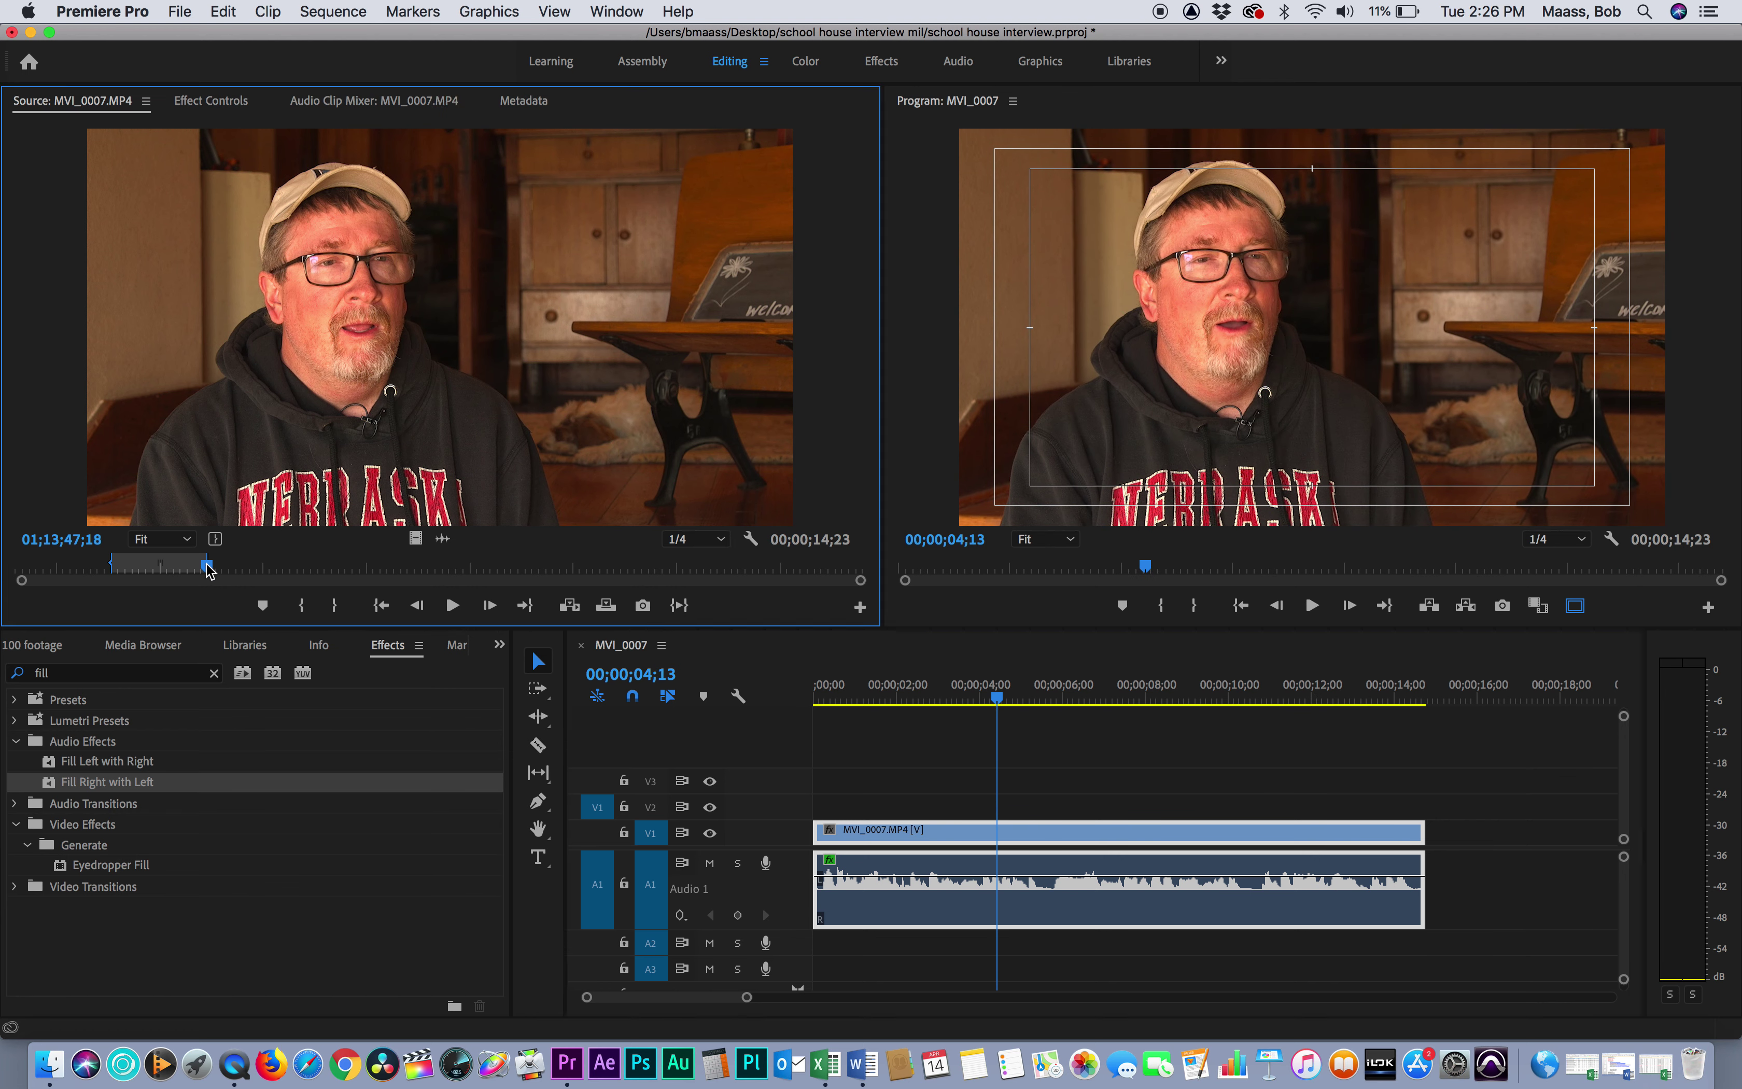
key("space")
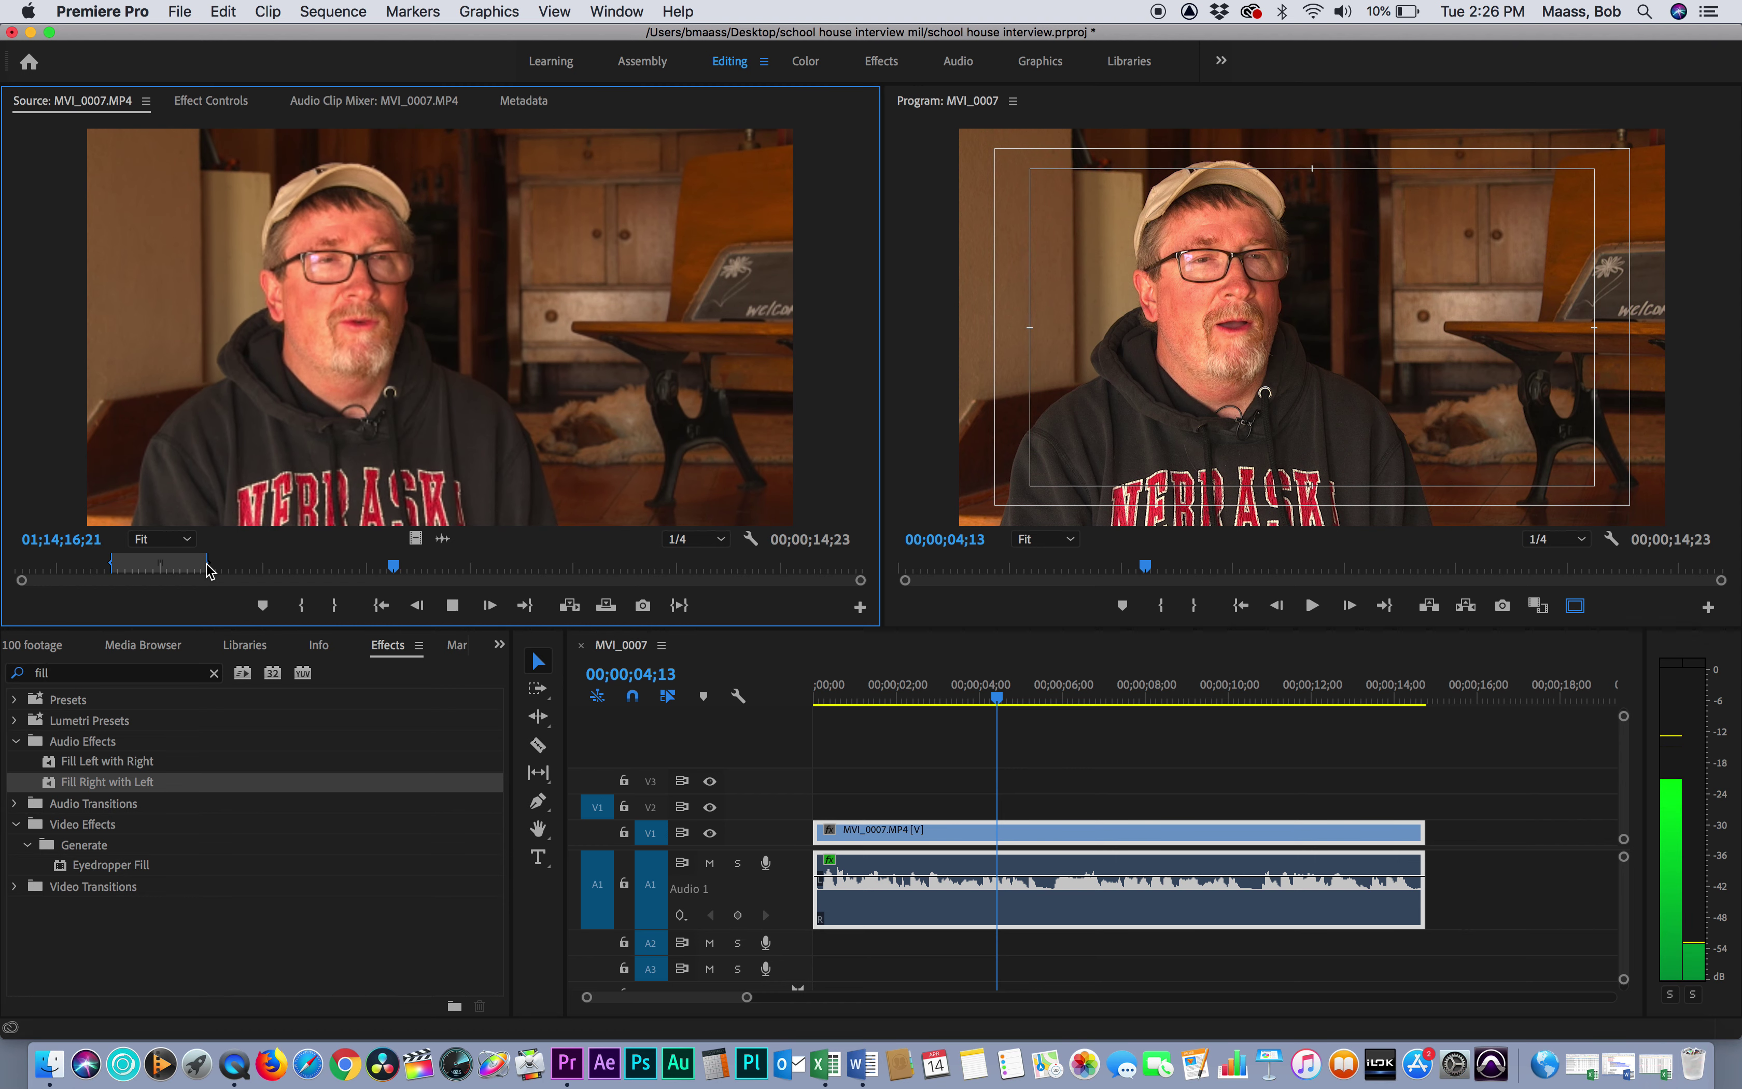
key("k")
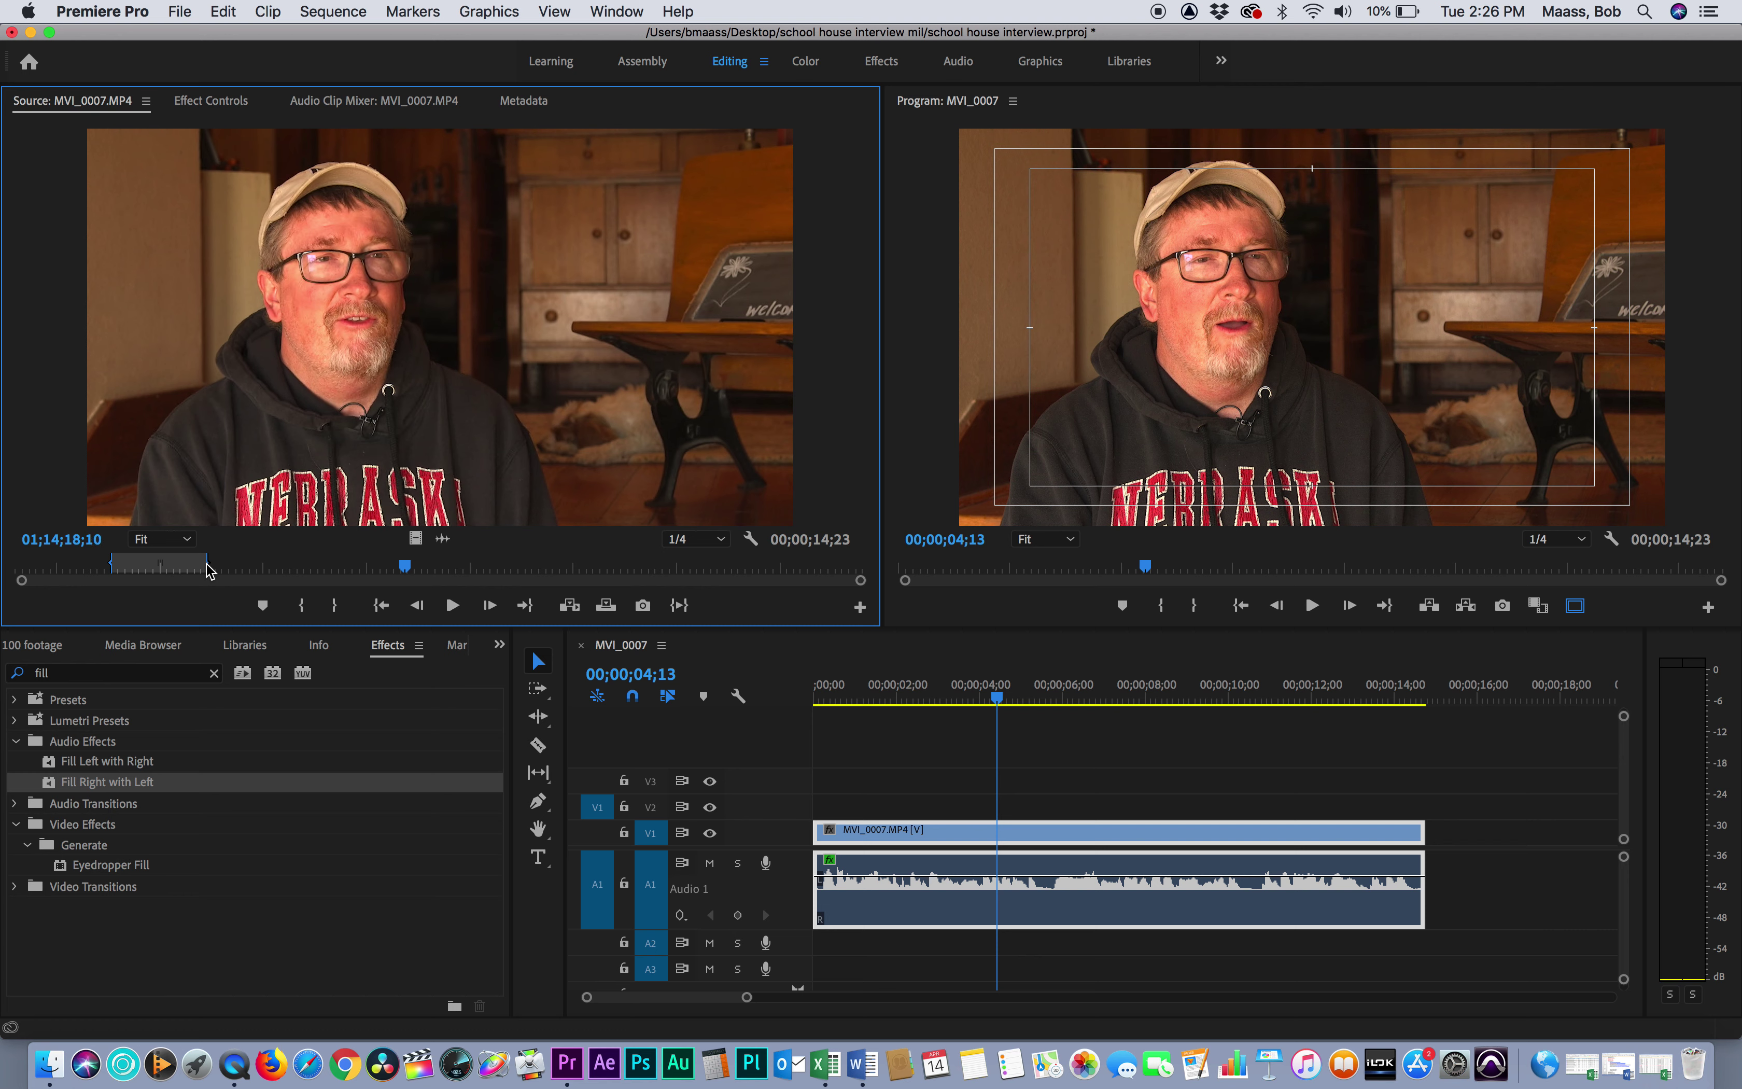
key("l")
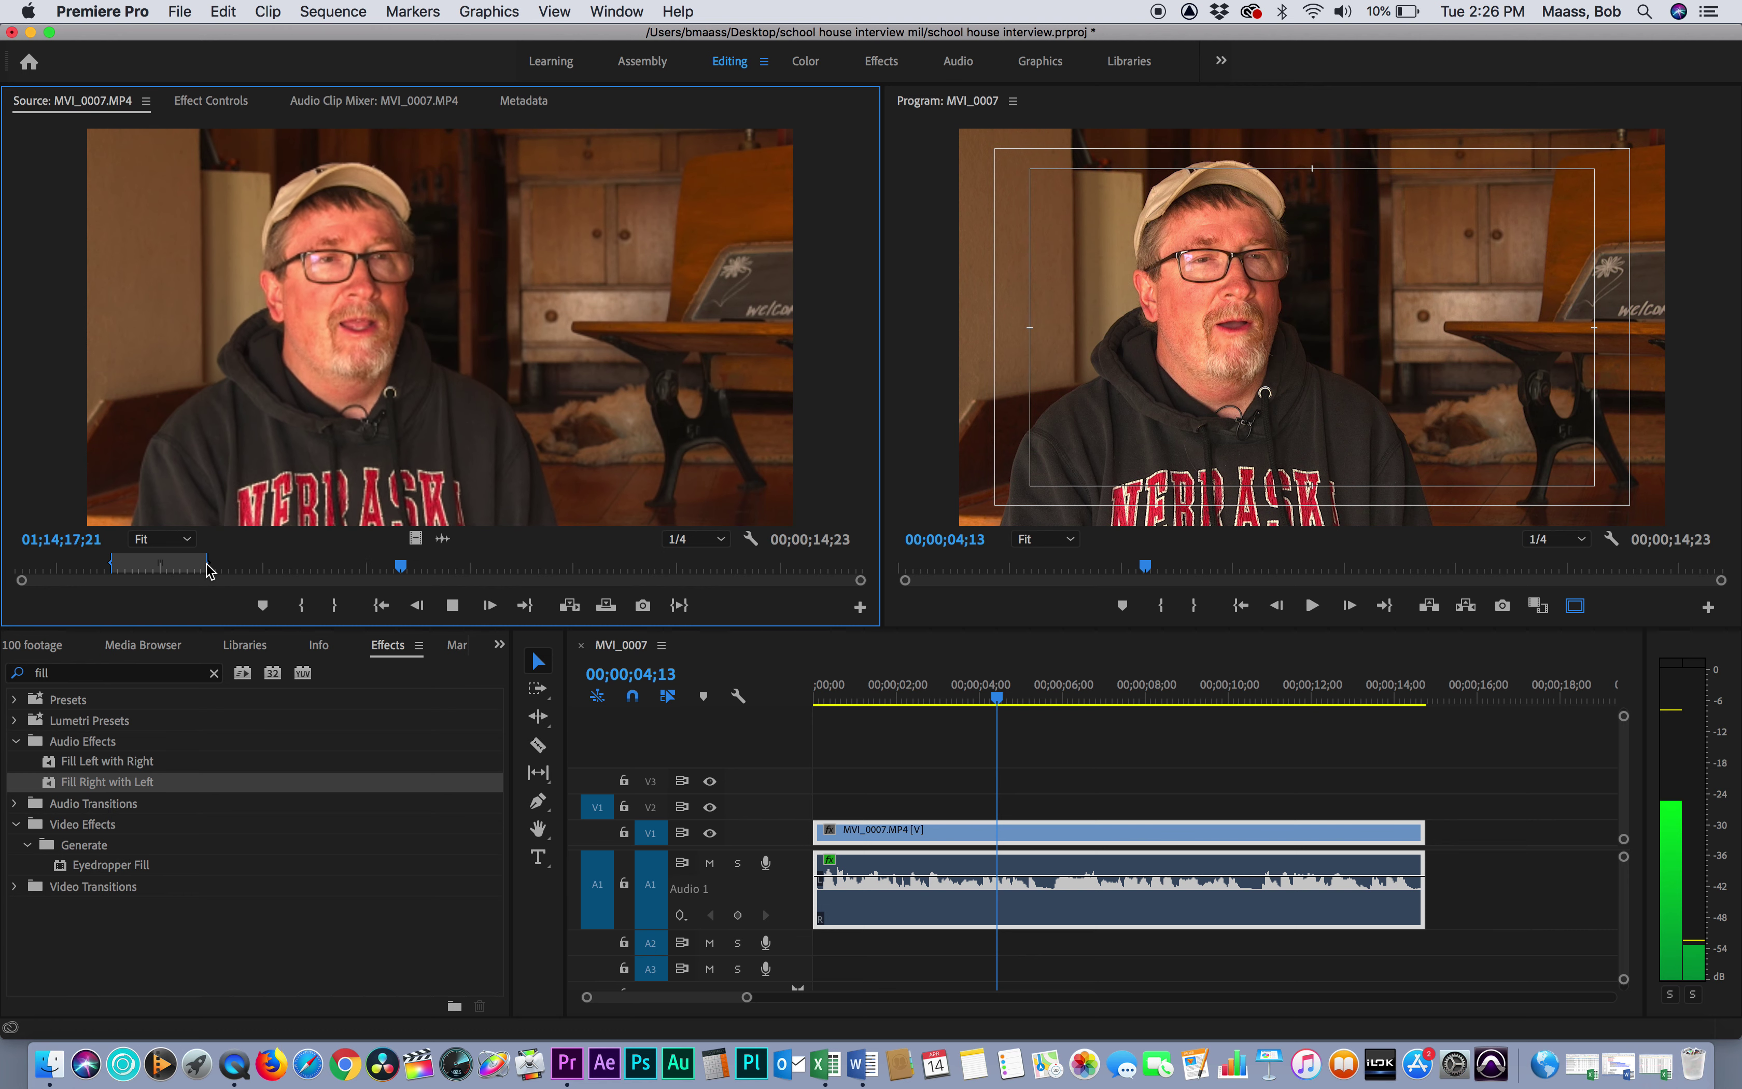
key("i")
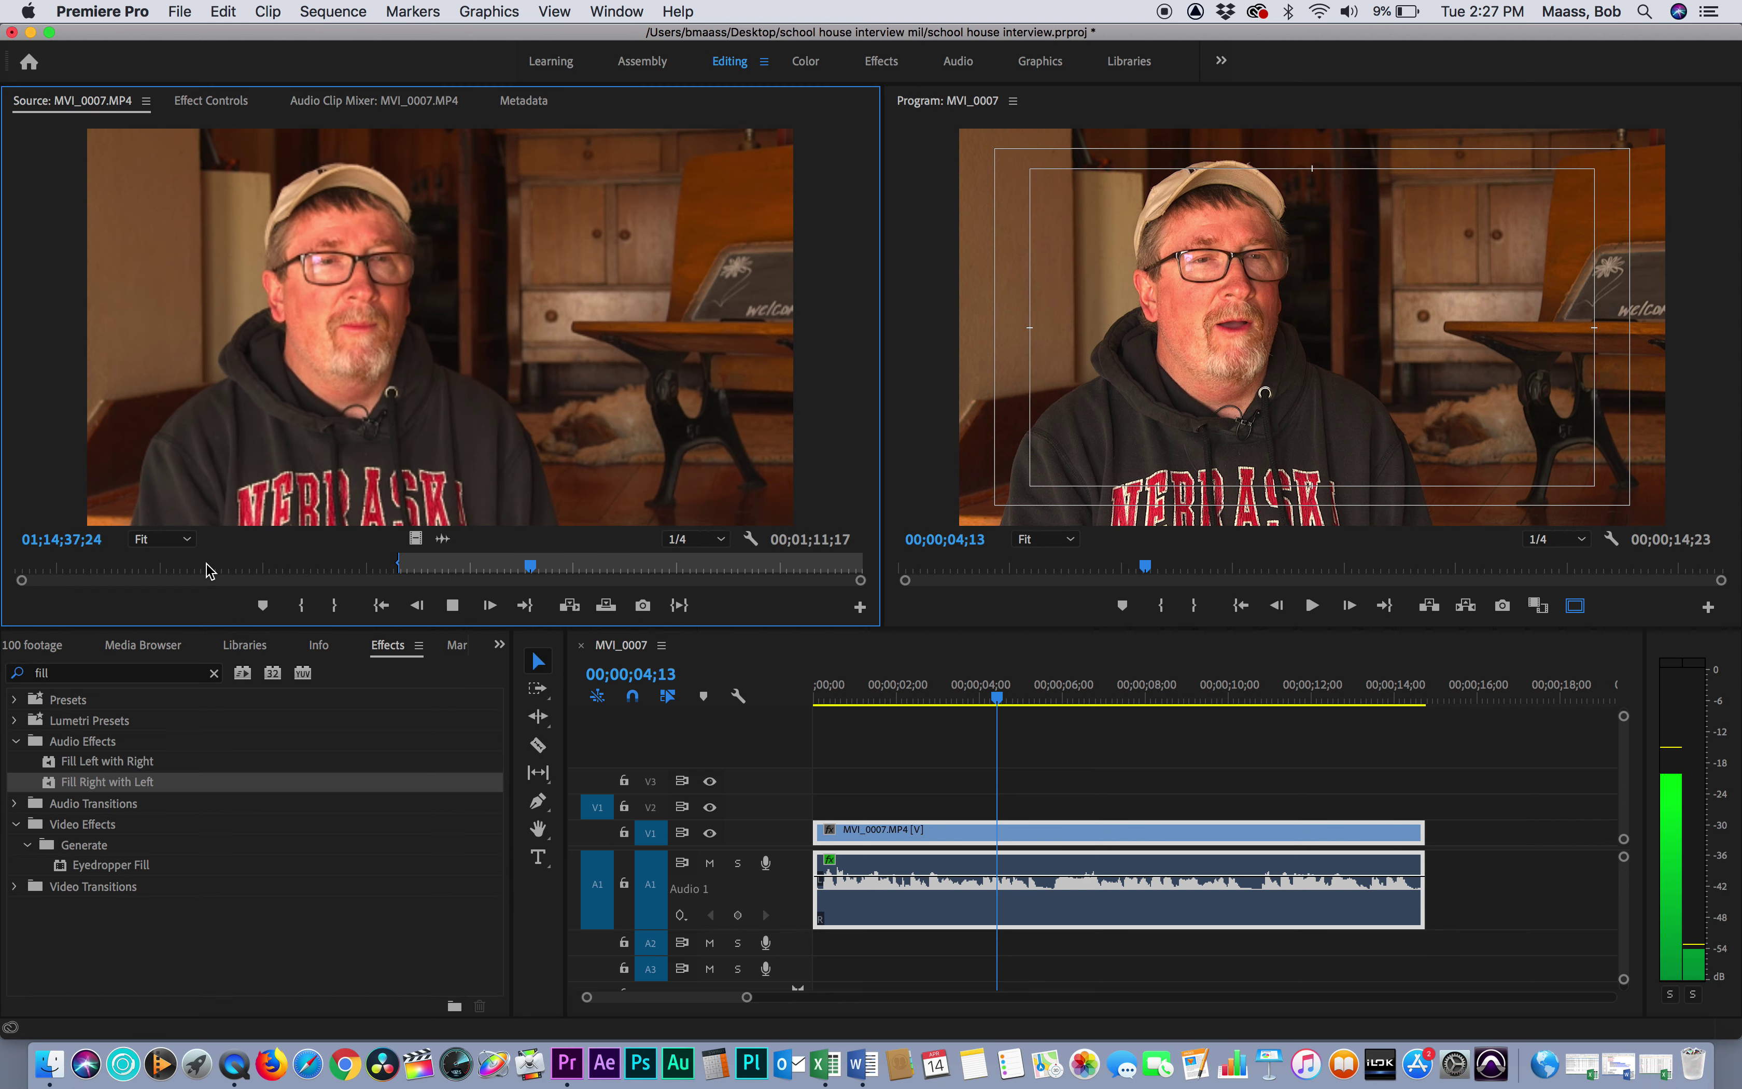
key("o")
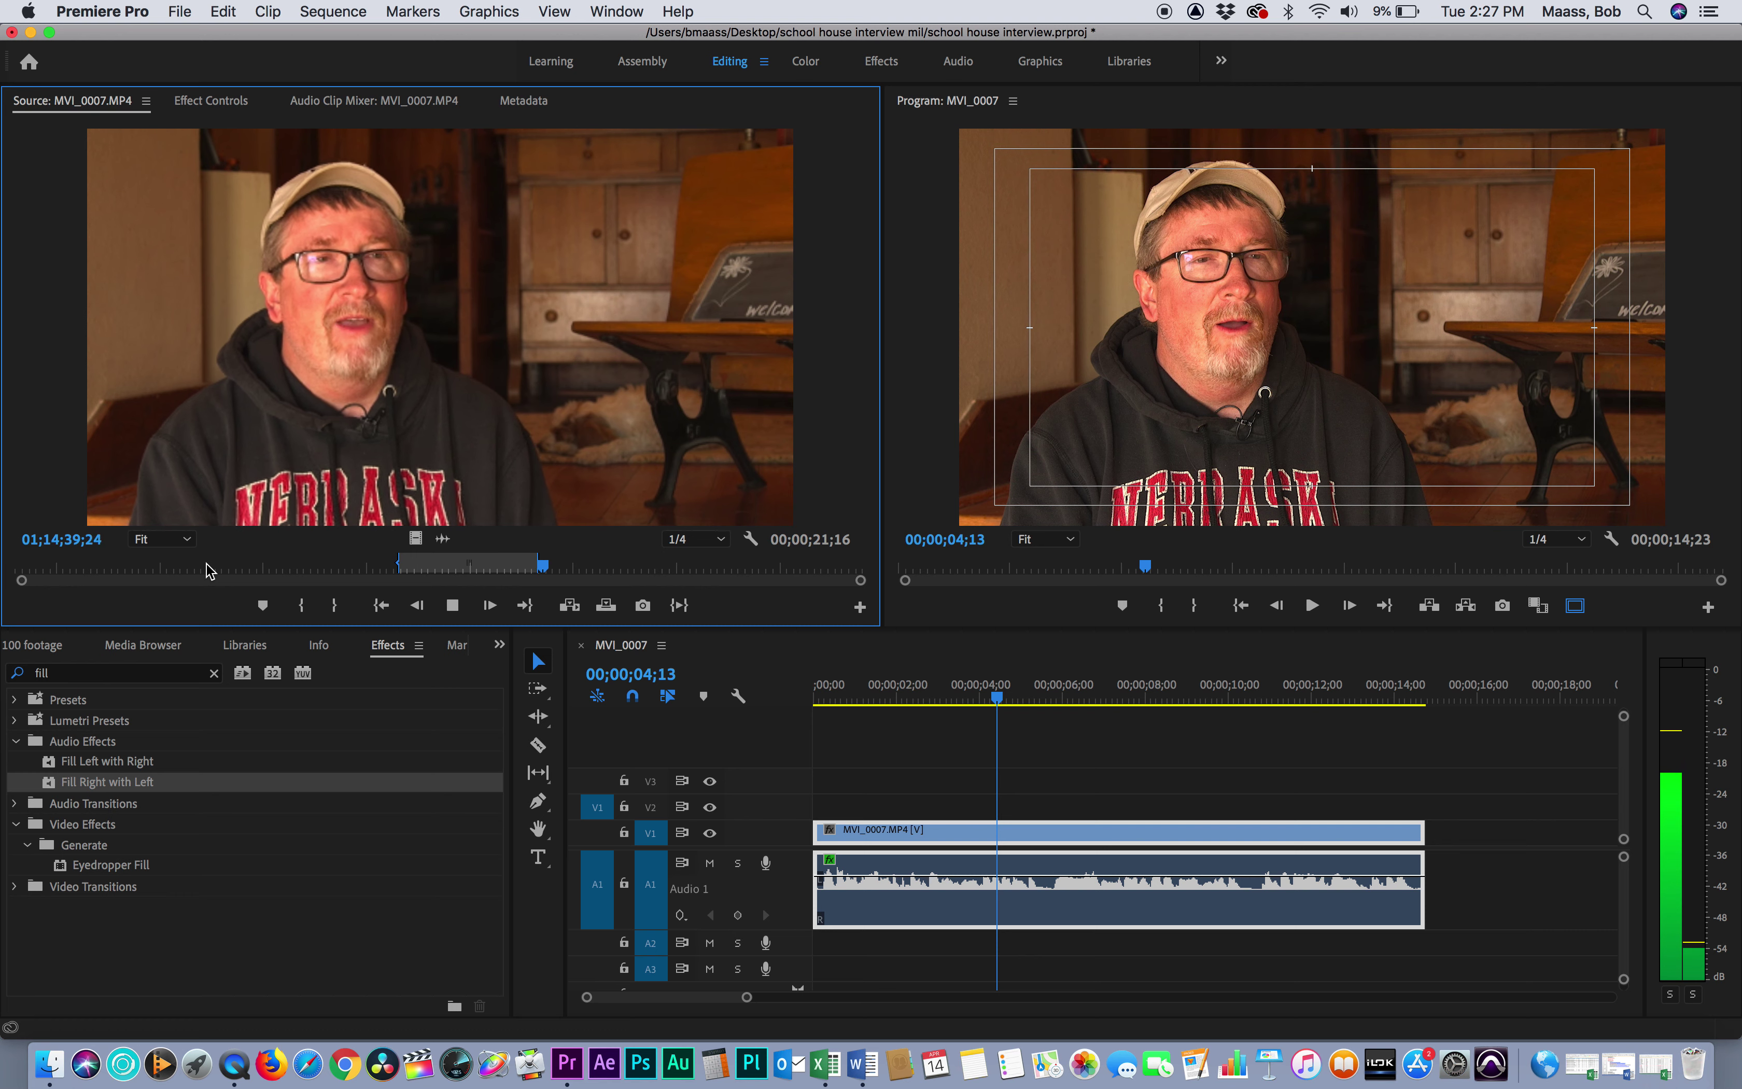
- Mark a new portion of MVI_0007.MP4 with In at about 01;14;39 and Out at 01;14;55;07
key("i")
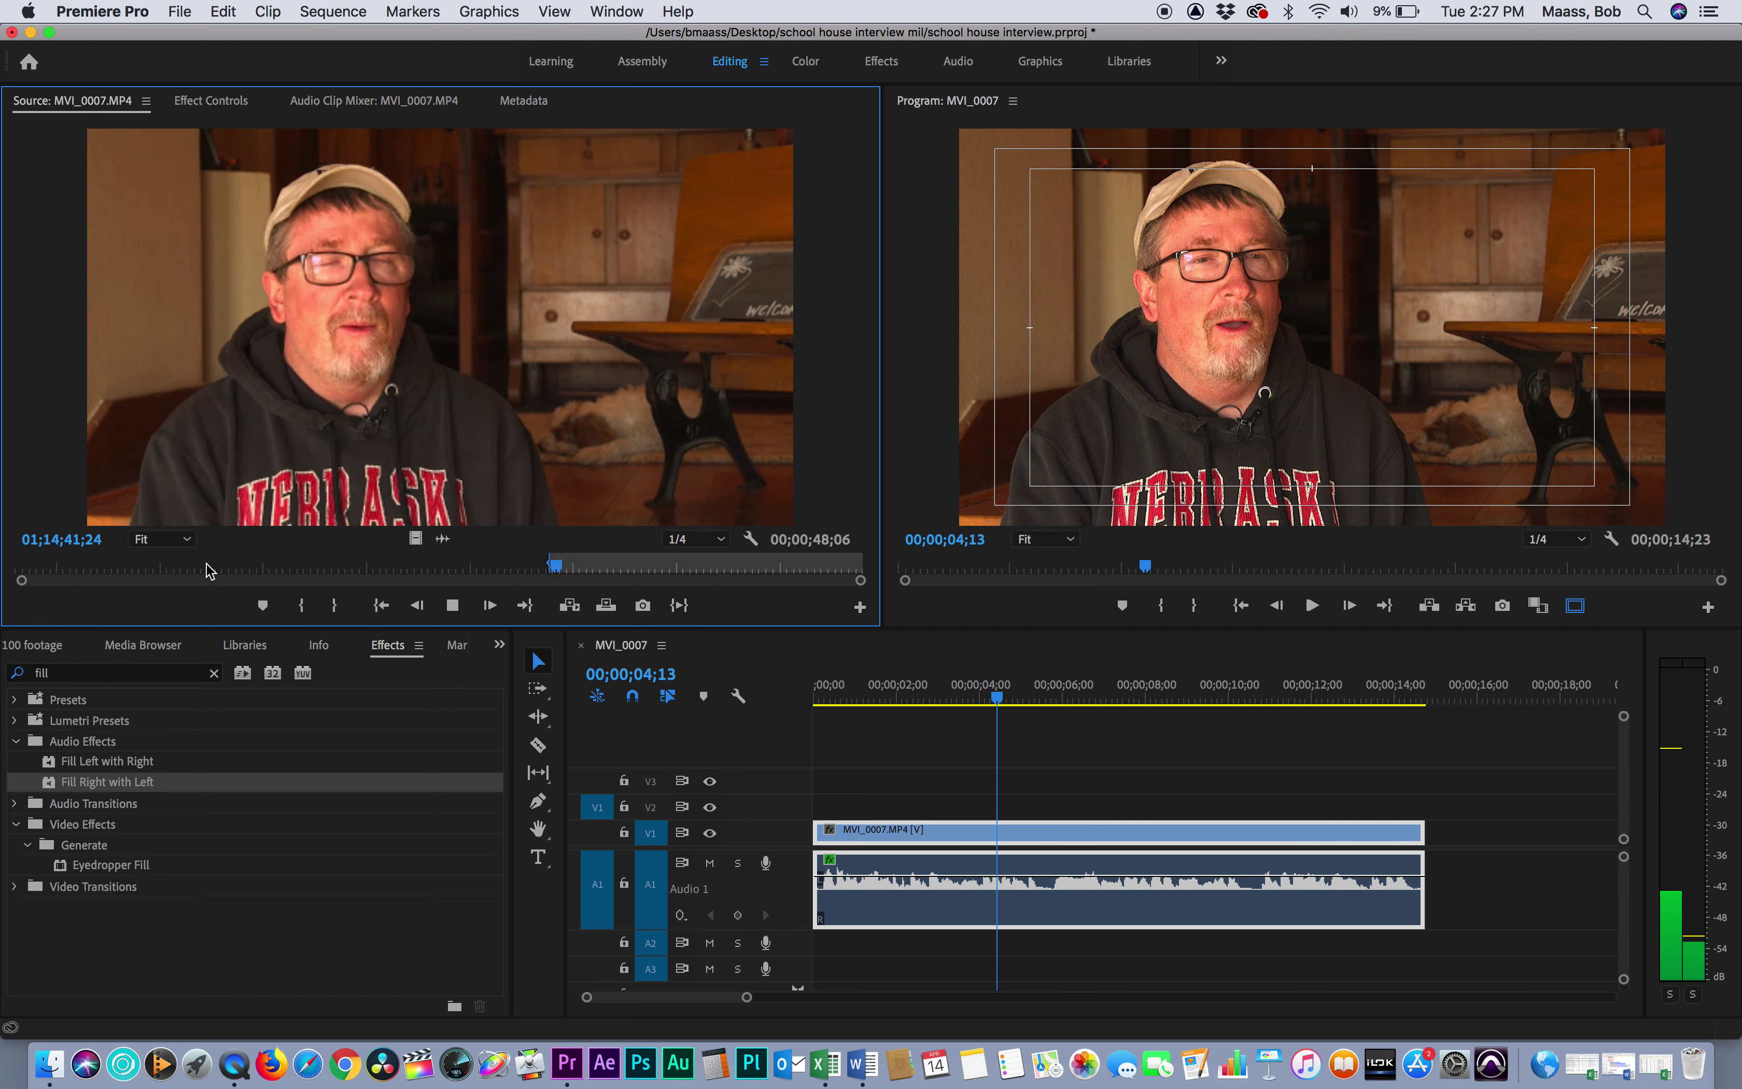
key("j")
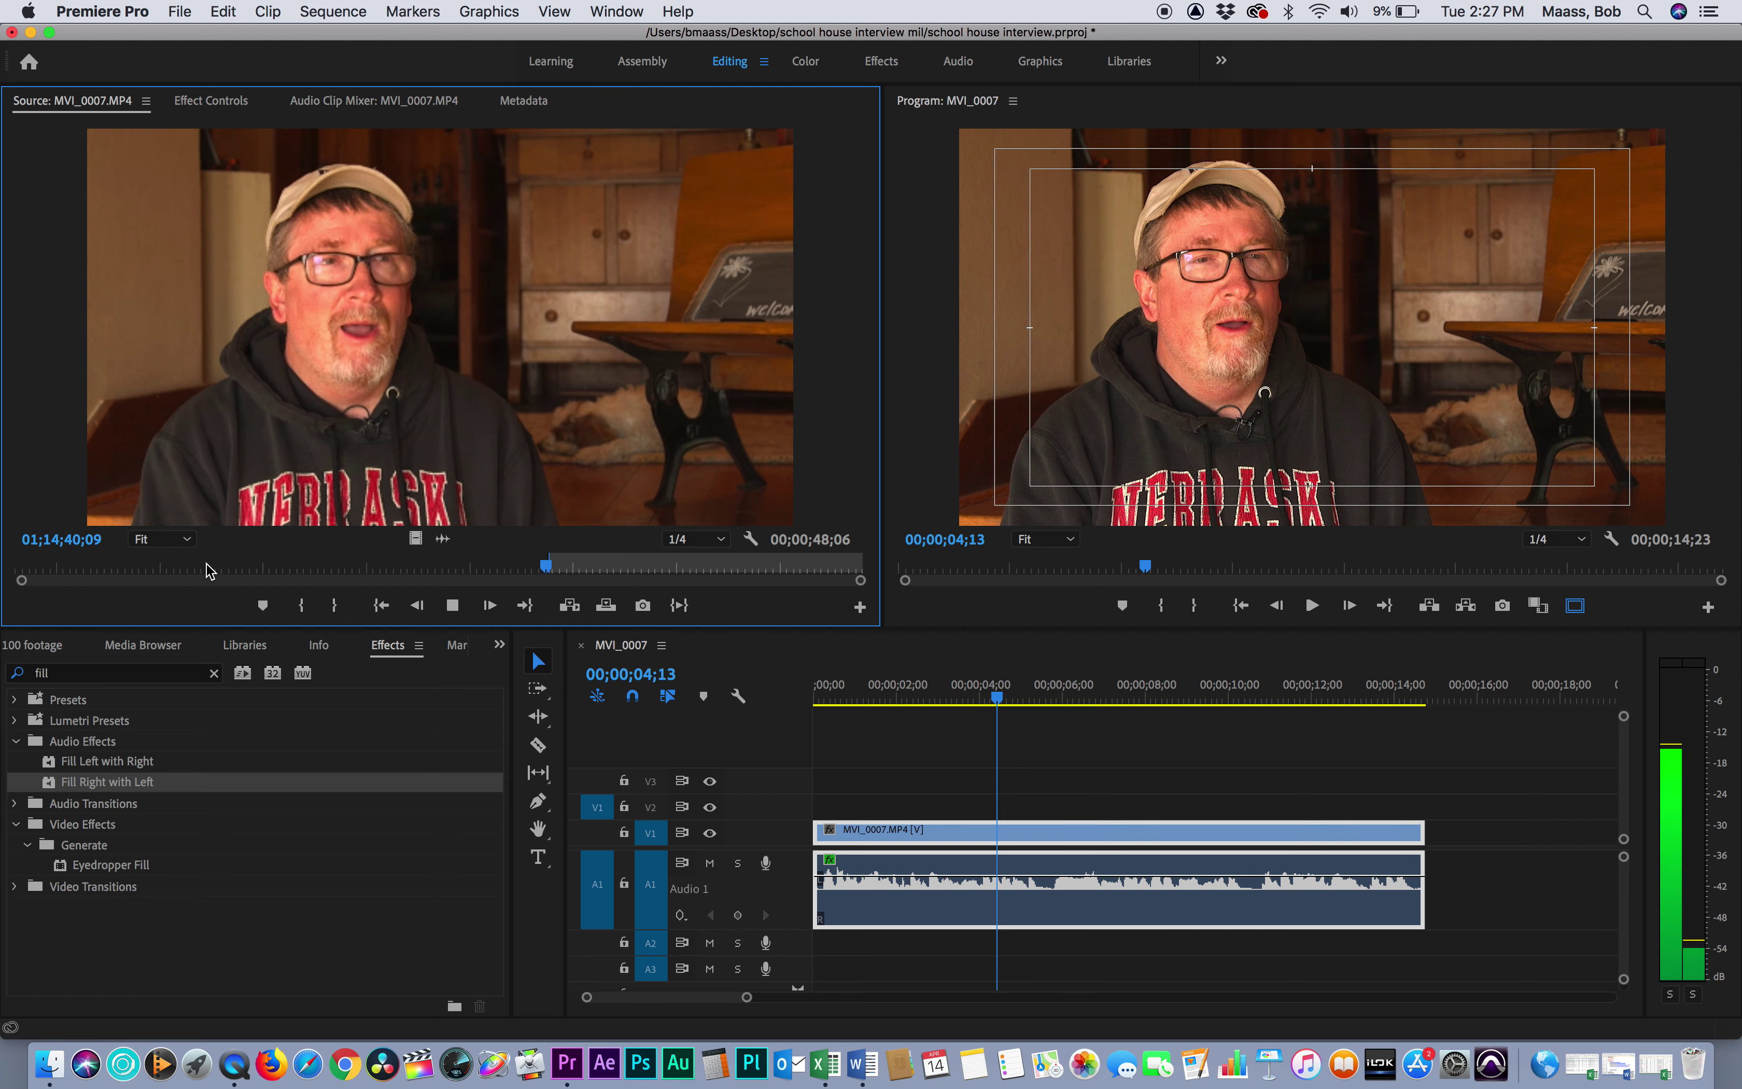
key("i")
key("l")
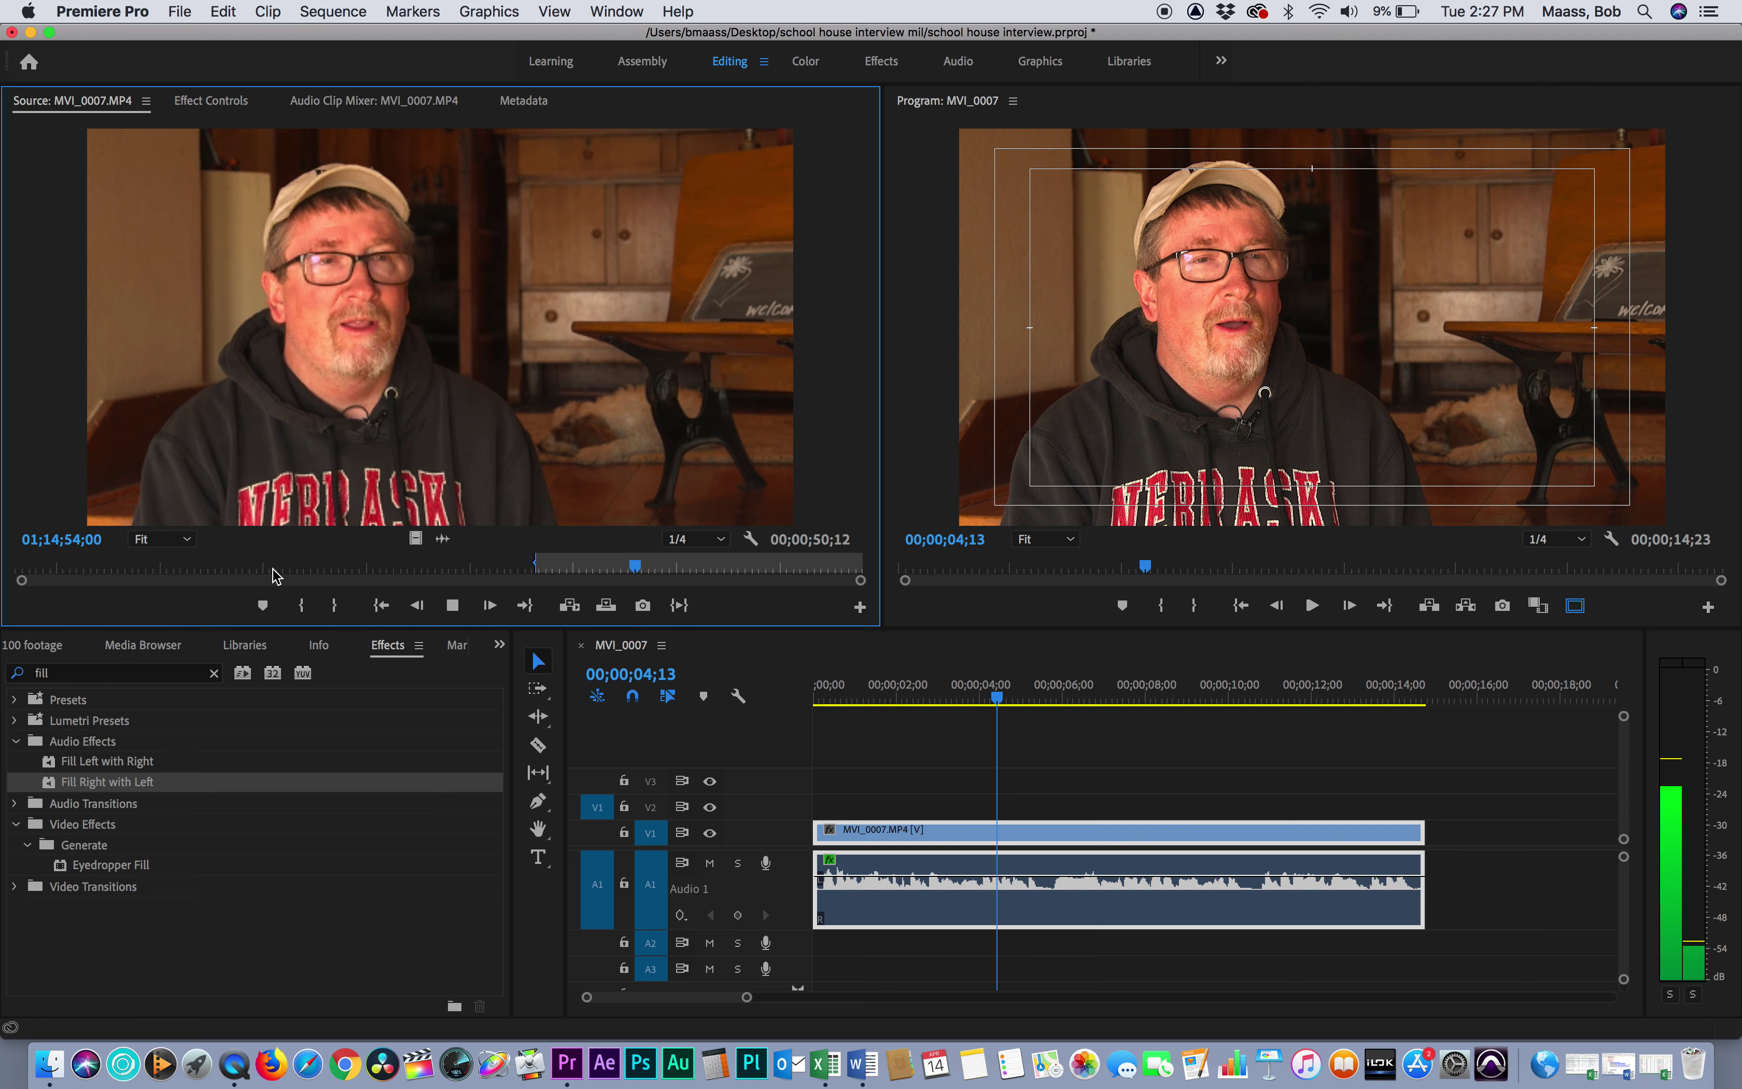
key("o")
key("space")
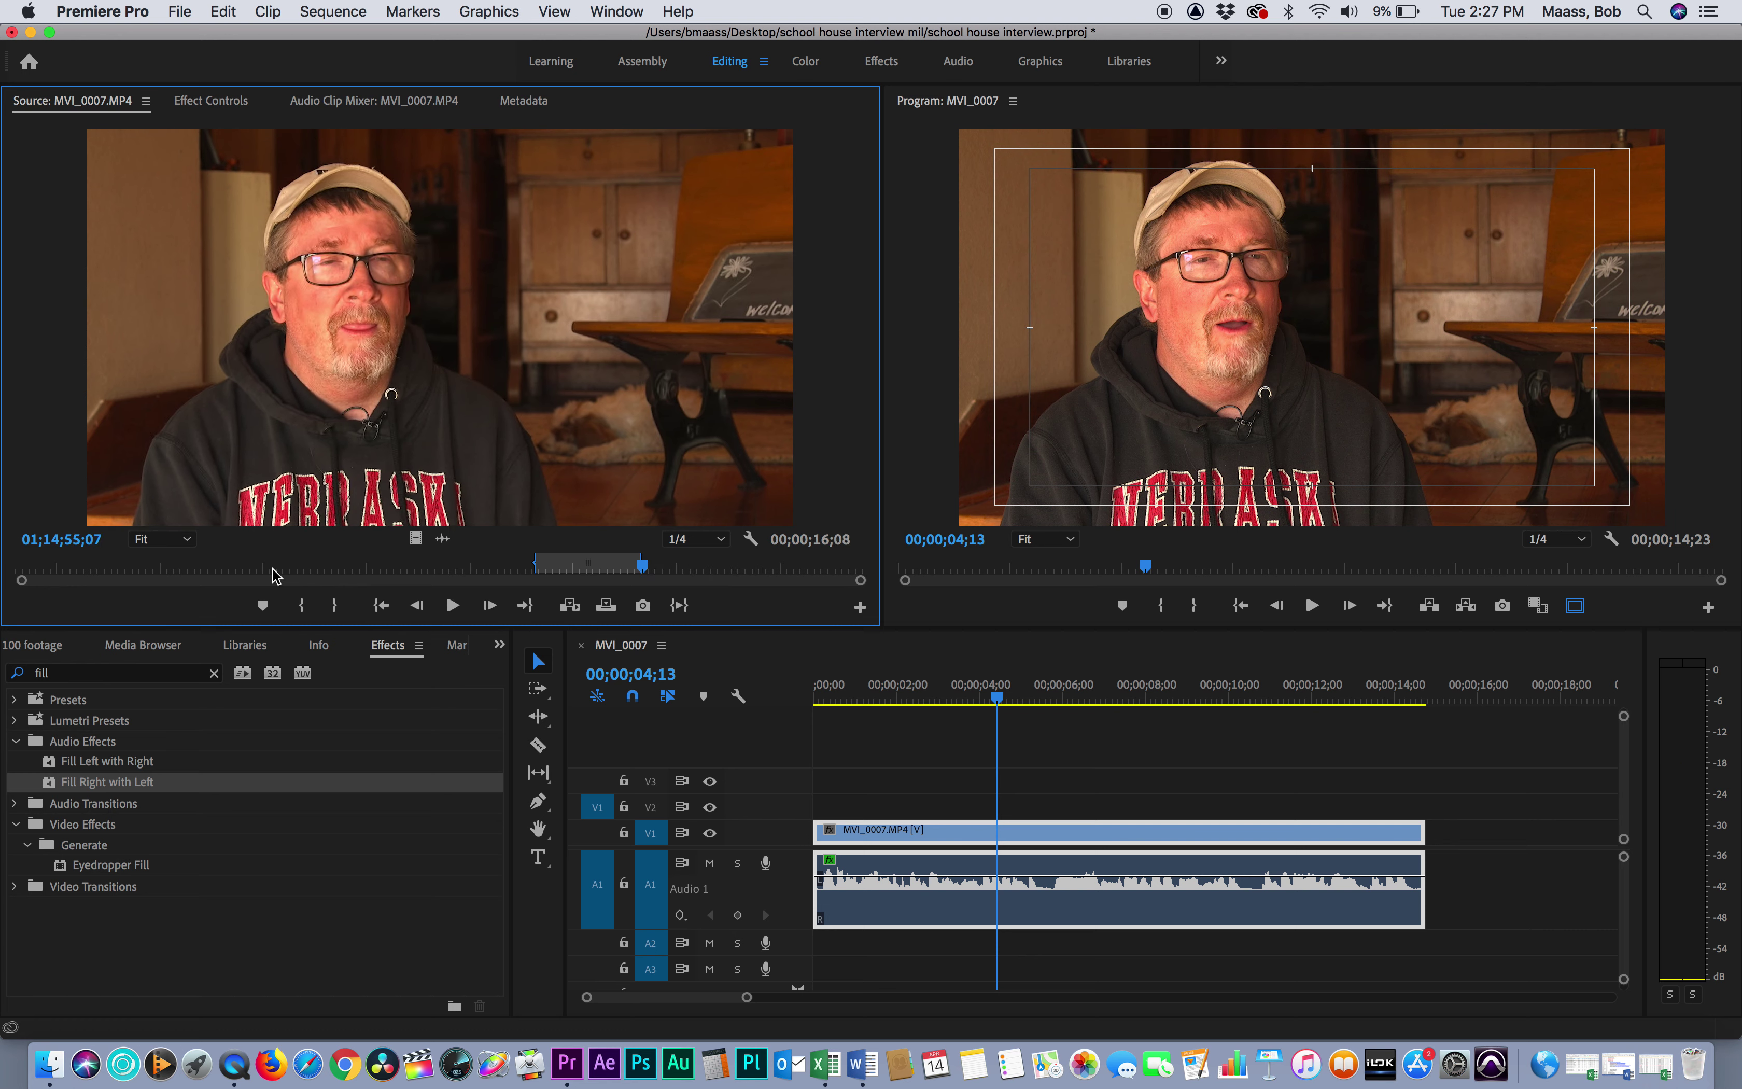
- Play the source clip MVI_0007.MP4 backward and forward around the marked portion to review where it ends
key("j")
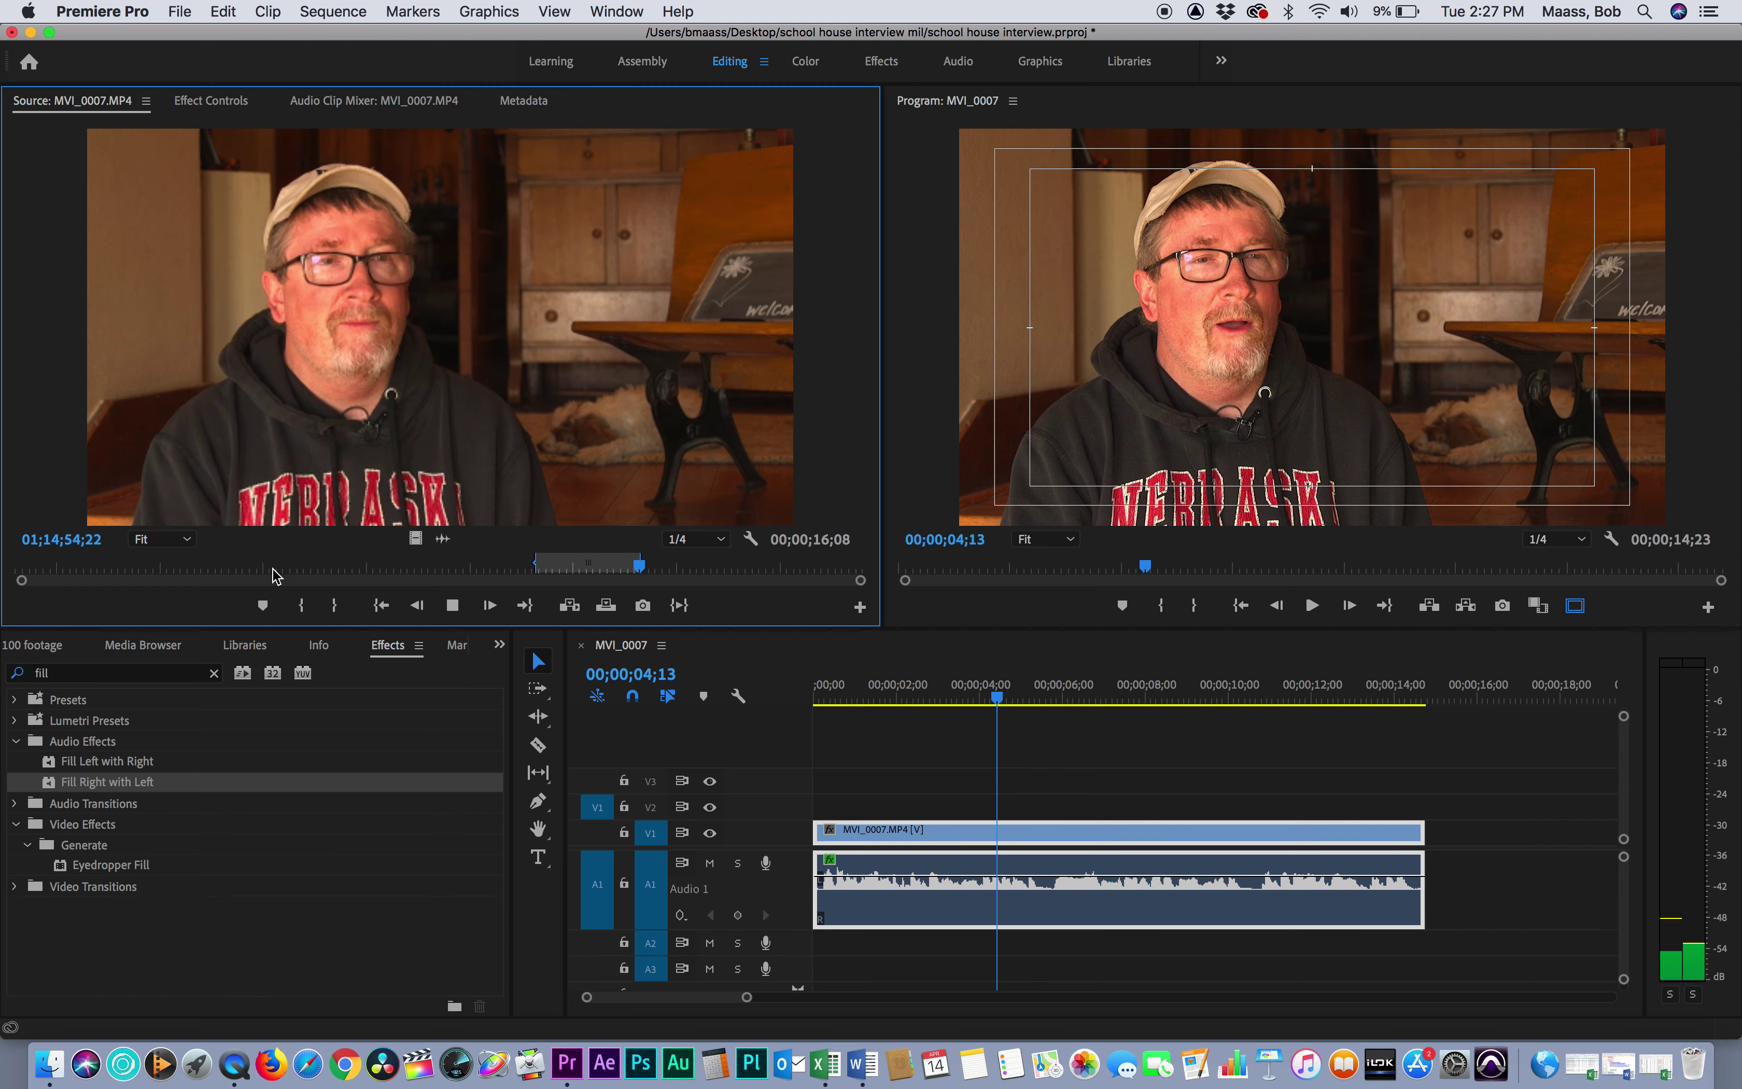
key("j")
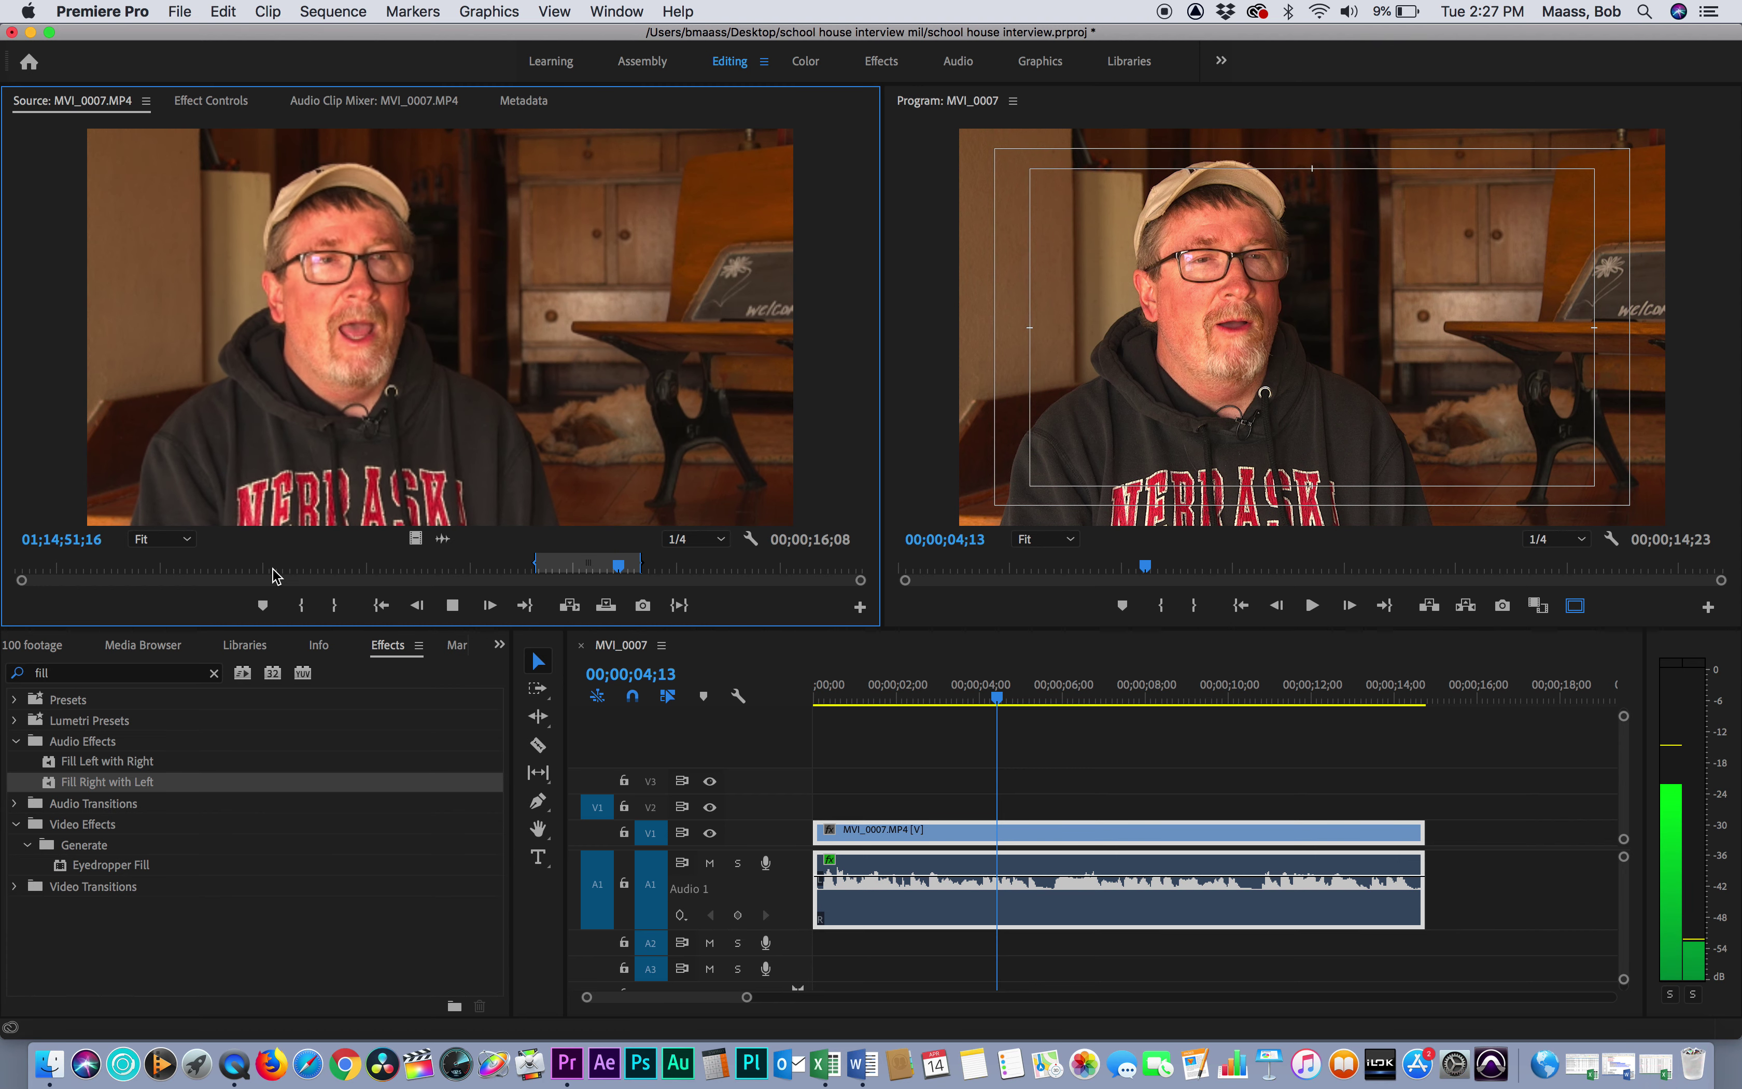
key("k")
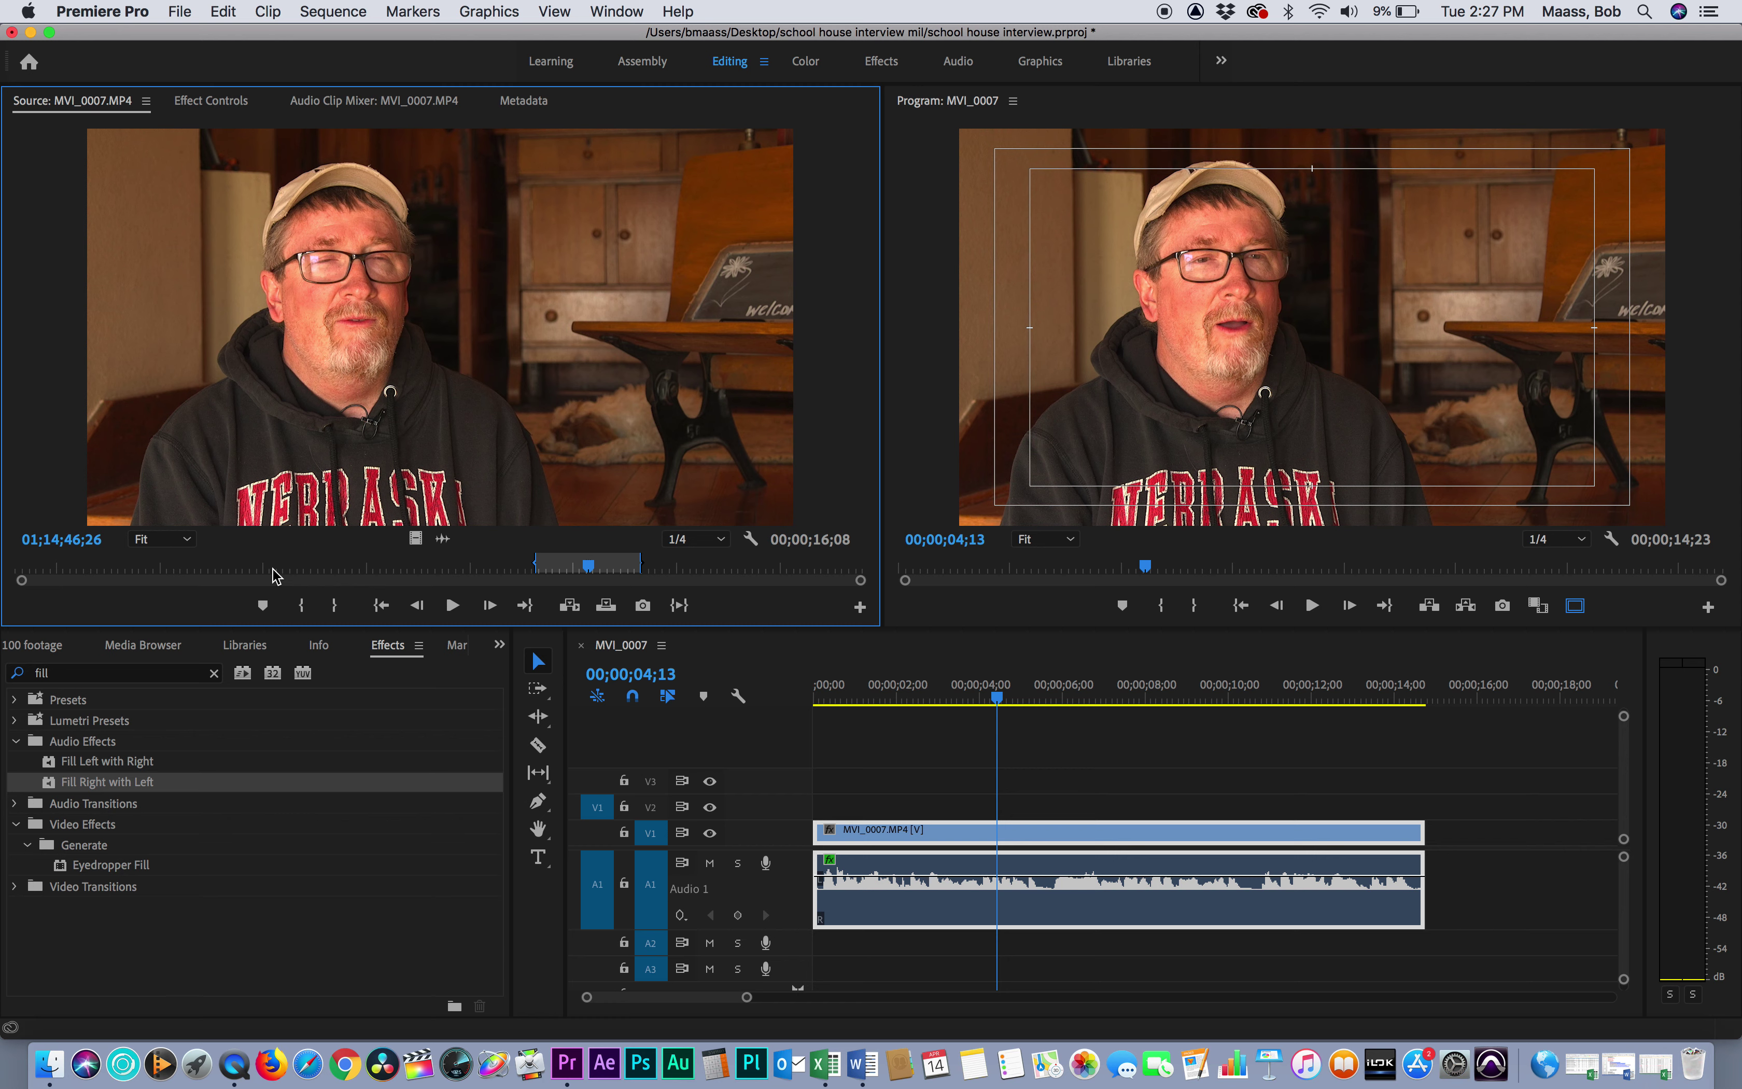
key("l")
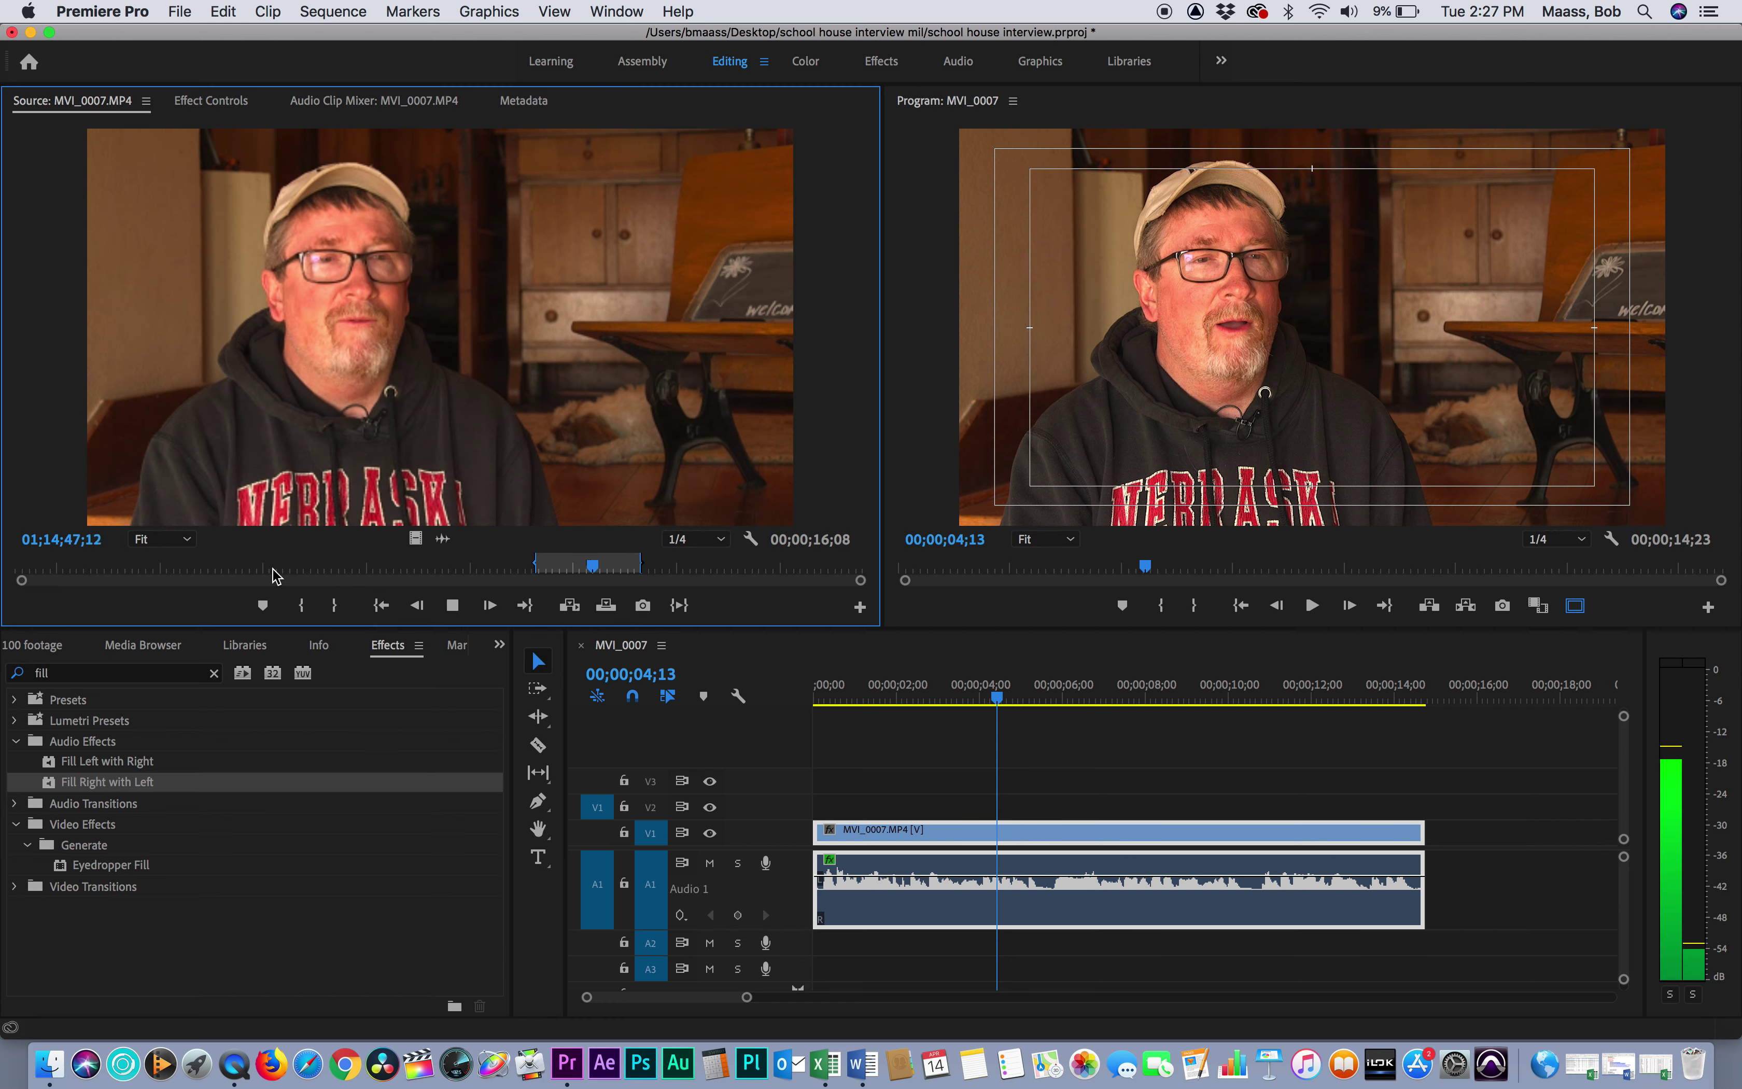
key("l")
key("l")
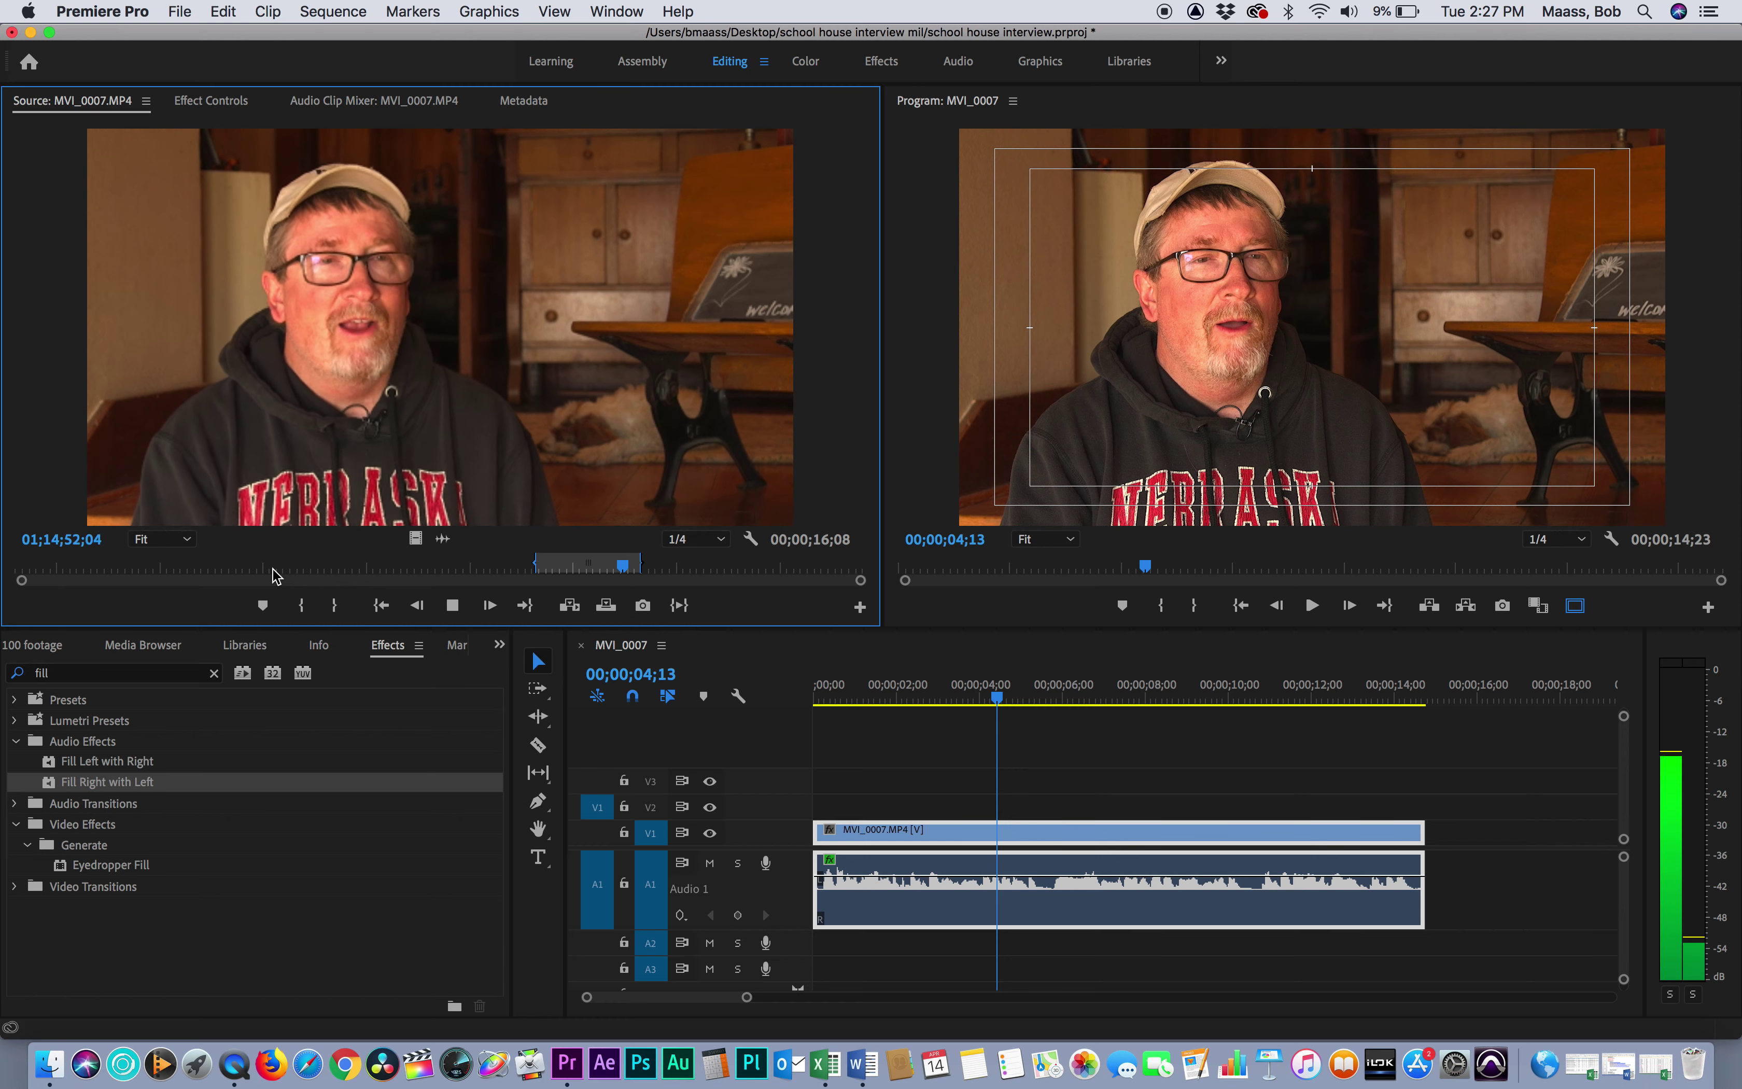
key("k")
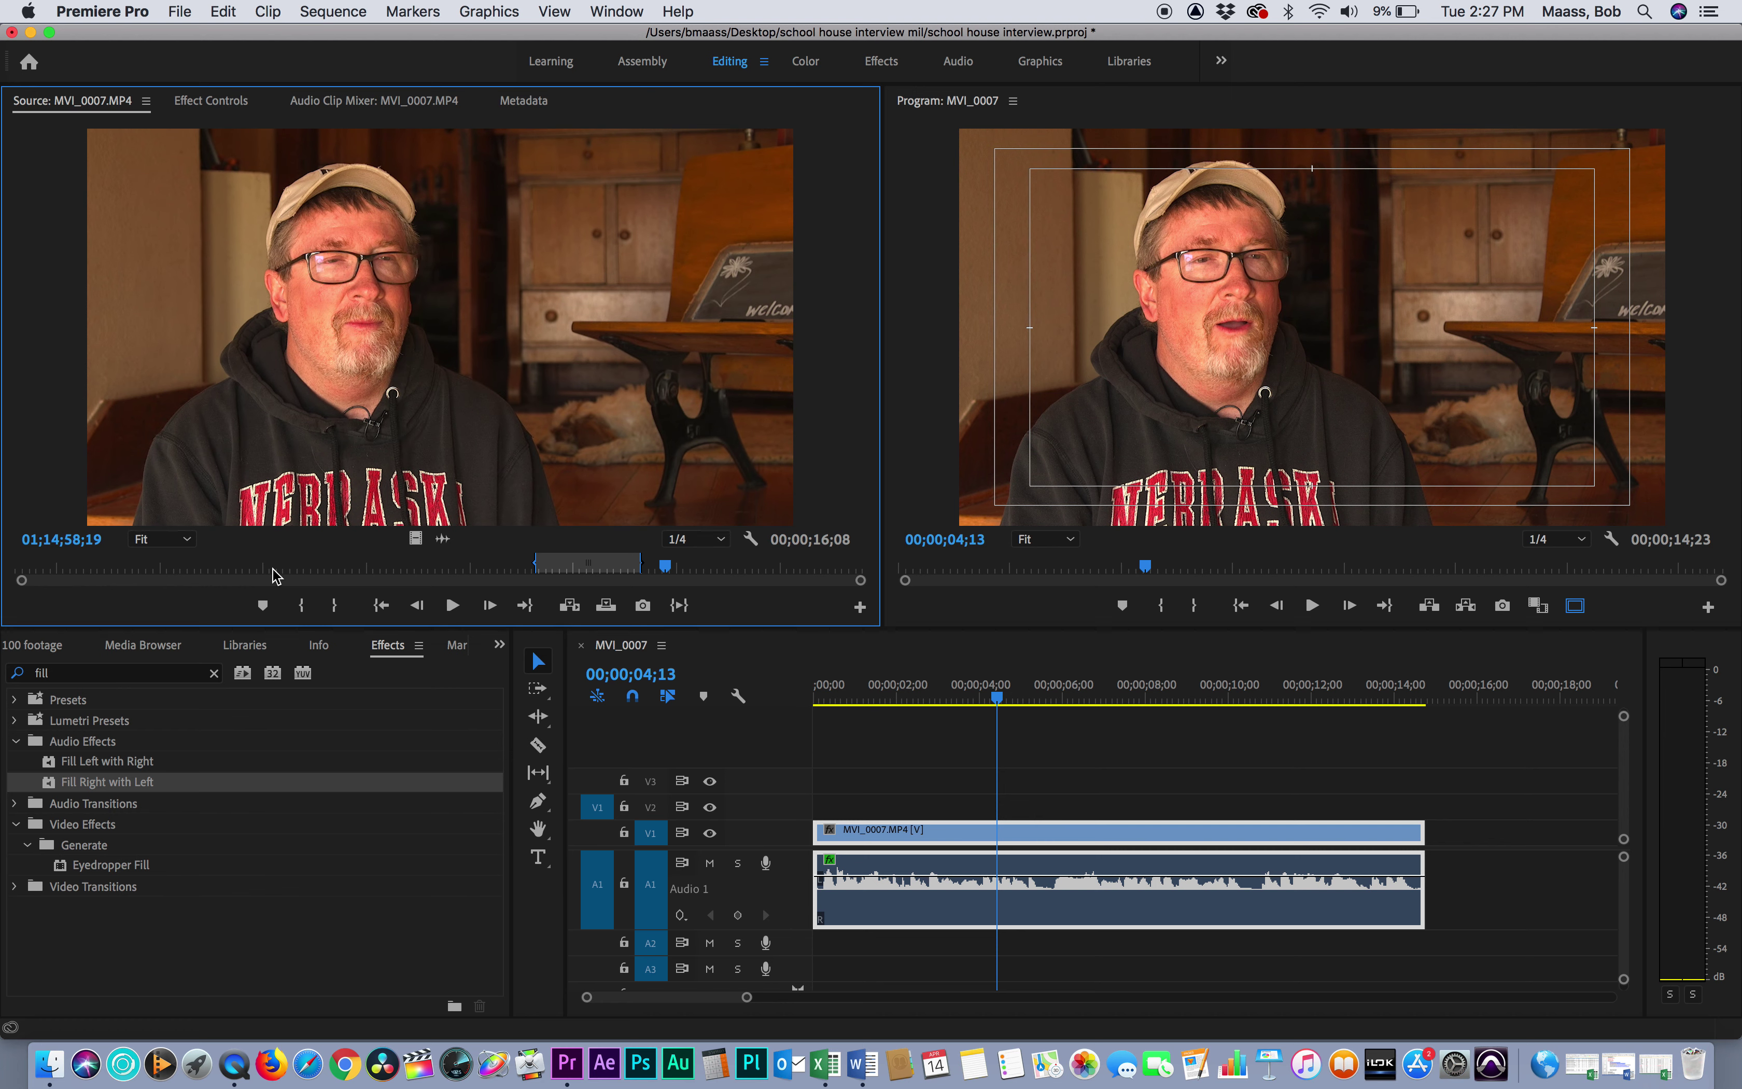
key("j")
key("j")
key("j")
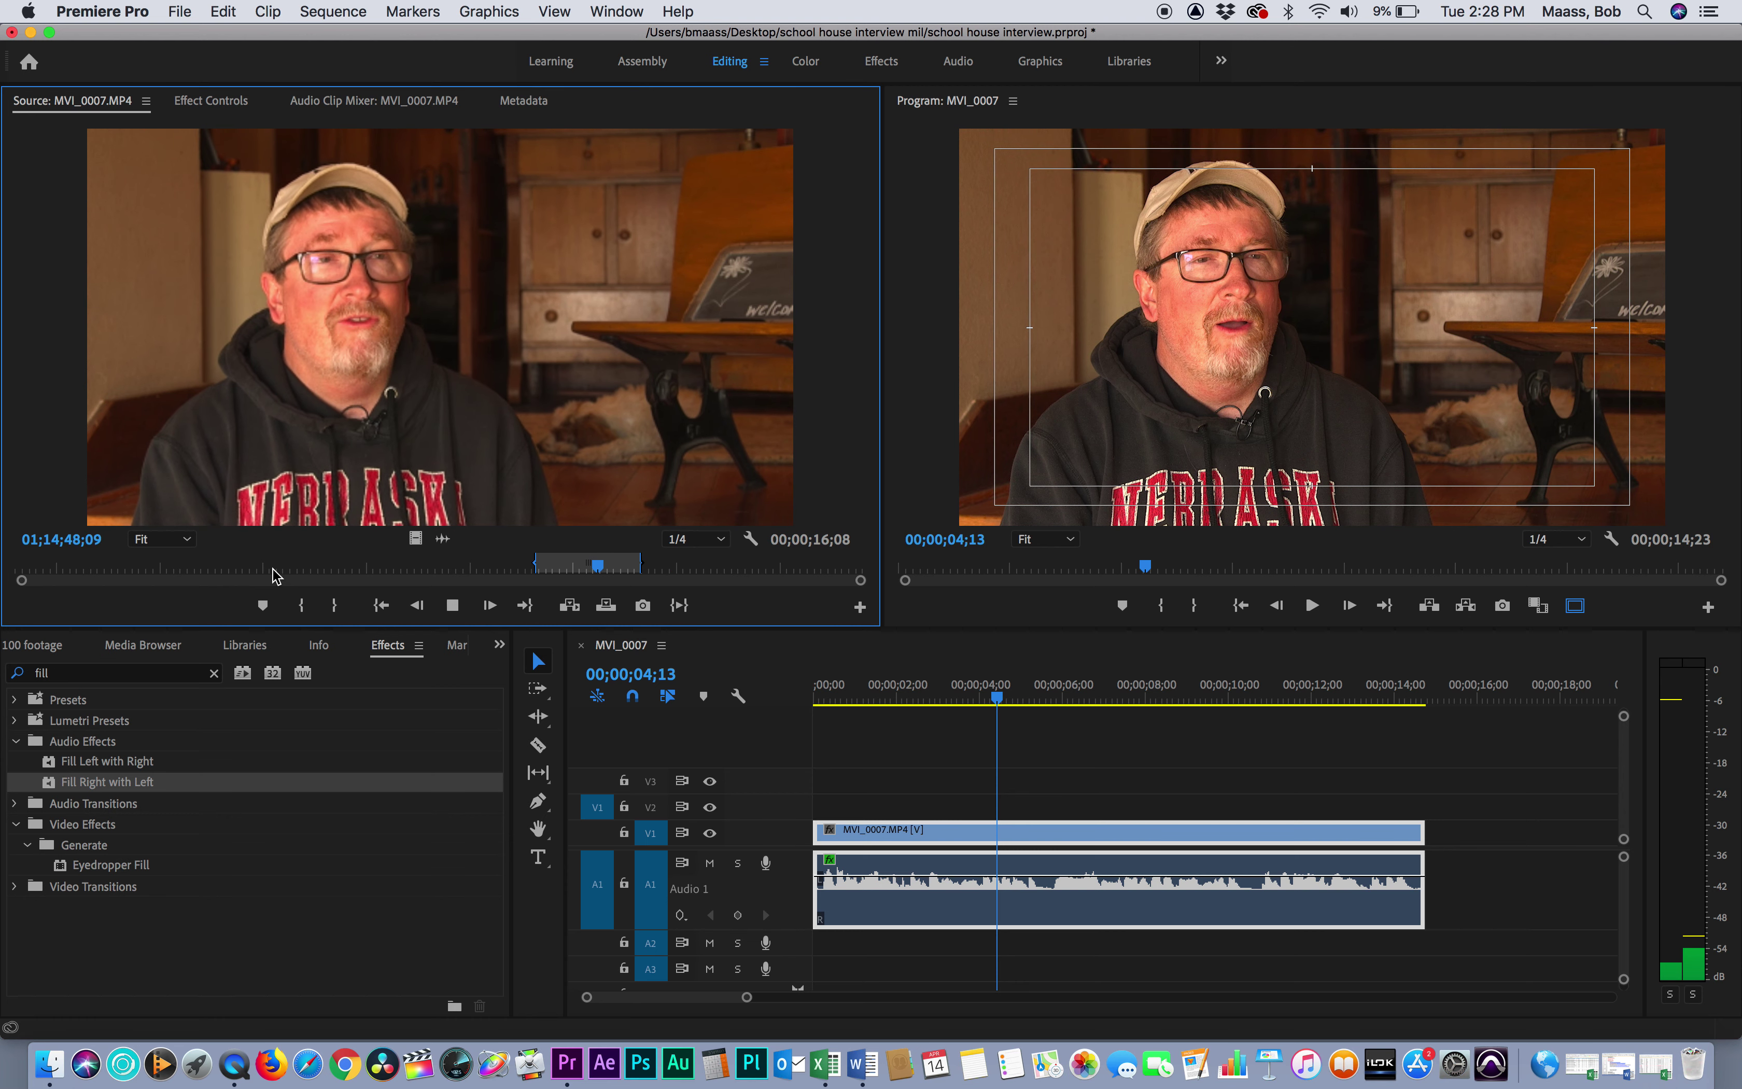
key("k")
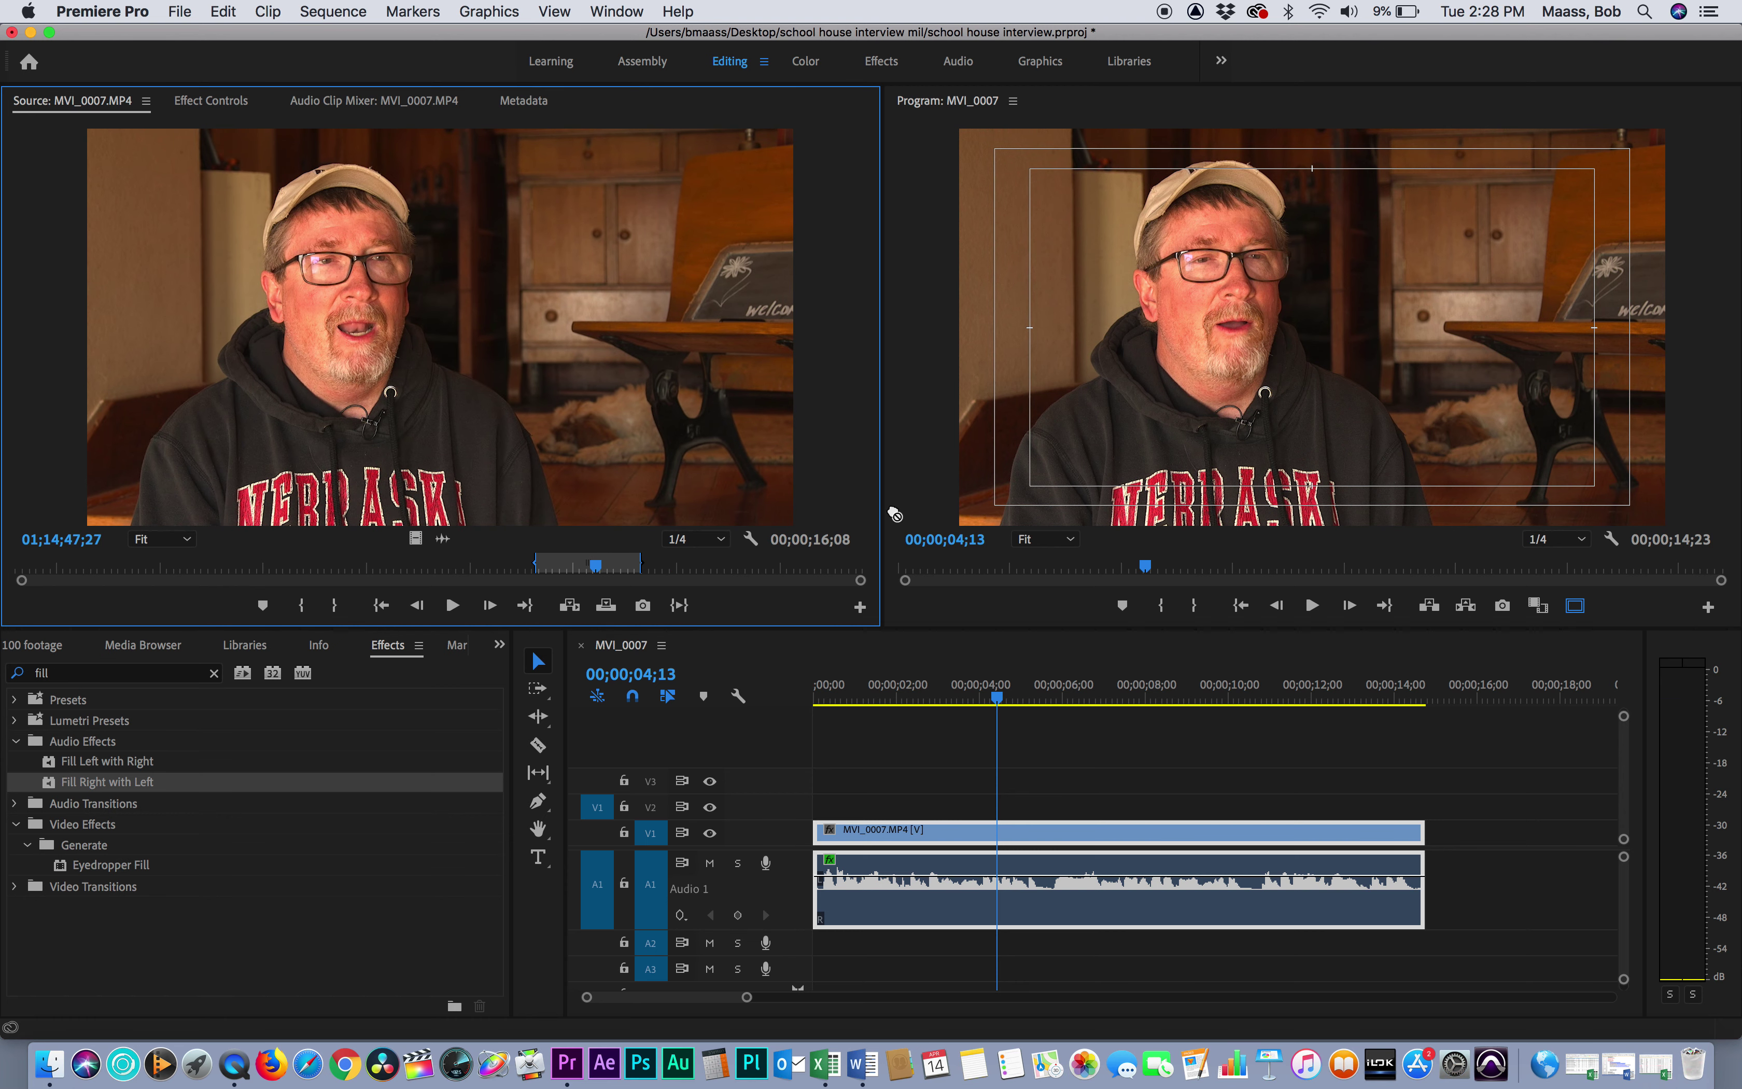
- Place the marked portion of MVI_0007.MP4 directly after the first clip in the sequence and play parts of it to check its audio
left_click_drag(895, 515, 1442, 850)
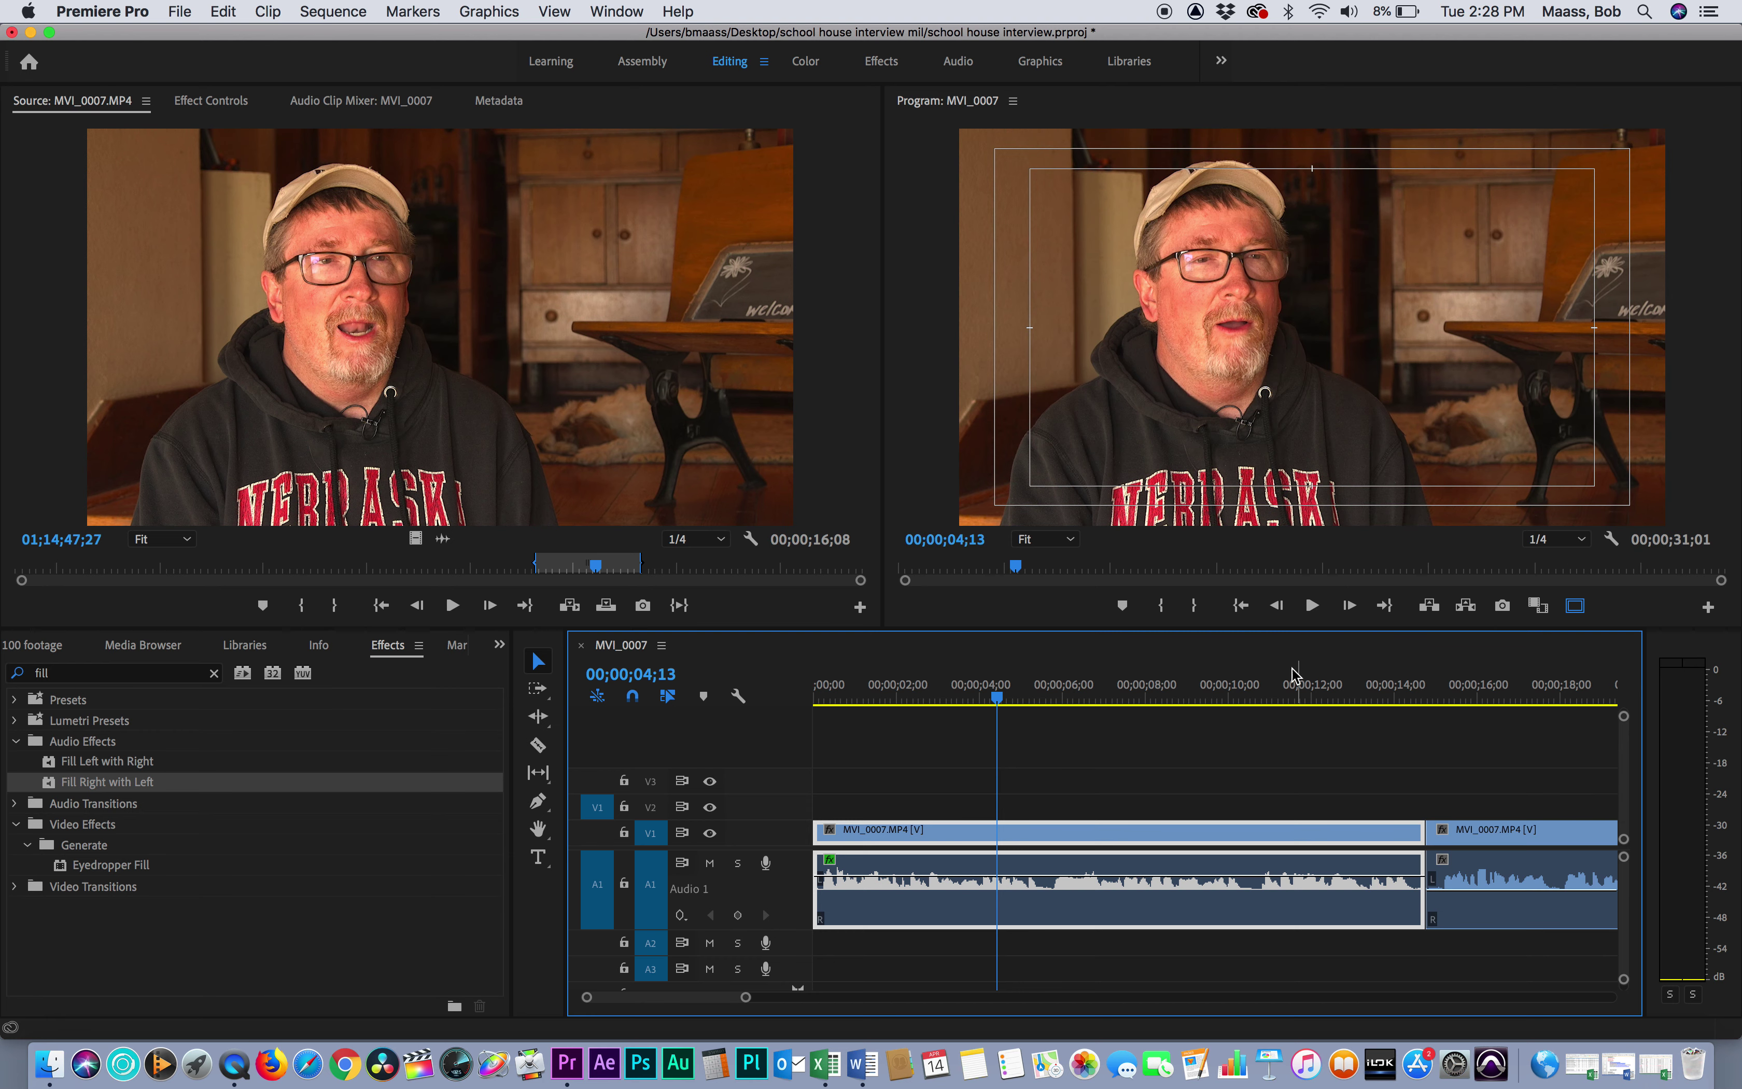
left_click_drag(1225, 684, 1131, 690)
key("space")
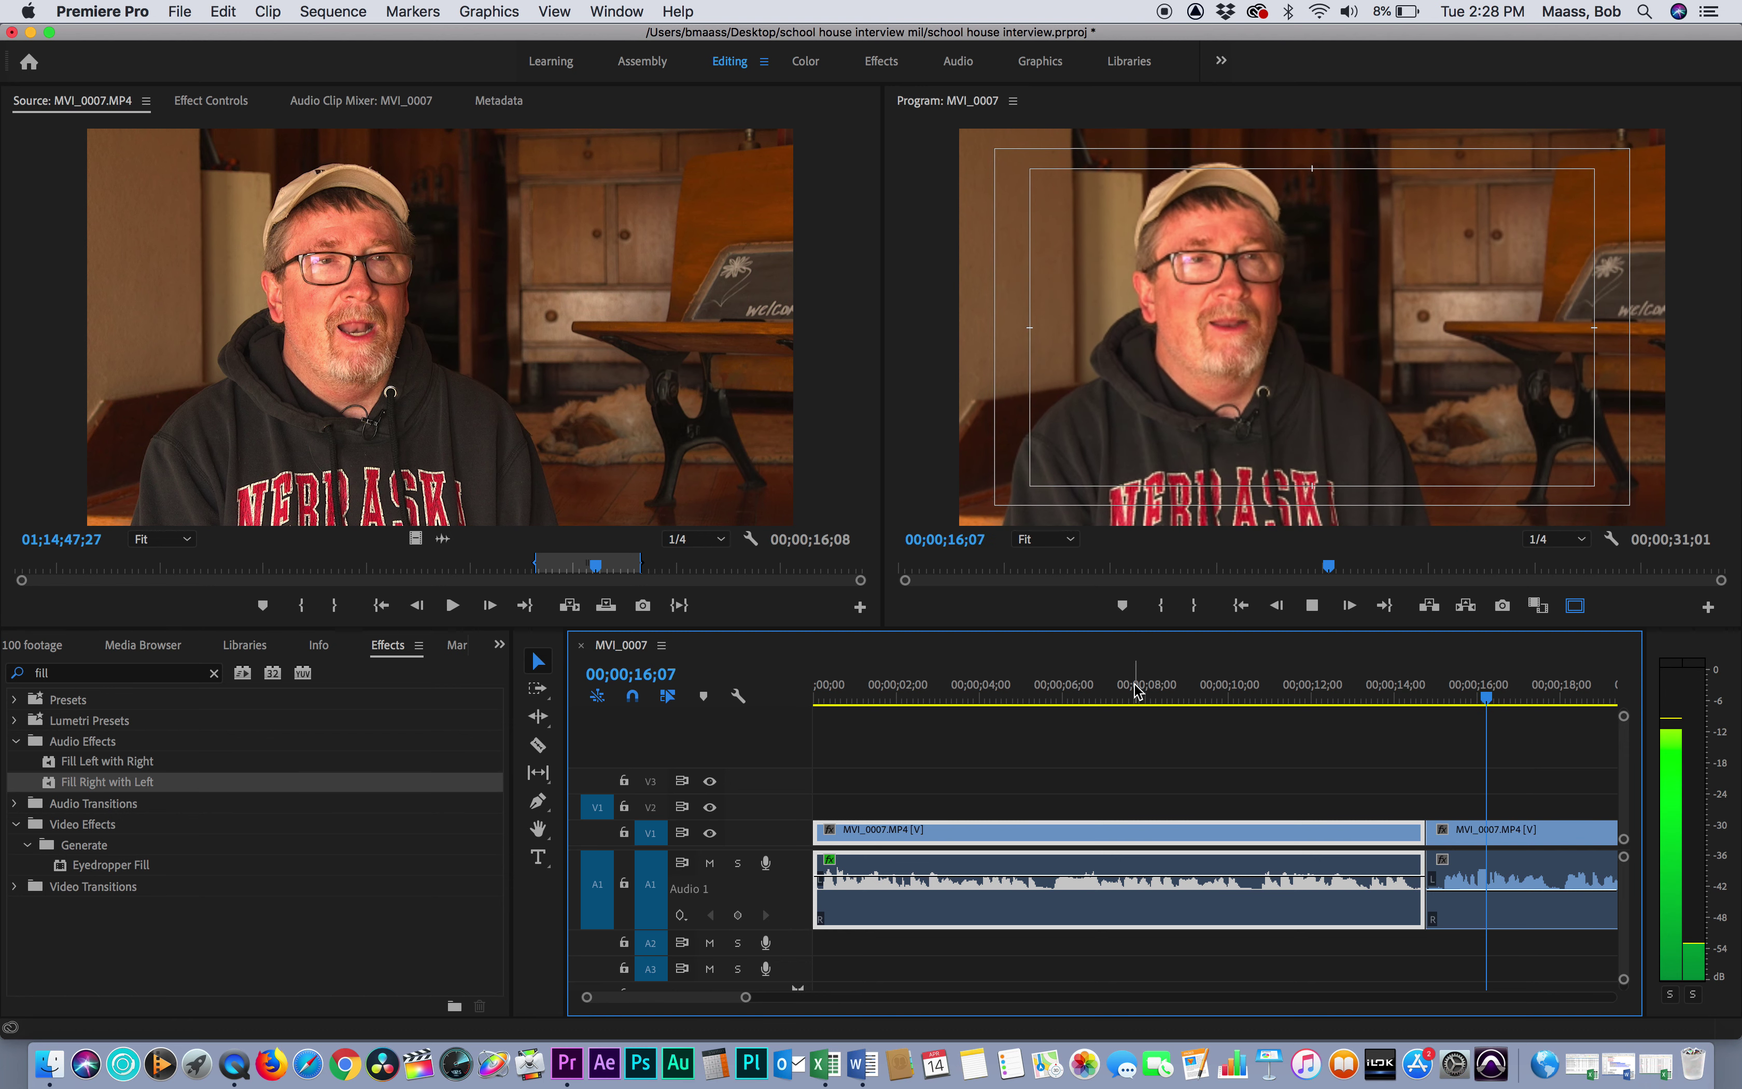
key("space")
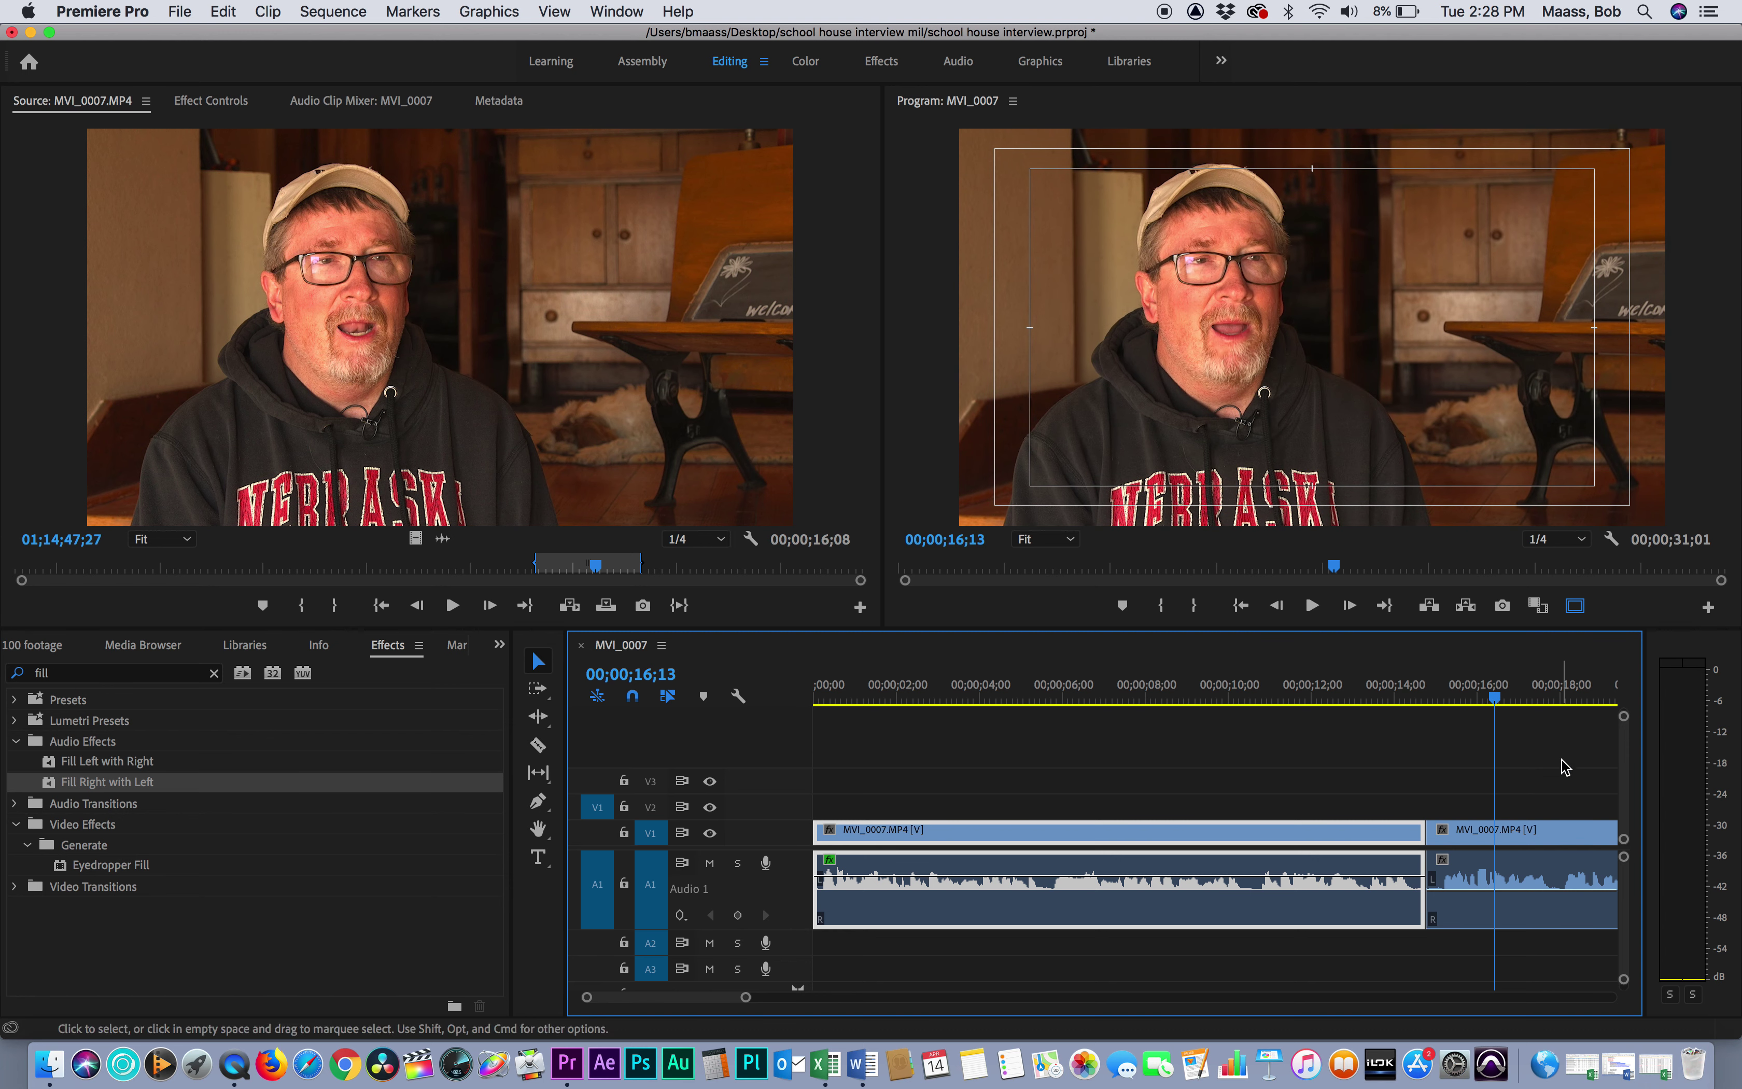
key("minus")
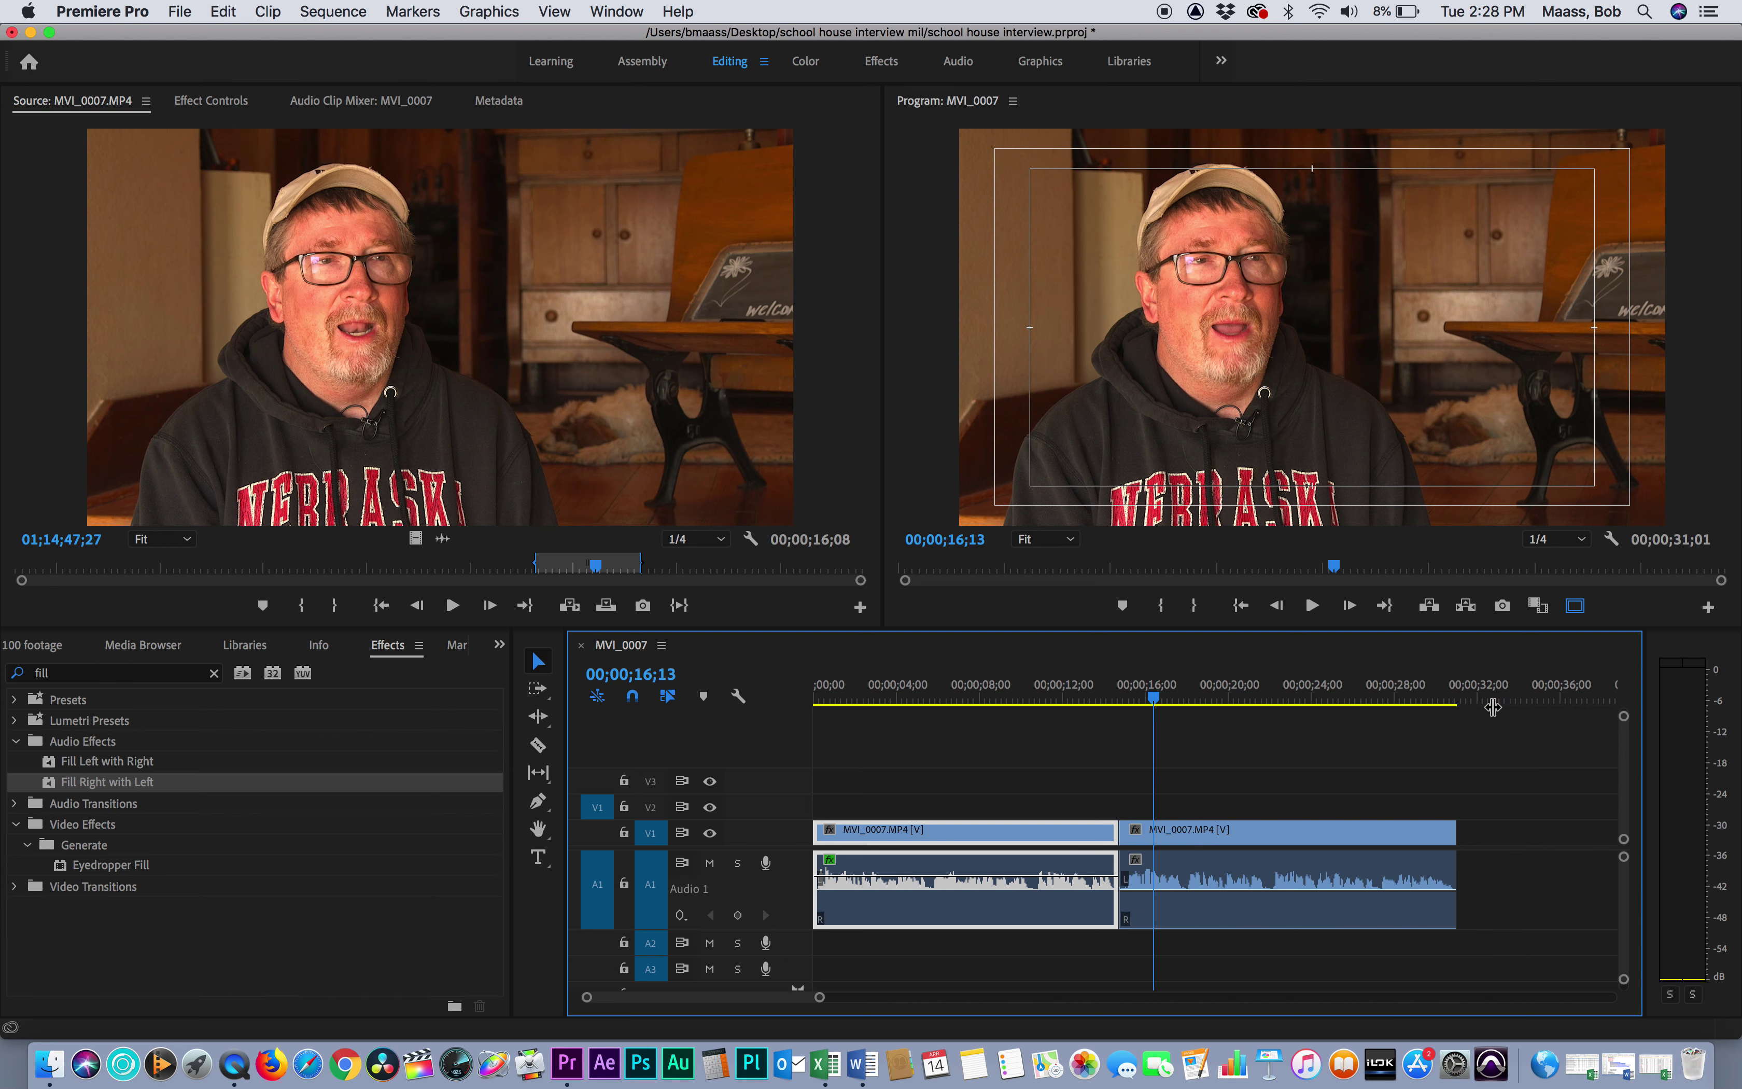
left_click_drag(1332, 699, 1236, 705)
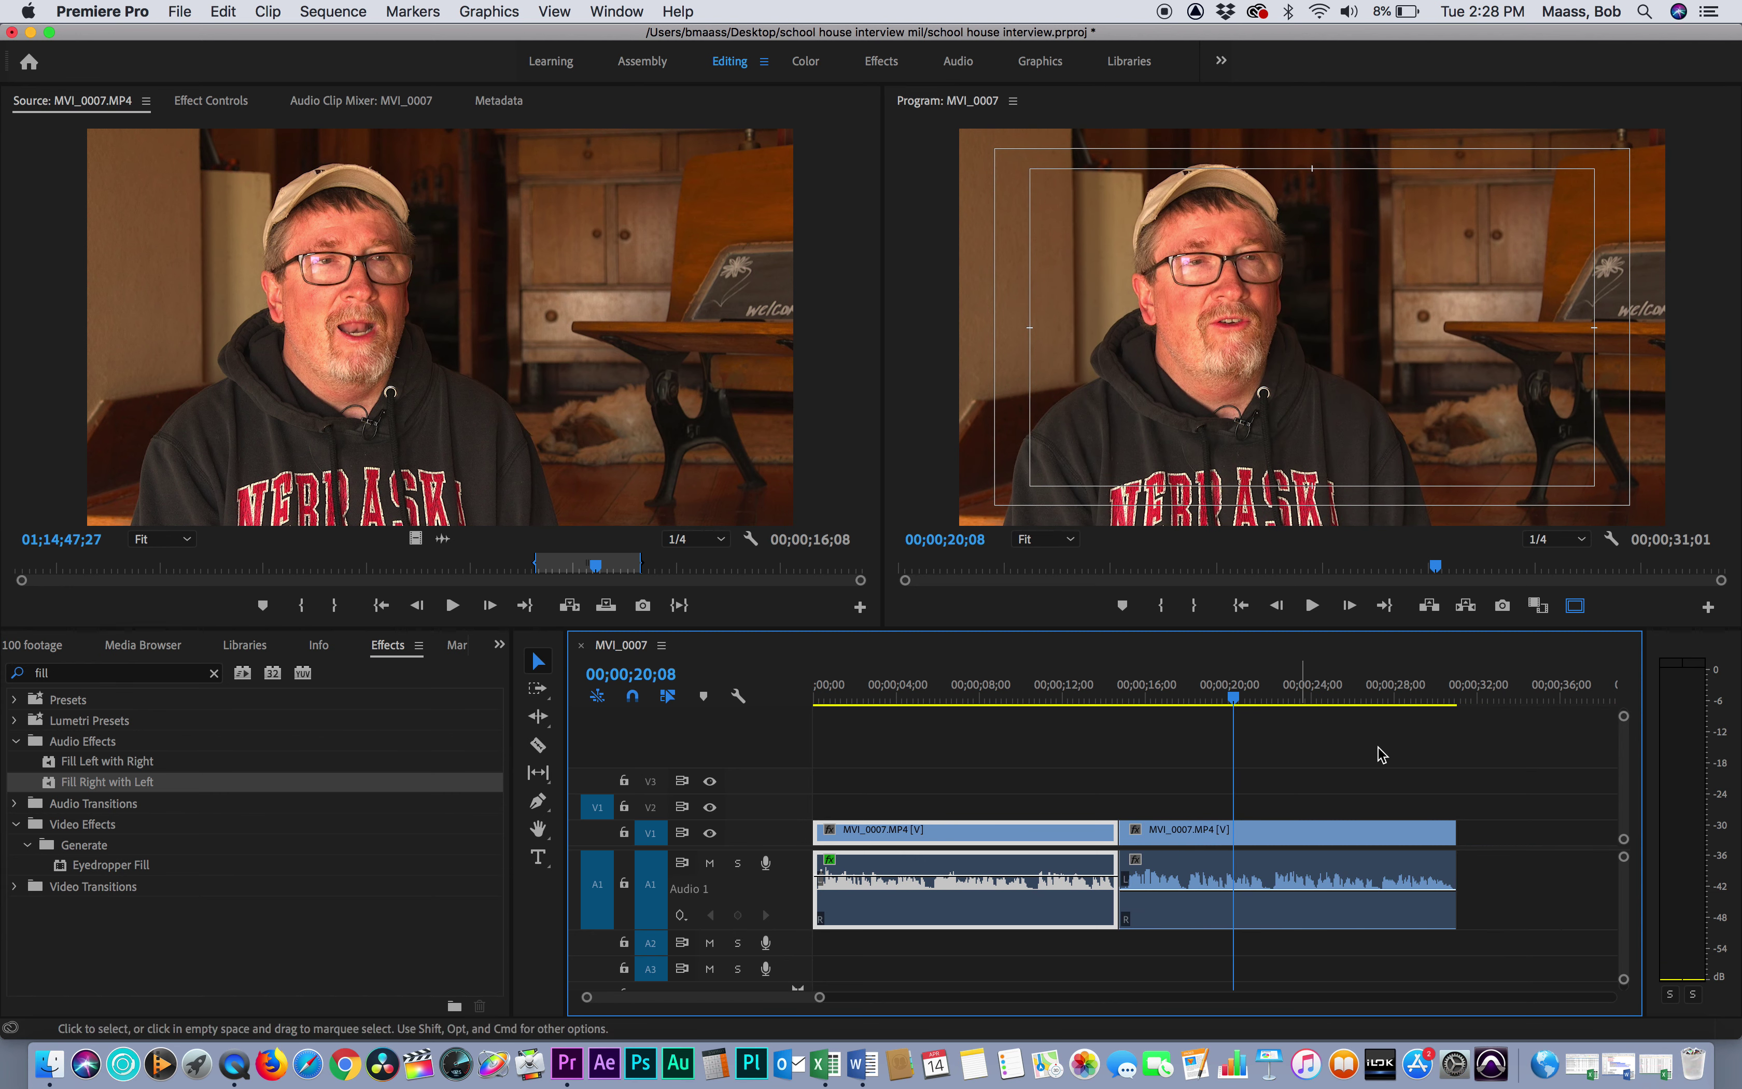
key("space")
key("space")
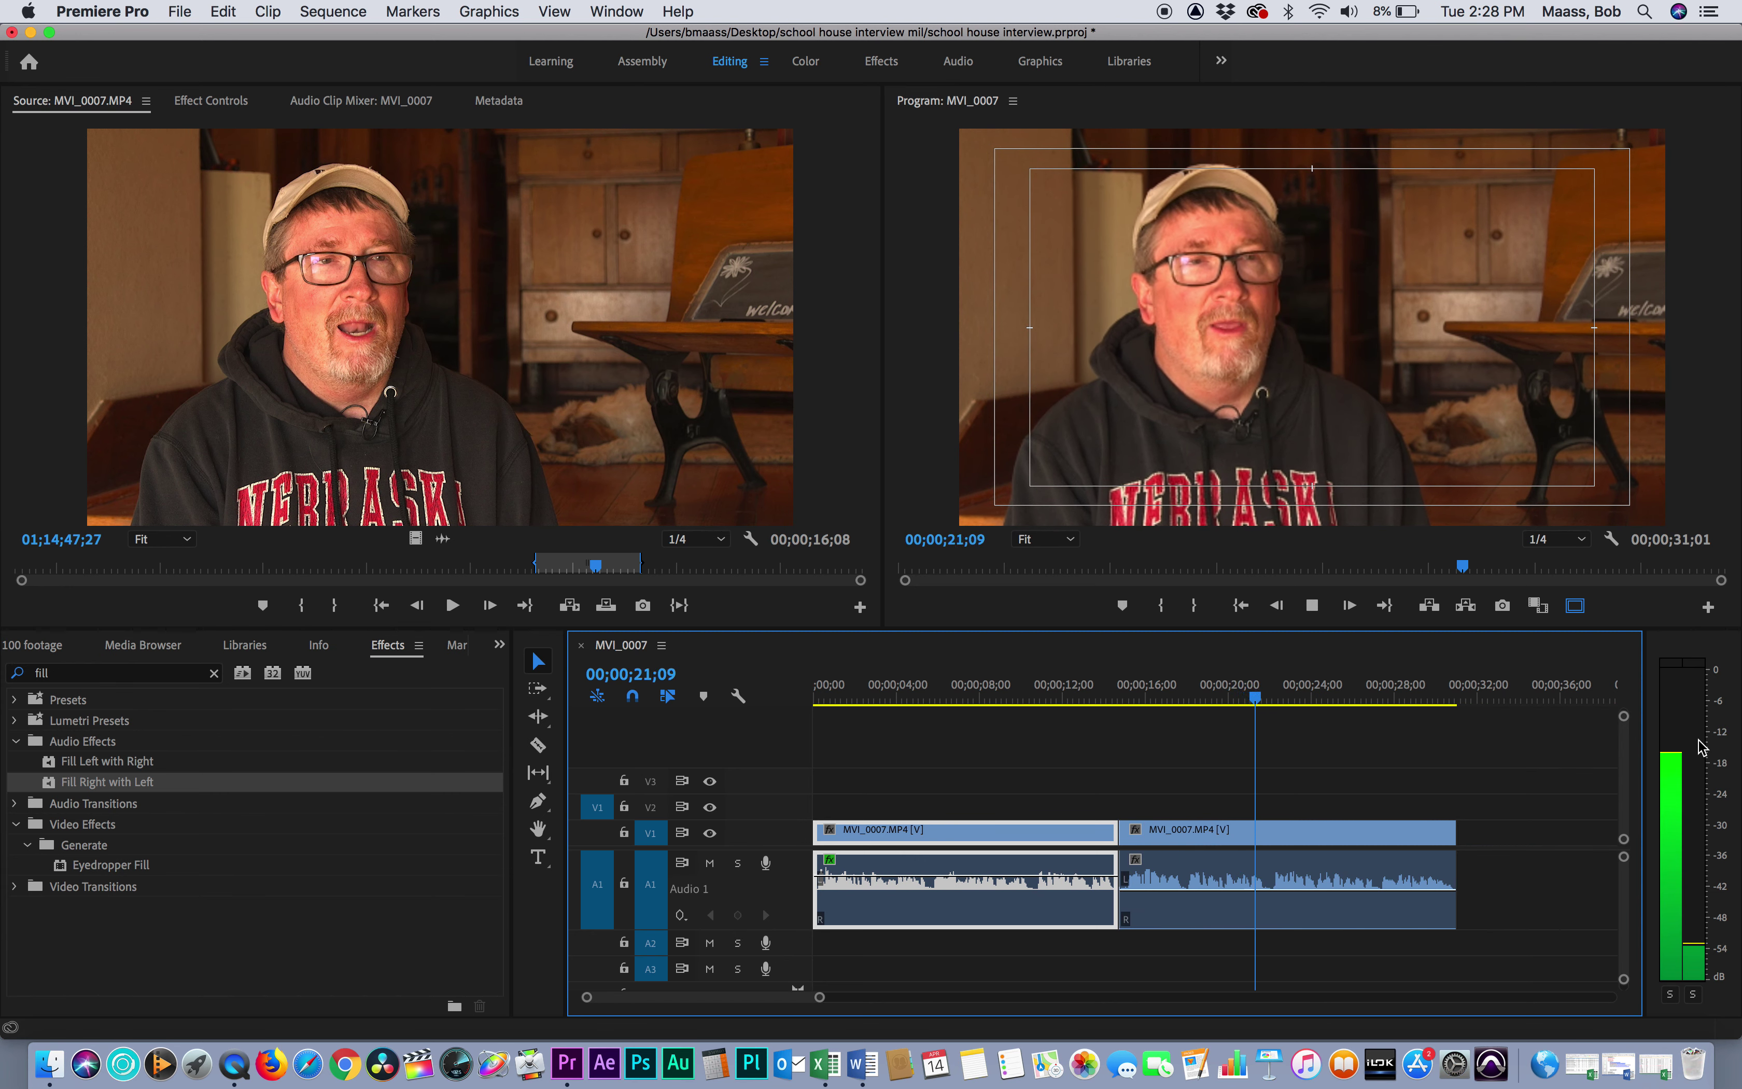
left_click(980, 769)
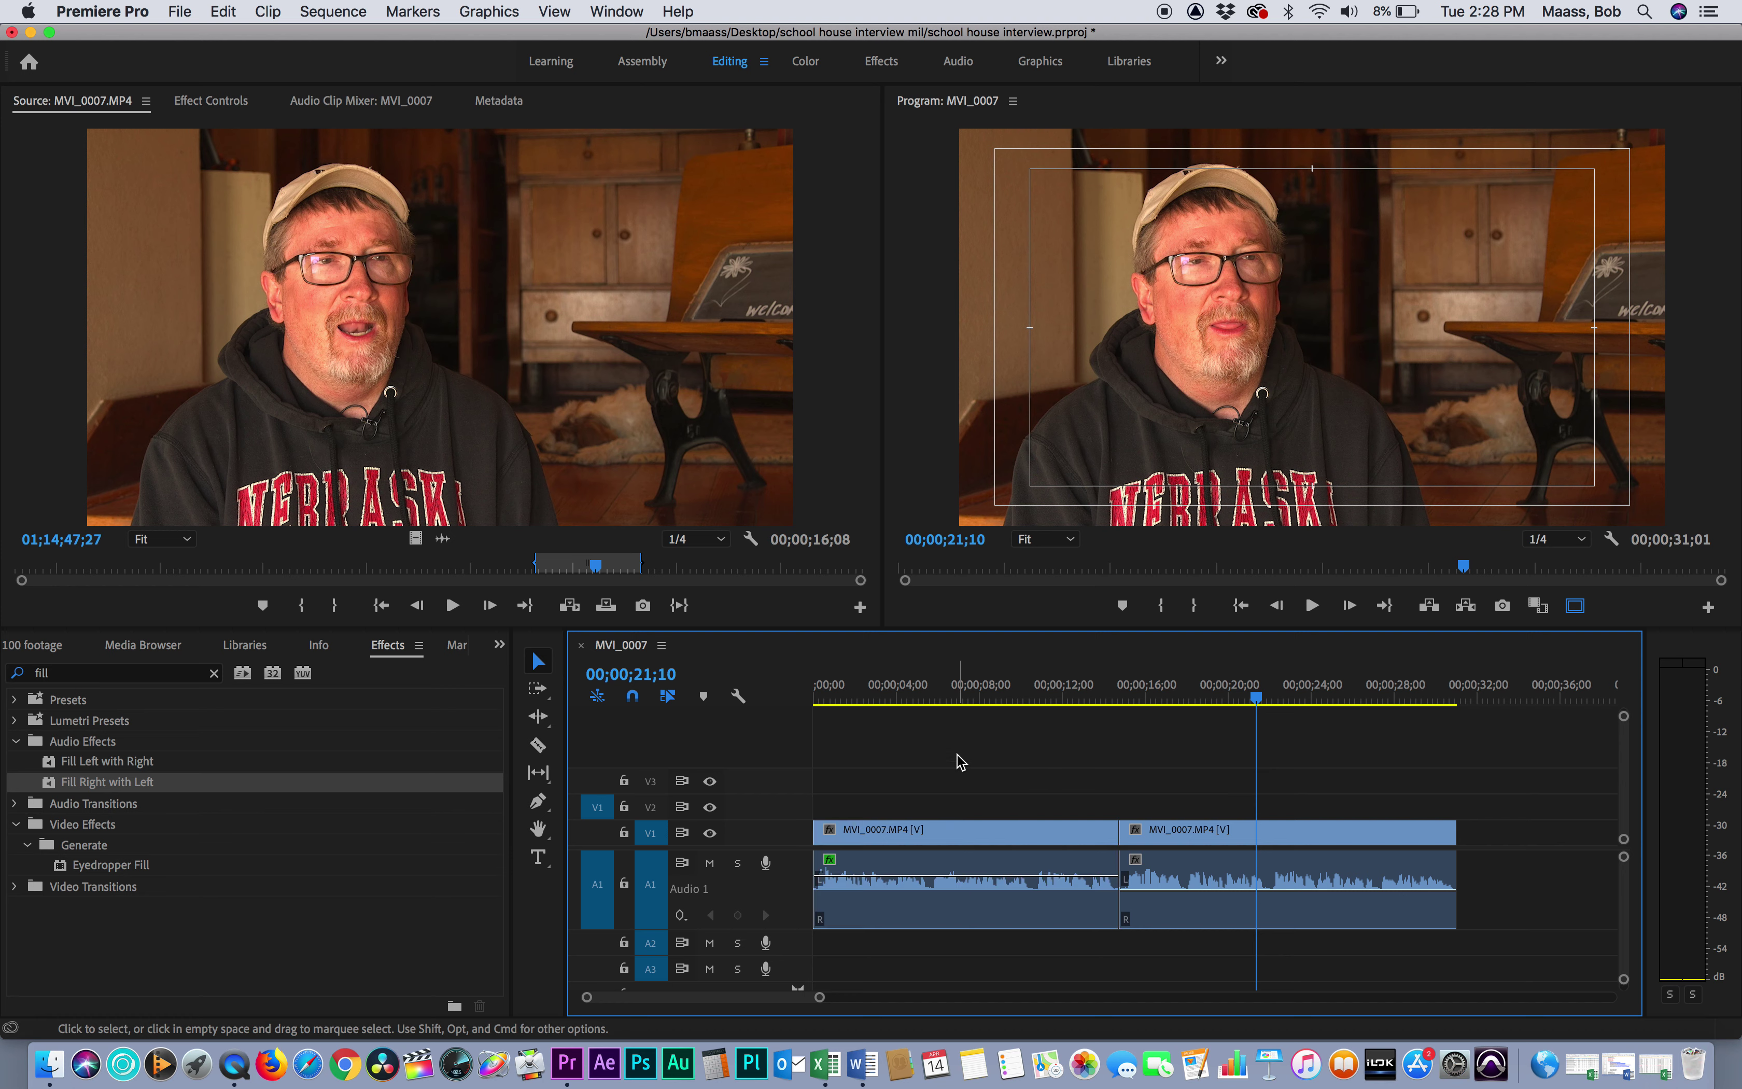
- Copy the first clip's attributes and paste its Volume and Fill Right with Left effect onto the second clip
left_click_drag(903, 700, 932, 706)
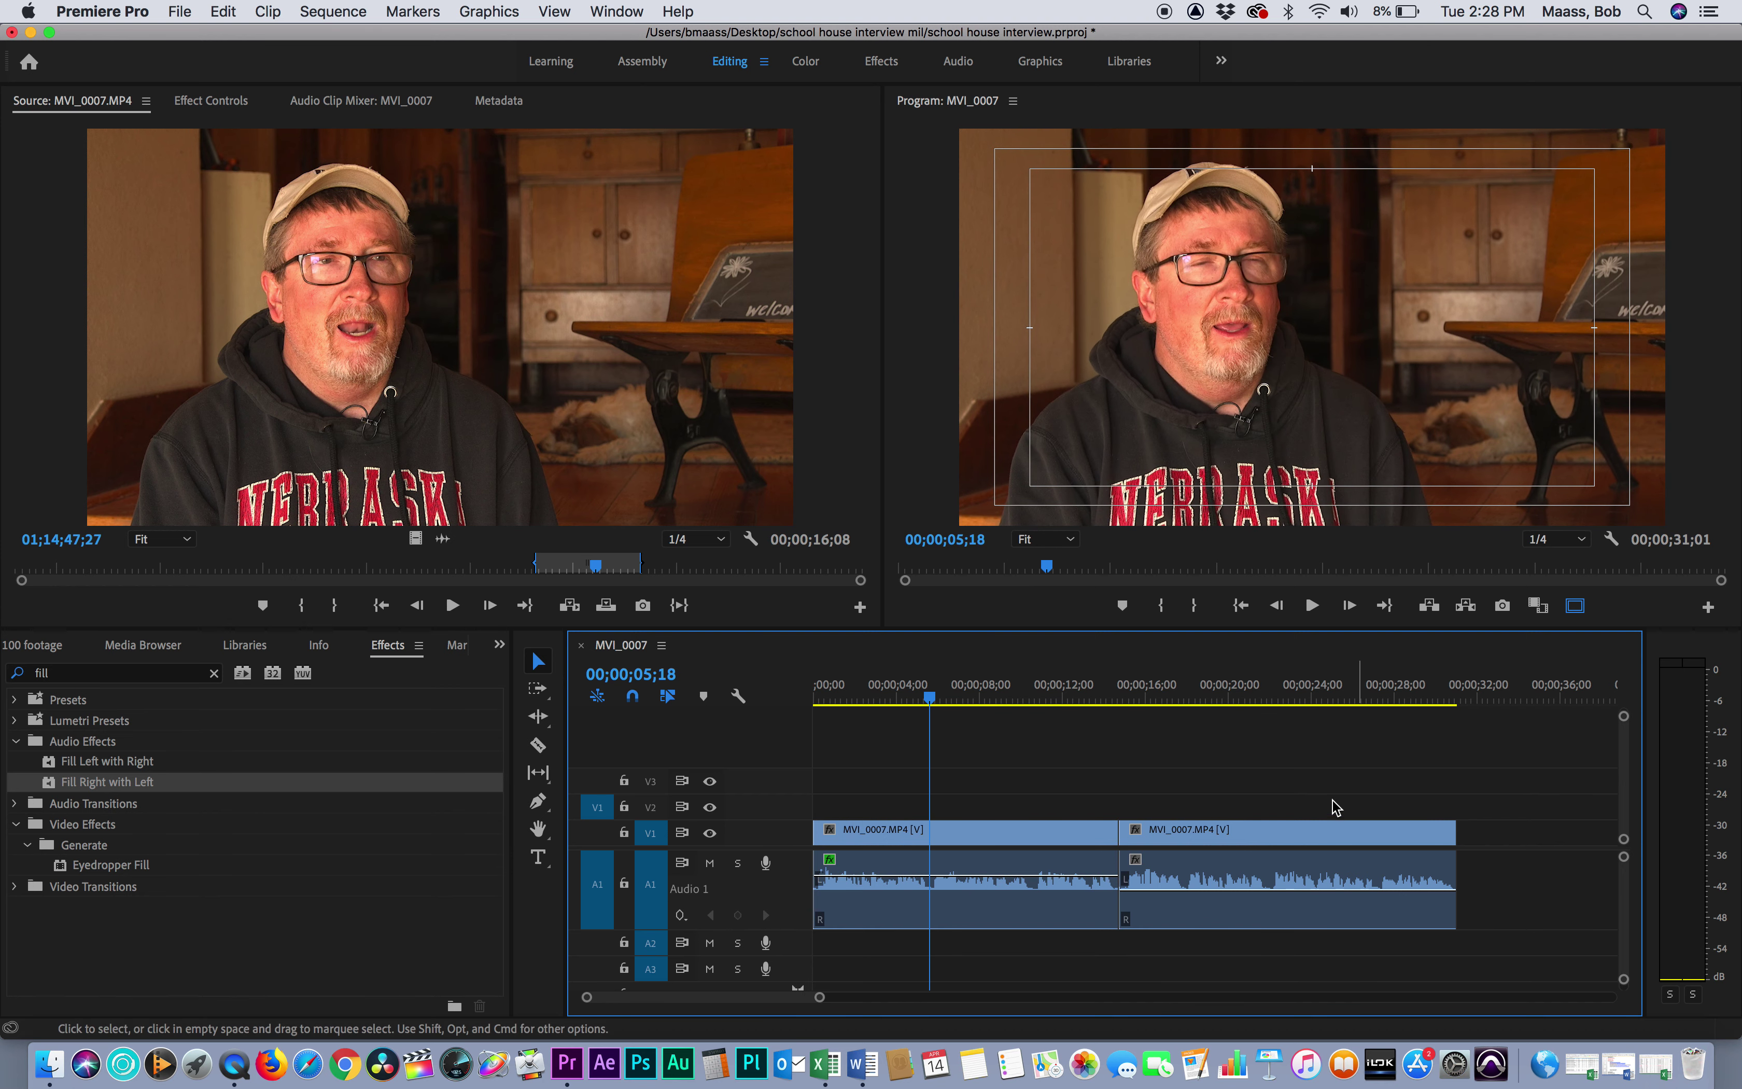
right_click(990, 848)
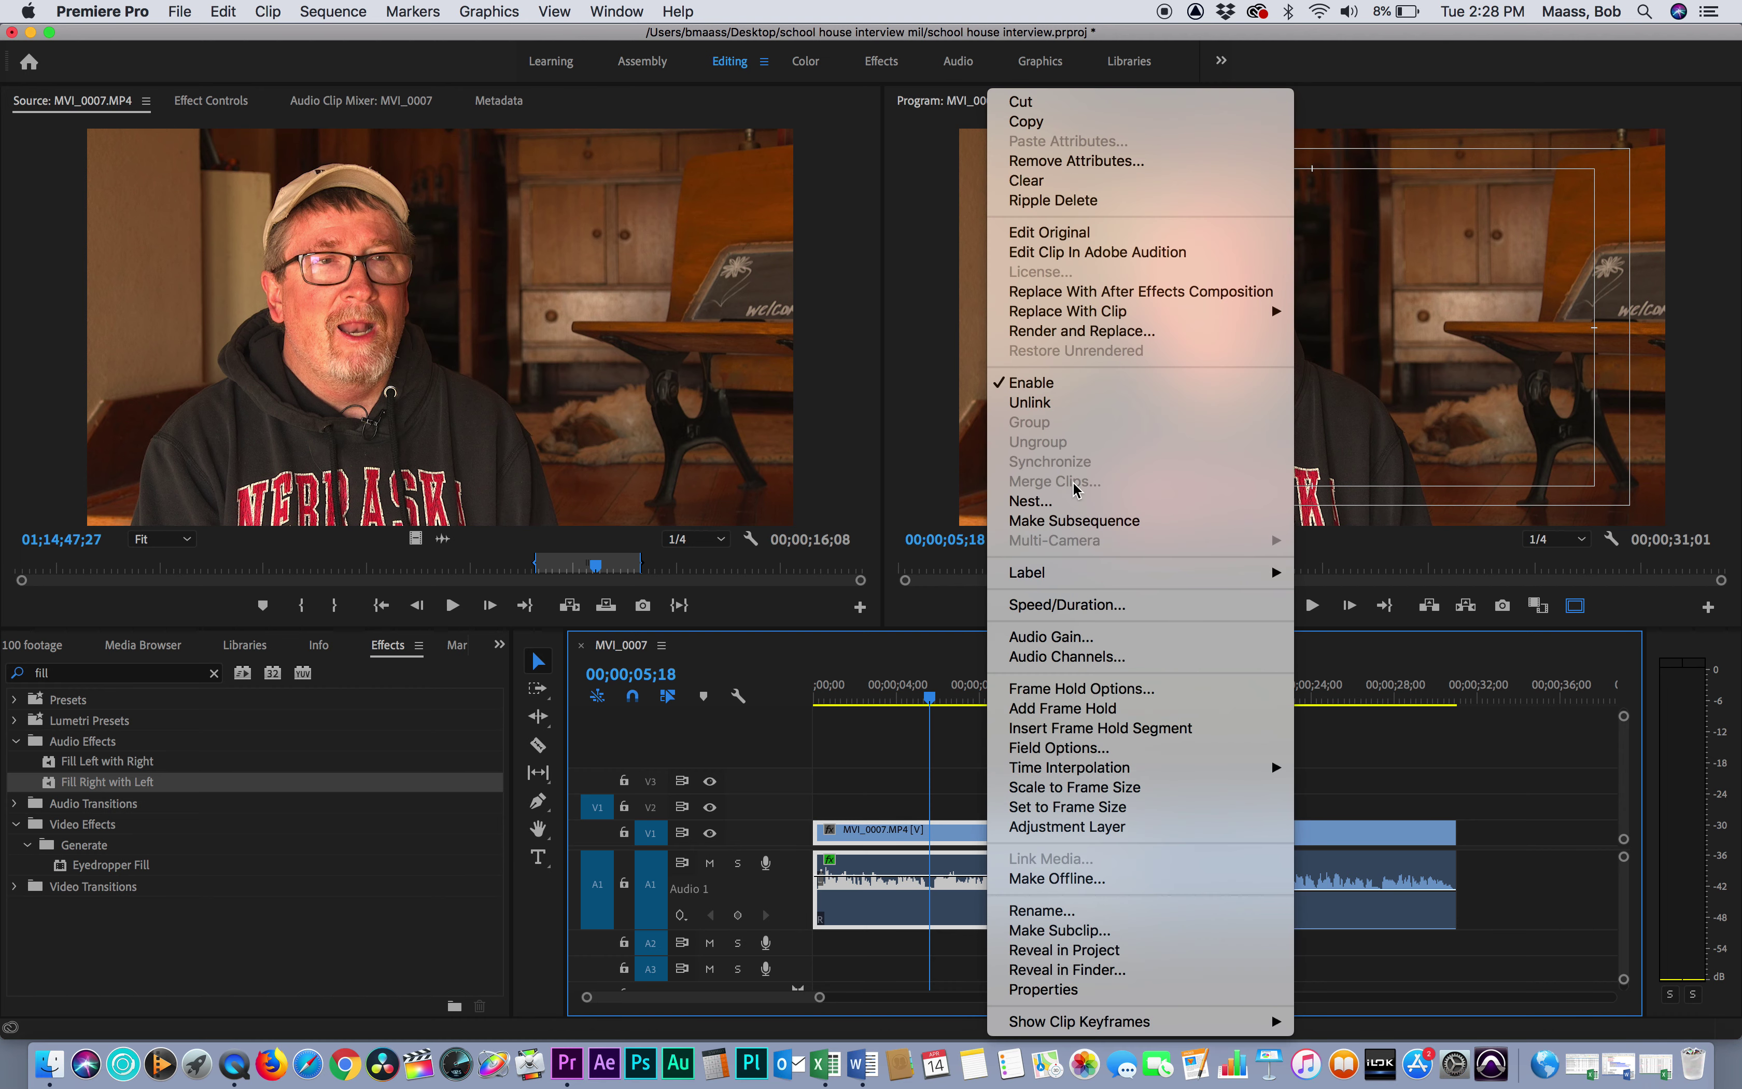
left_click(1040, 124)
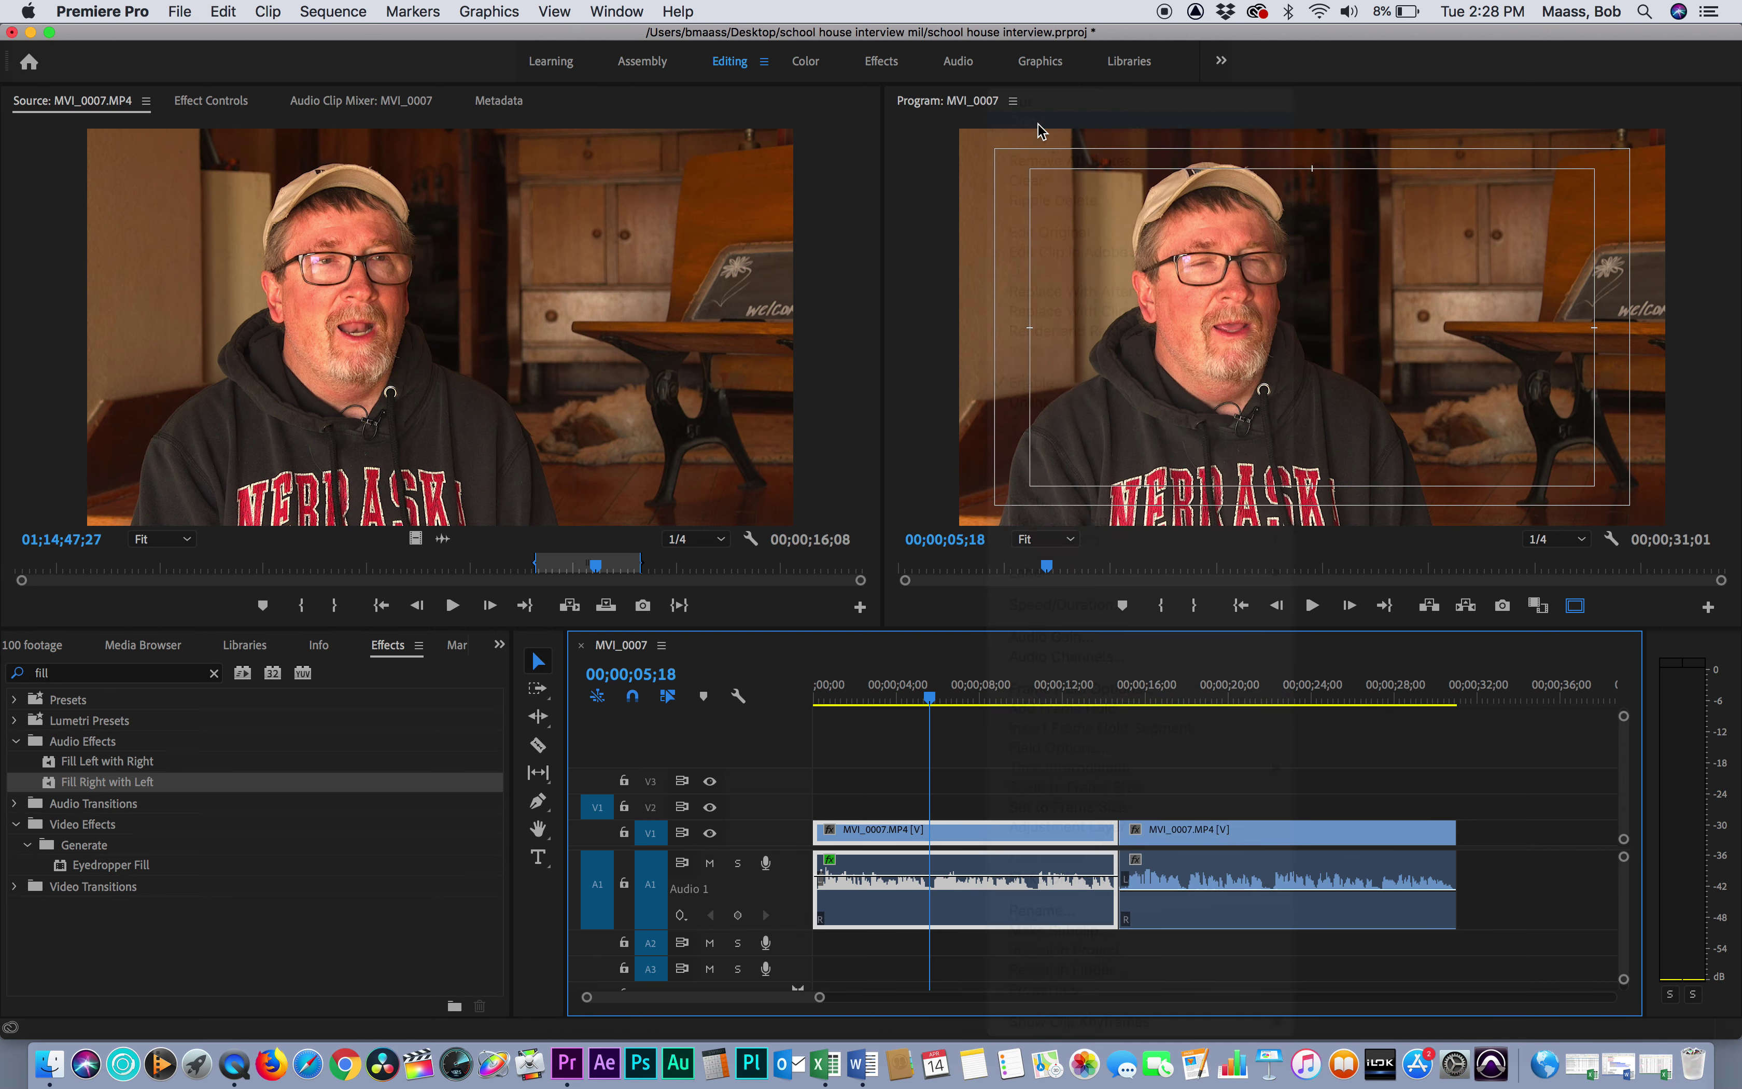
left_click(1216, 844)
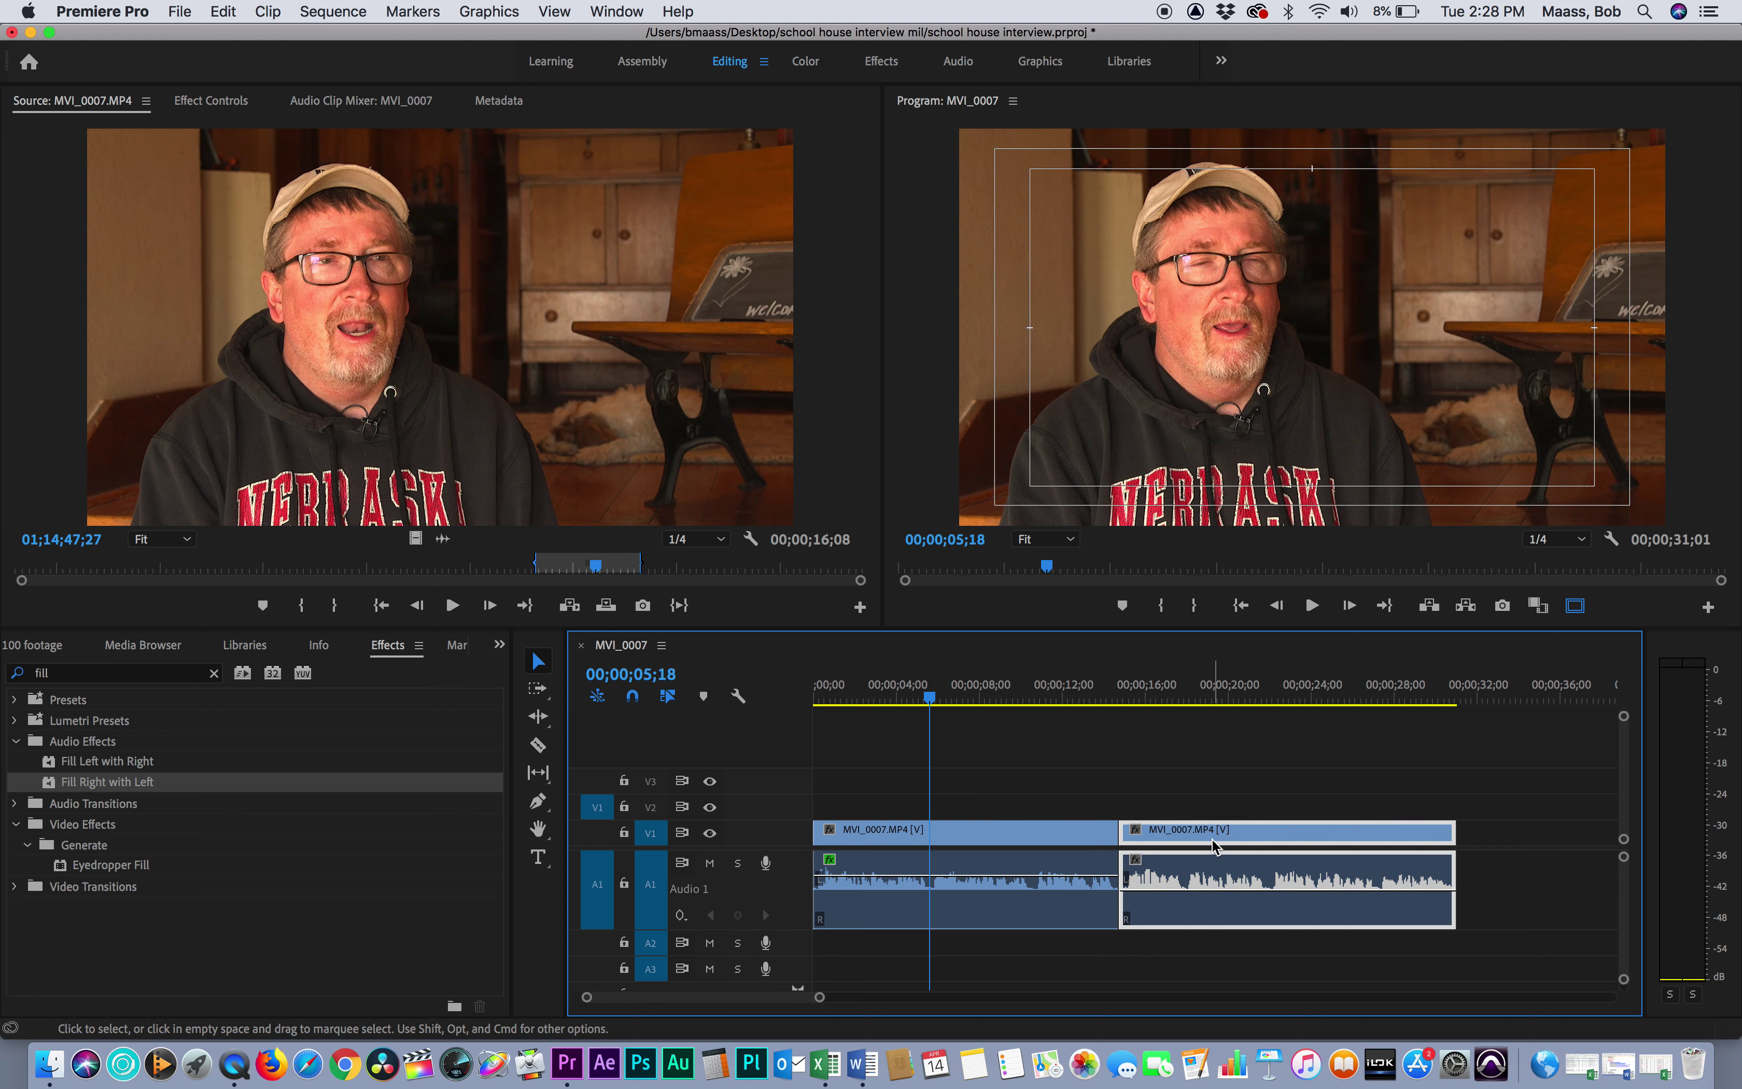
right_click(1215, 846)
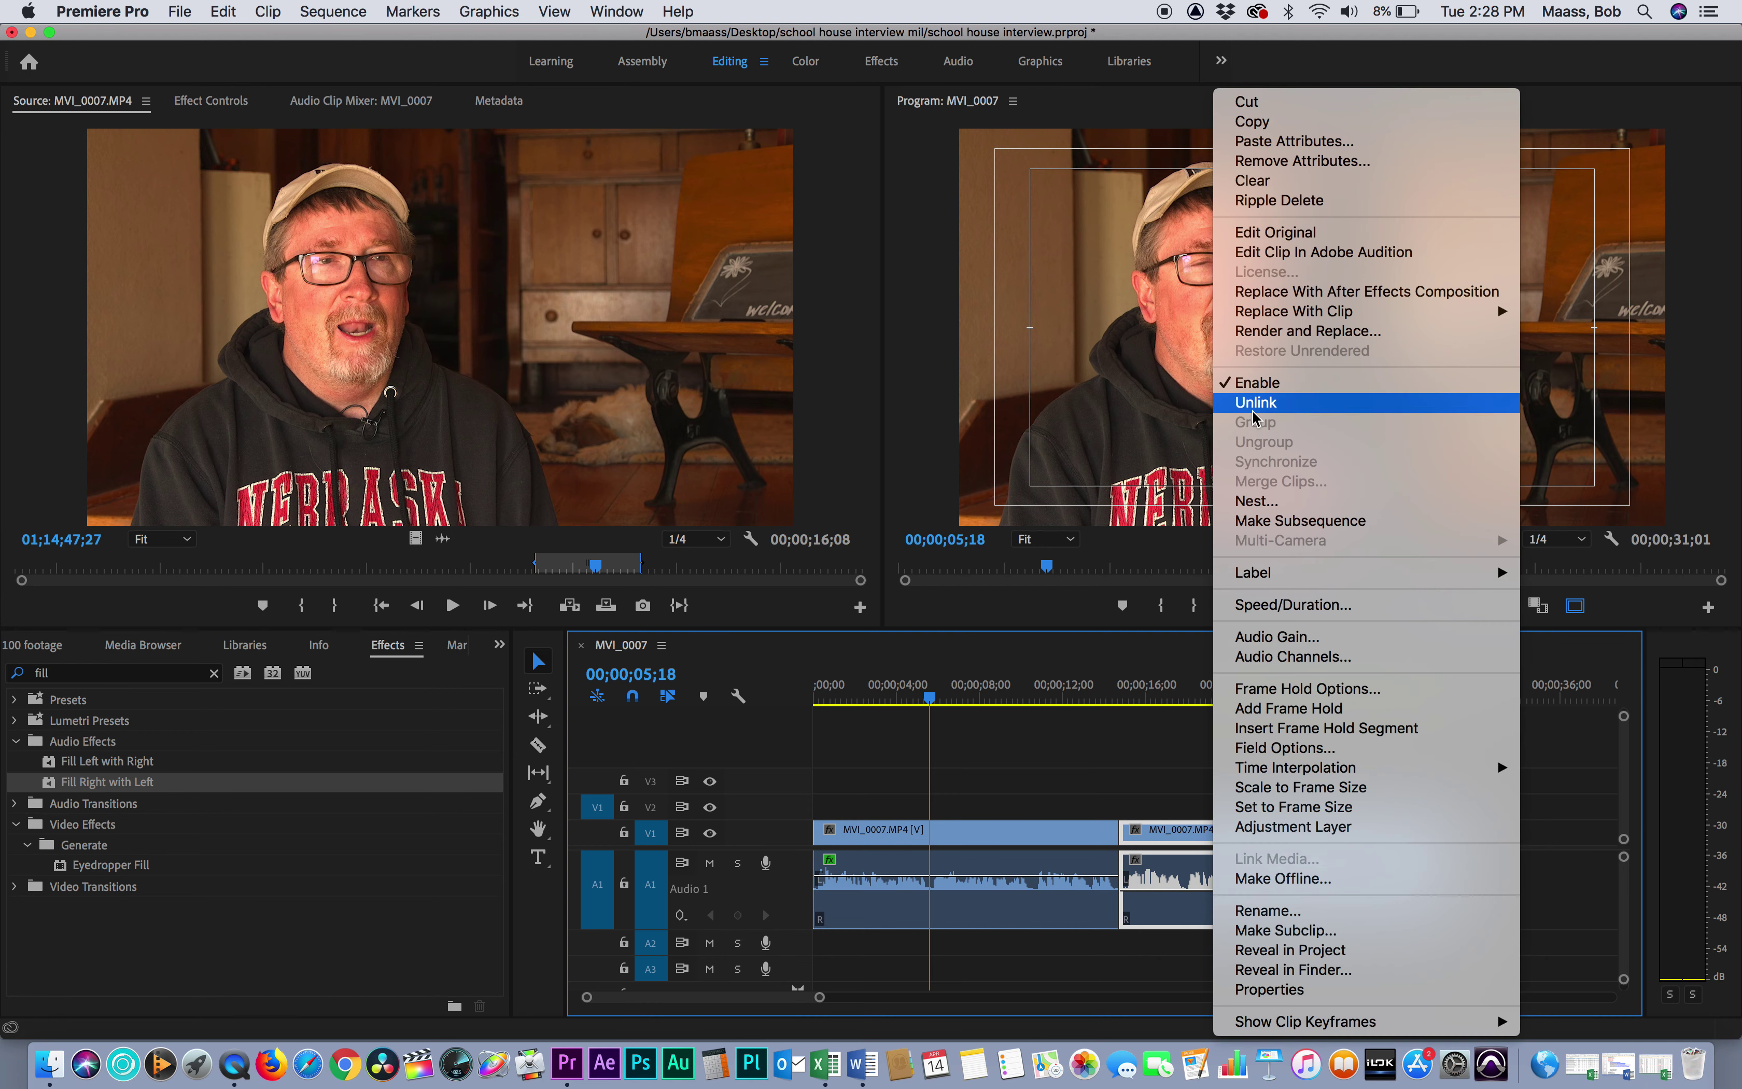
left_click(1279, 142)
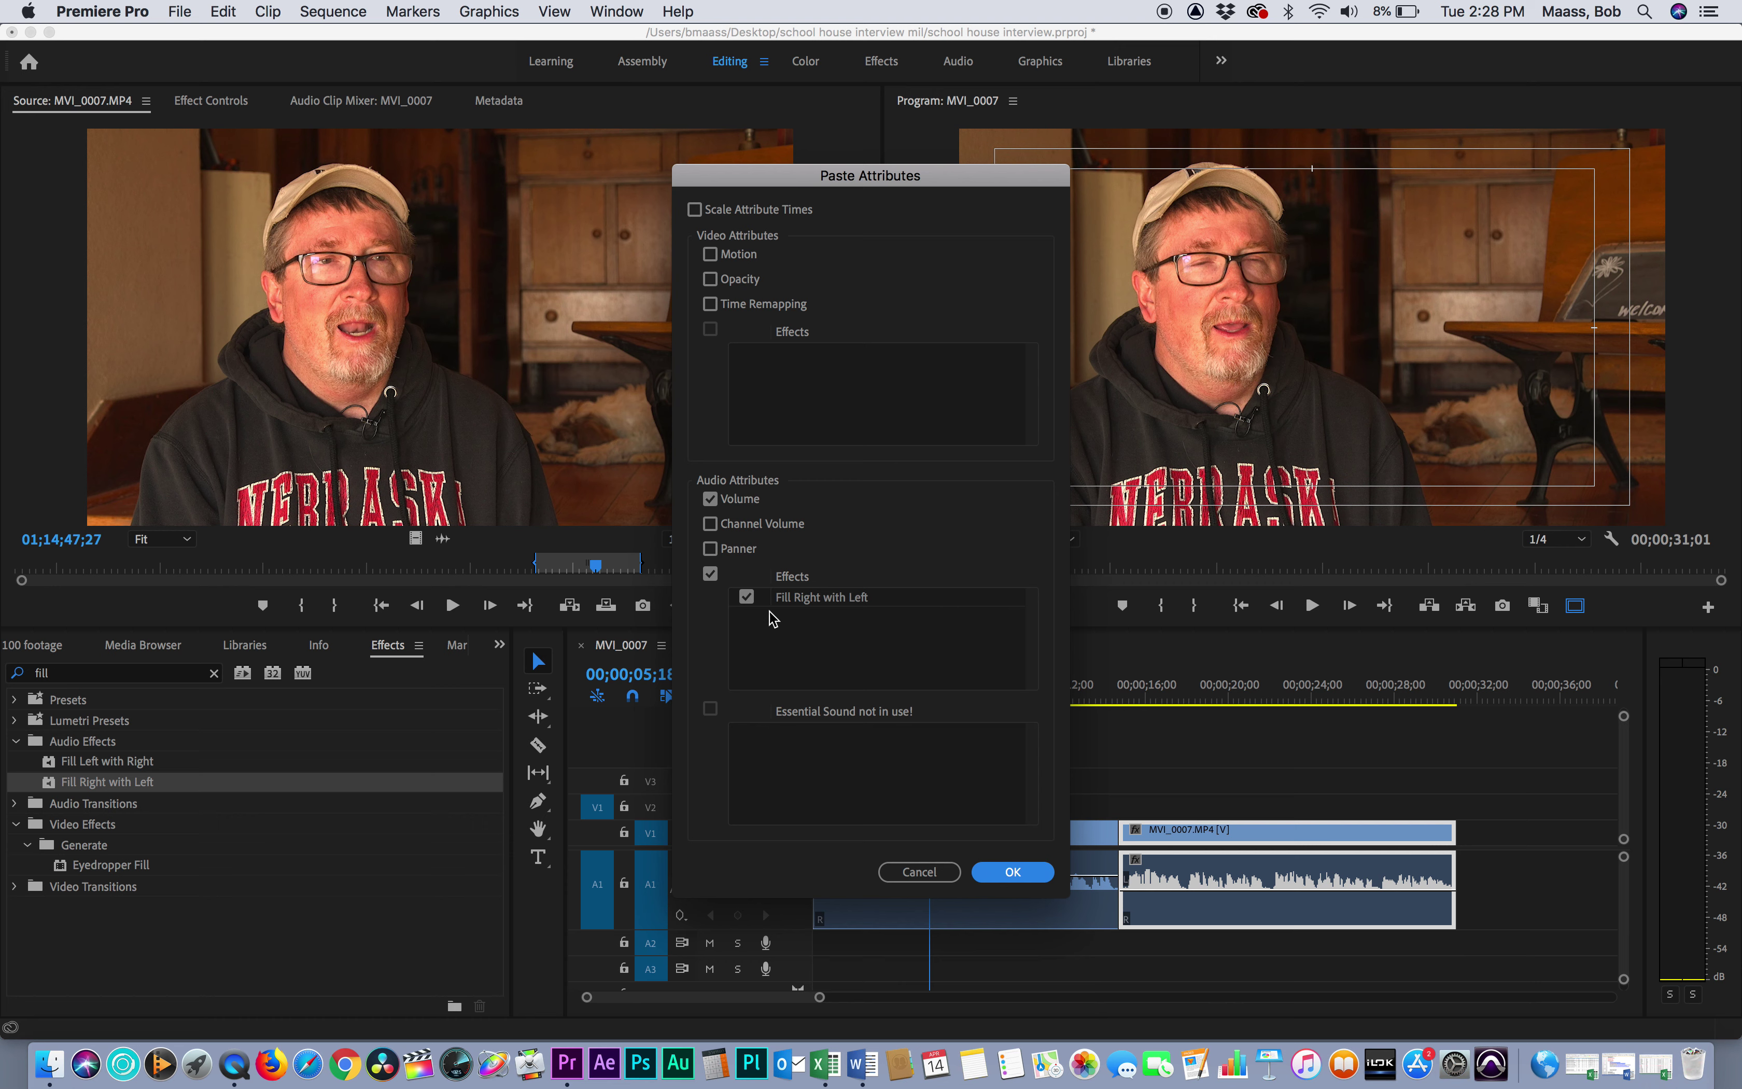
left_click(1032, 873)
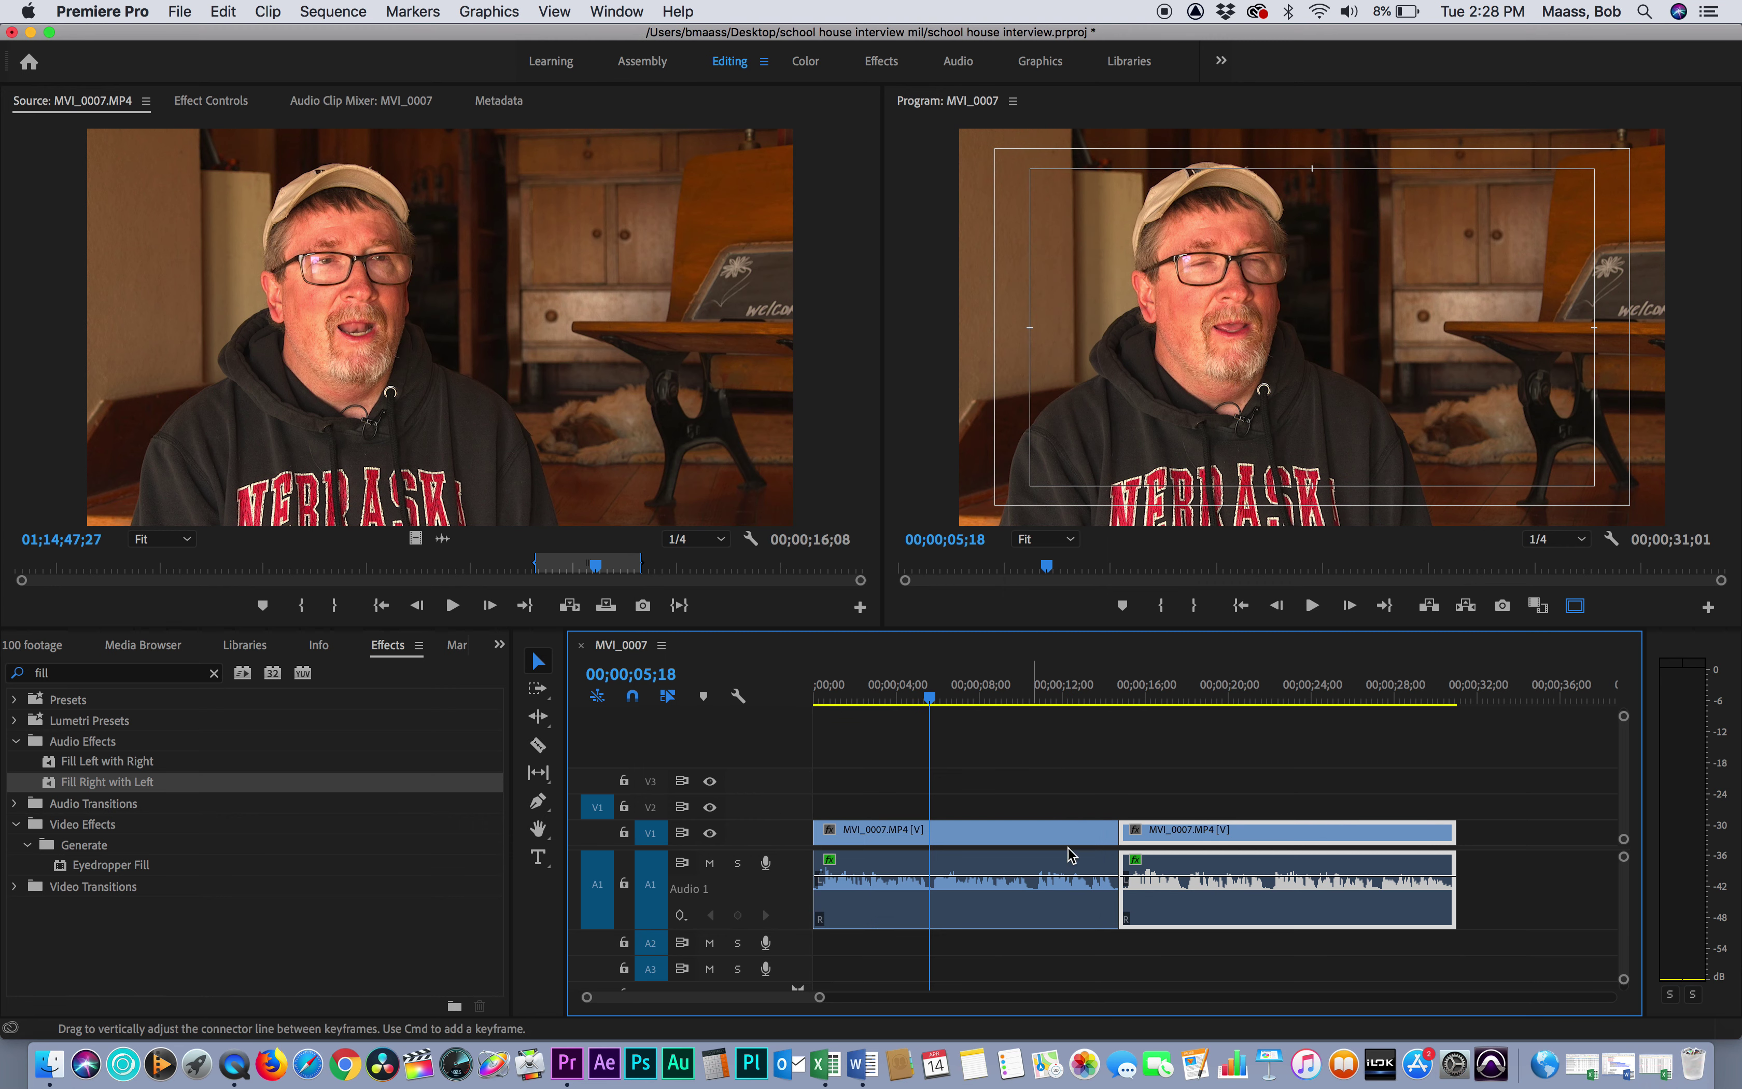
- Play the sequence from its beginning into the second clip to check the audio levels and the cut
left_click(1173, 699)
key("space")
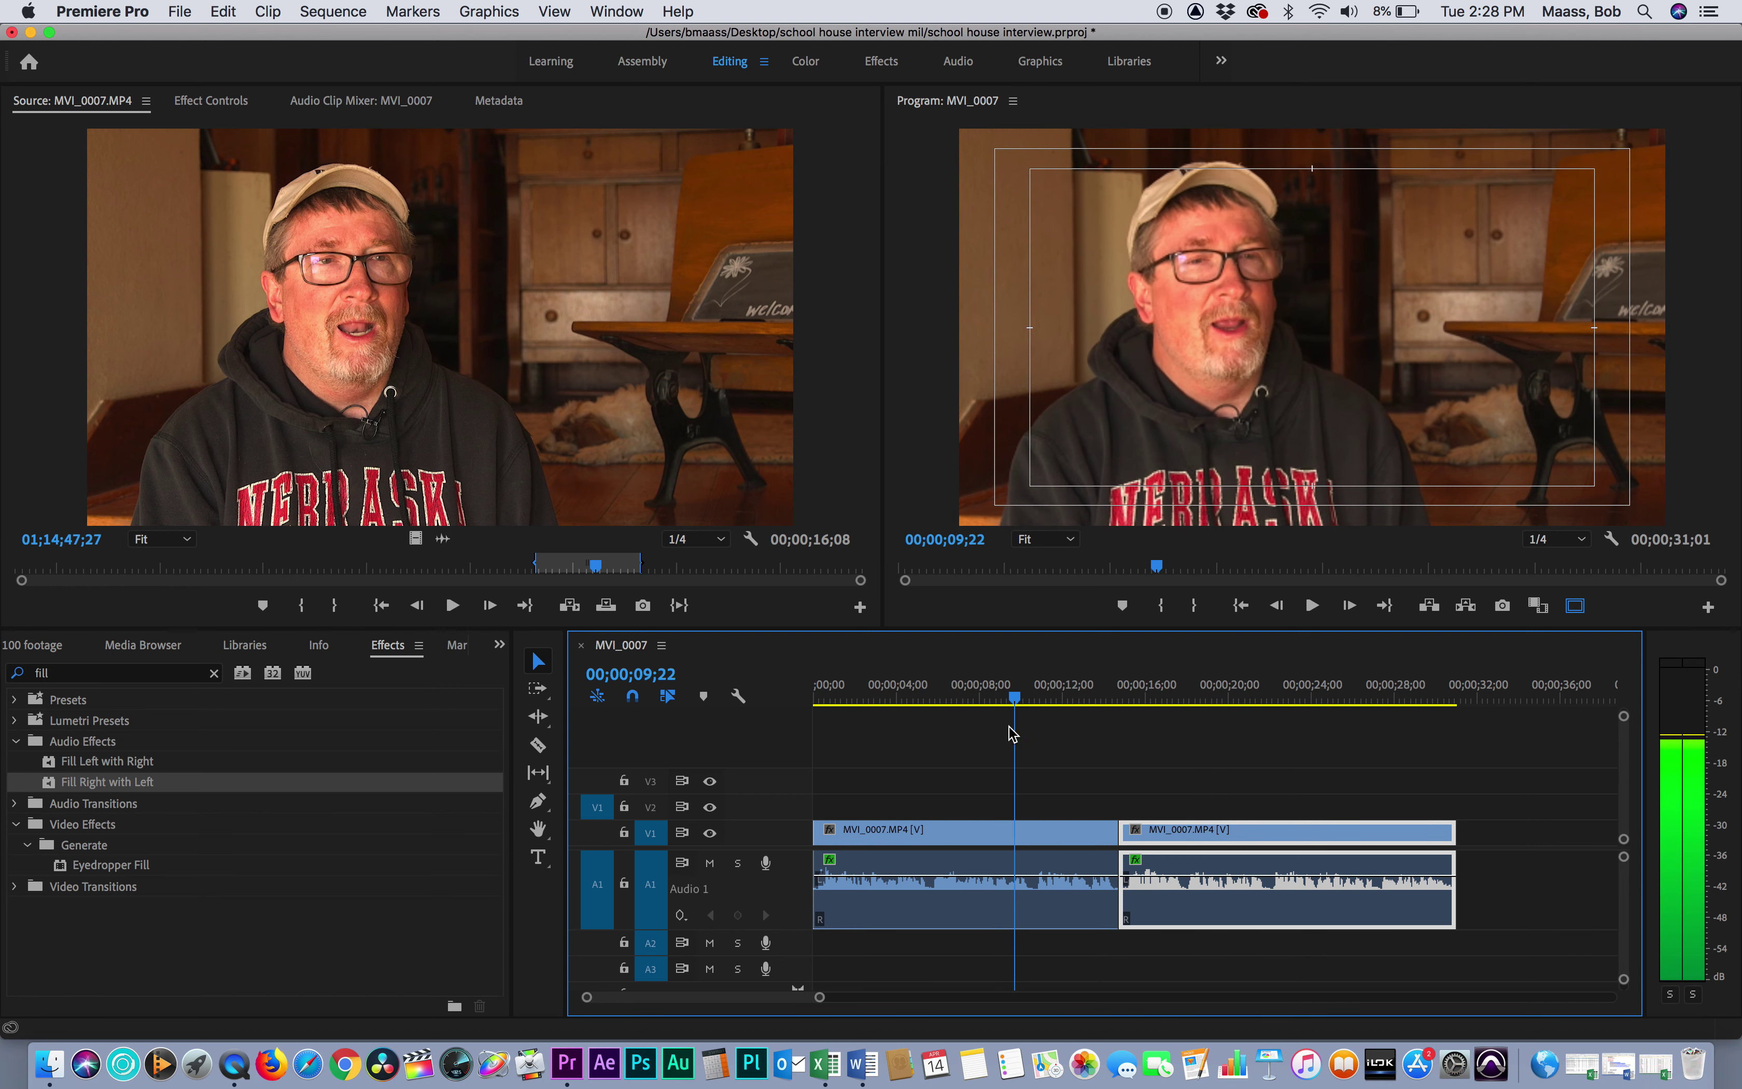
key("Home")
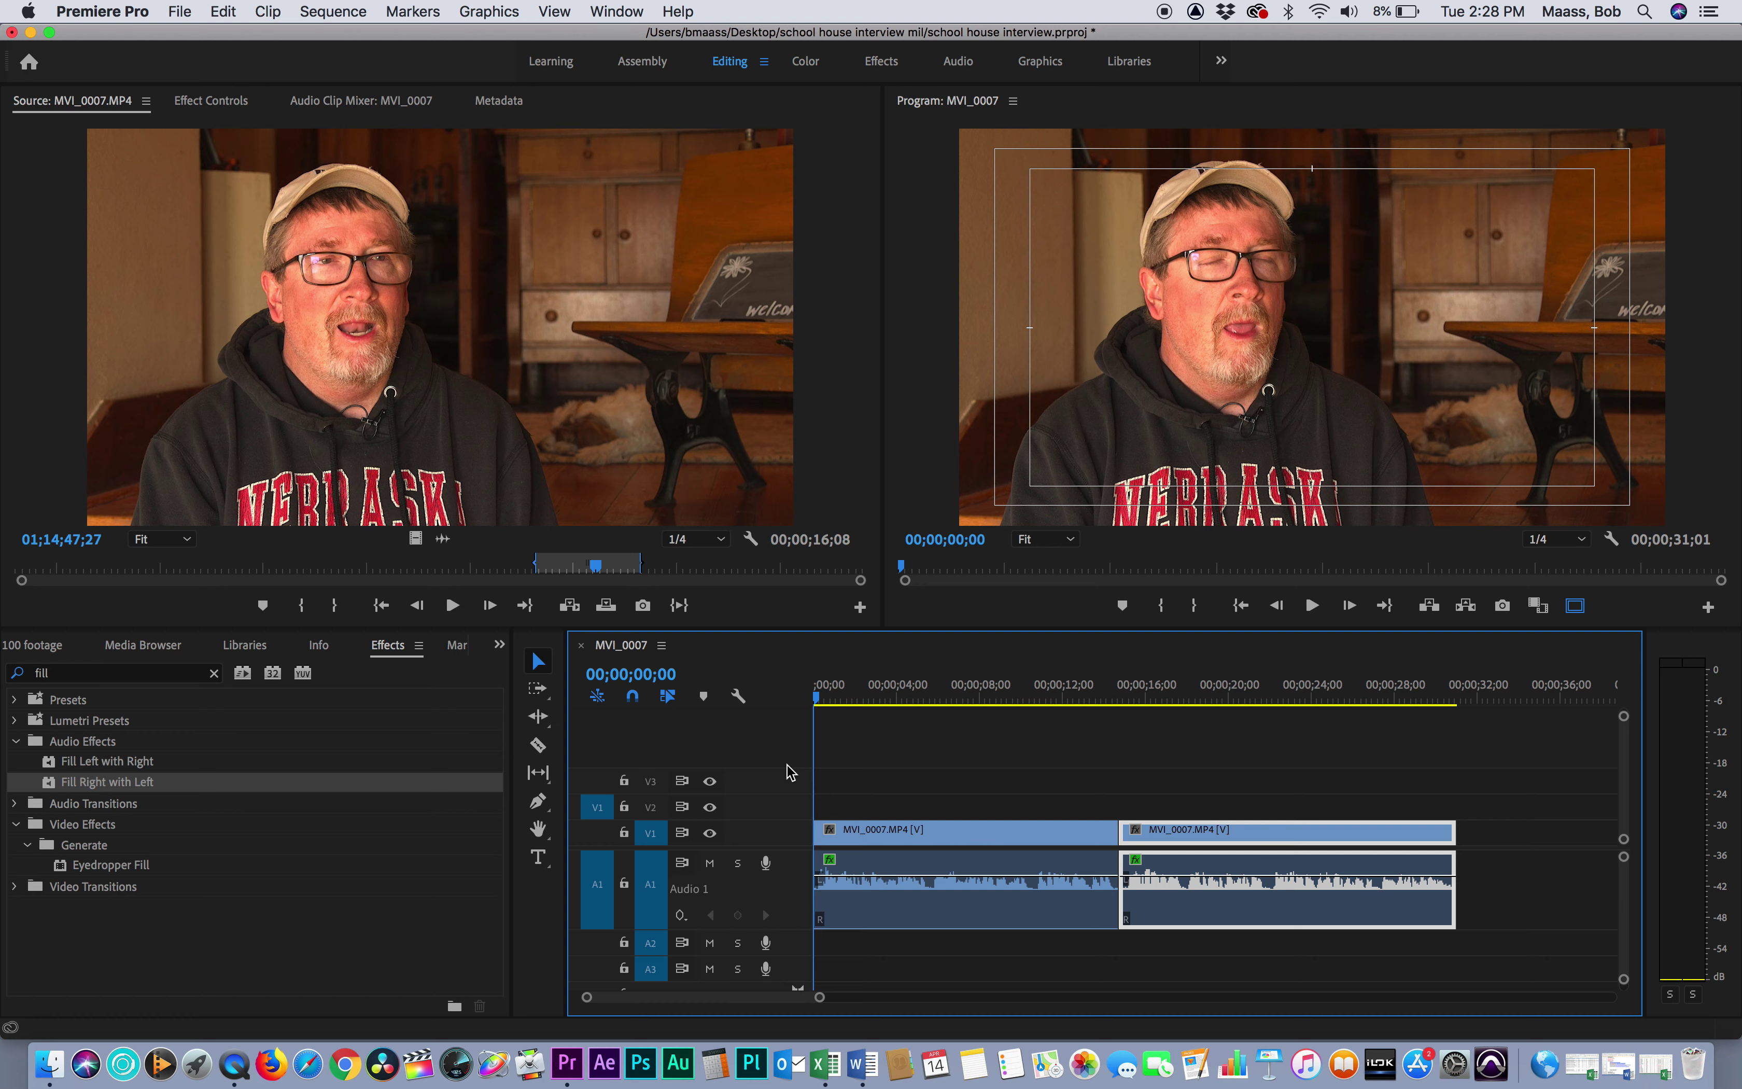
key("space")
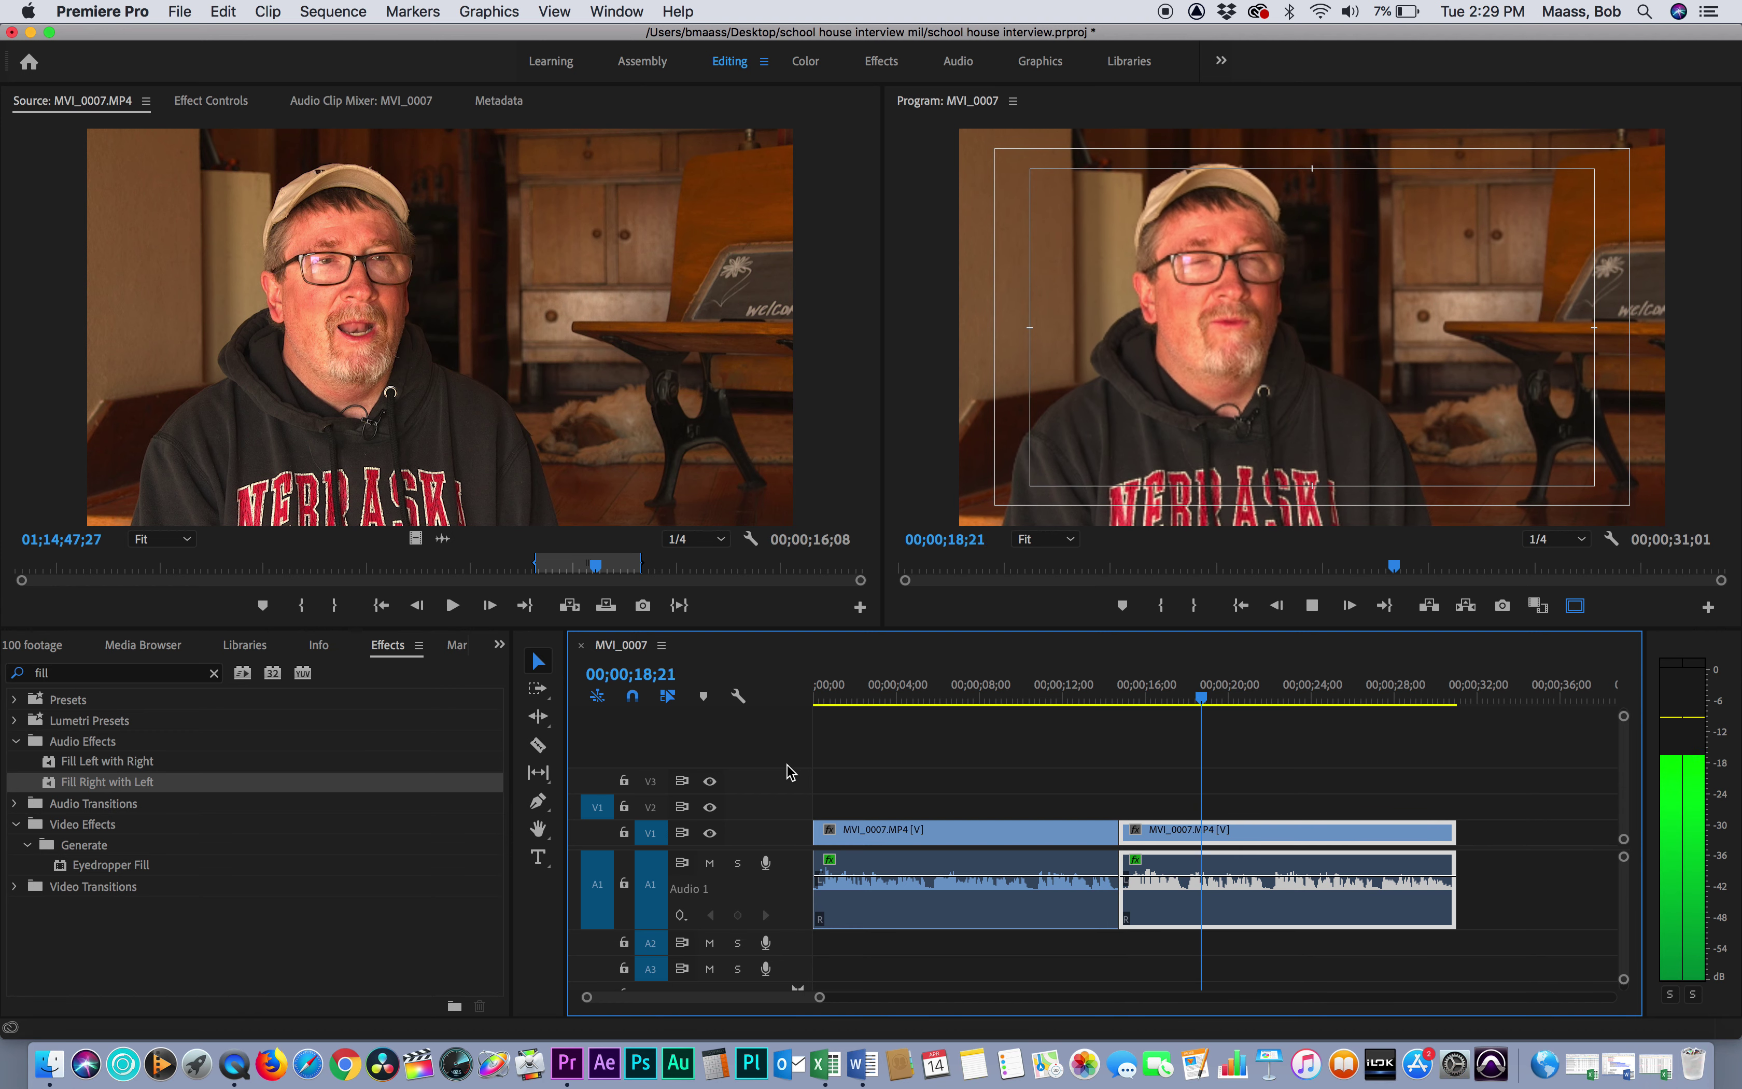
key("space")
- Trim about 9 frames off the end of the first clip and close the gap so the second clip starts at 00;00;14;14
left_click_drag(1203, 697, 1116, 700)
key("=")
key("=")
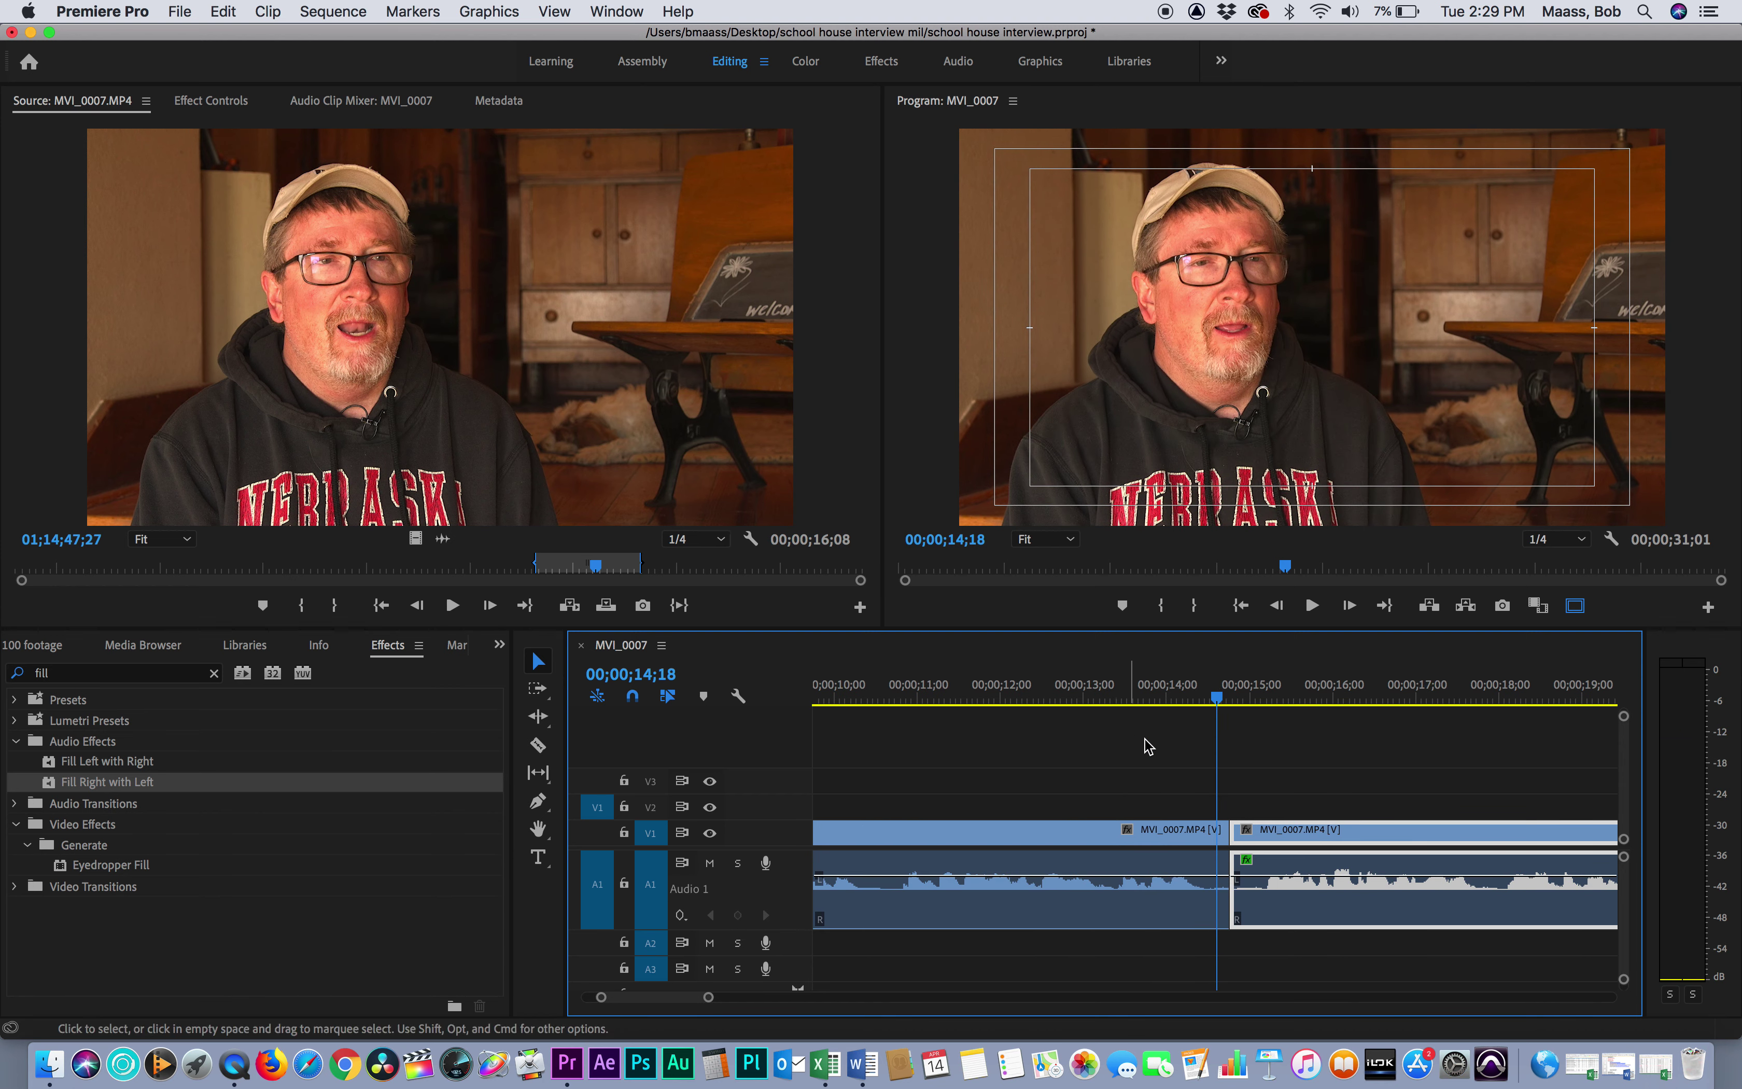
mouse_move(1236, 828)
left_mouse_down()
mouse_move(1251, 830)
mouse_move(1203, 840)
left_mouse_up()
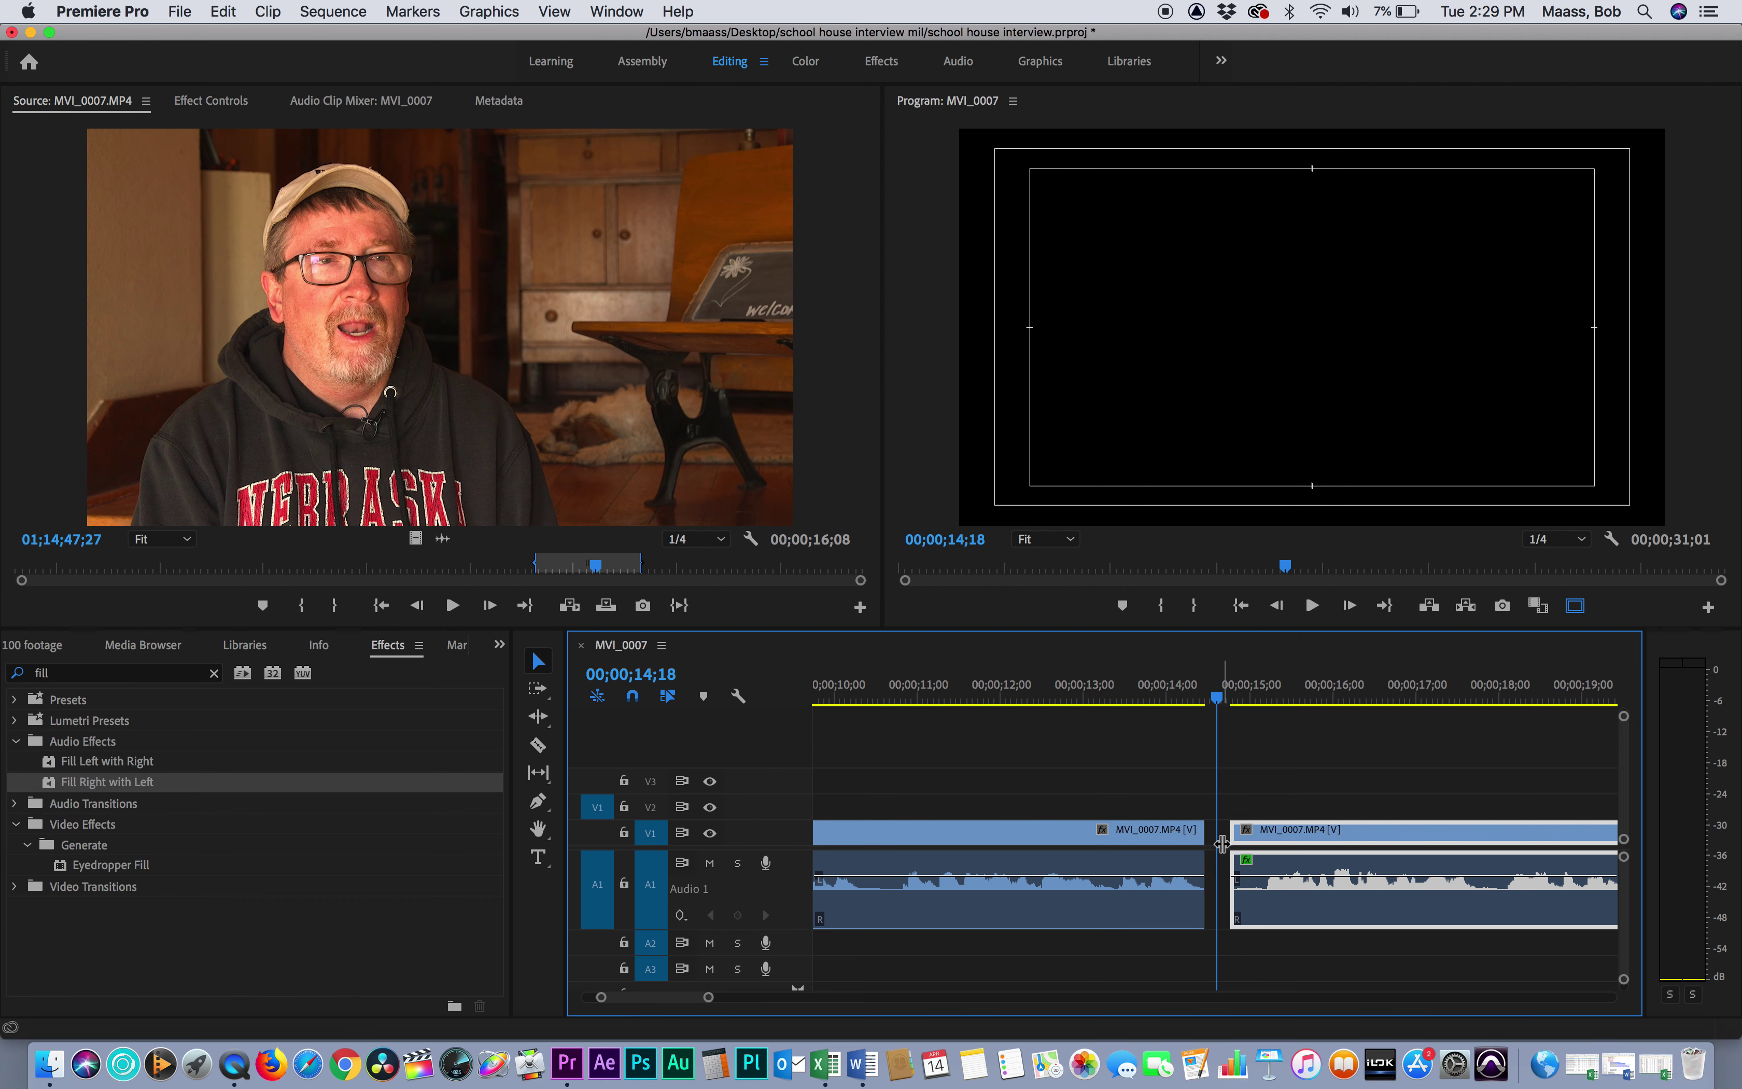
key("=")
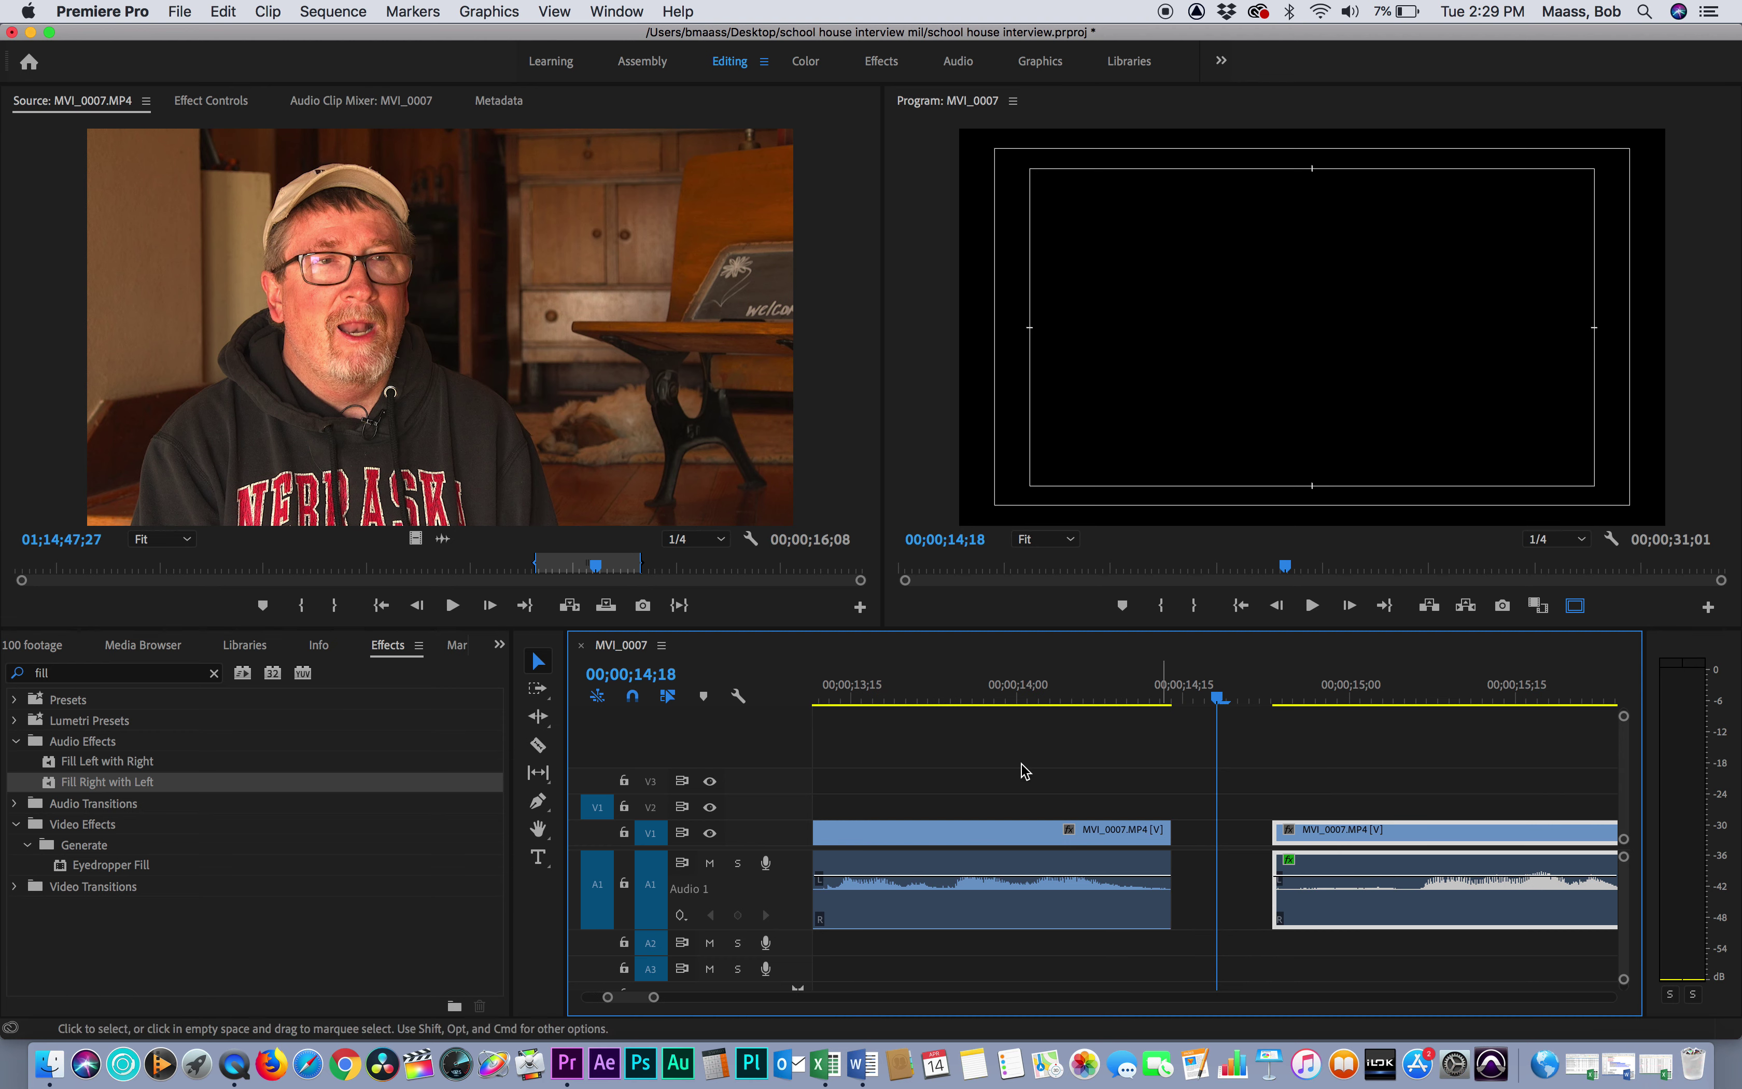
left_click(1231, 844)
key("Delete")
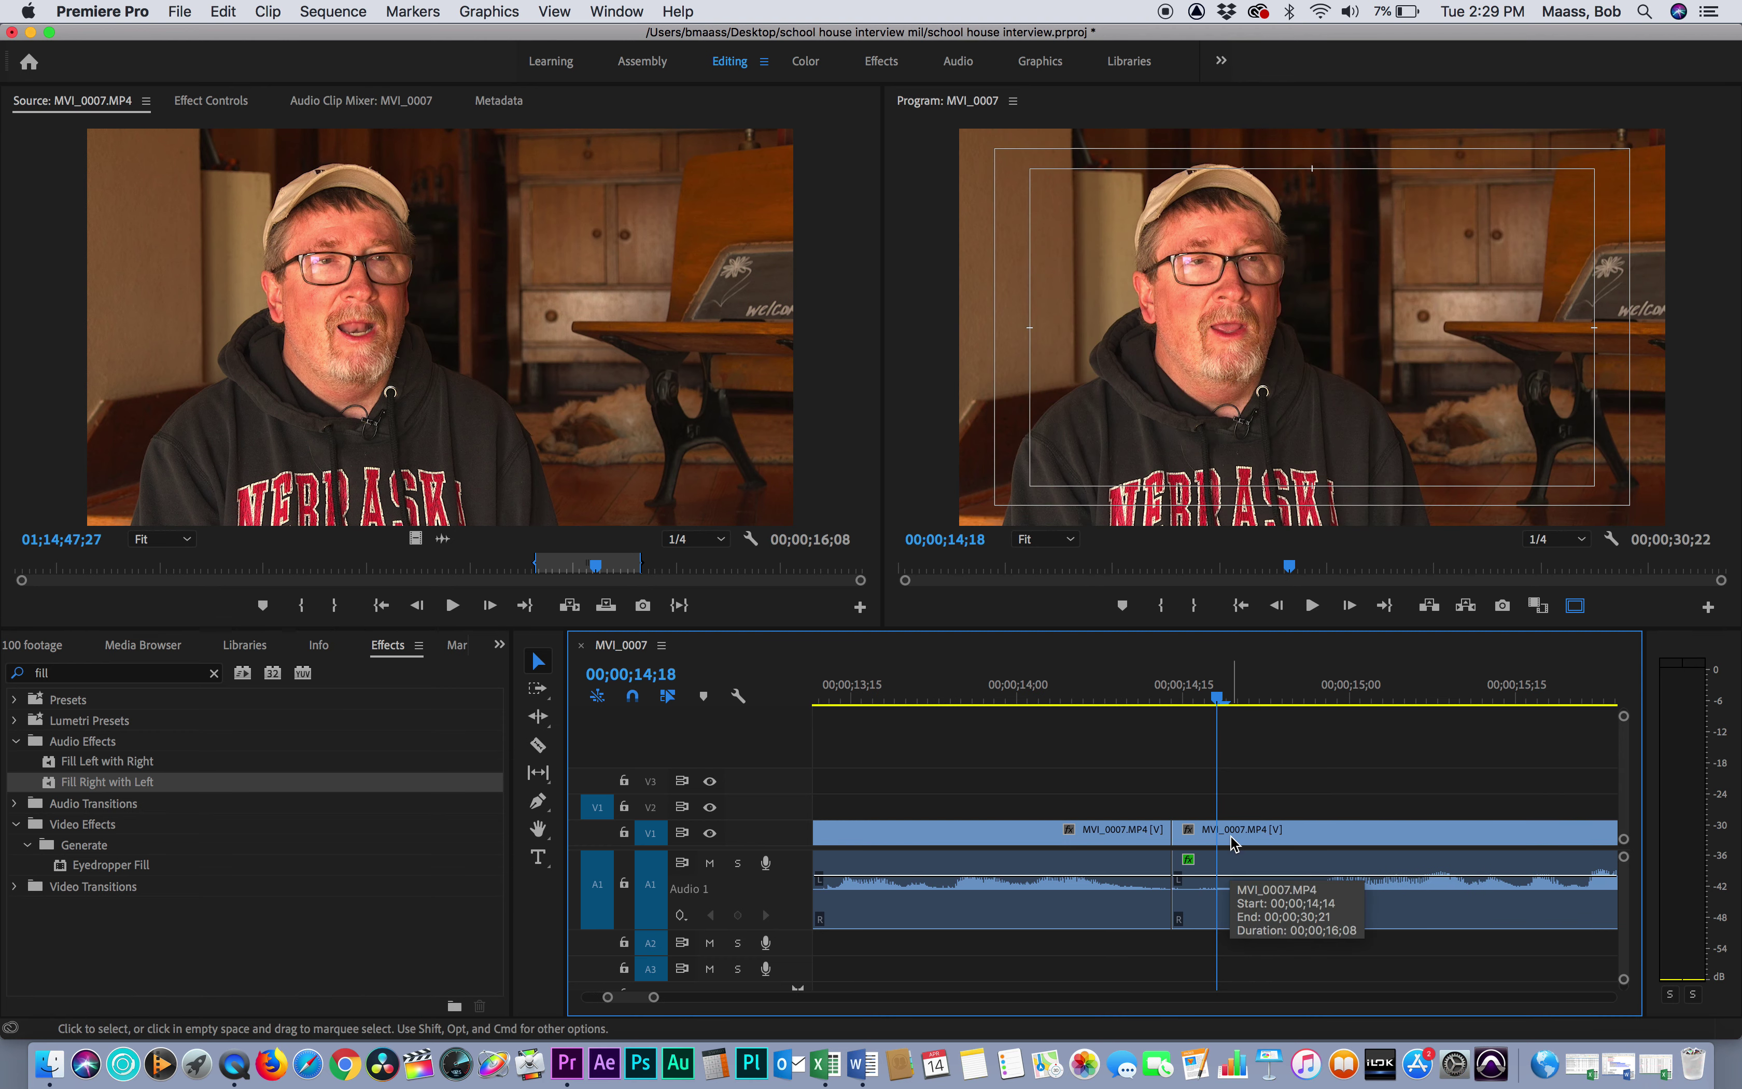
- Fit the whole sequence in the timeline and play repeatedly across the cut between the two clips to check the edit
left_click(1149, 700)
key("backslash")
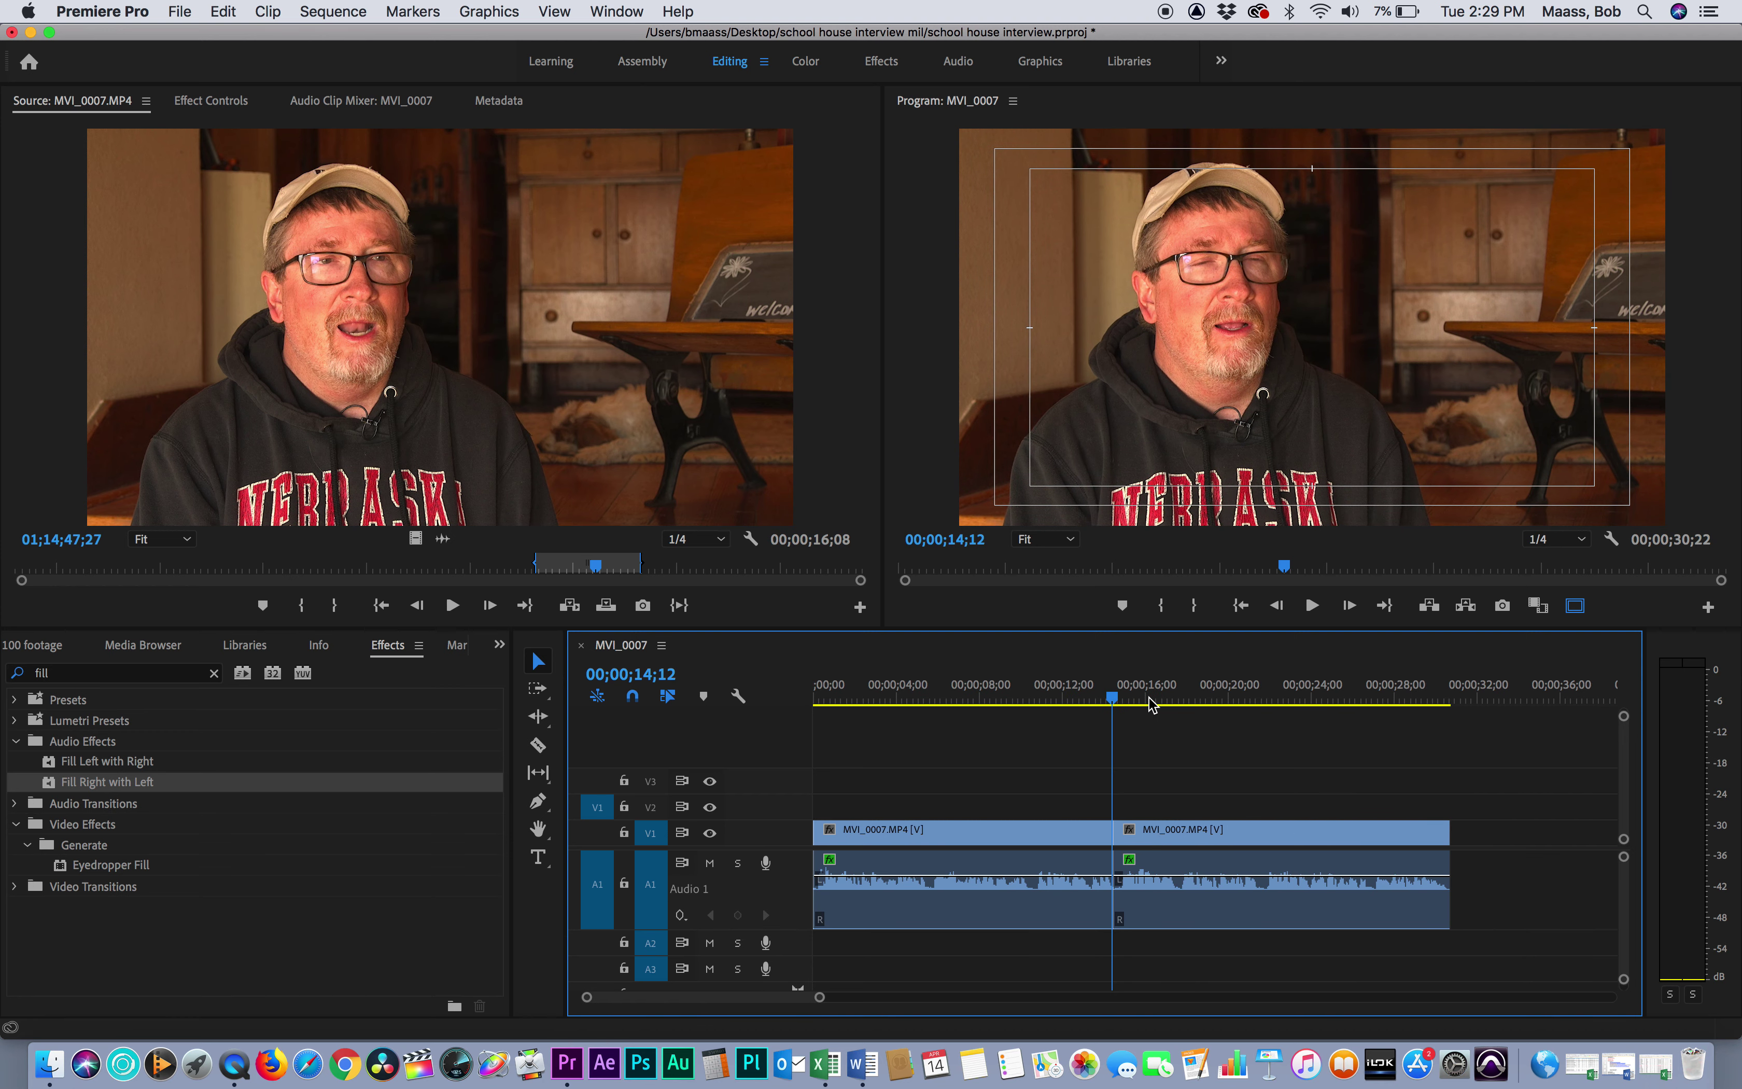
left_click(1052, 684)
key("space")
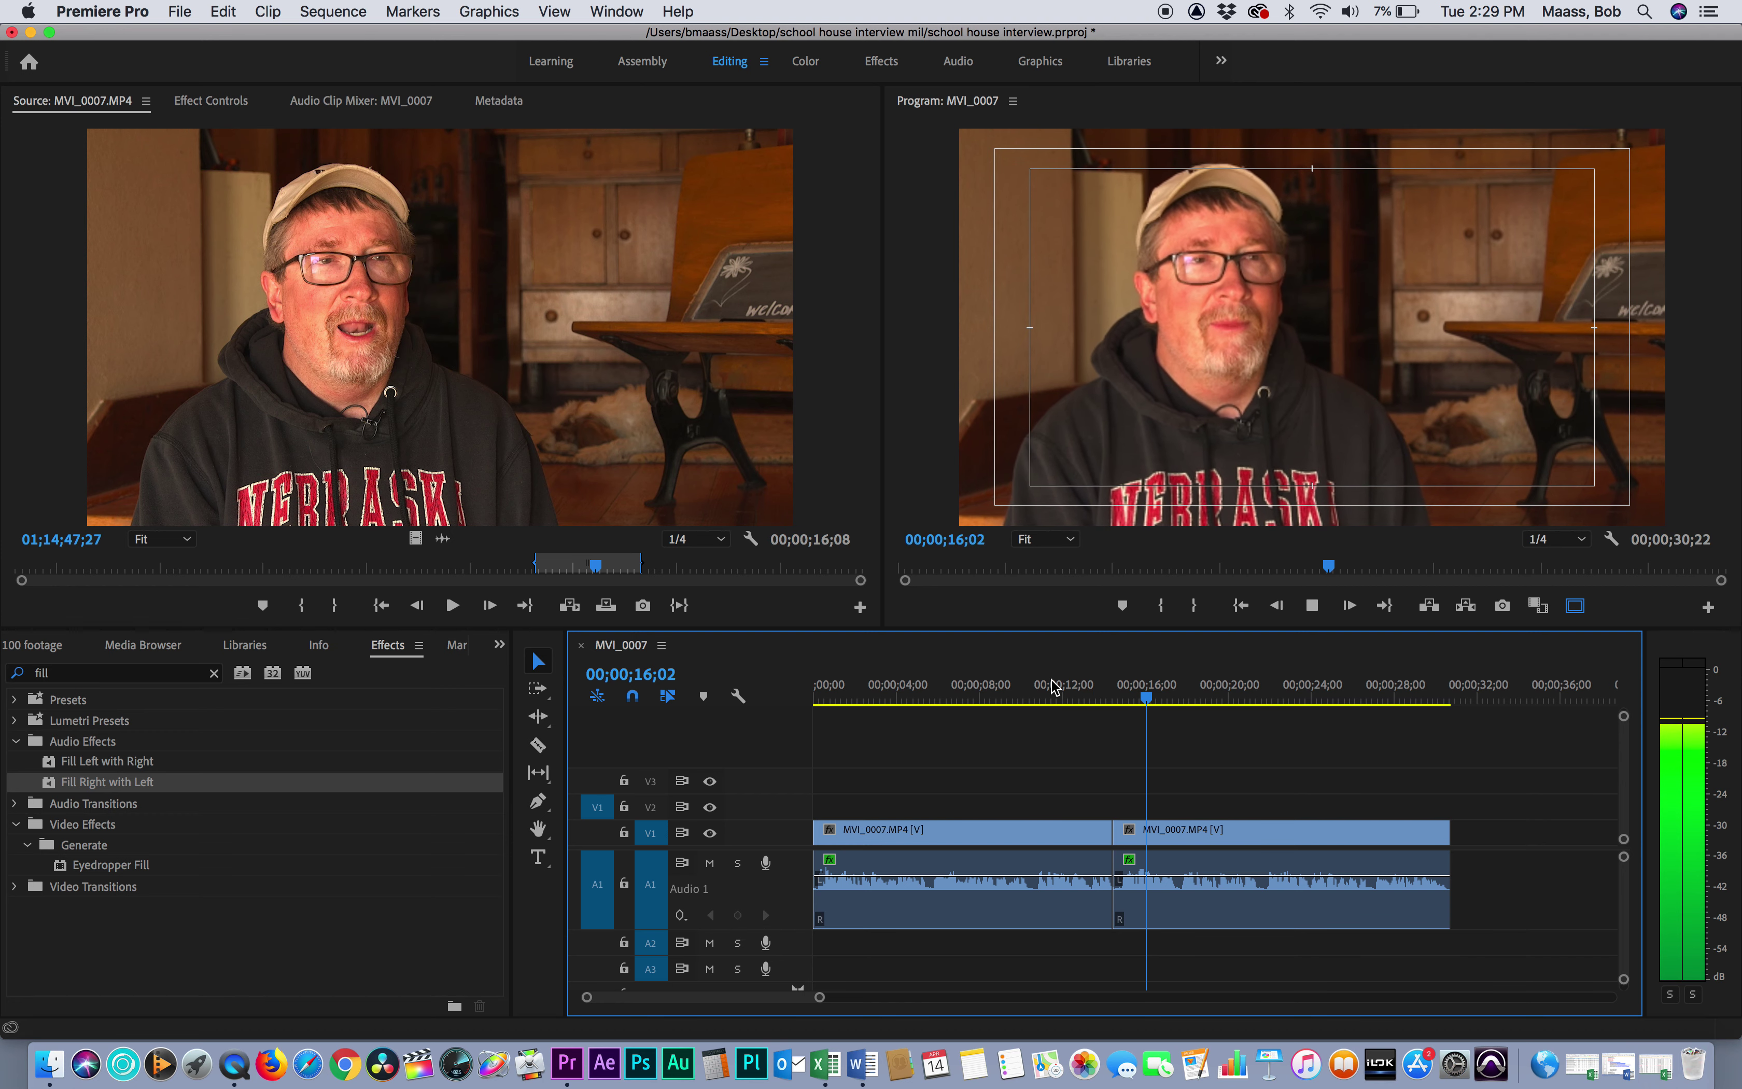
key("space")
left_click(1079, 700)
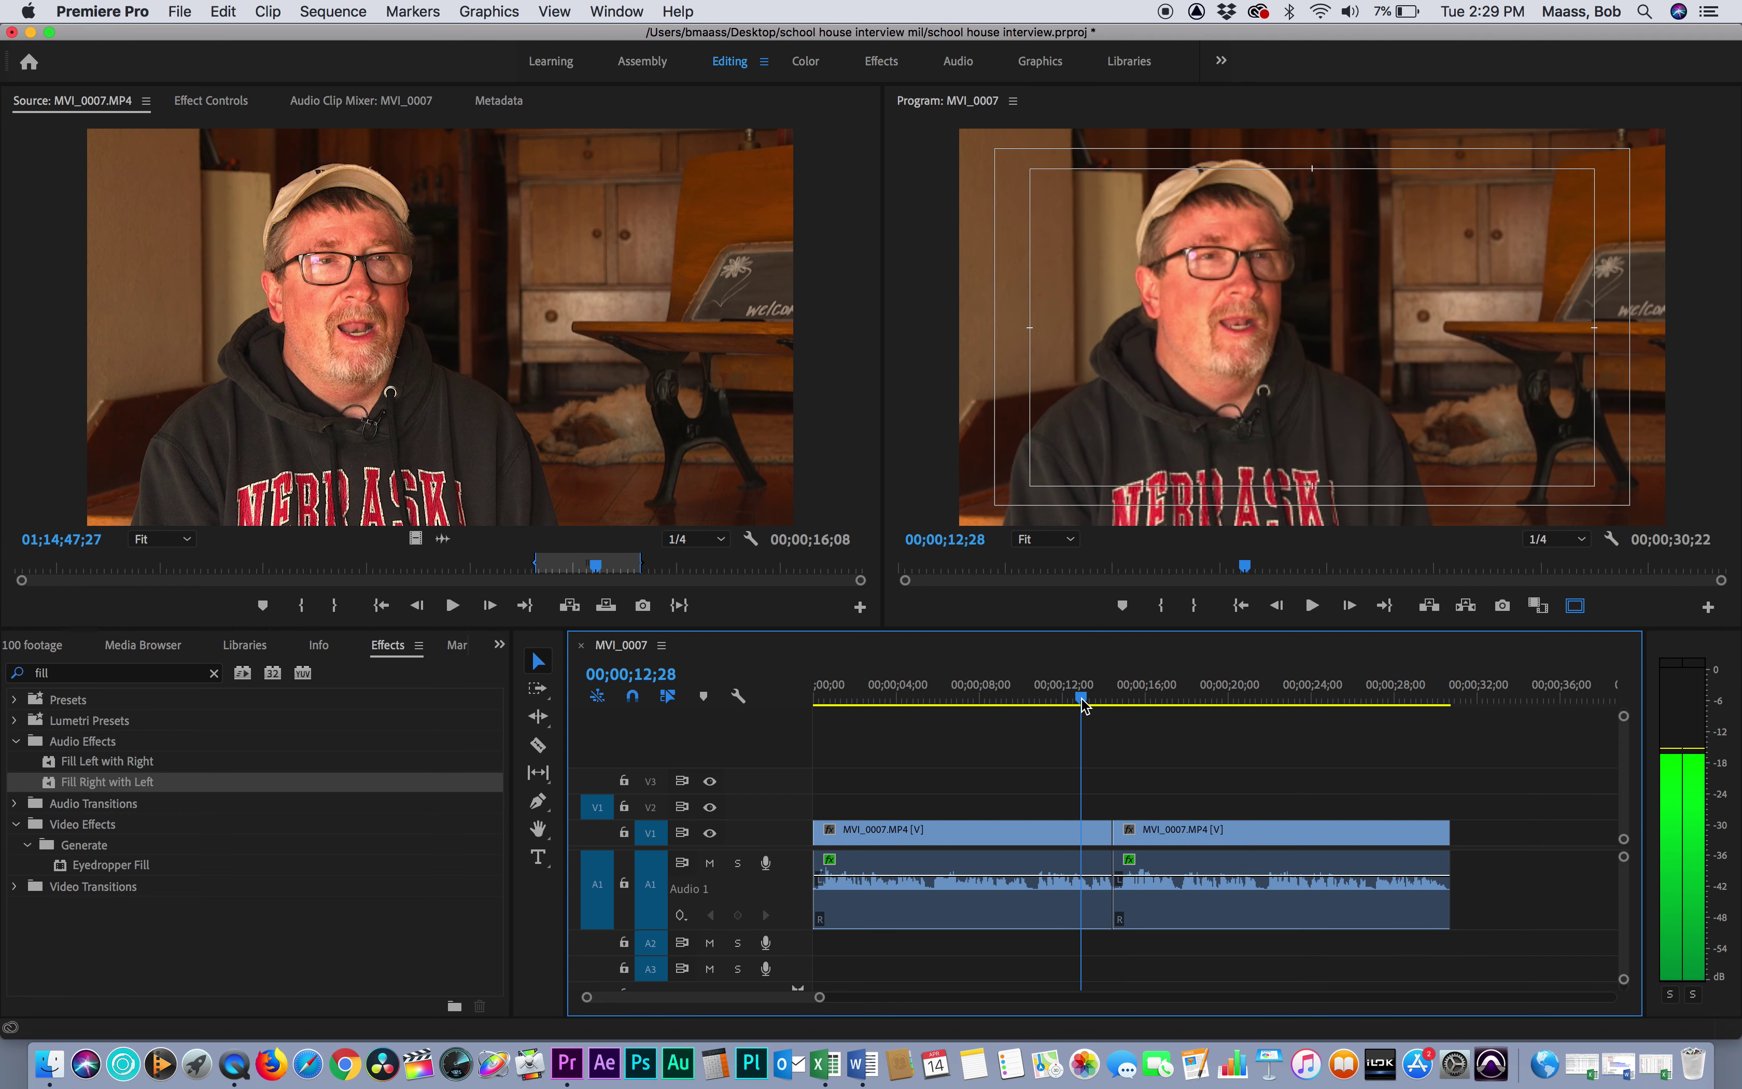
key("space")
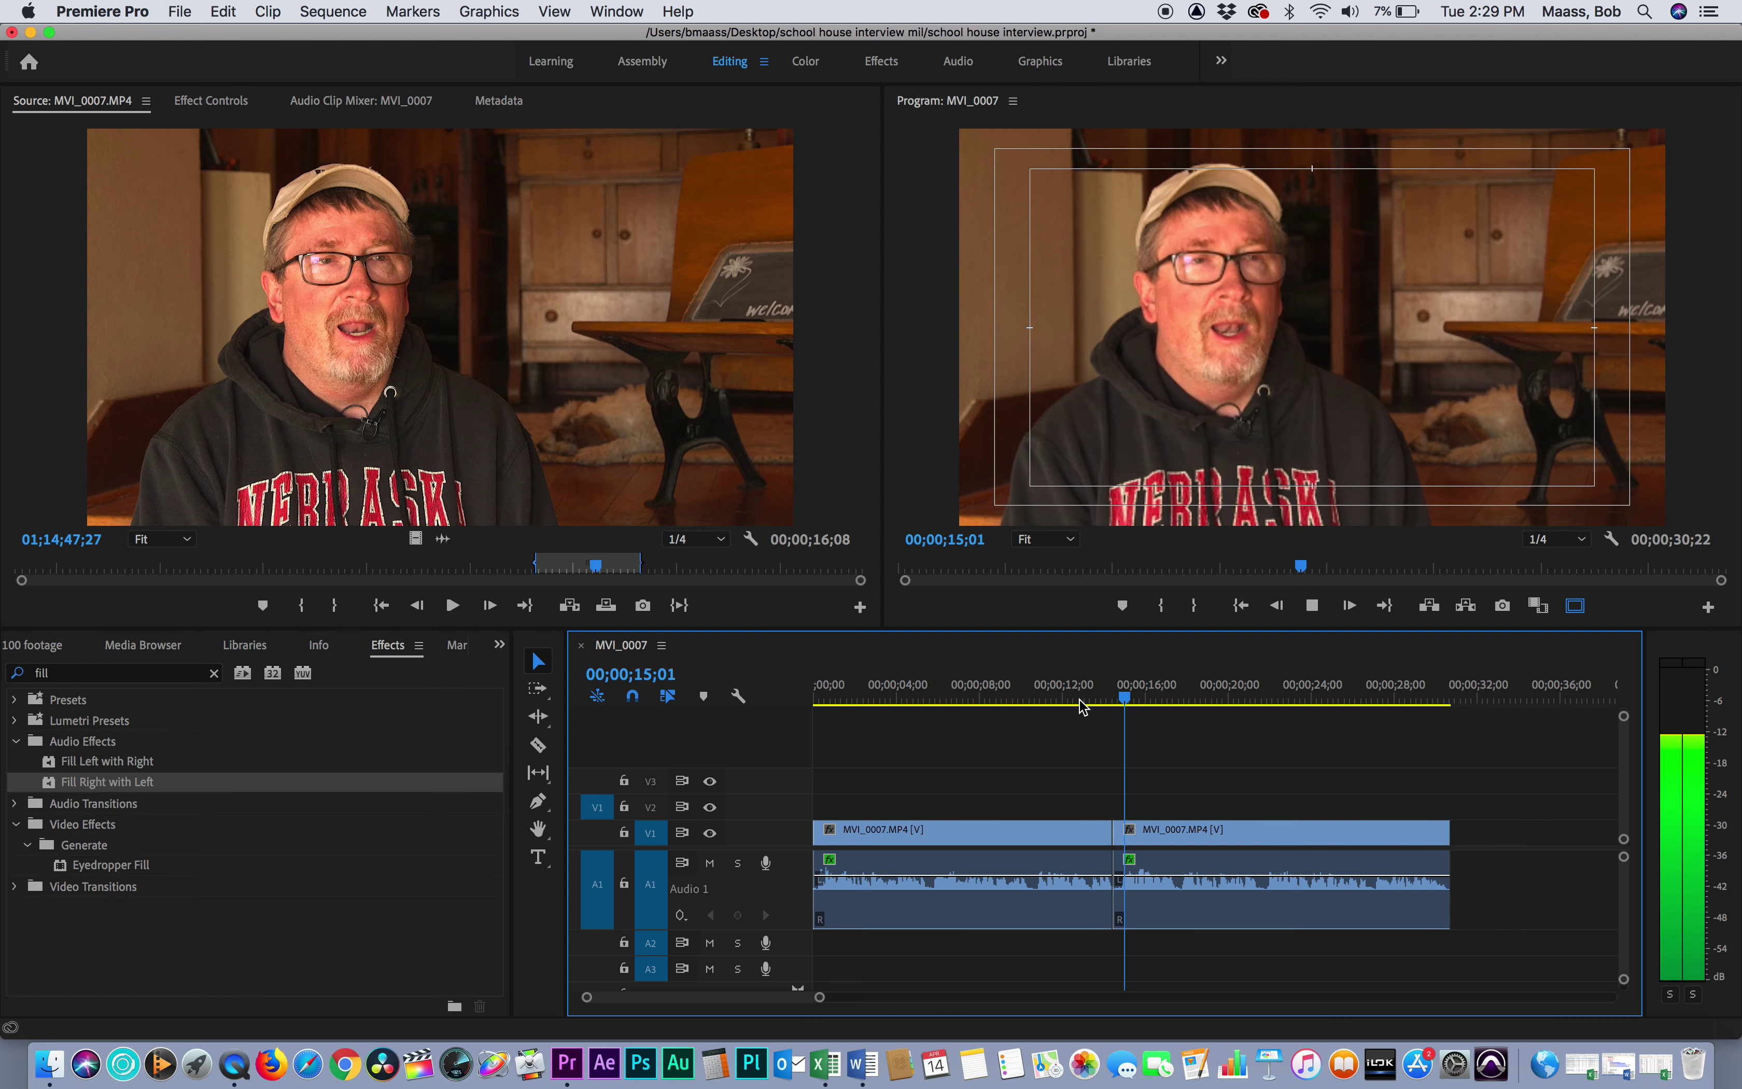
key("space")
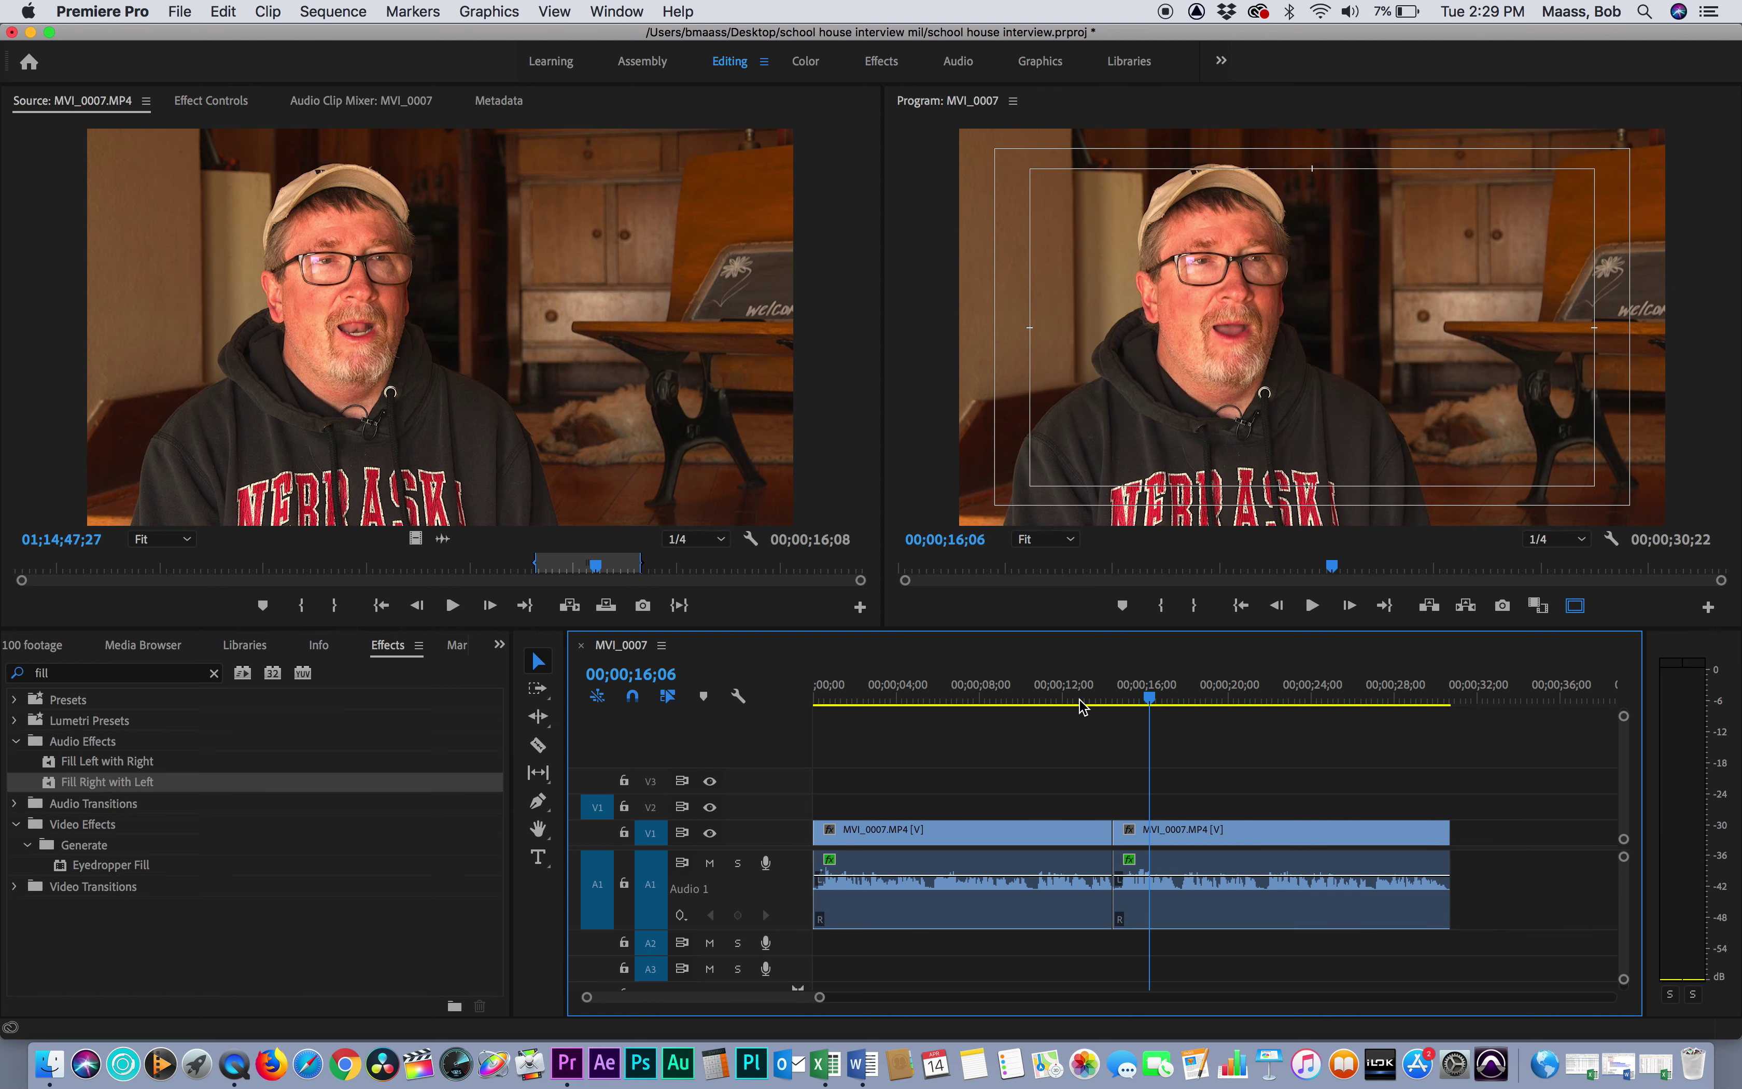
left_click(1064, 699)
key("space")
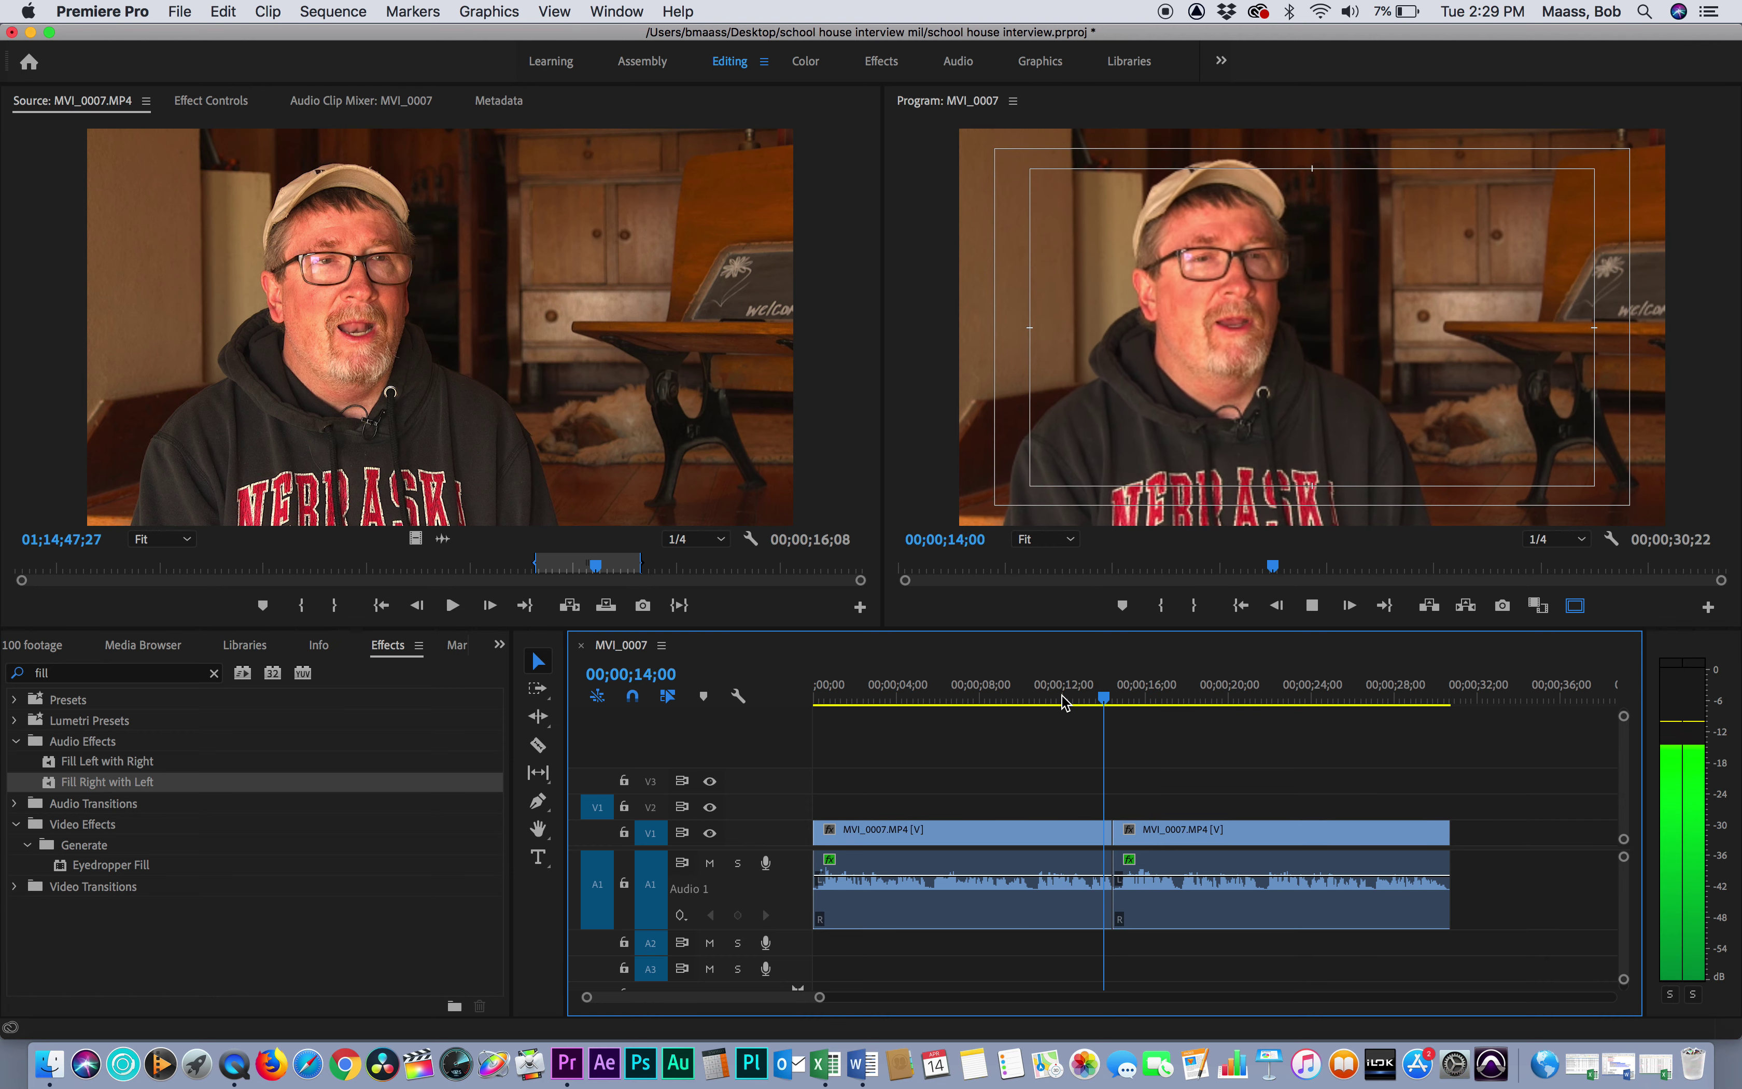
- Stop playback, open the canon m6 footage bin and load MVI_0017.MP4 as the source clip
key("space")
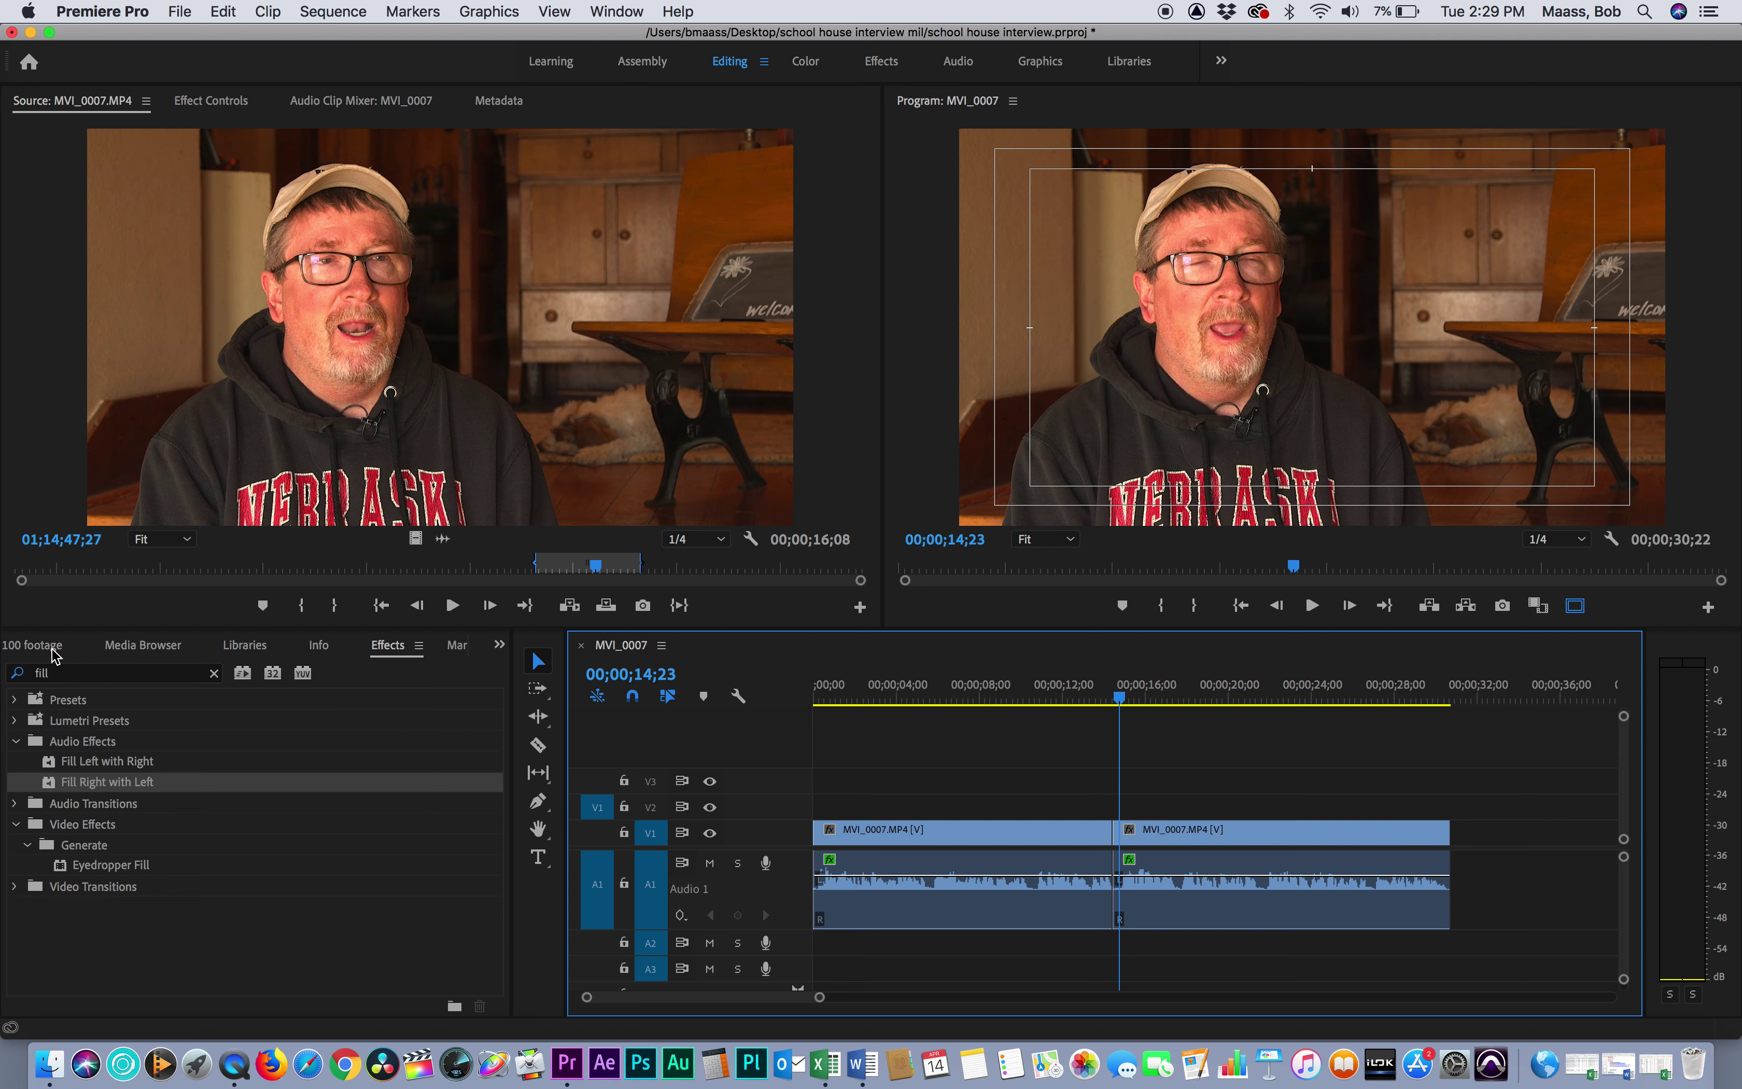
left_click(16, 742)
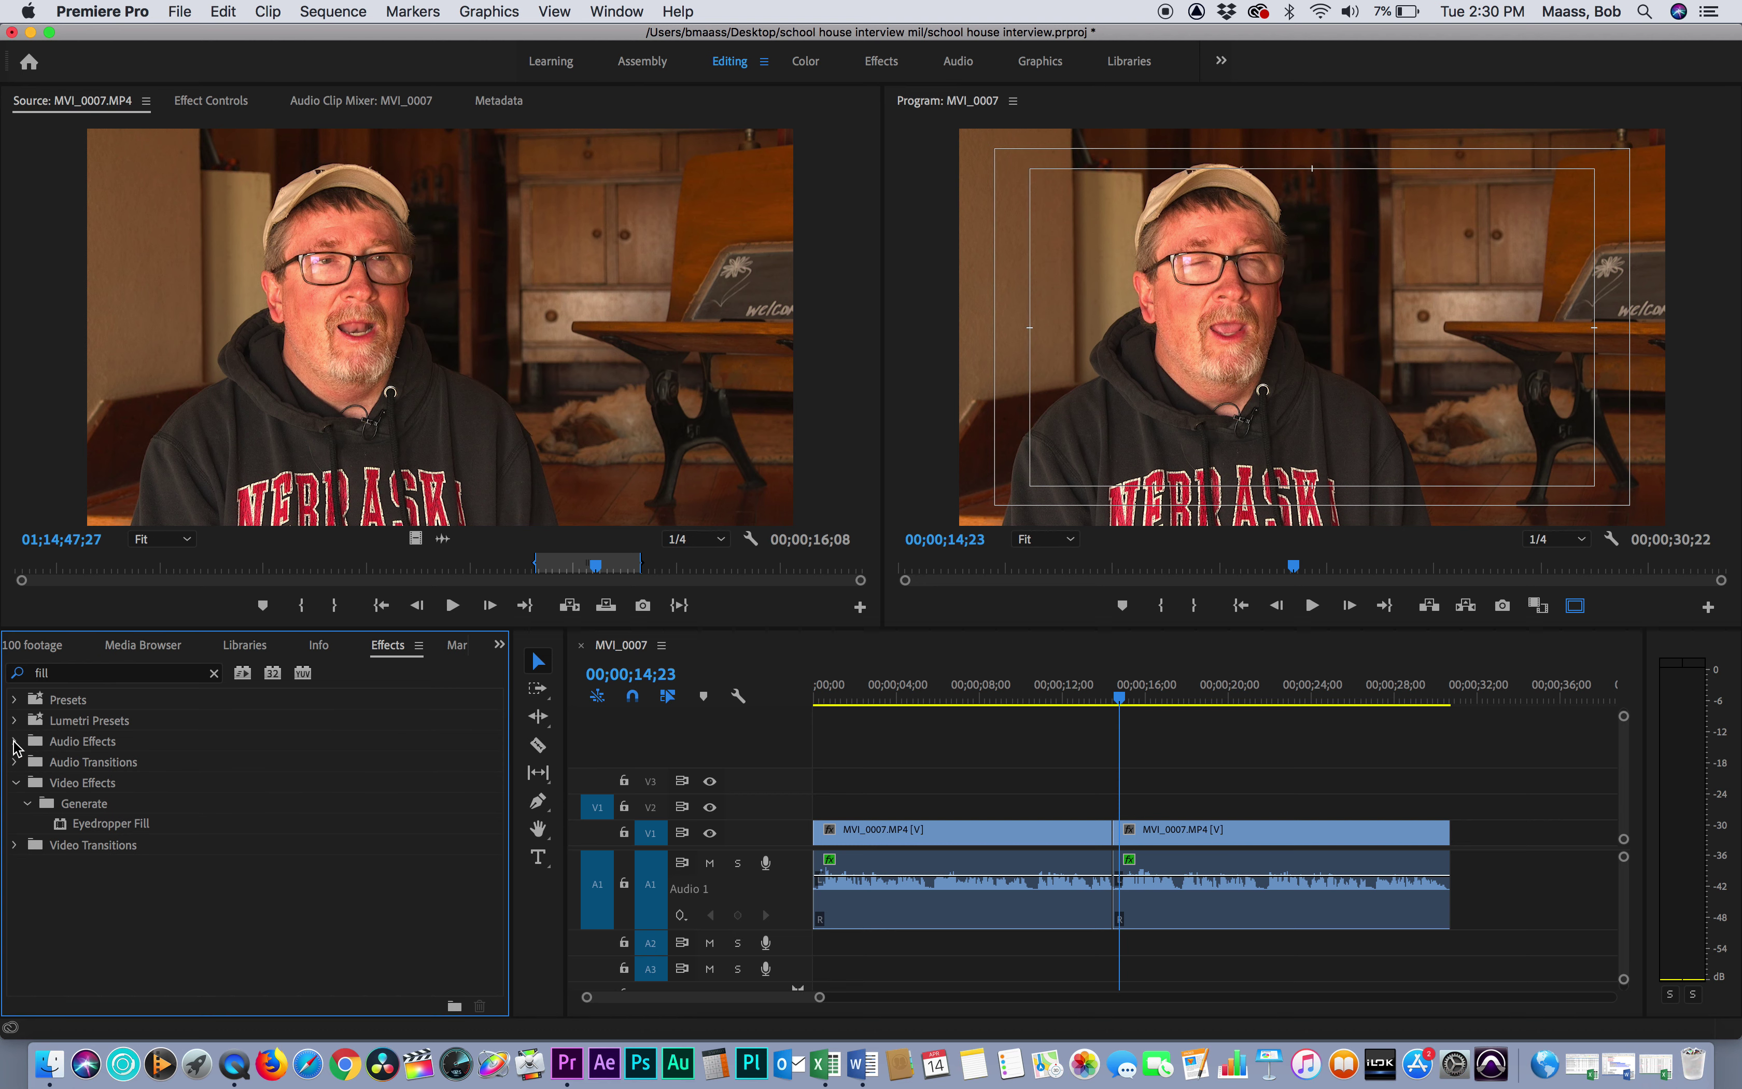
left_click(48, 645)
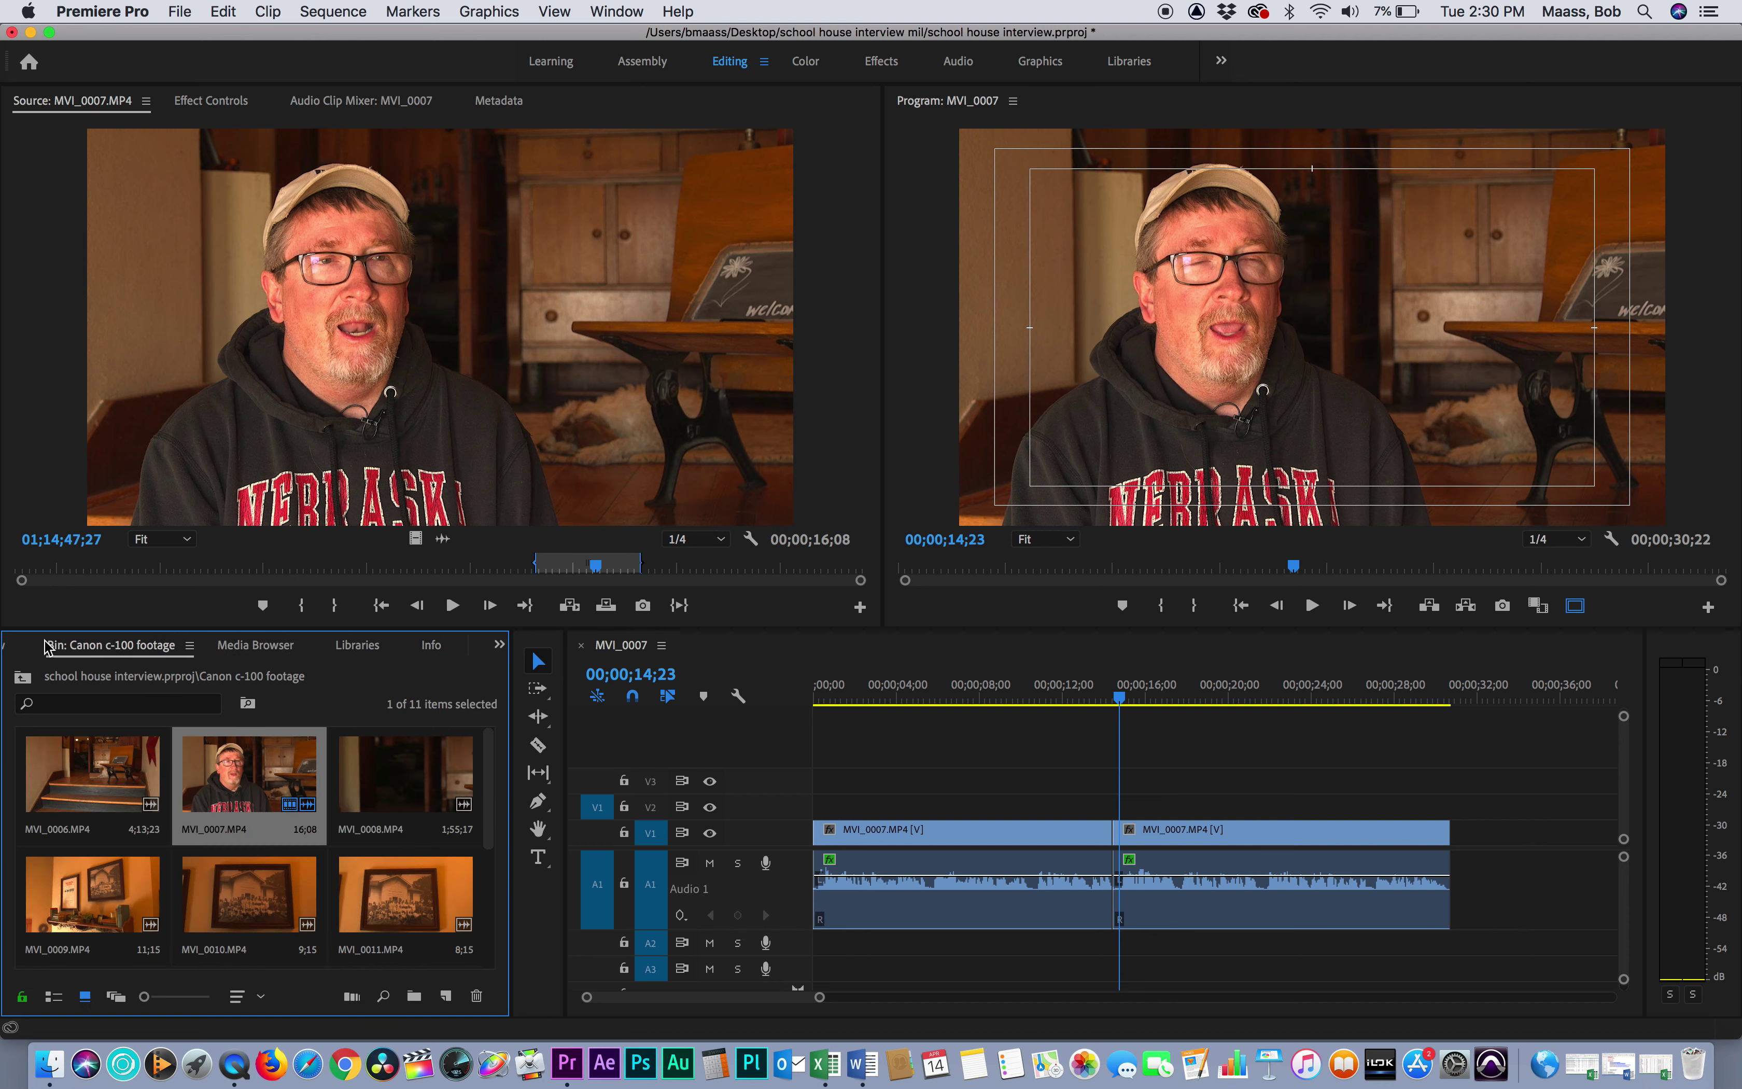
left_click(23, 683)
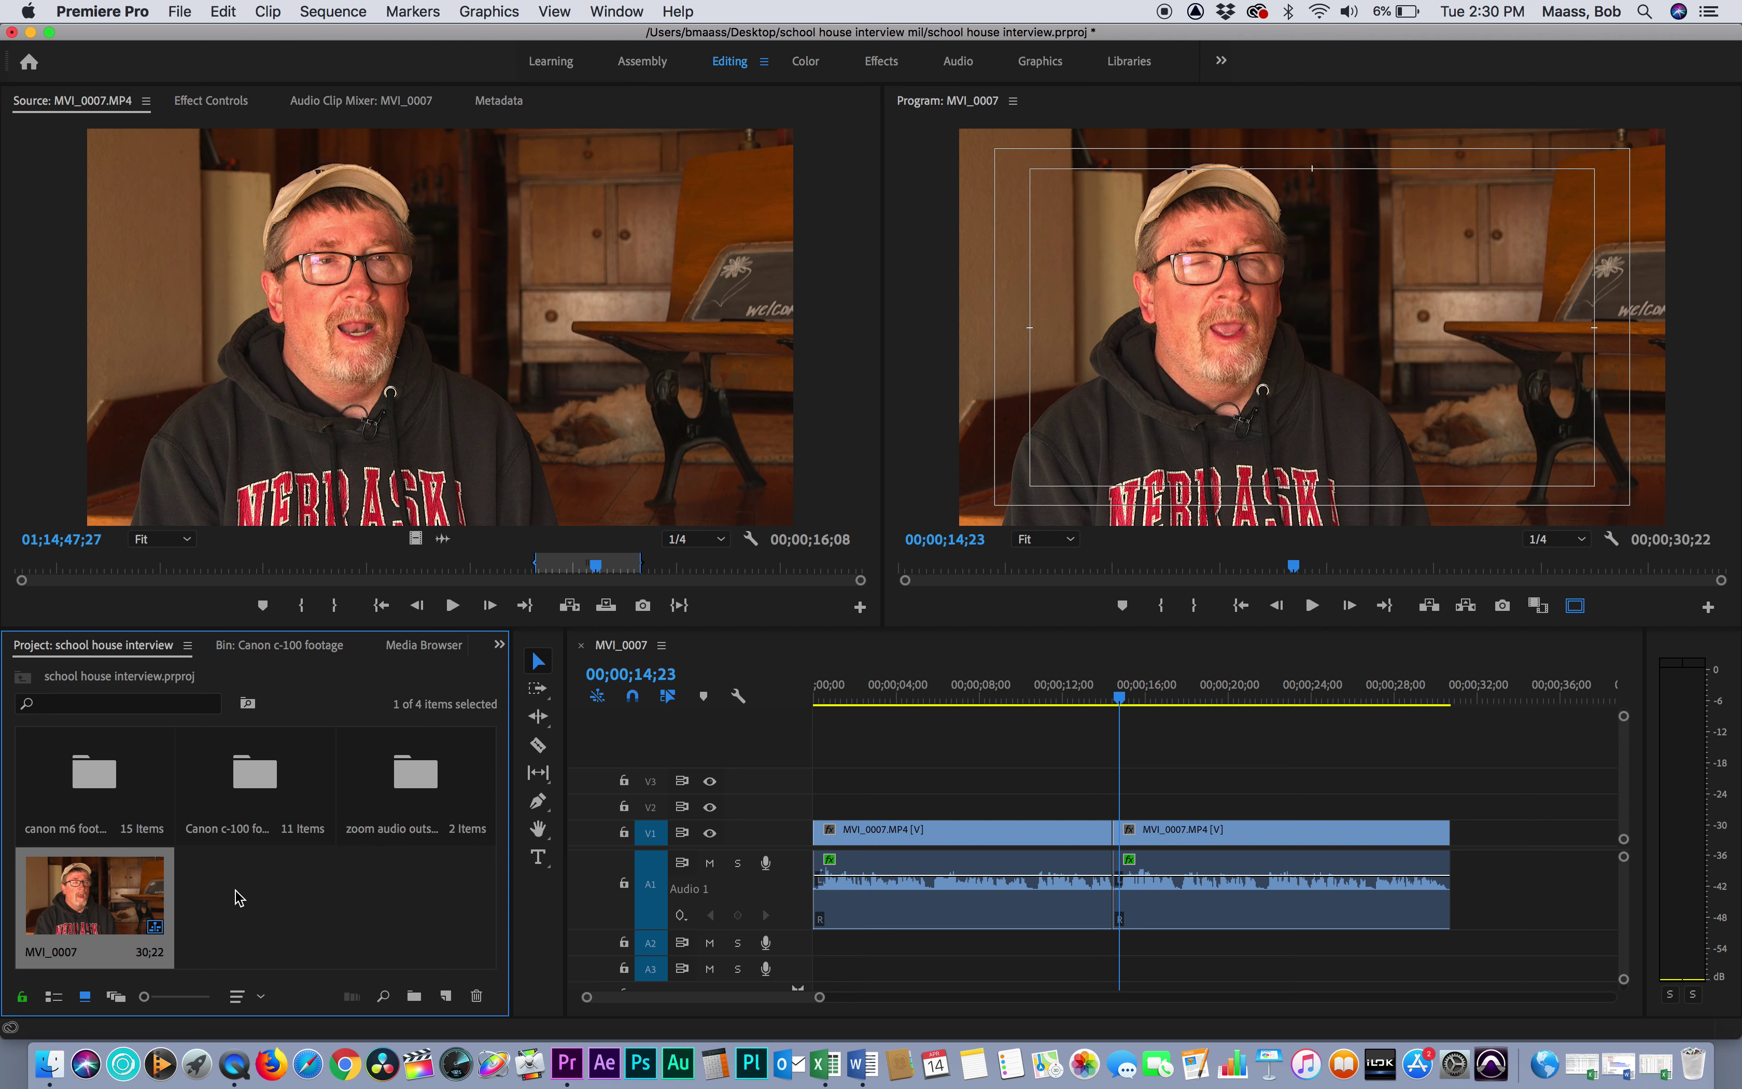
double_click(99, 783)
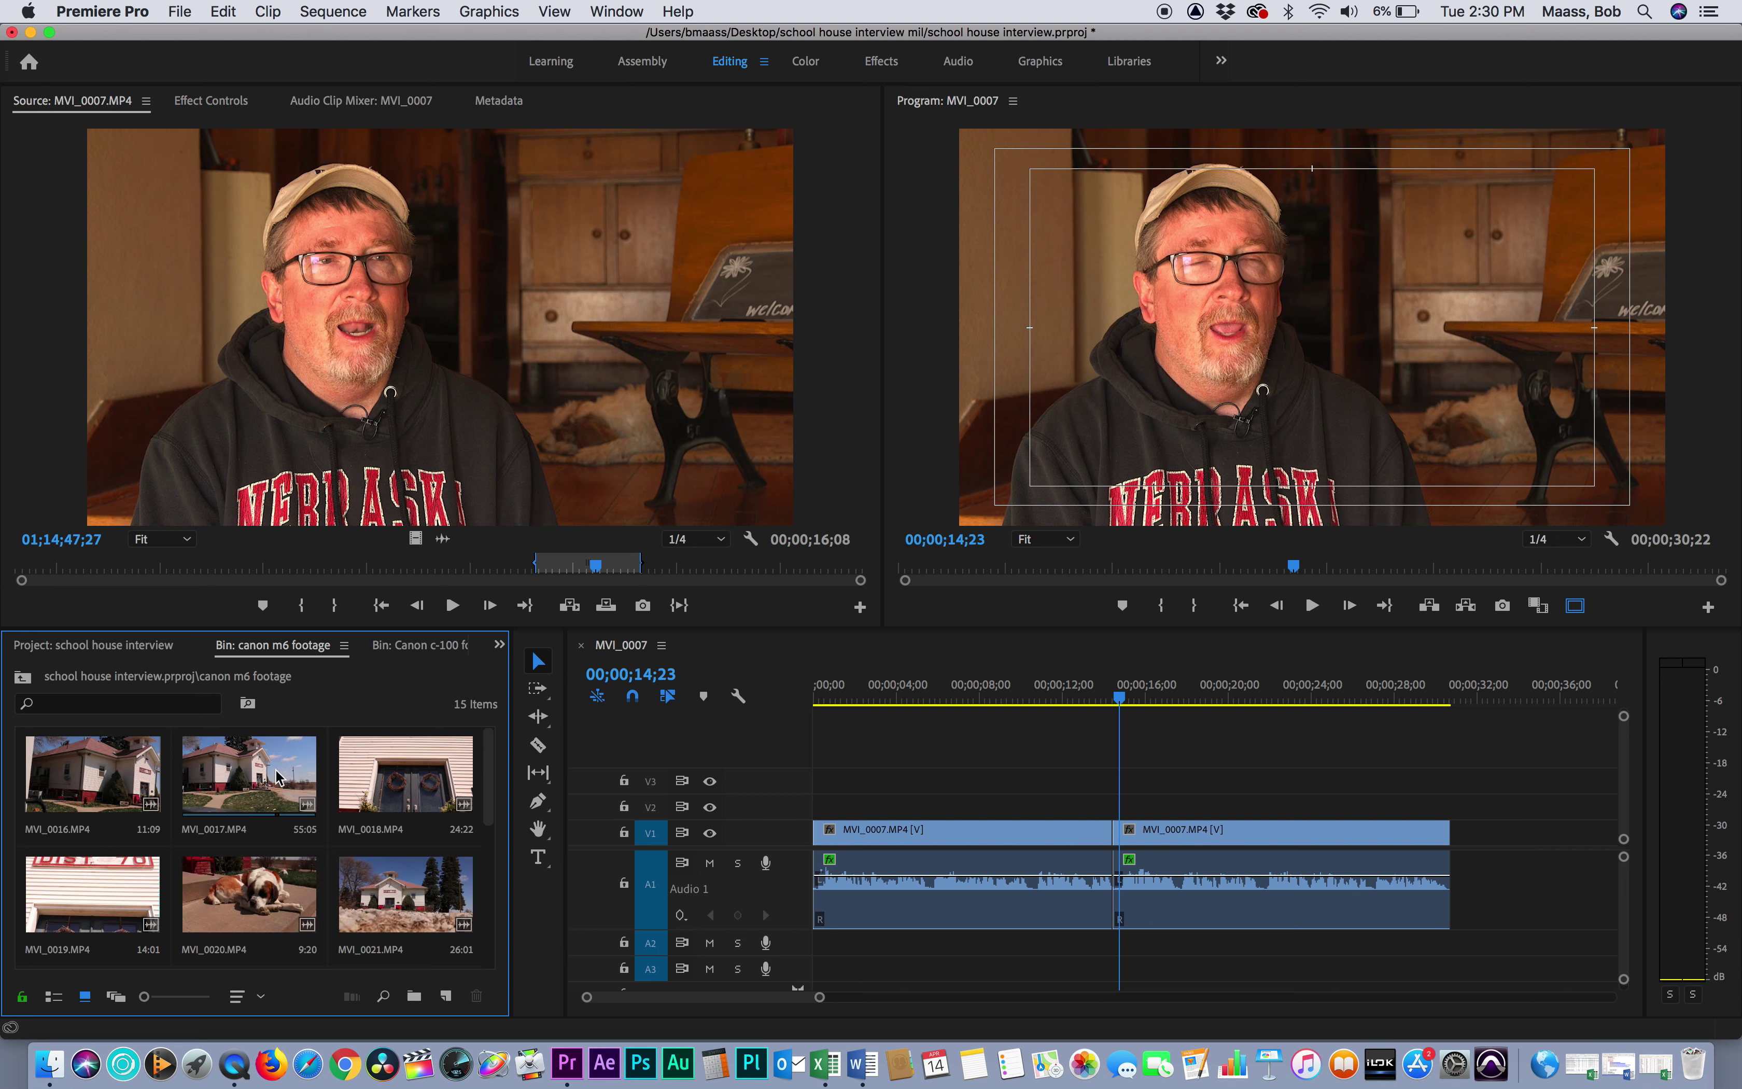
double_click(247, 789)
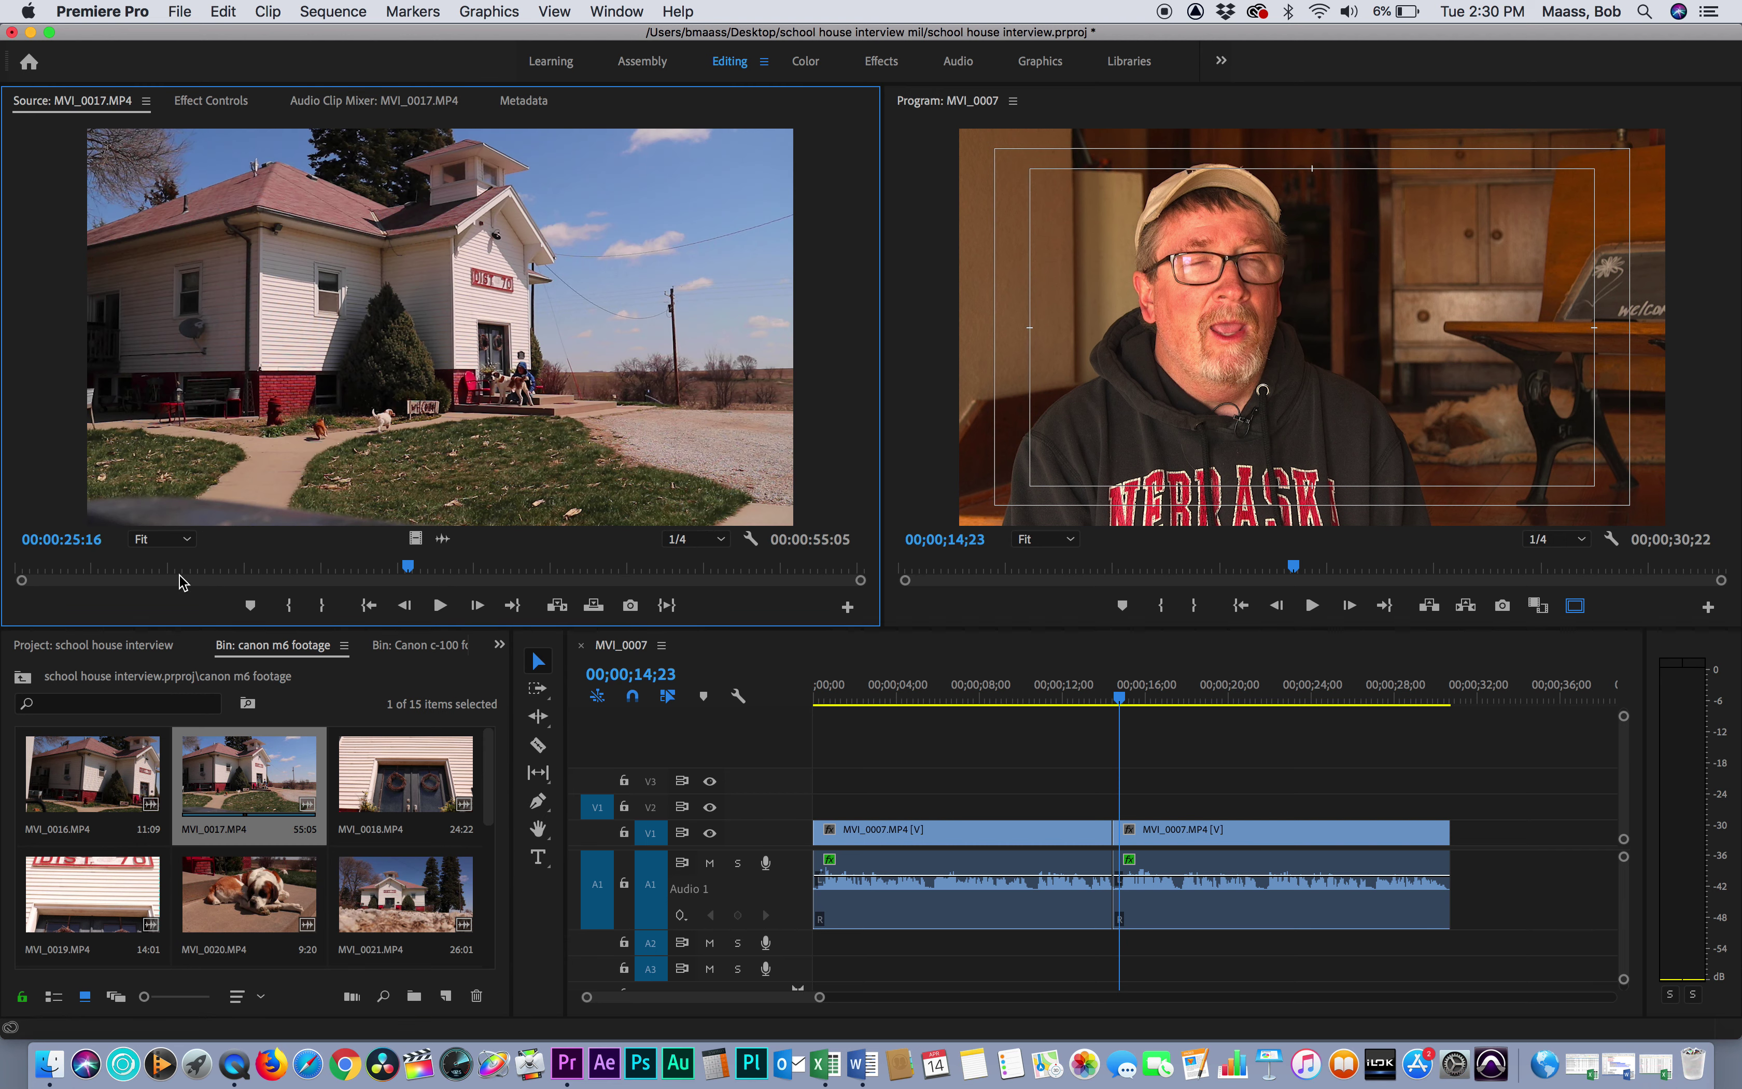
- Mark a portion of MVI_0017.MP4 lasting 00:00:07:15 and ending at 00:00:30:06
left_click_drag(408, 567, 479, 559)
key("i")
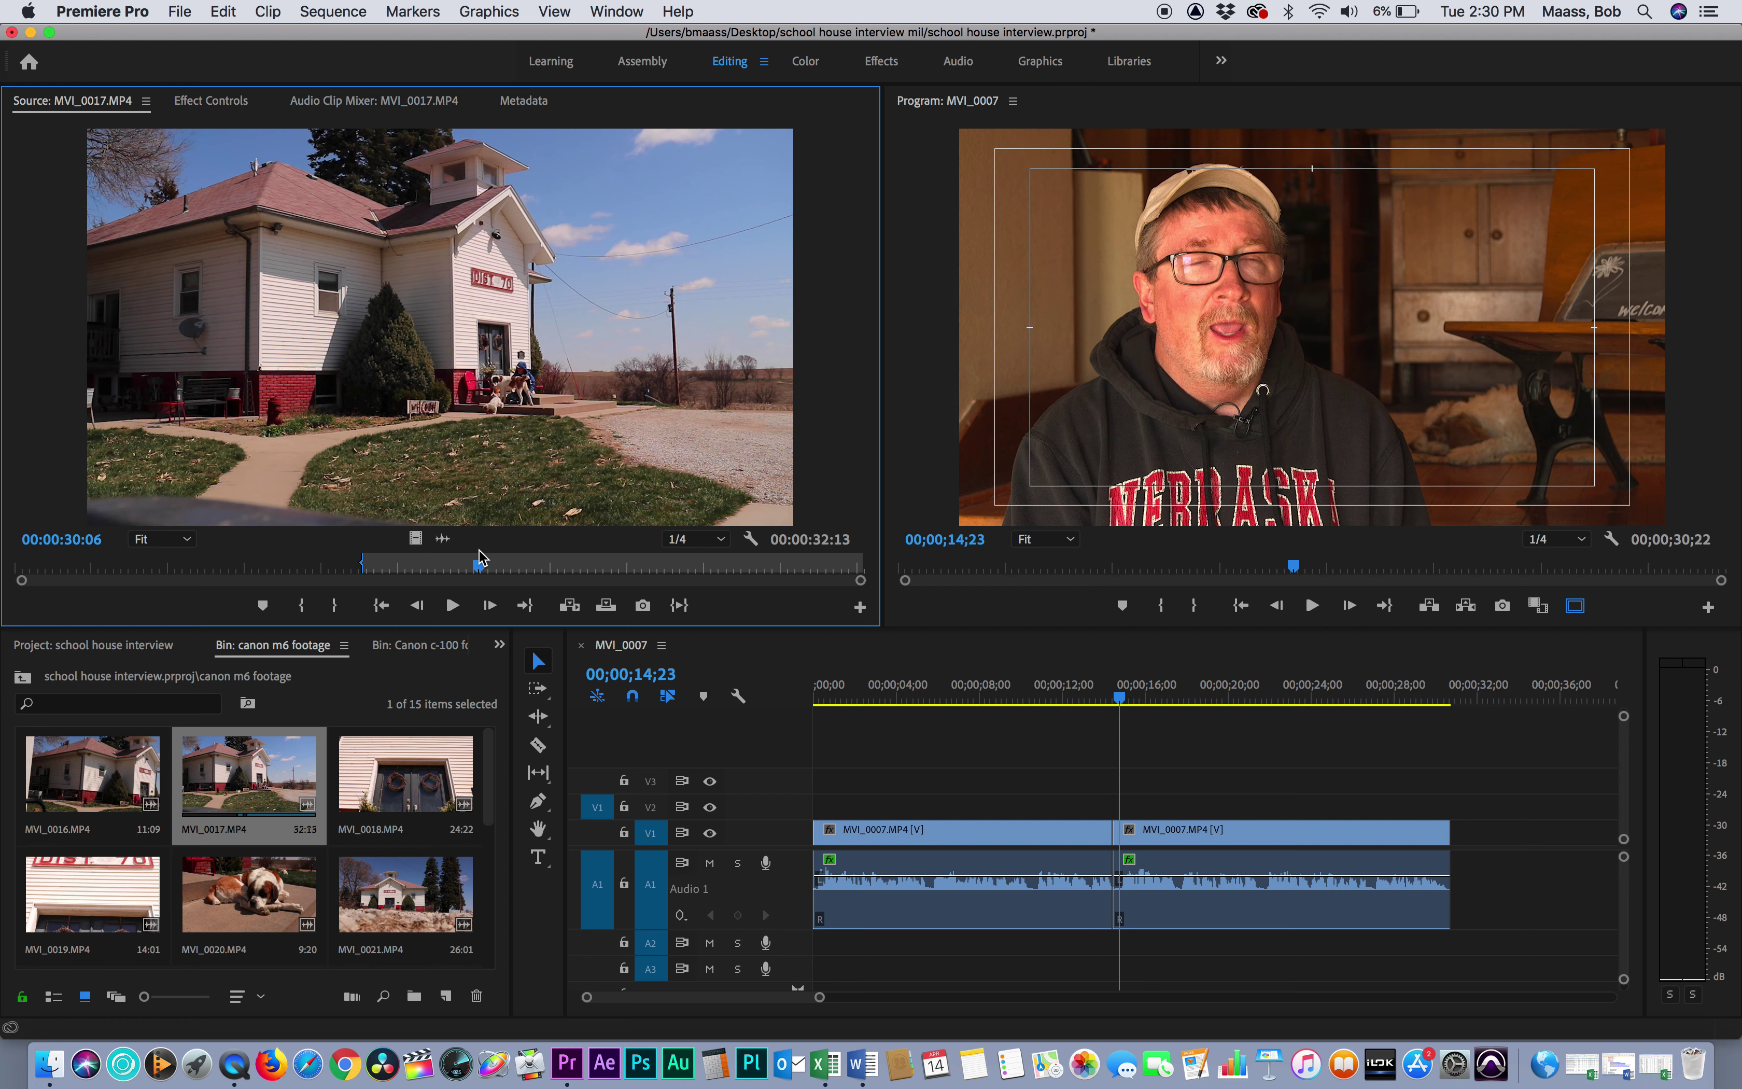
key("o")
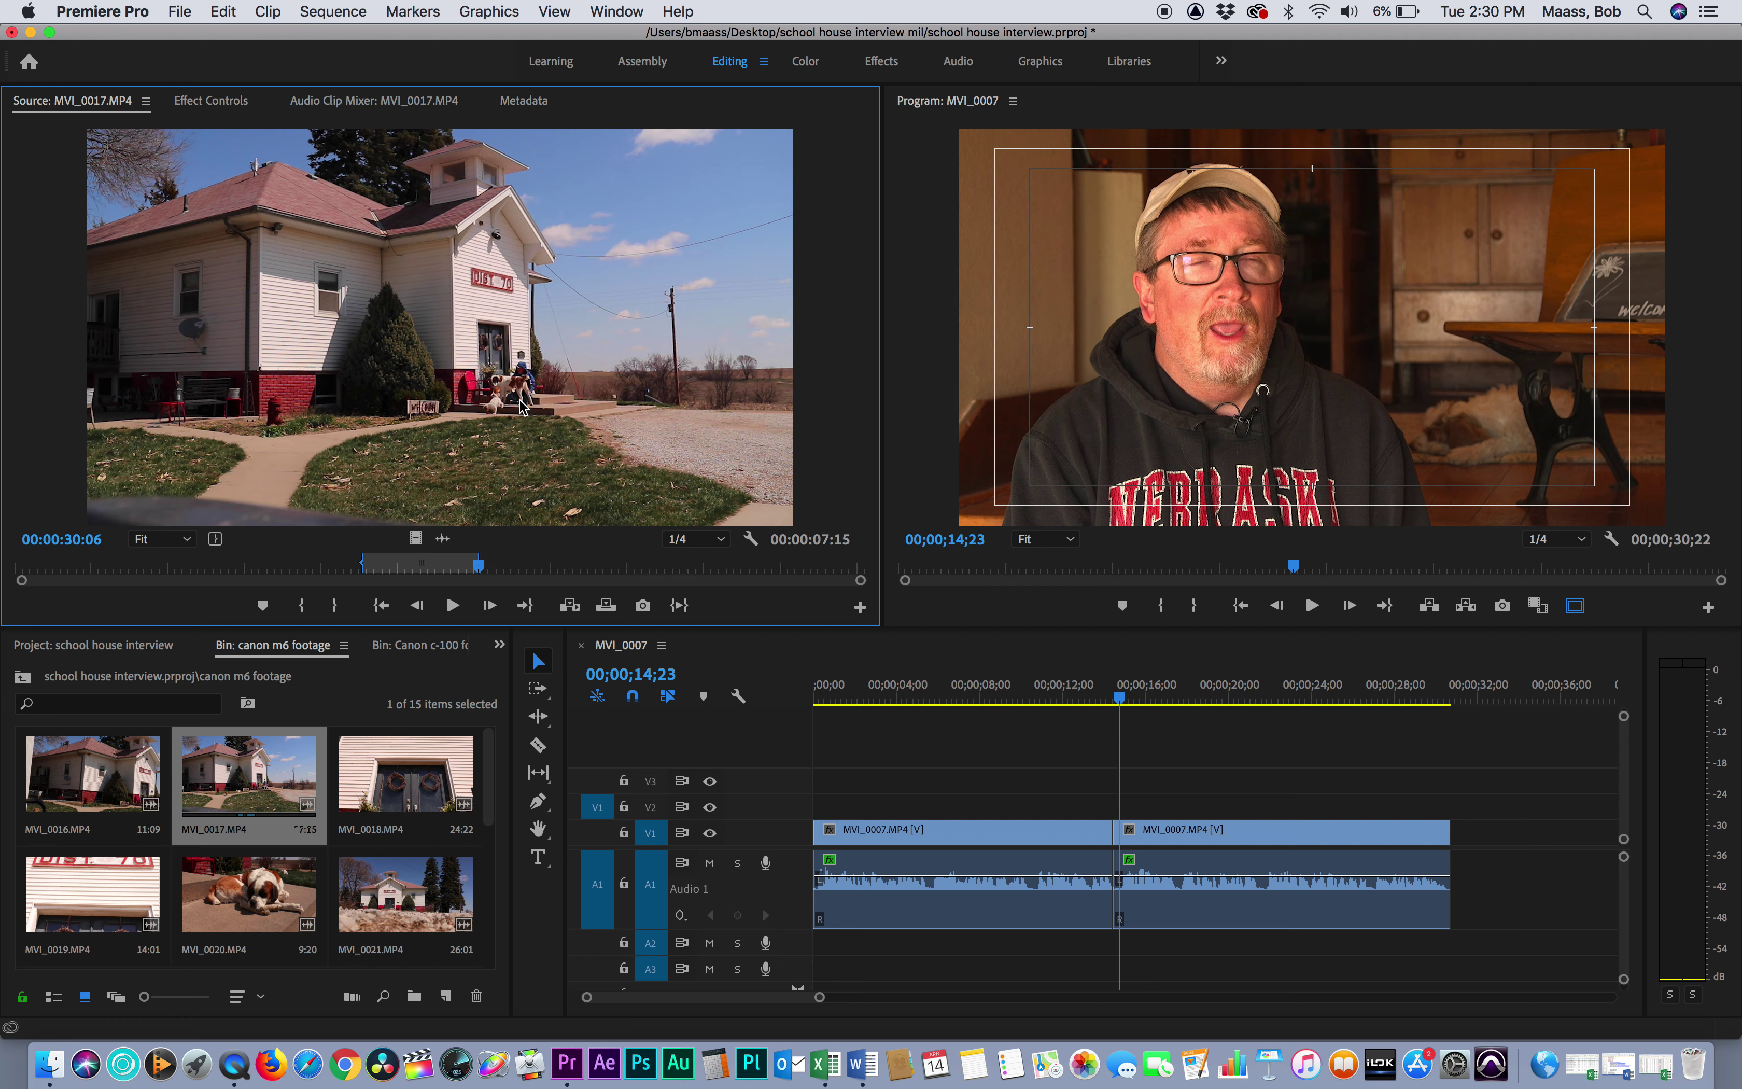
- Untarget tracks V1 and A1, patch the source audio to A2, and park the playhead at 00;00;10;18
left_click(656, 834)
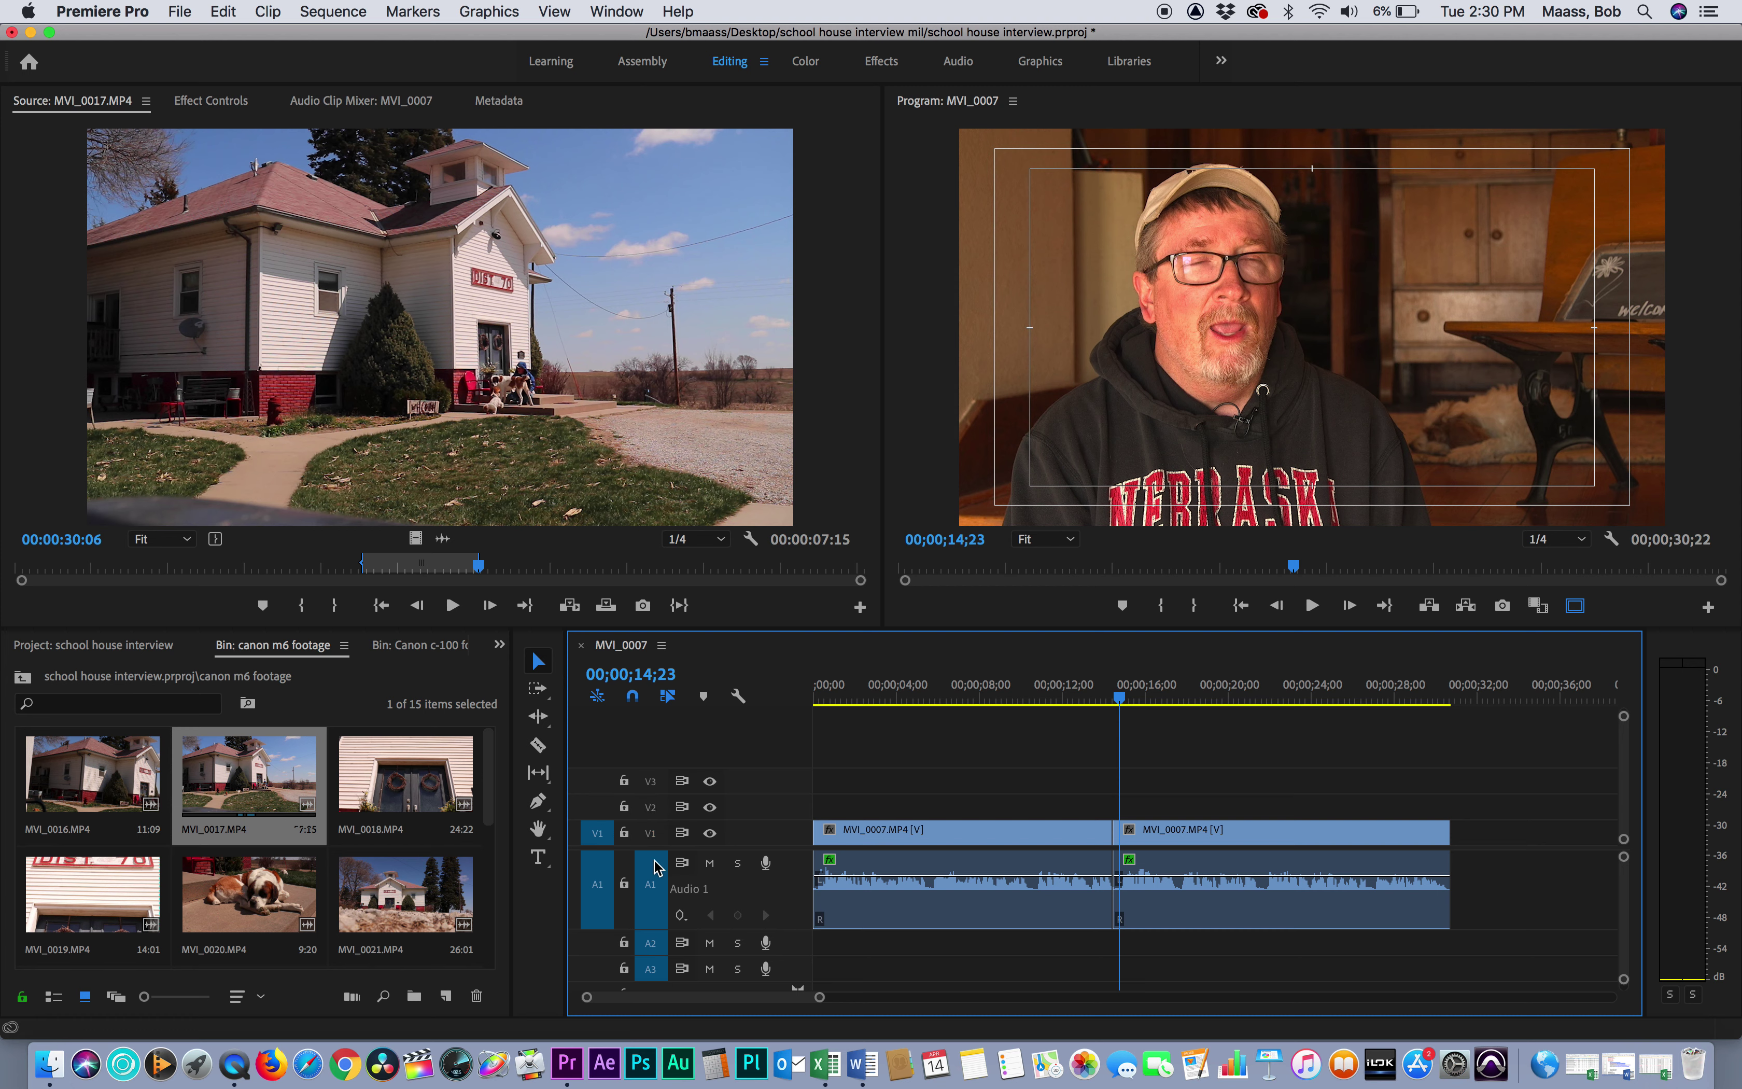
left_click(652, 833)
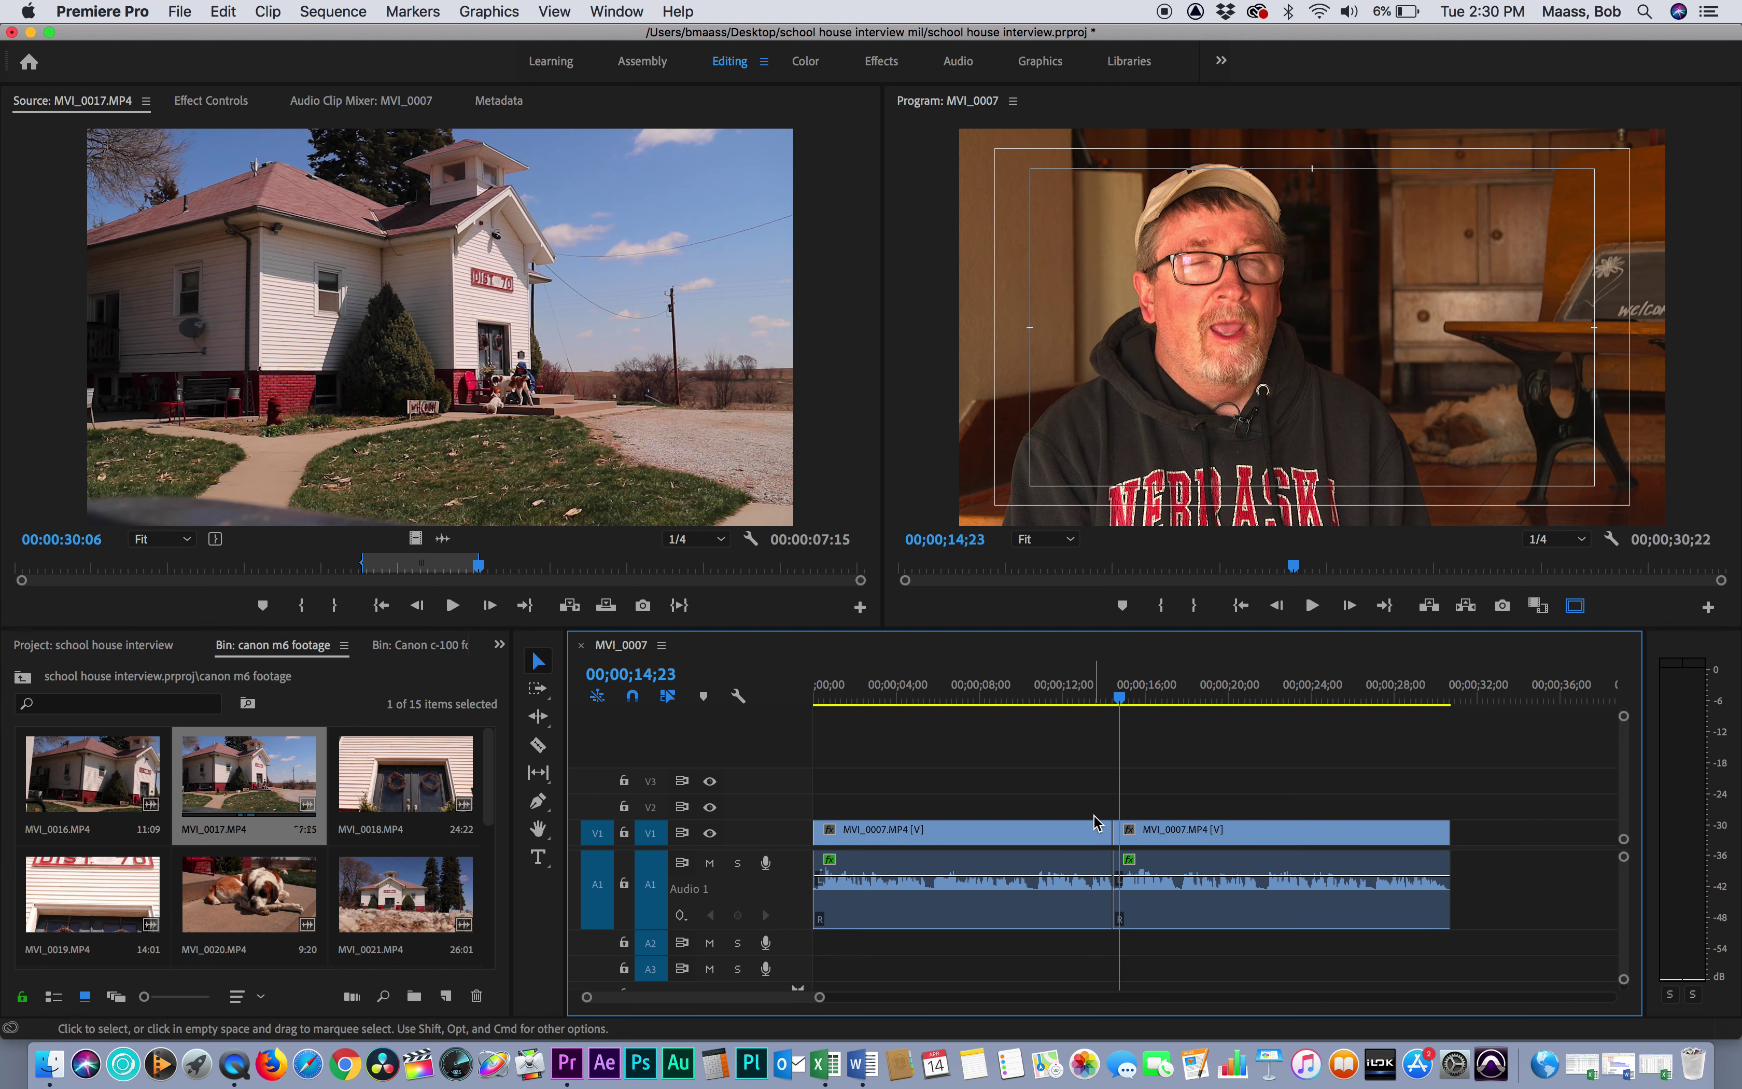
left_click_drag(1101, 697, 1034, 698)
key("space")
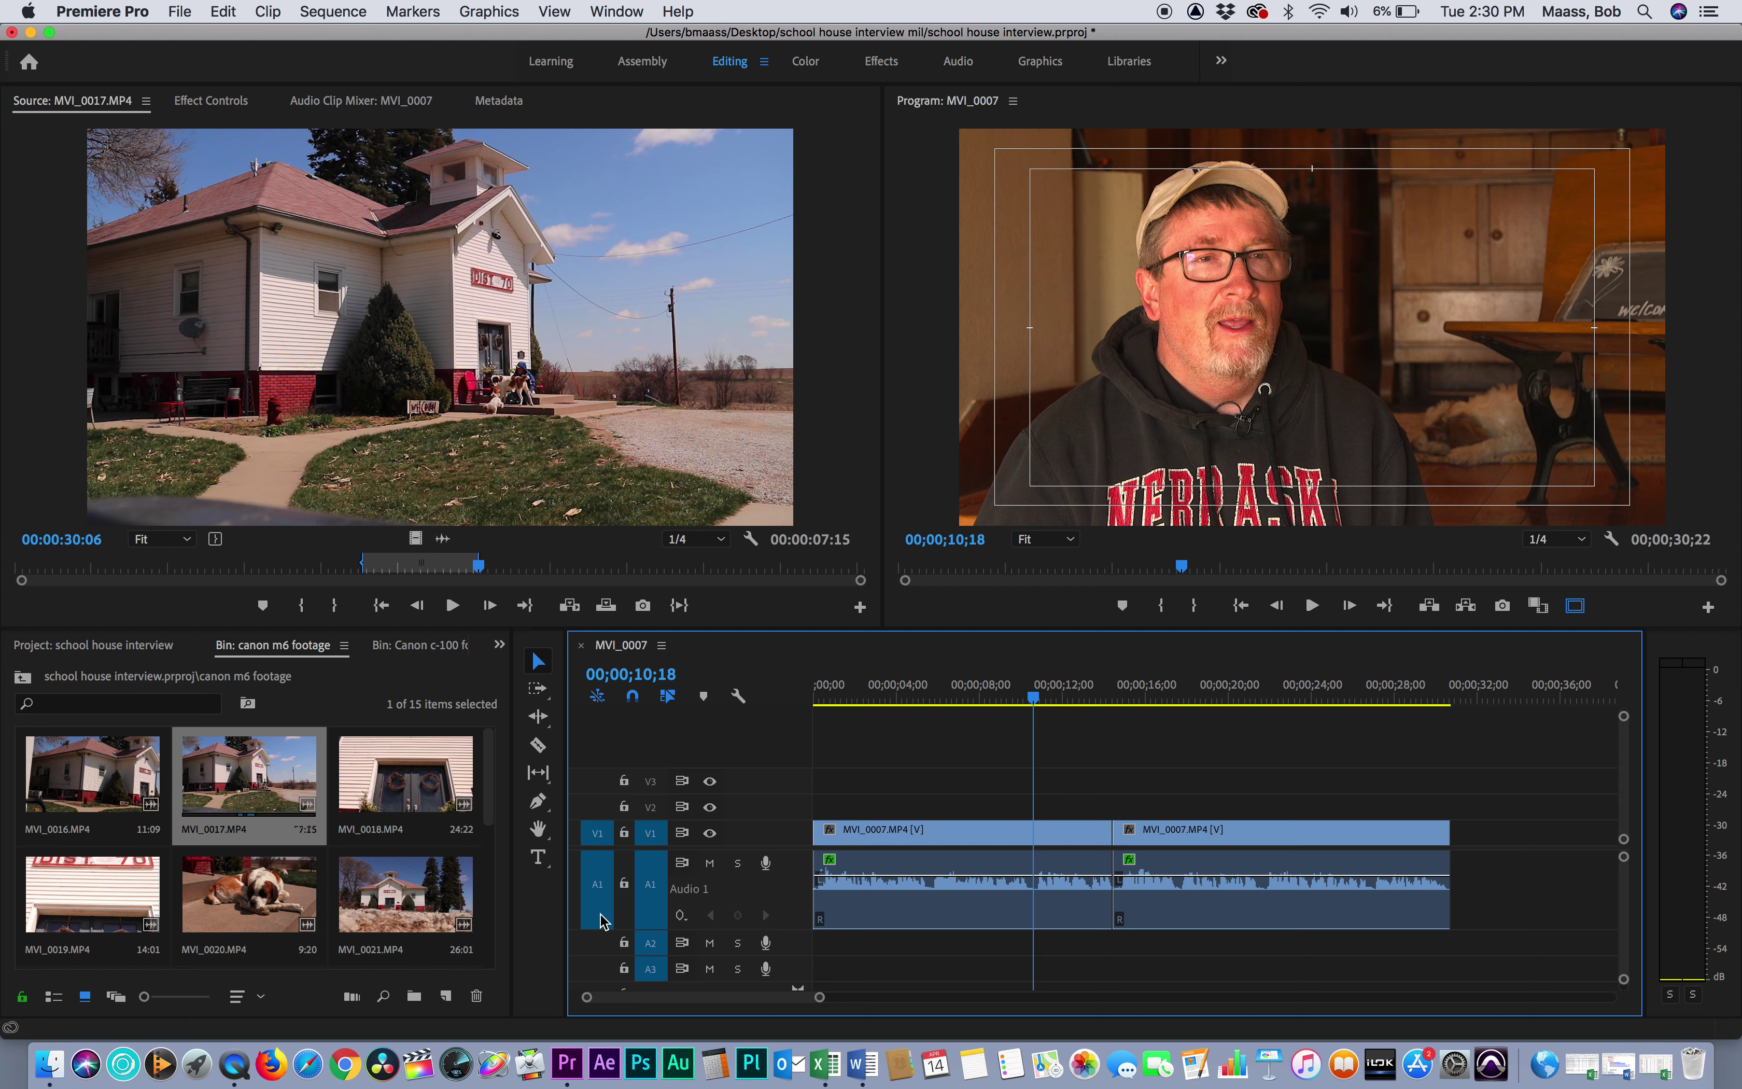
left_click(597, 944)
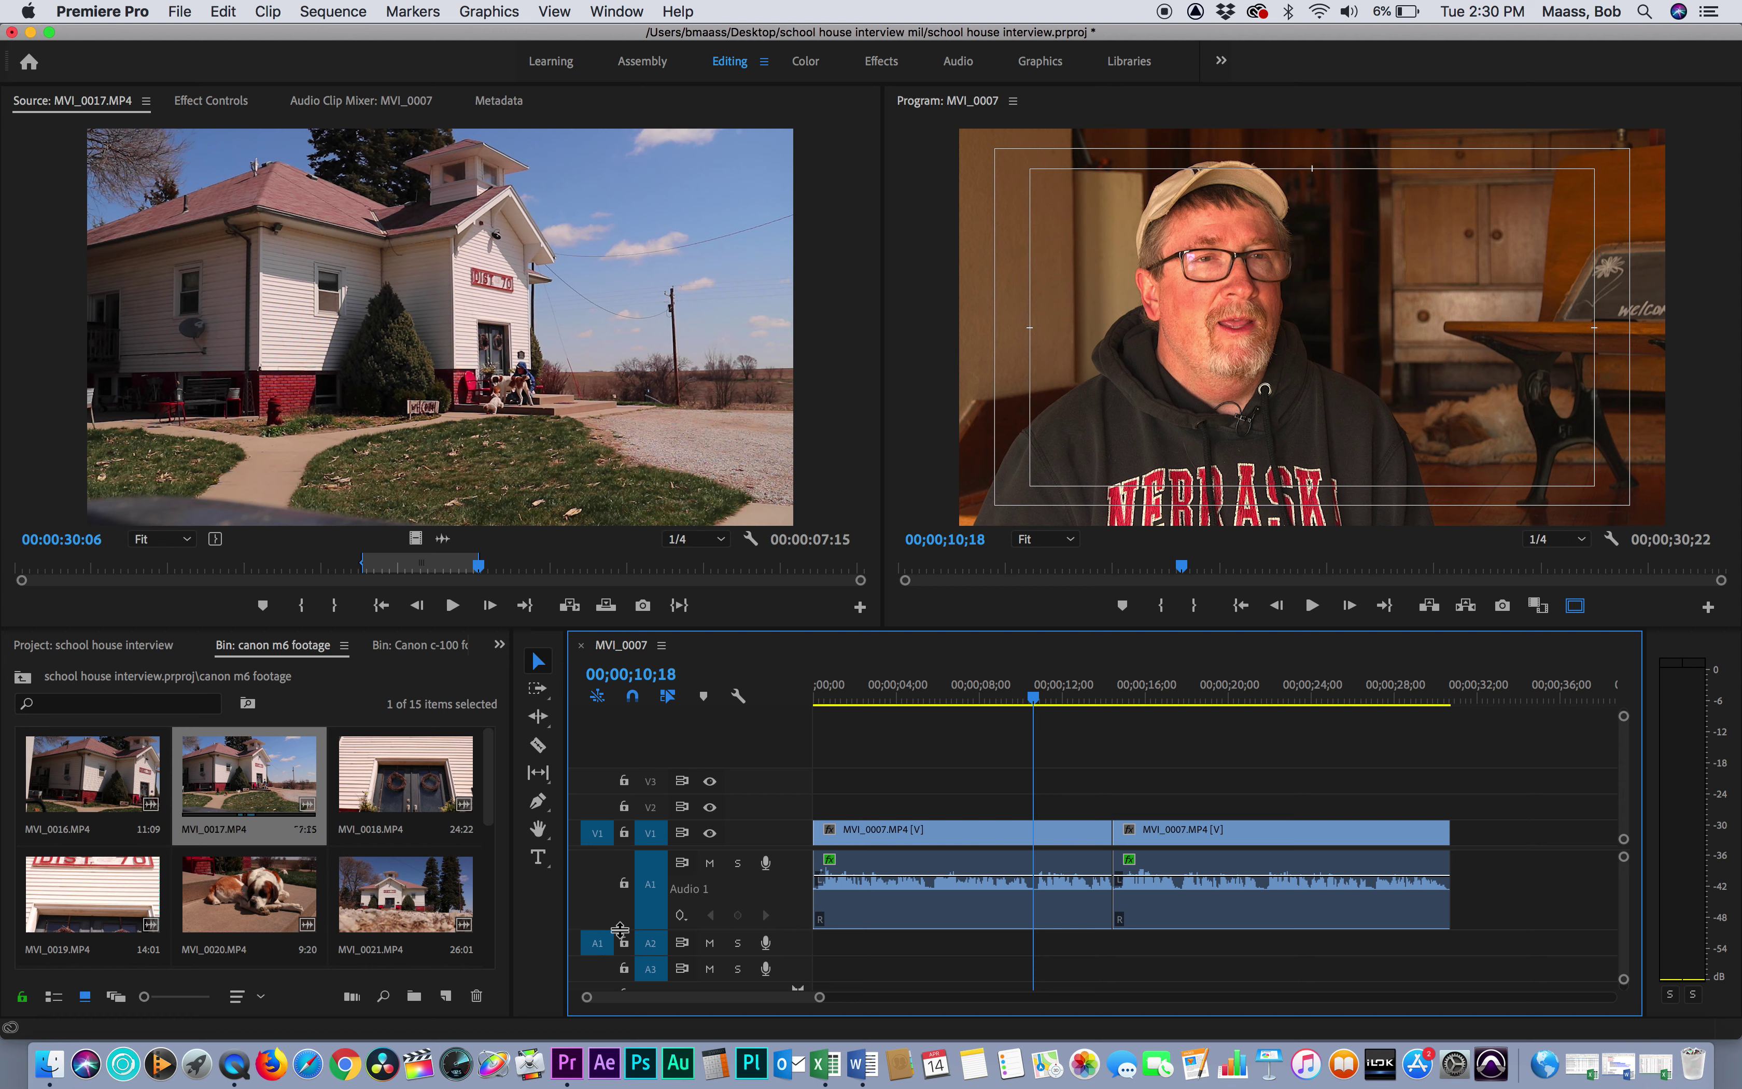
left_click(652, 892)
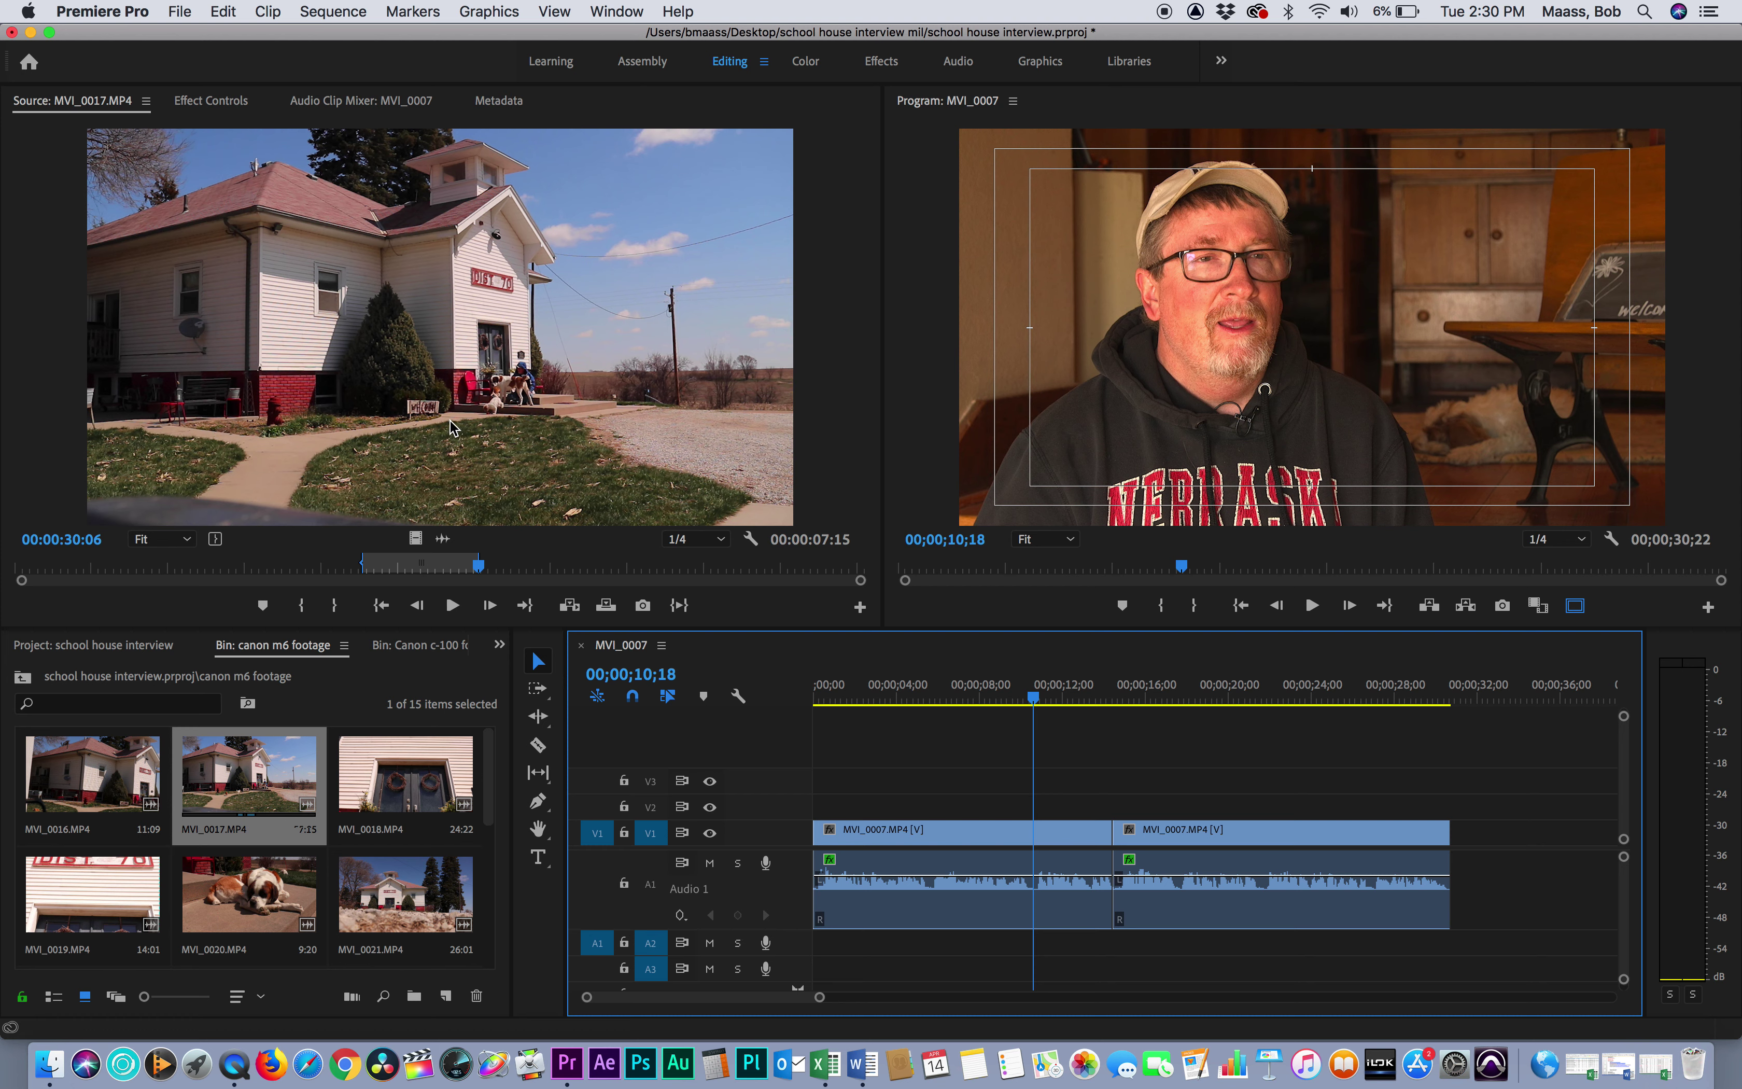
- Place the marked MVI_0017.MP4 portion on V2 at 00;00;10;18 and play the sequence from its beginning past it
left_click_drag(441, 418, 1042, 807)
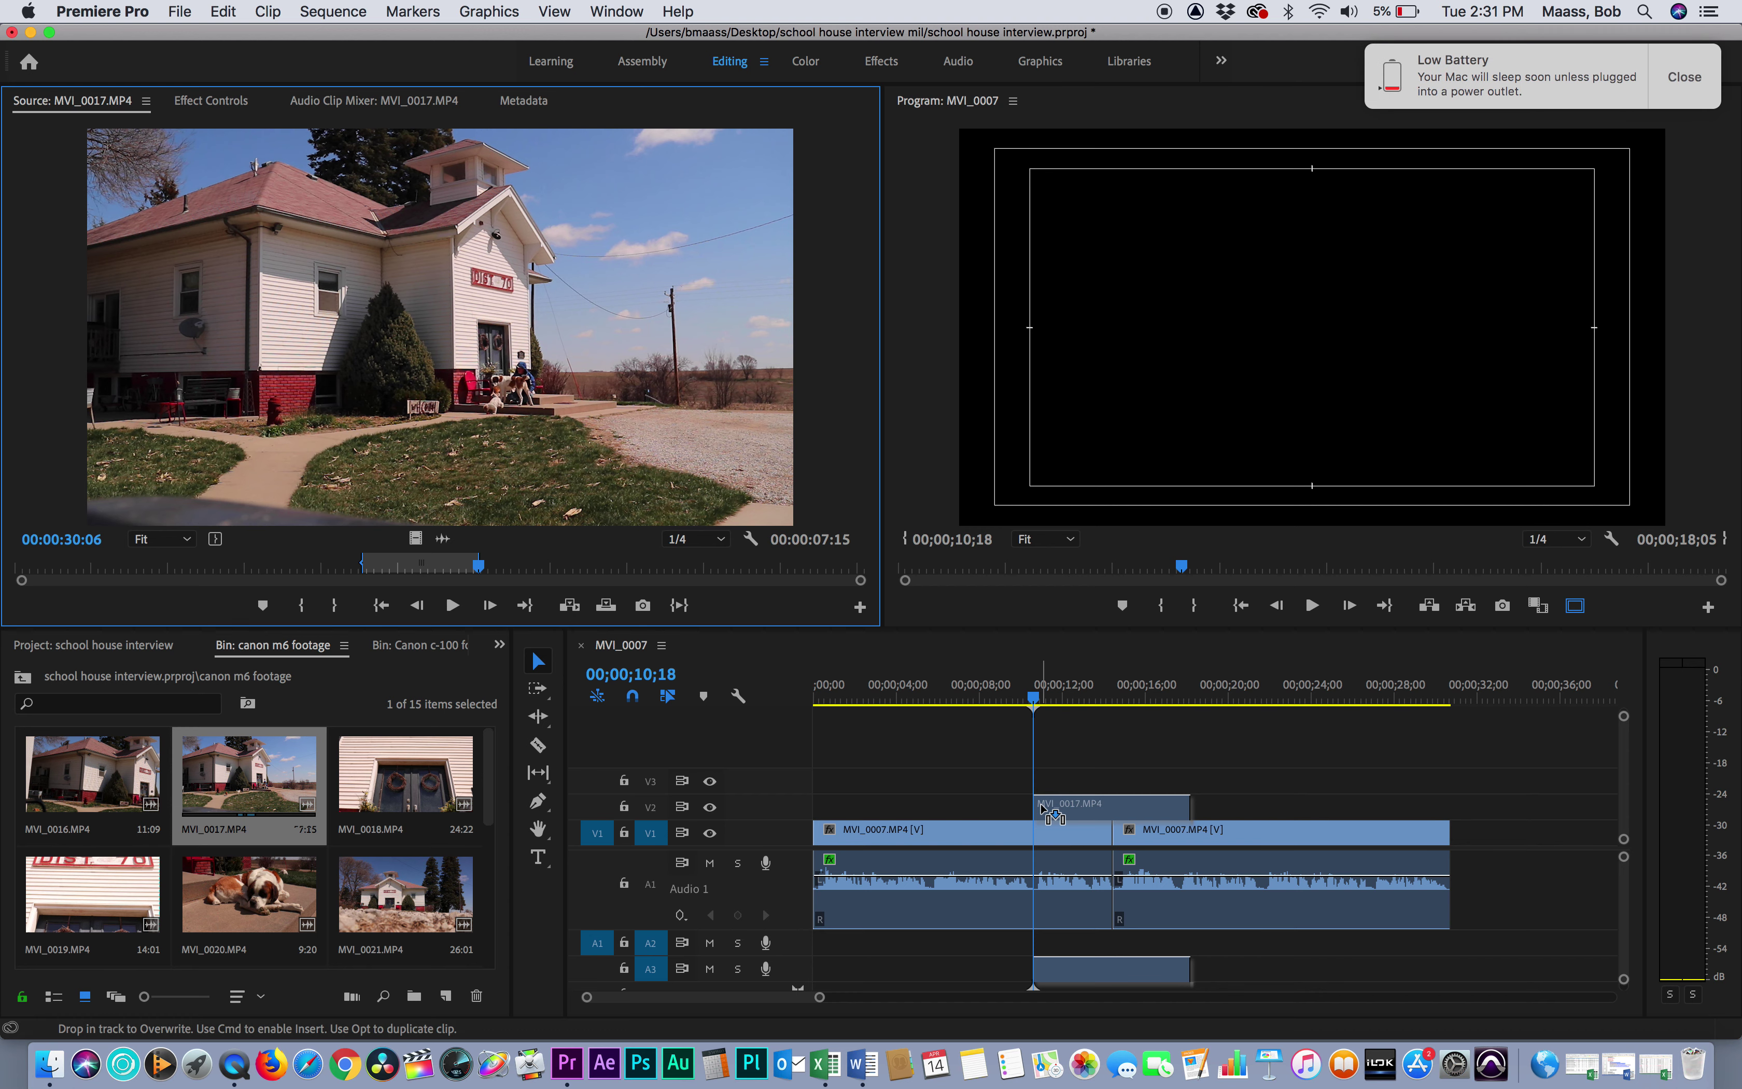
left_click_drag(1042, 807, 1043, 807)
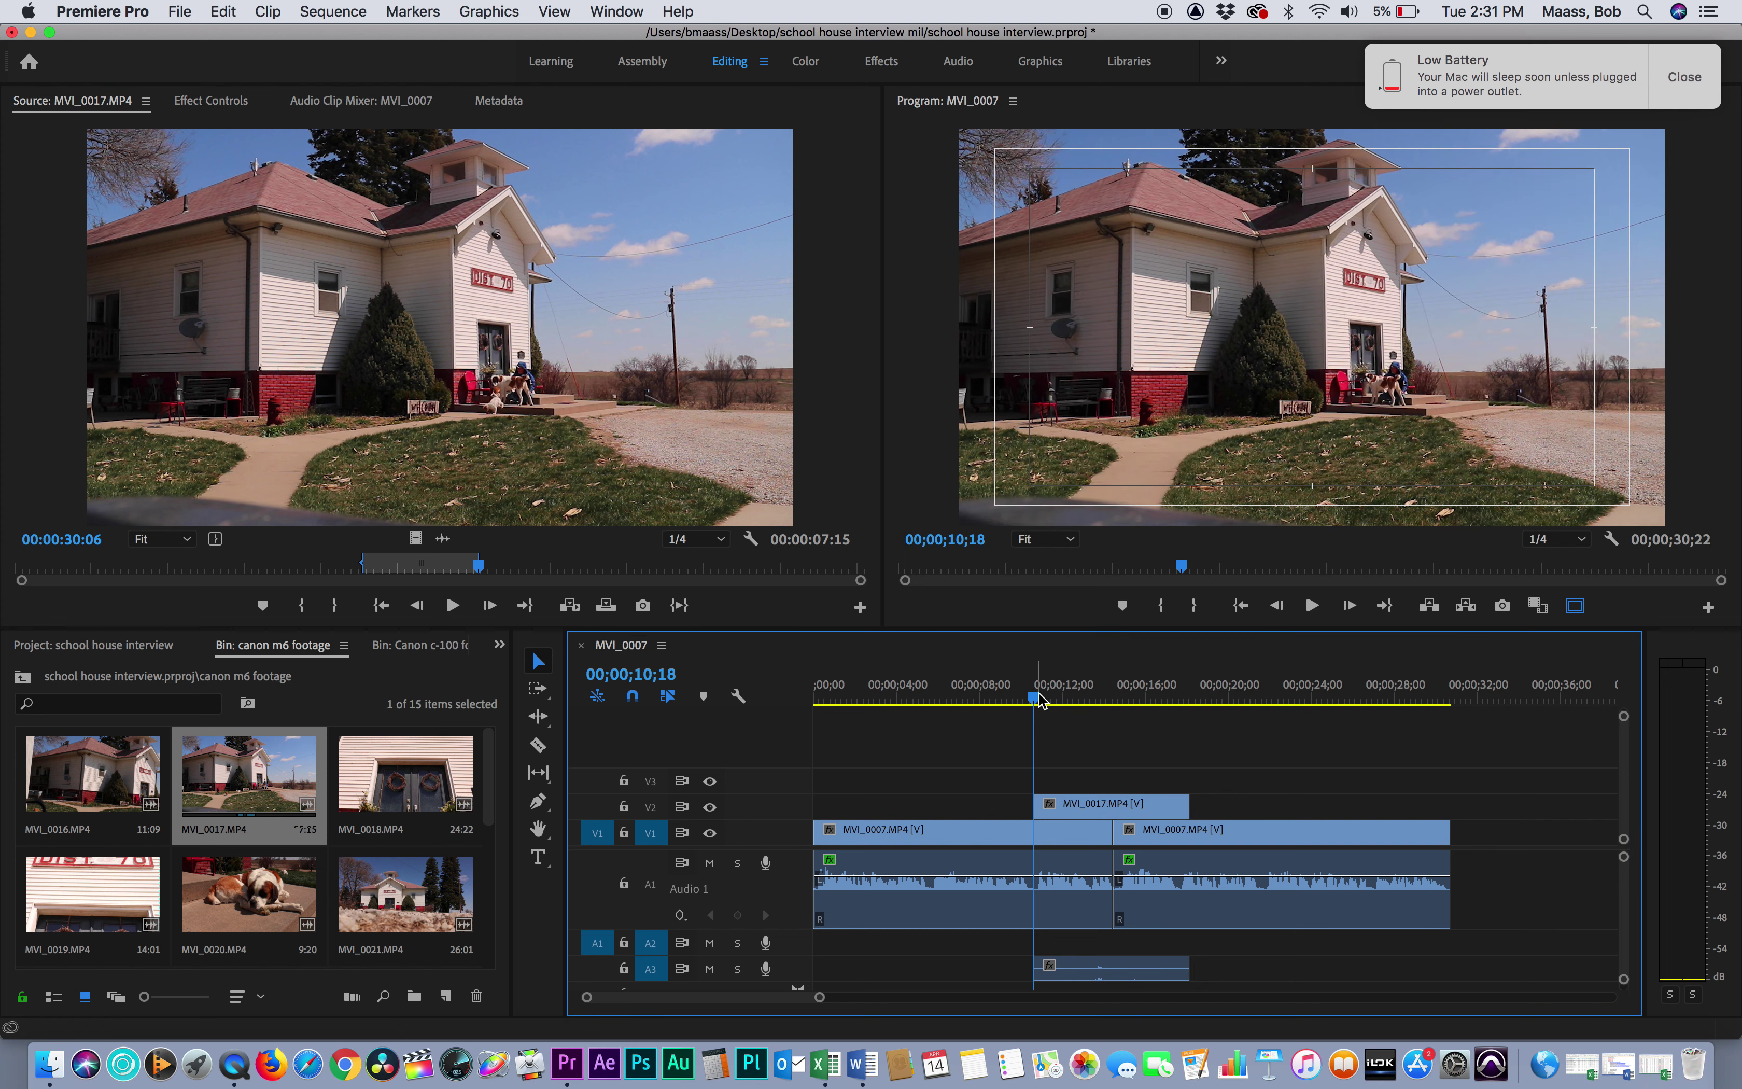
left_click_drag(1039, 706, 813, 713)
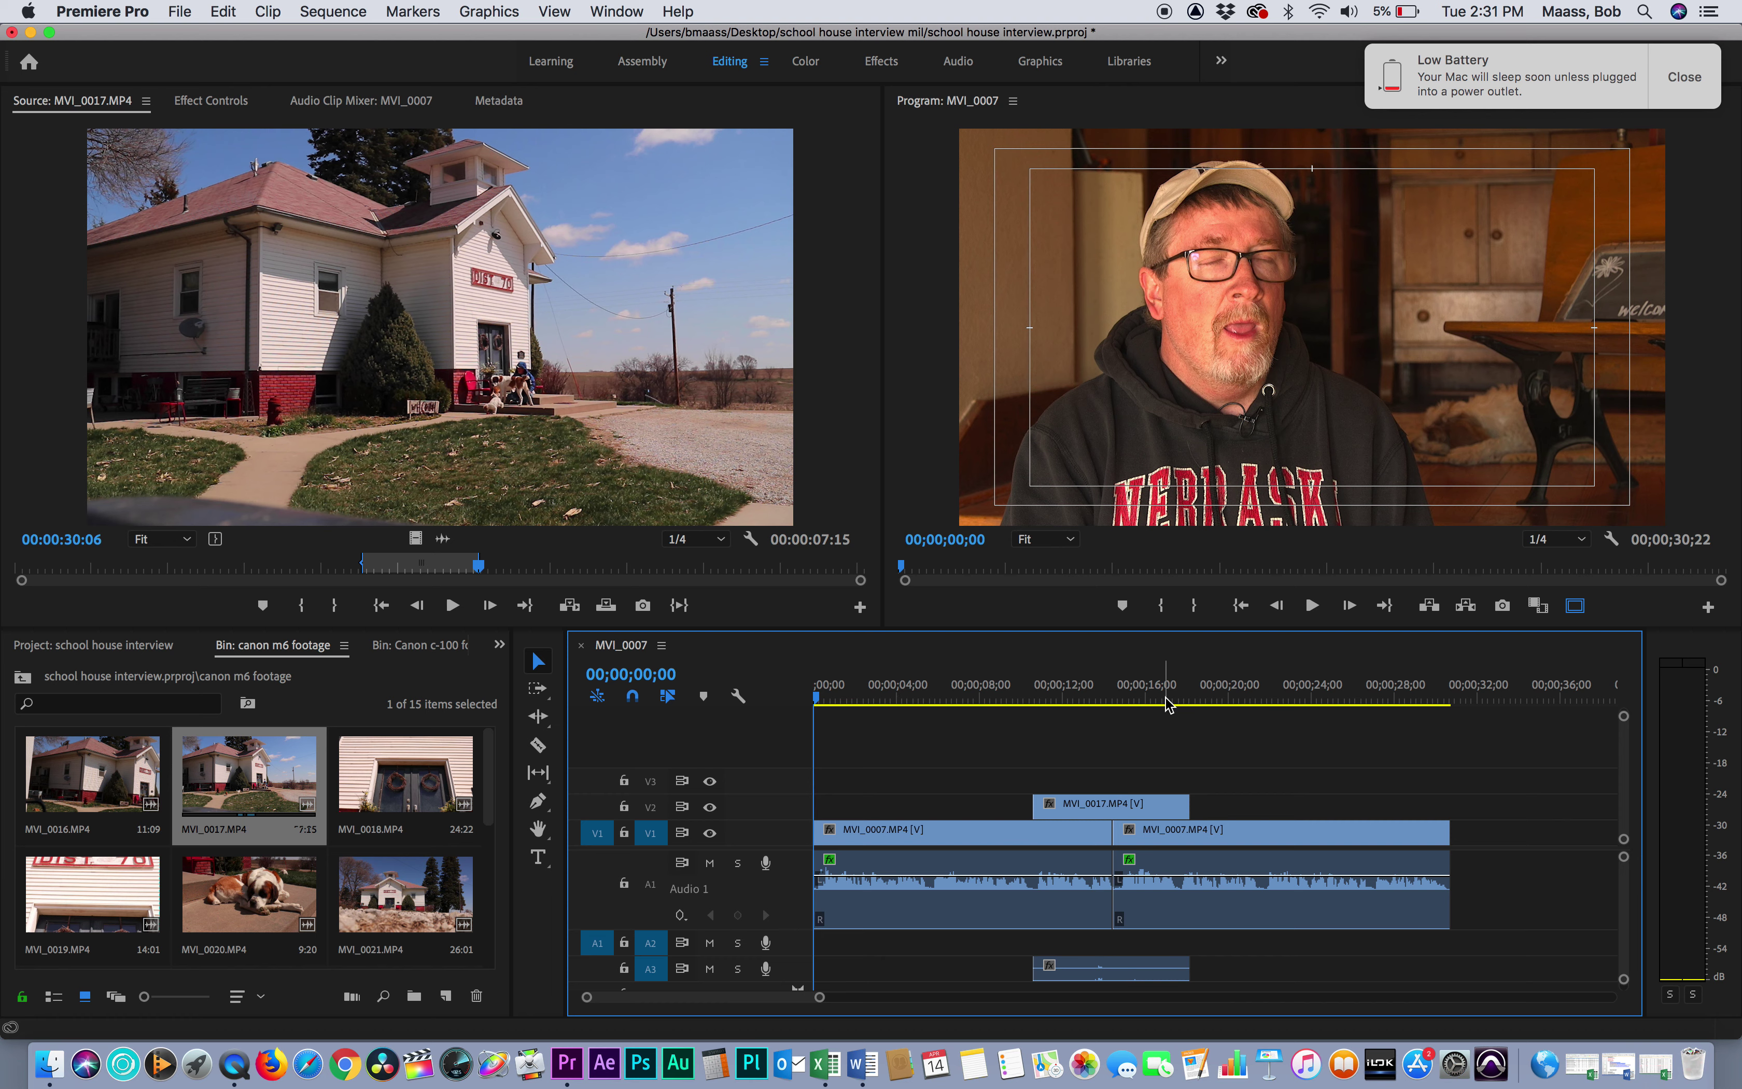
key("space")
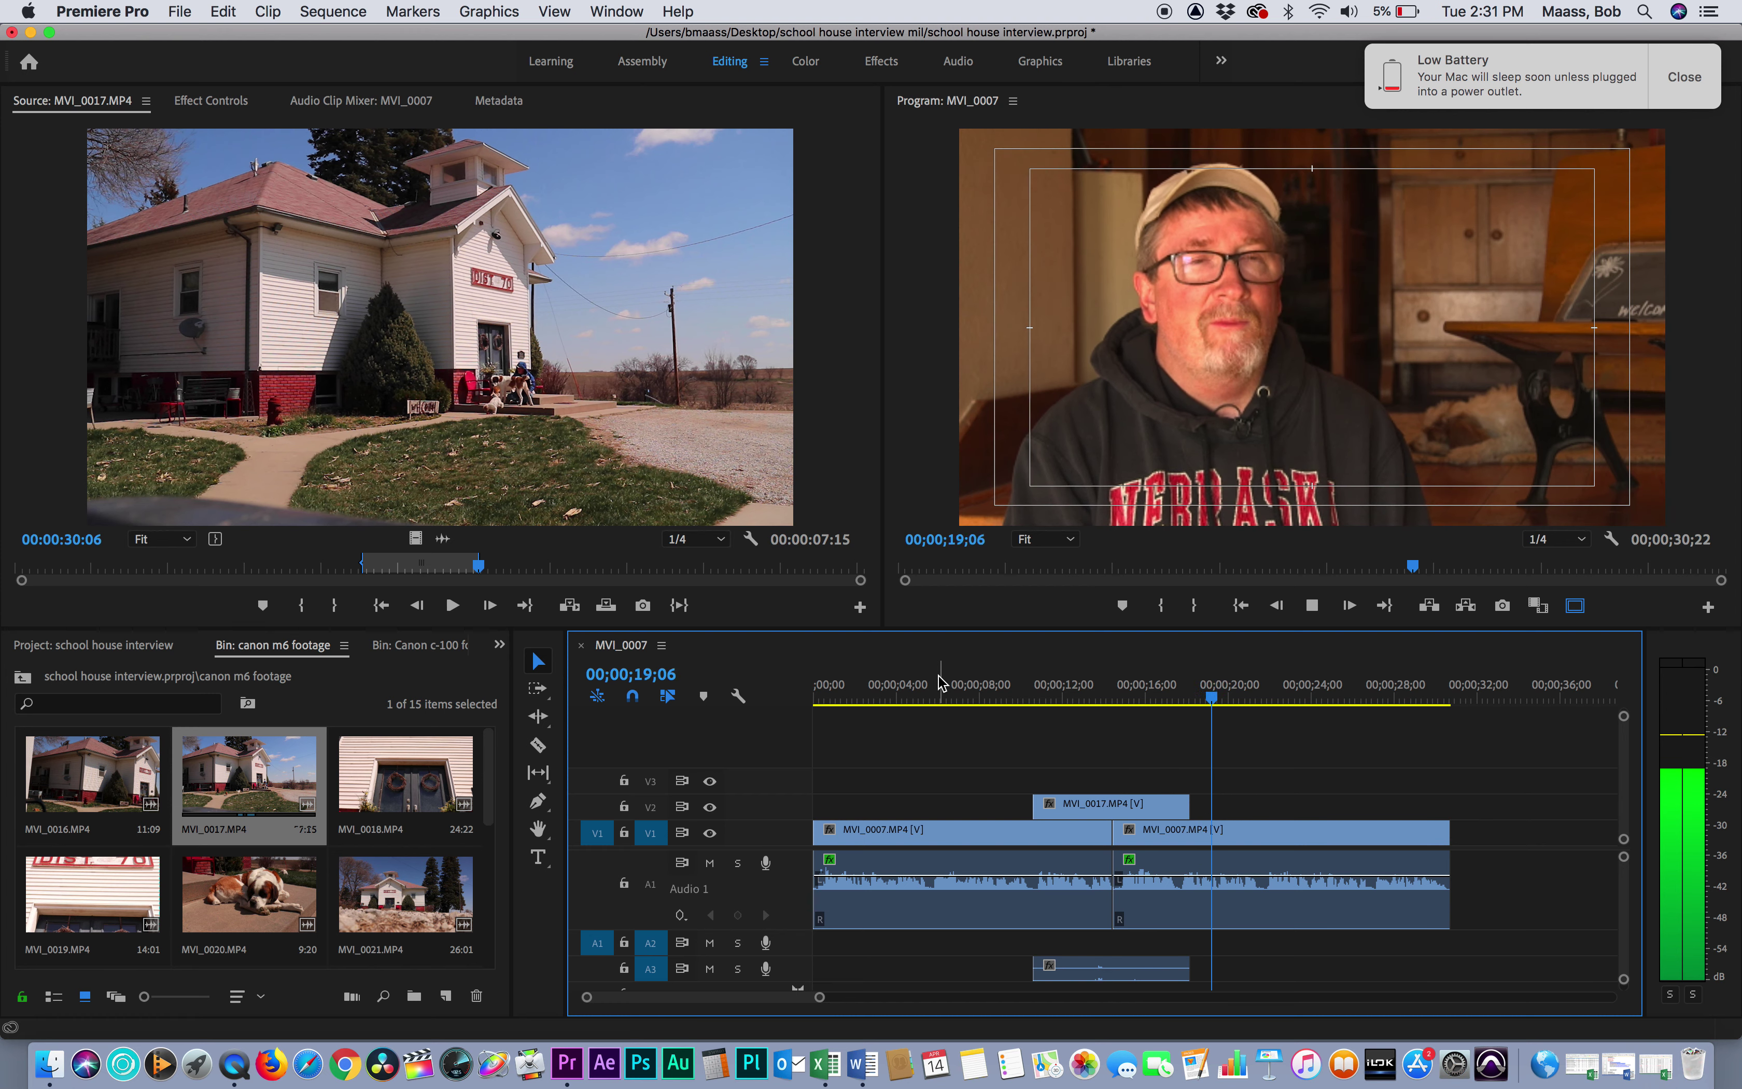
key("space")
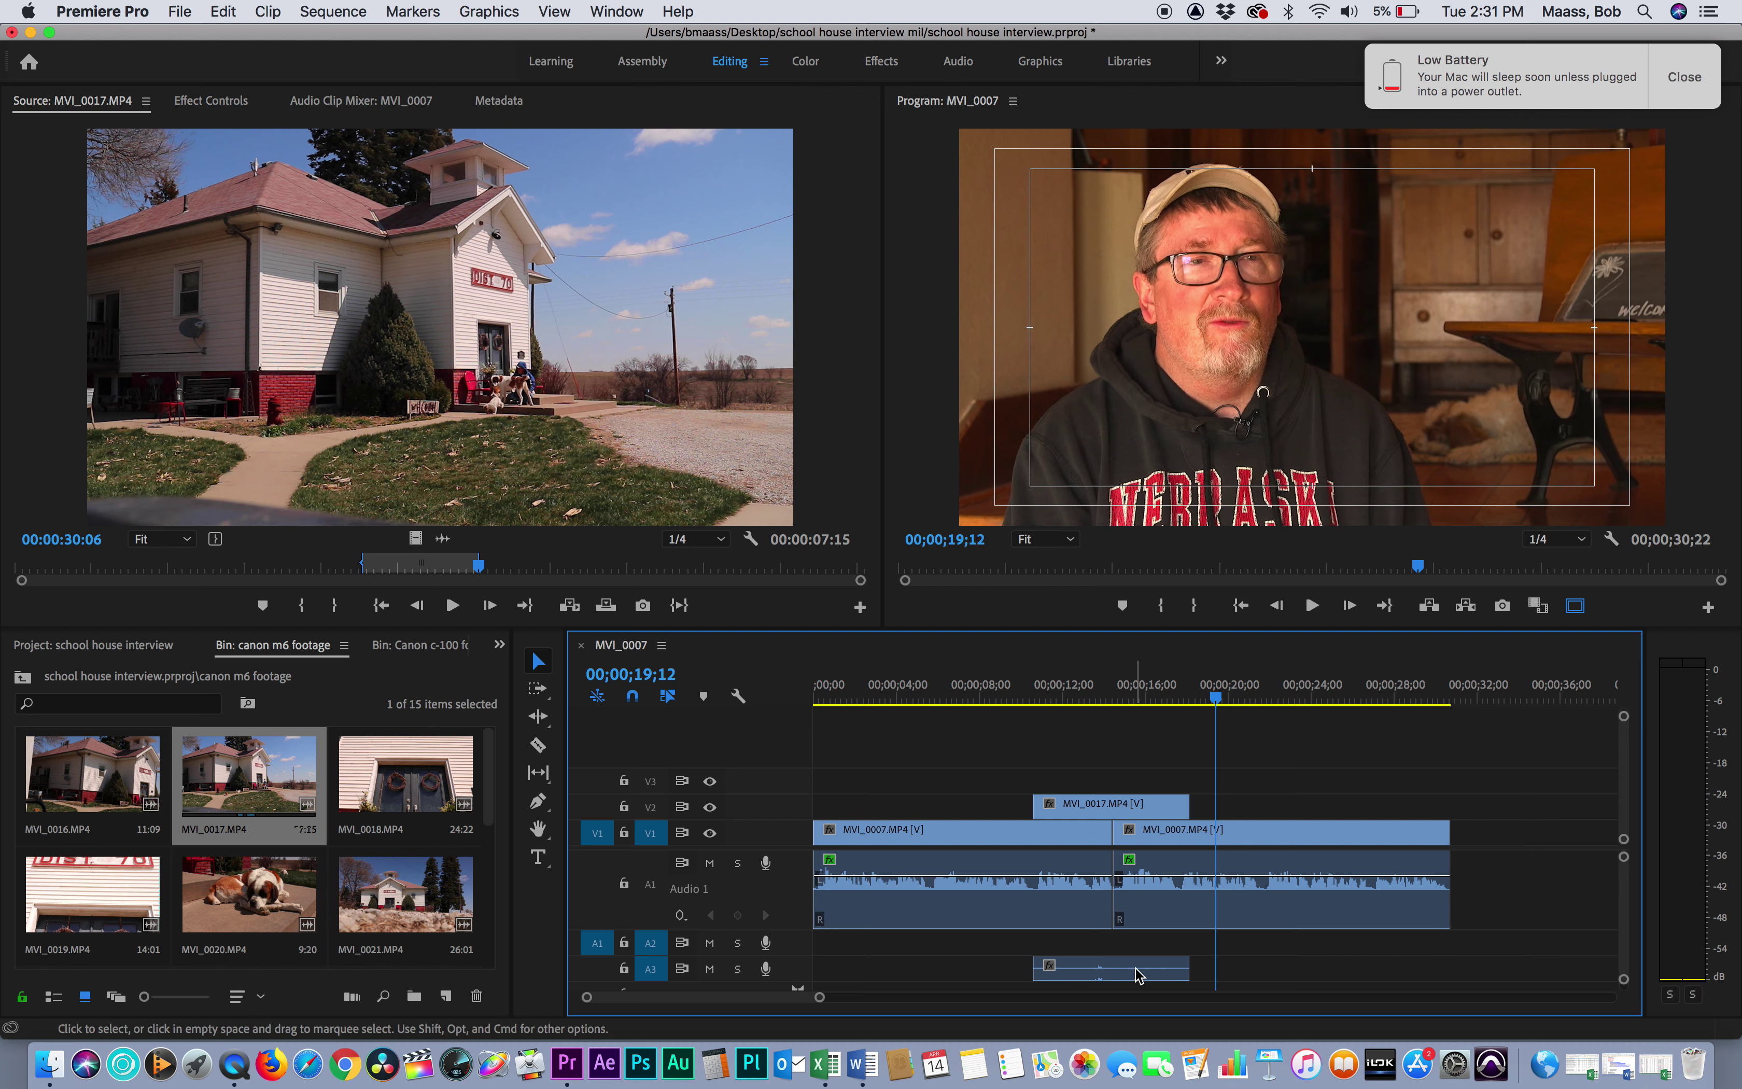
- Move the MVI_0017.MP4 audio from A3 to A2 and lower its volume on the enlarged track
left_click_drag(1137, 975, 1129, 935)
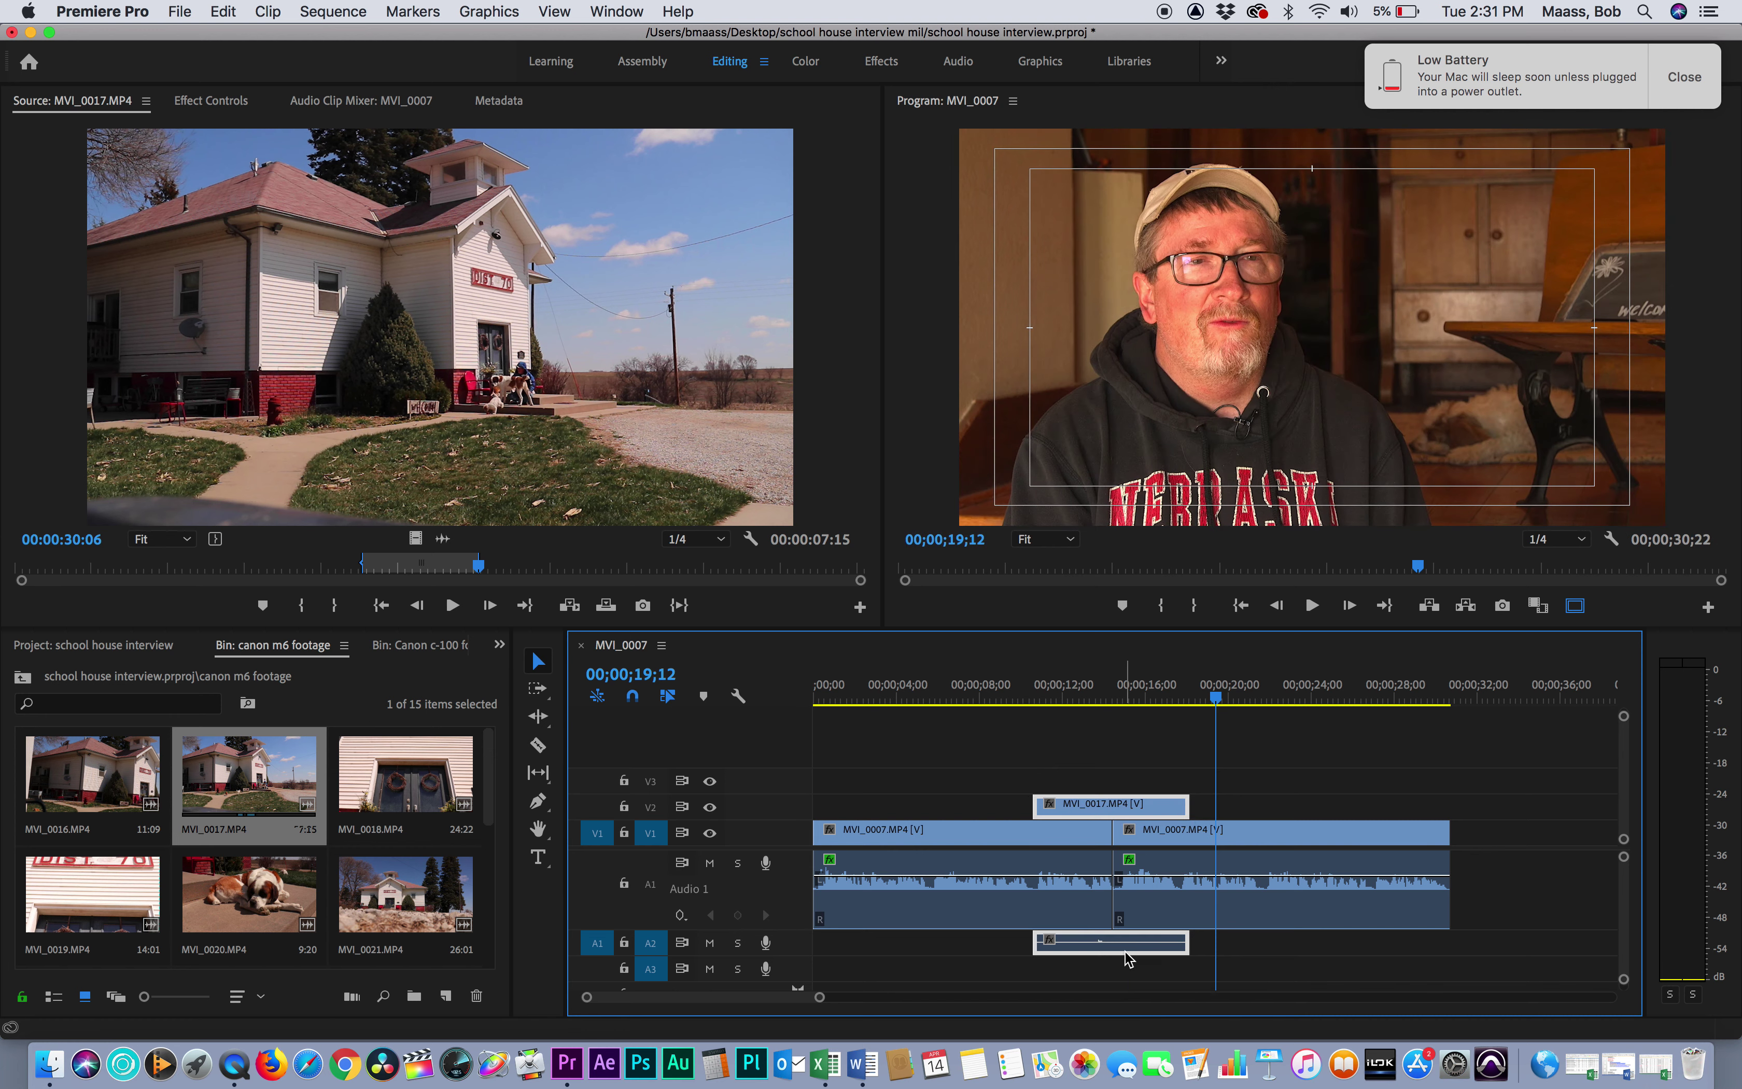
left_click(1092, 700)
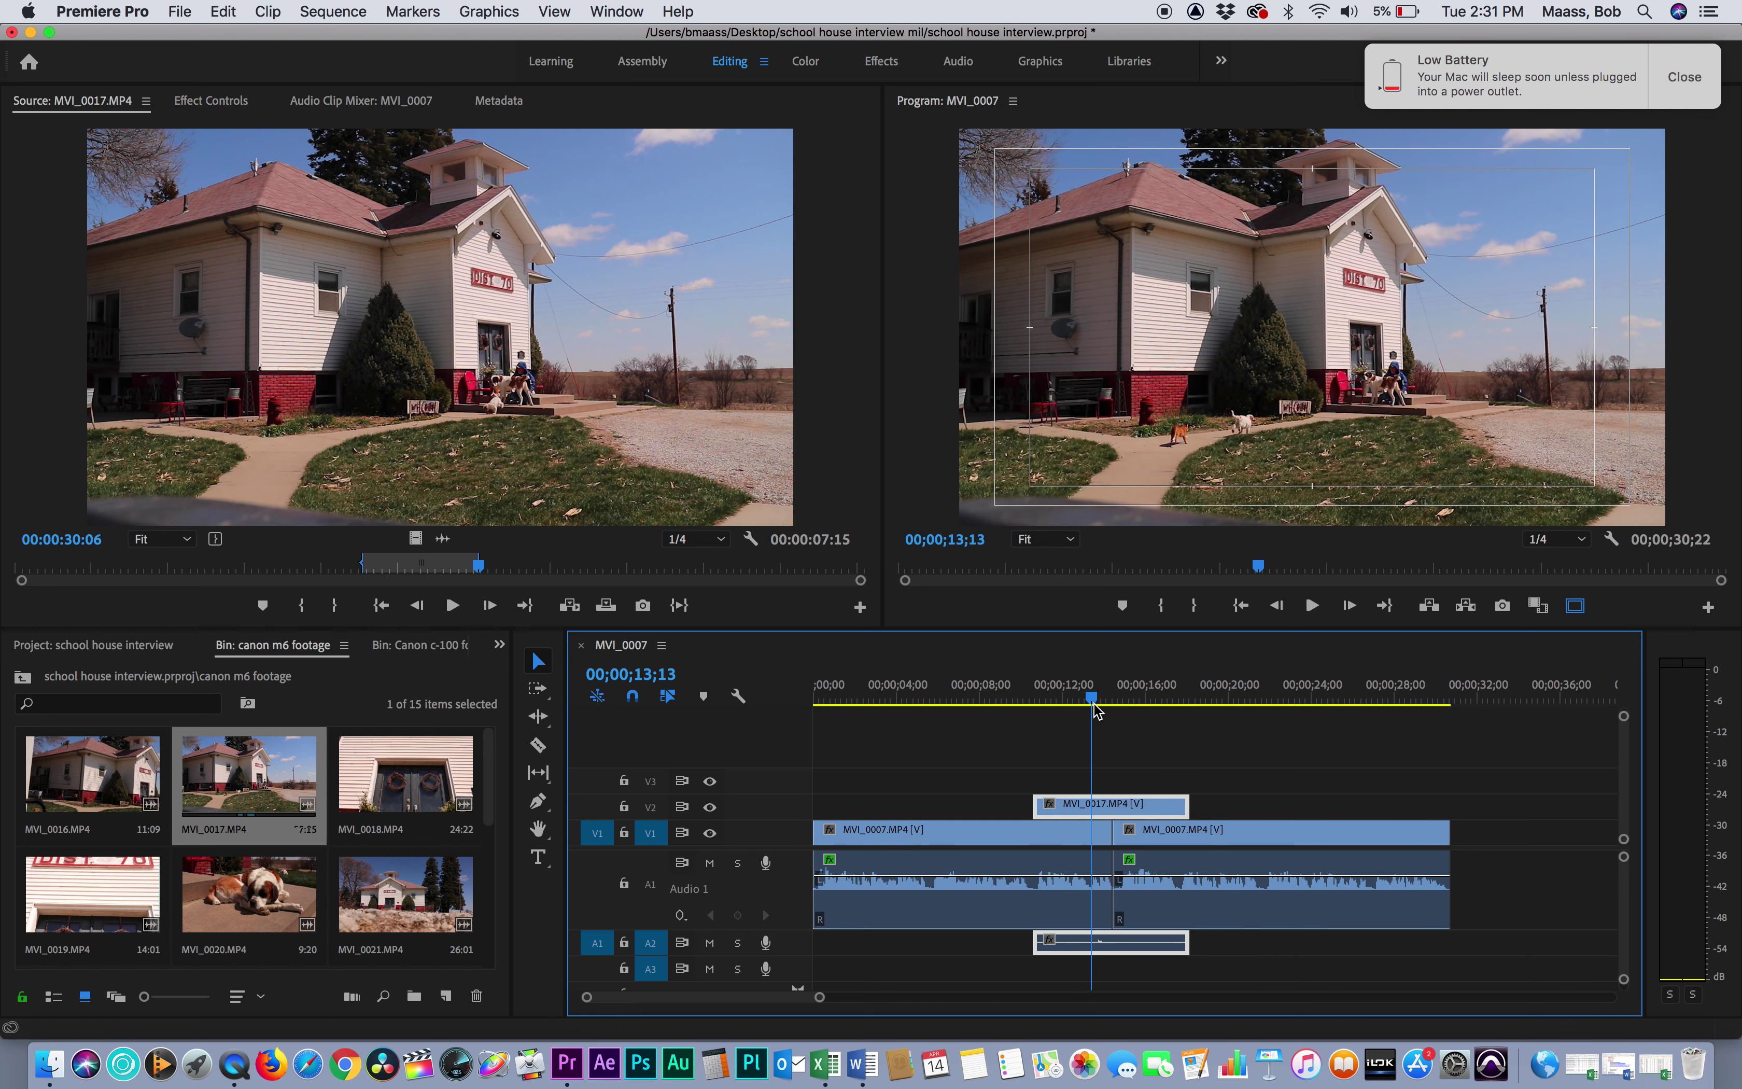
key("=")
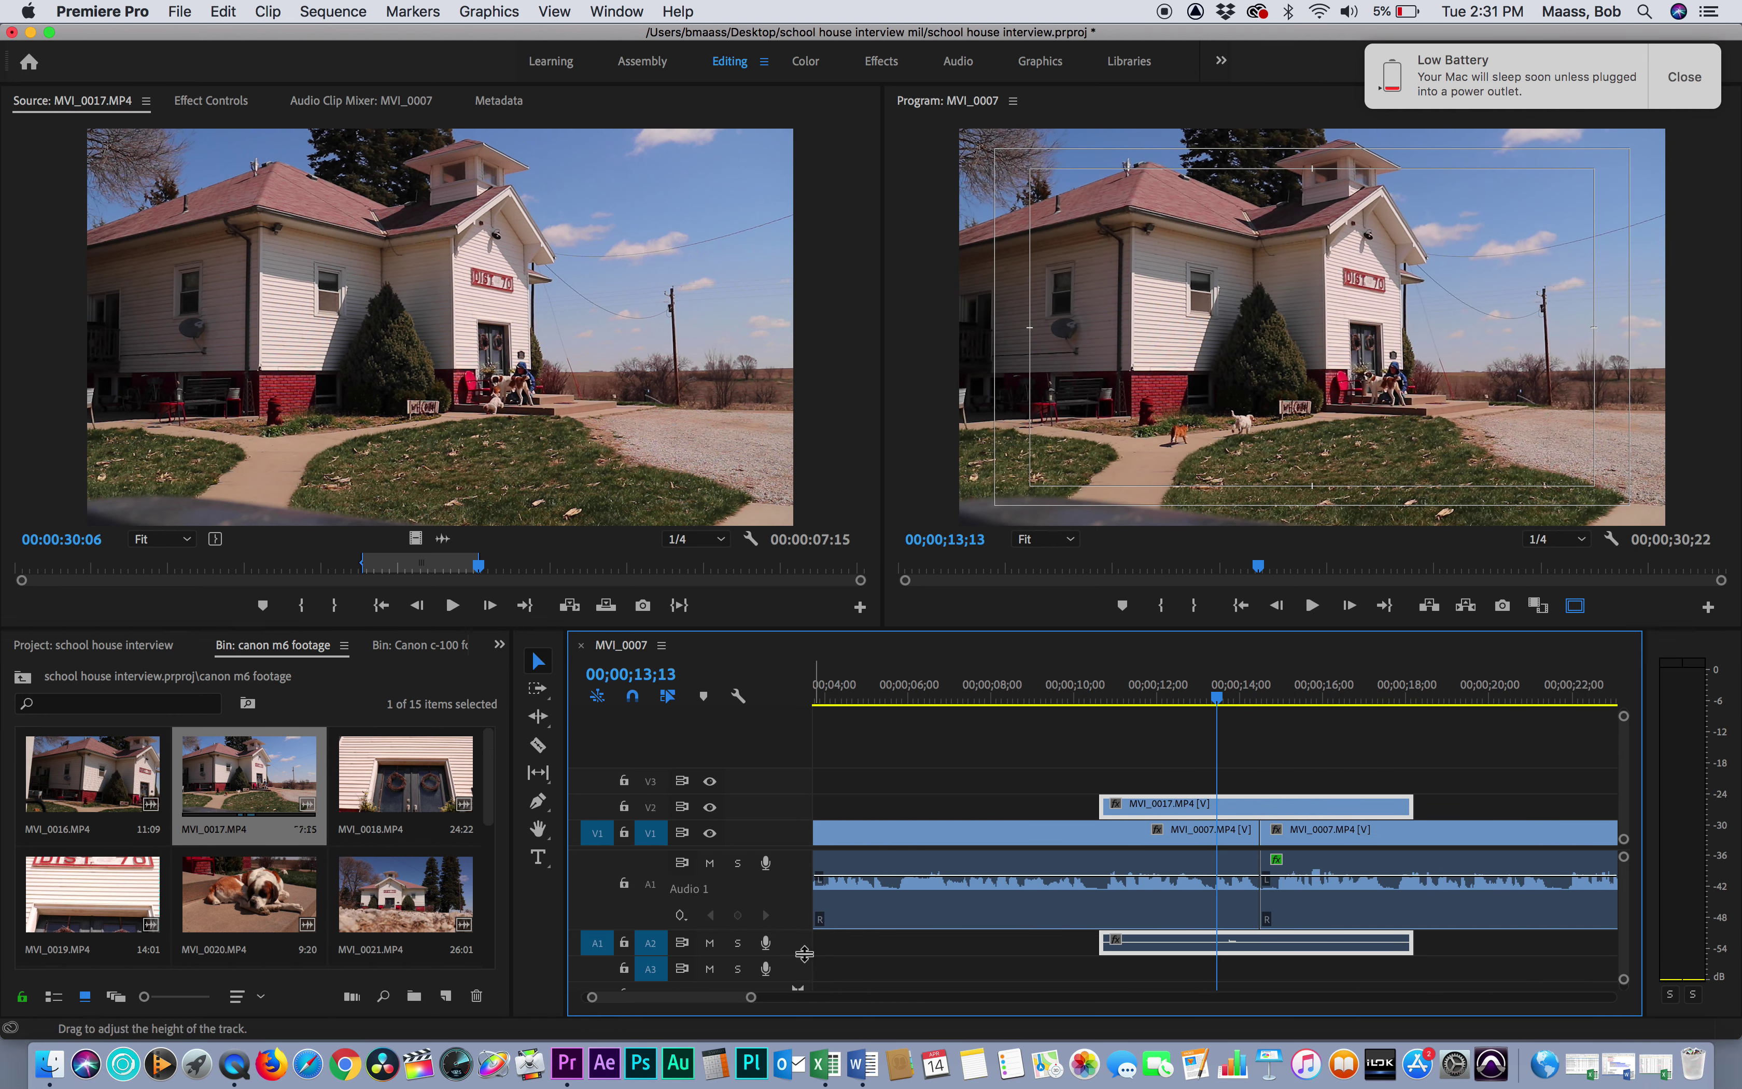
left_click_drag(802, 985, 797, 968)
left_click_drag(1188, 956, 1188, 966)
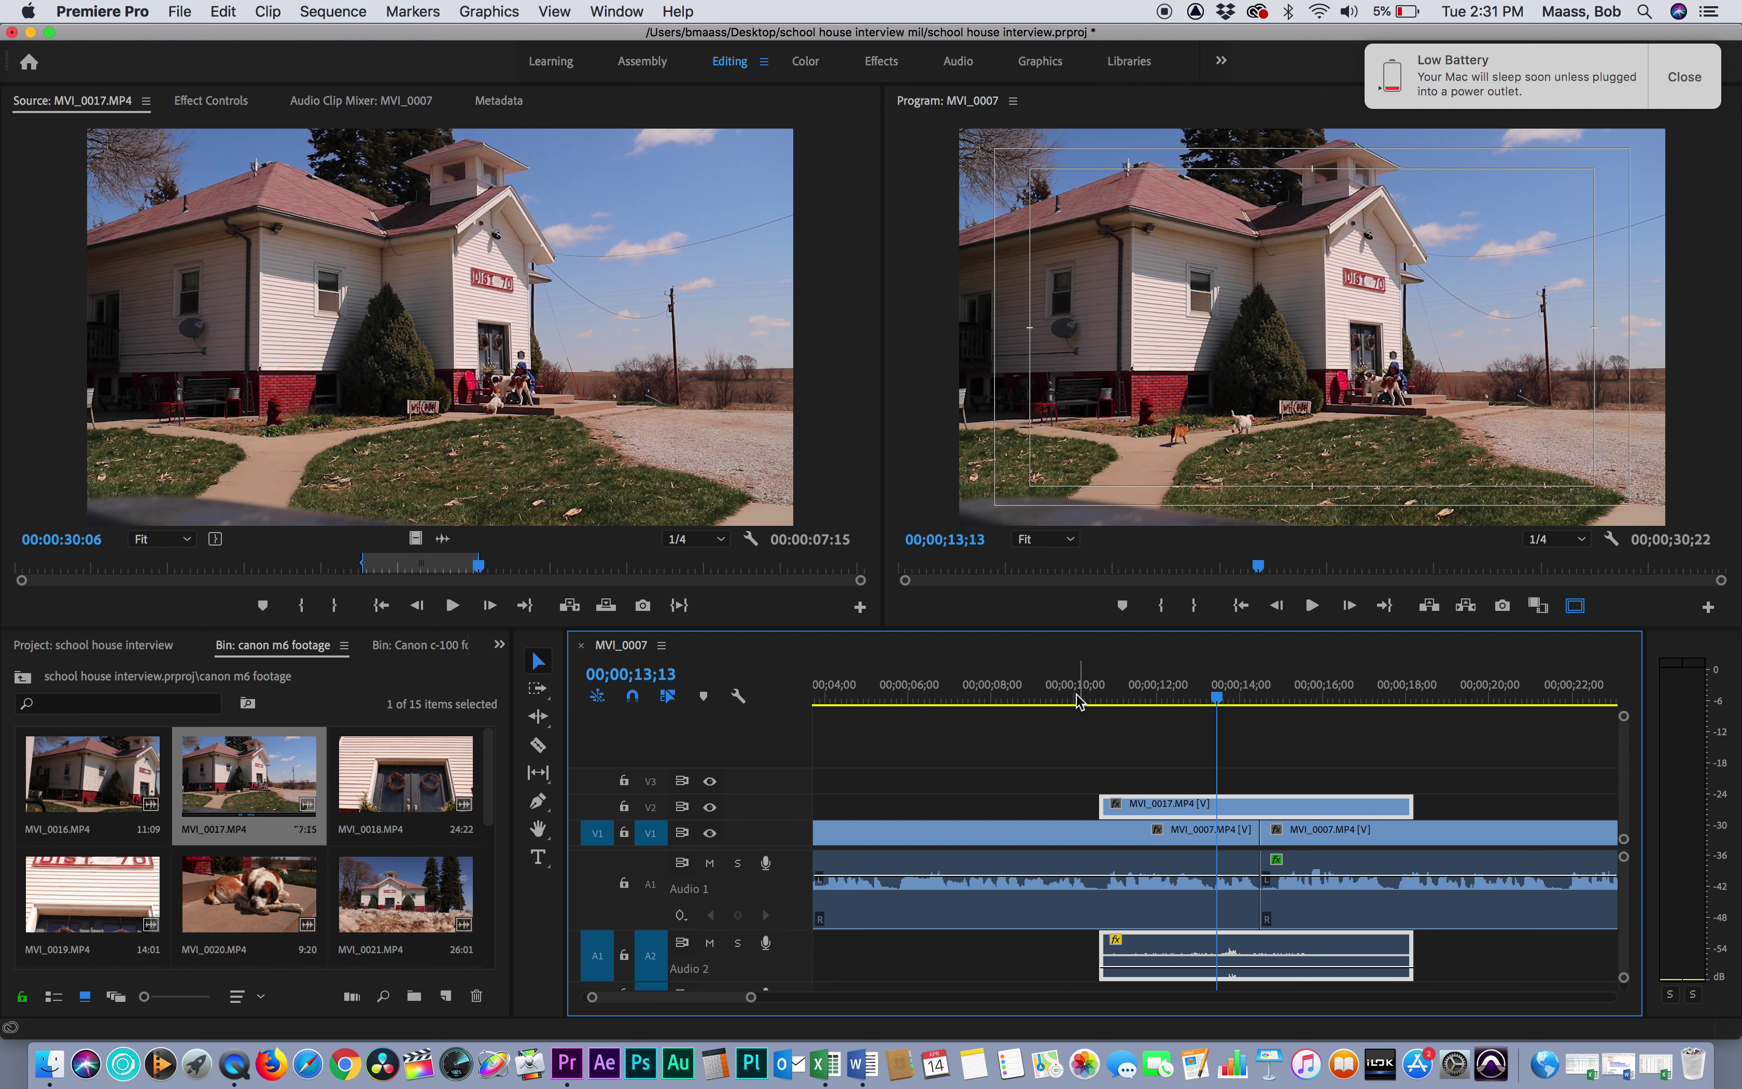
- Play across the MVI_0017.MP4 cutaway, and again from the sequence's beginning, to check the picture and audio mix
left_click(1049, 696)
key("space")
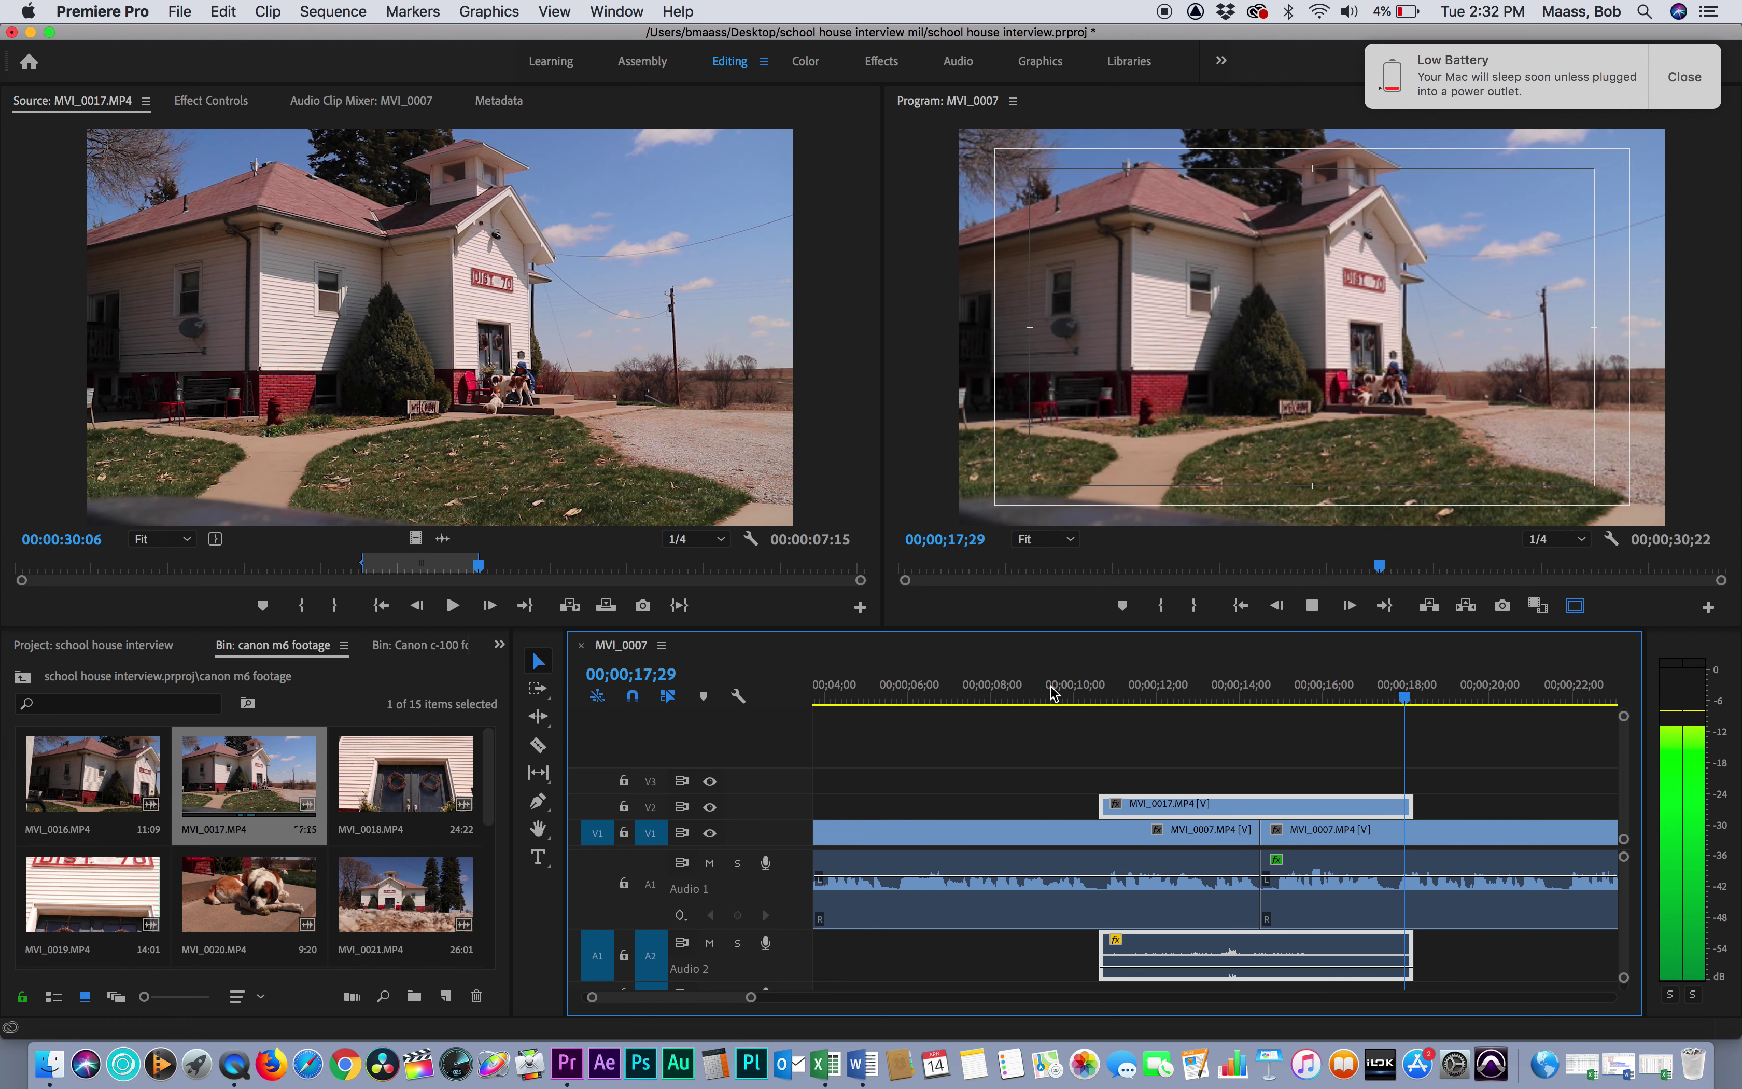
key("space")
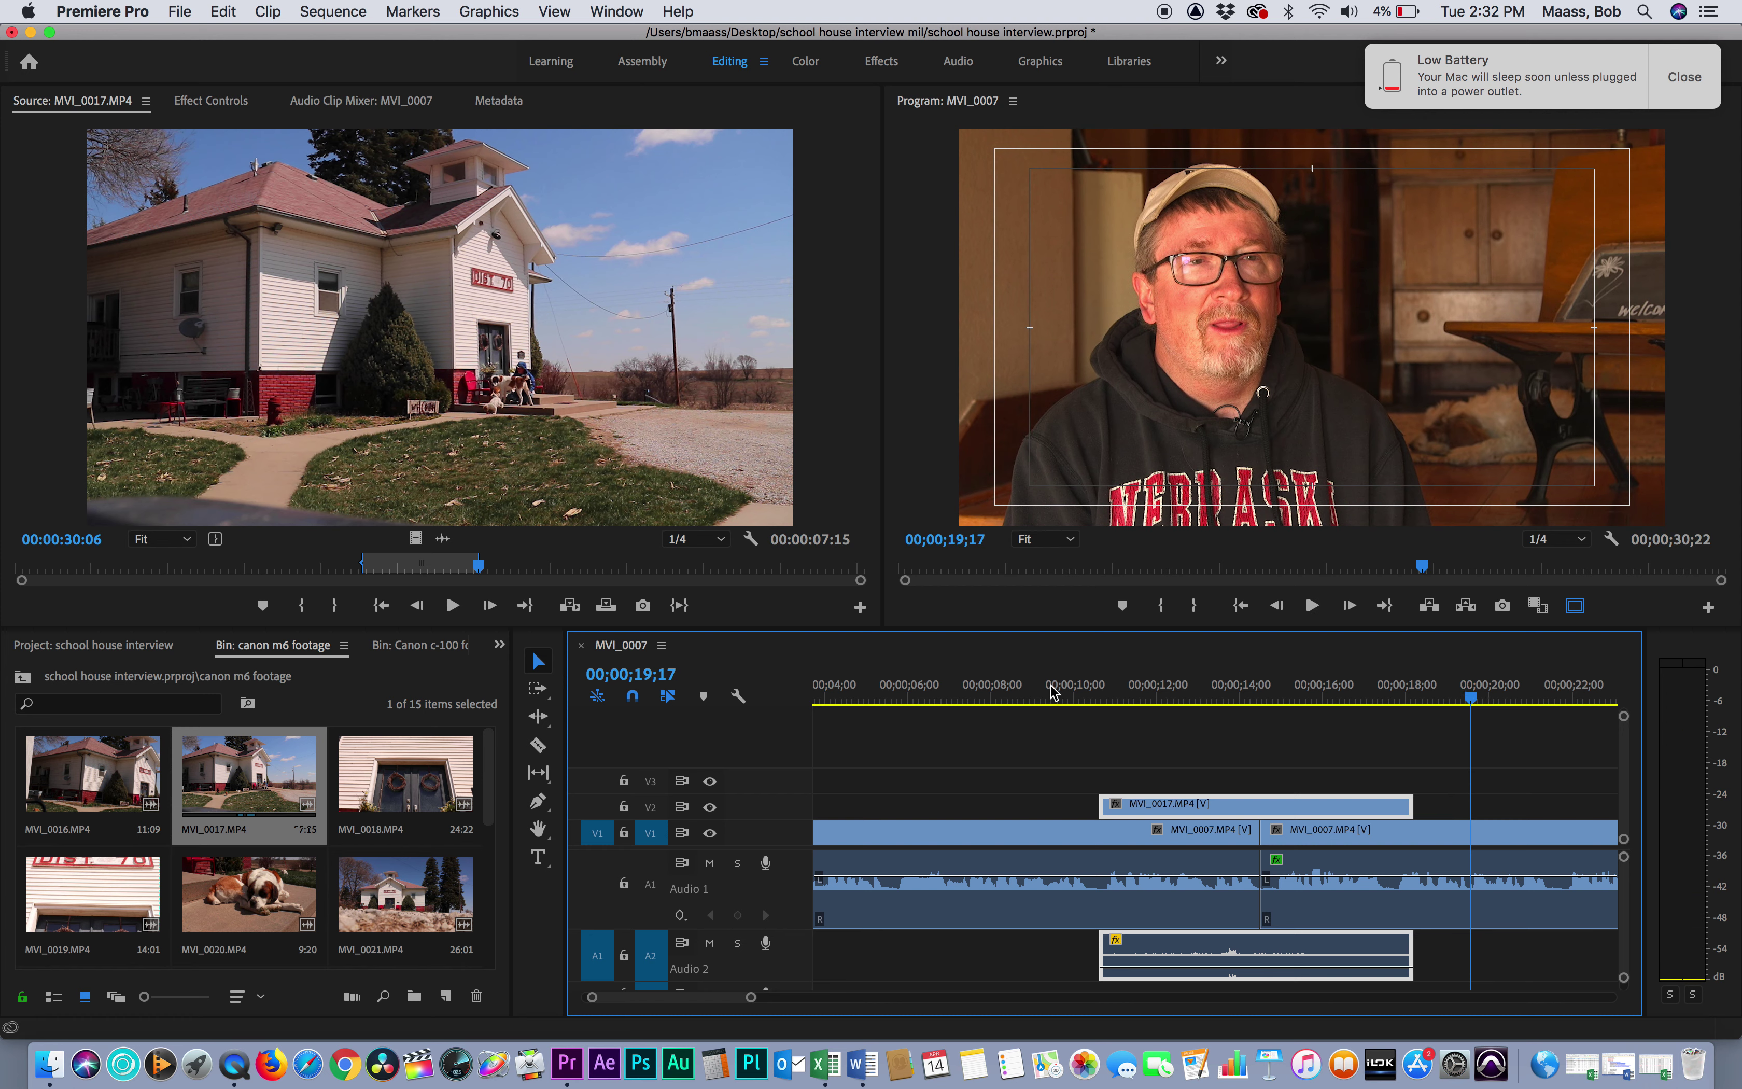
key("minus")
key("minus")
key("minus")
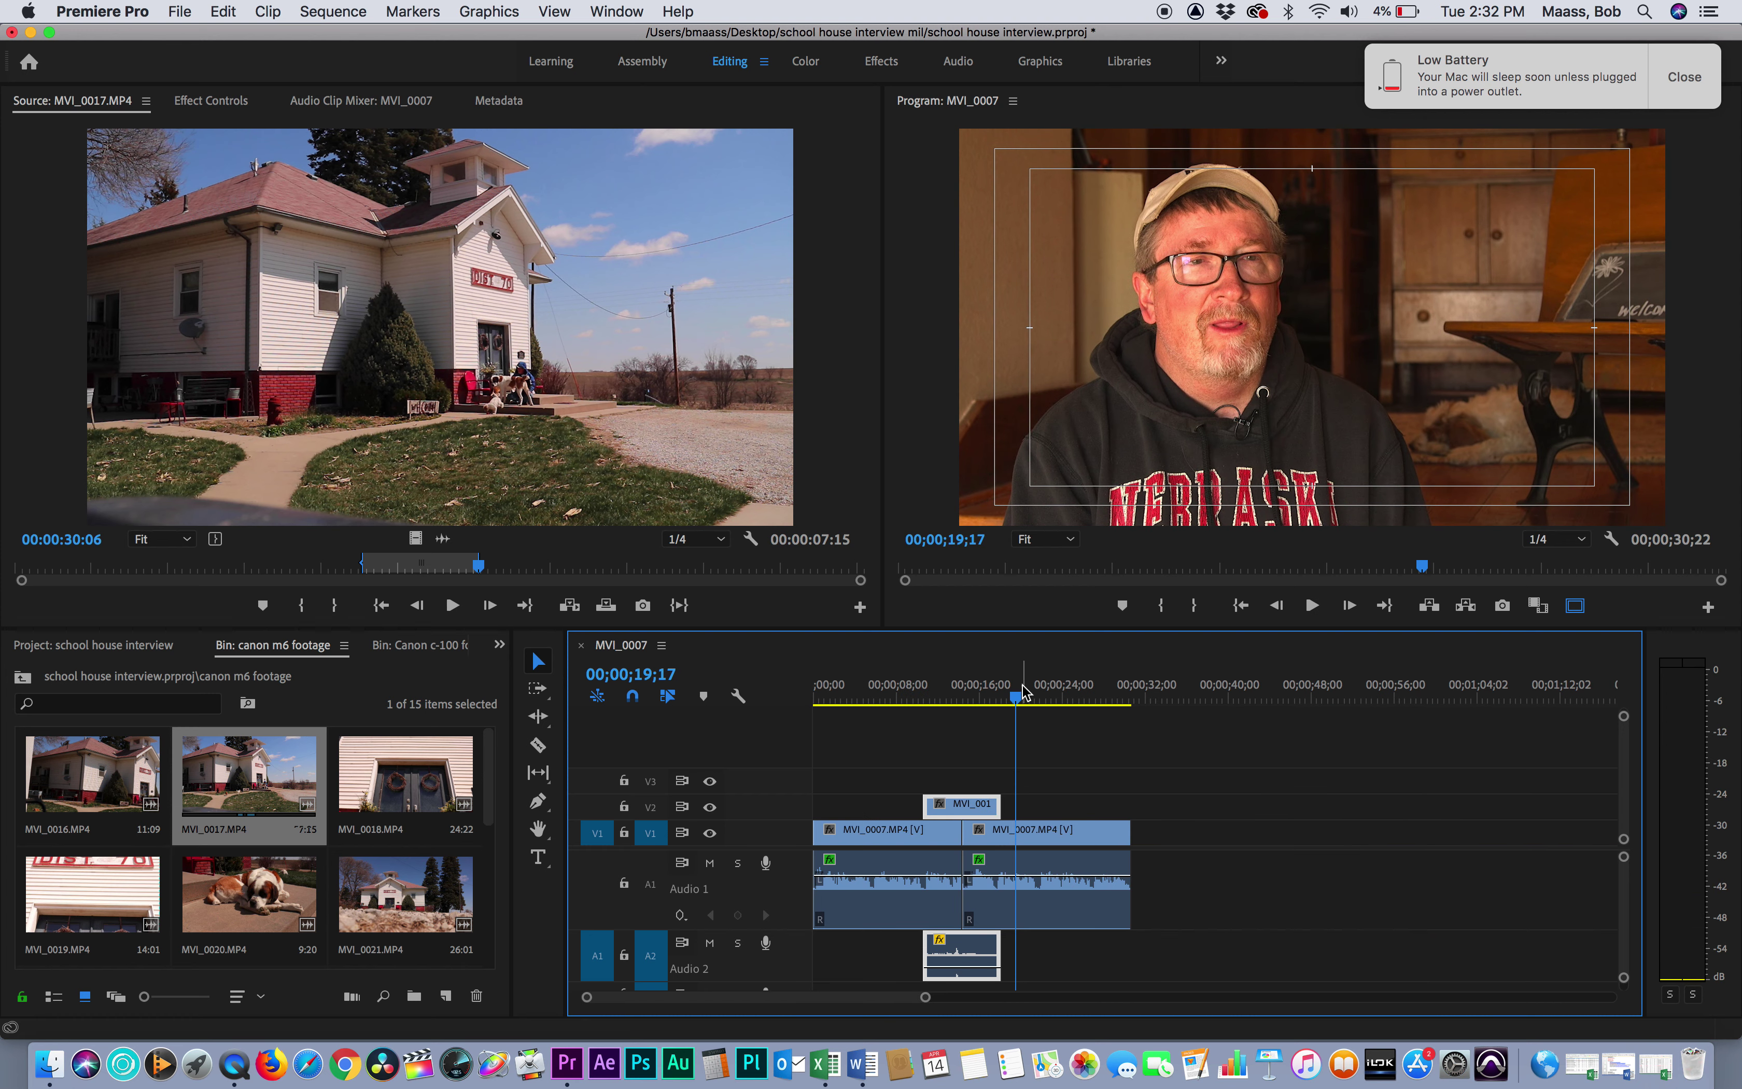
left_click_drag(1016, 696, 792, 774)
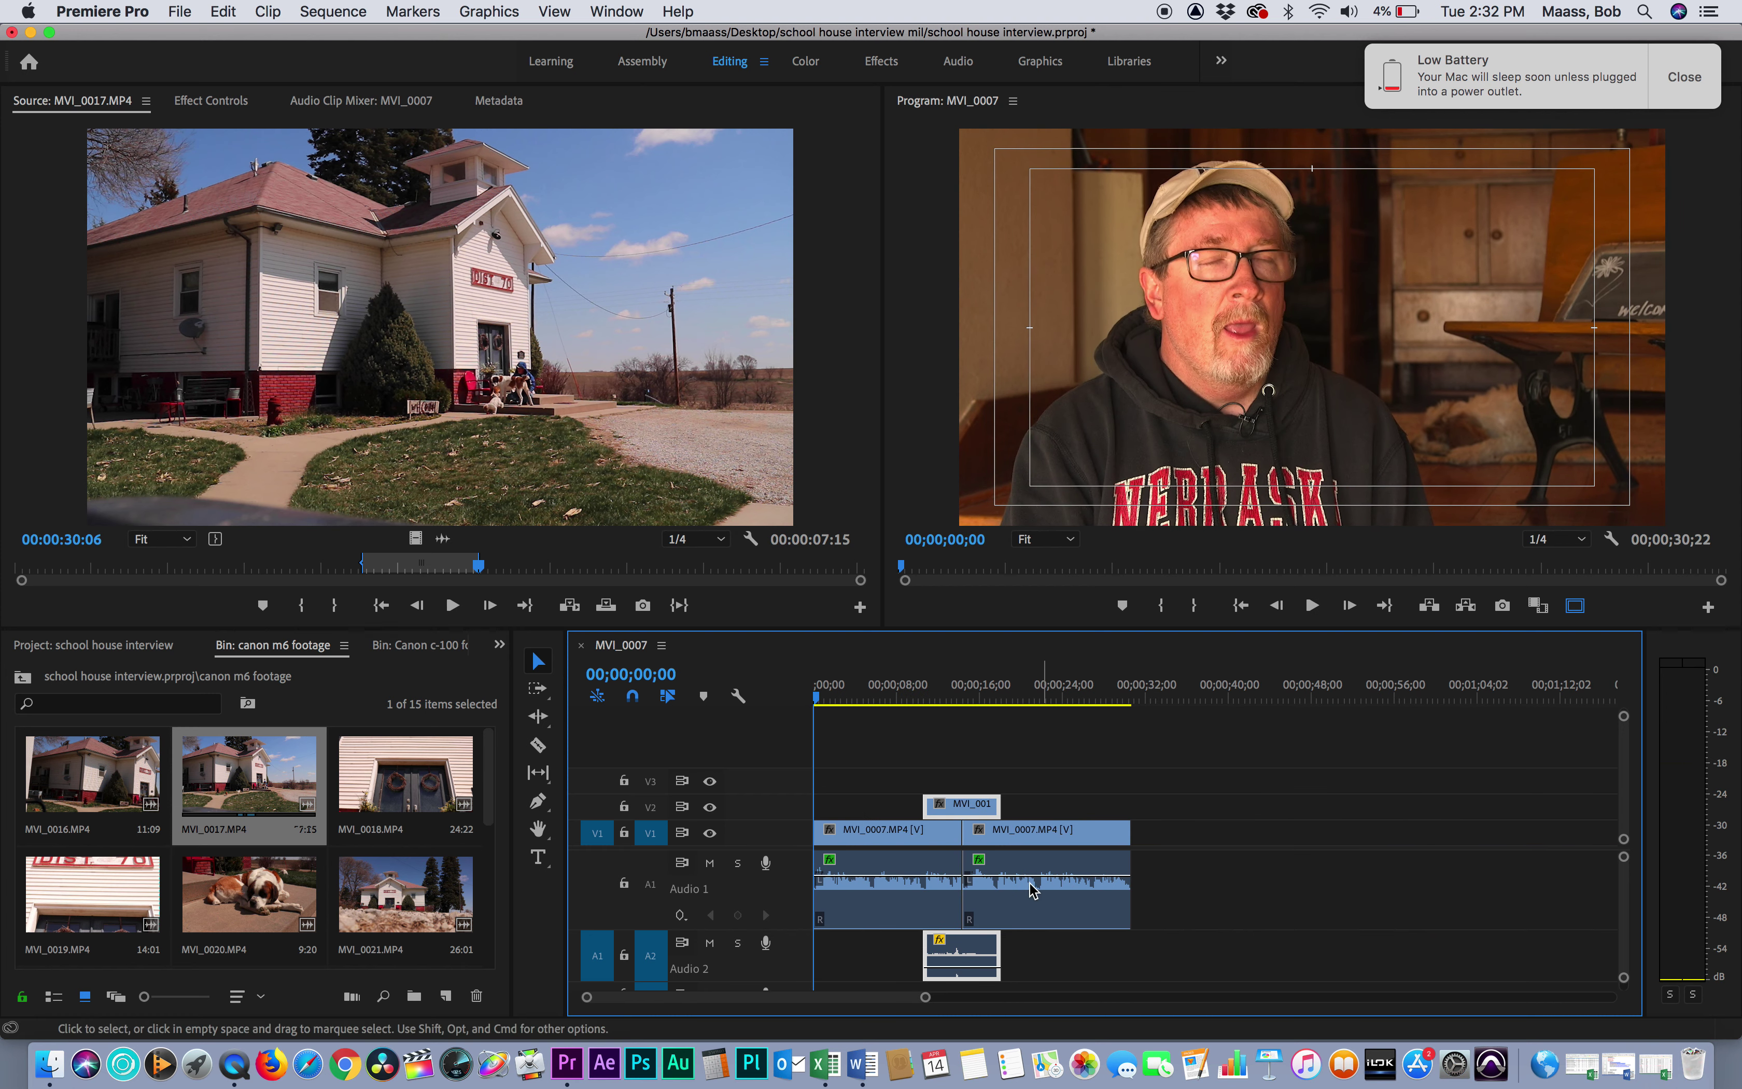
key("space")
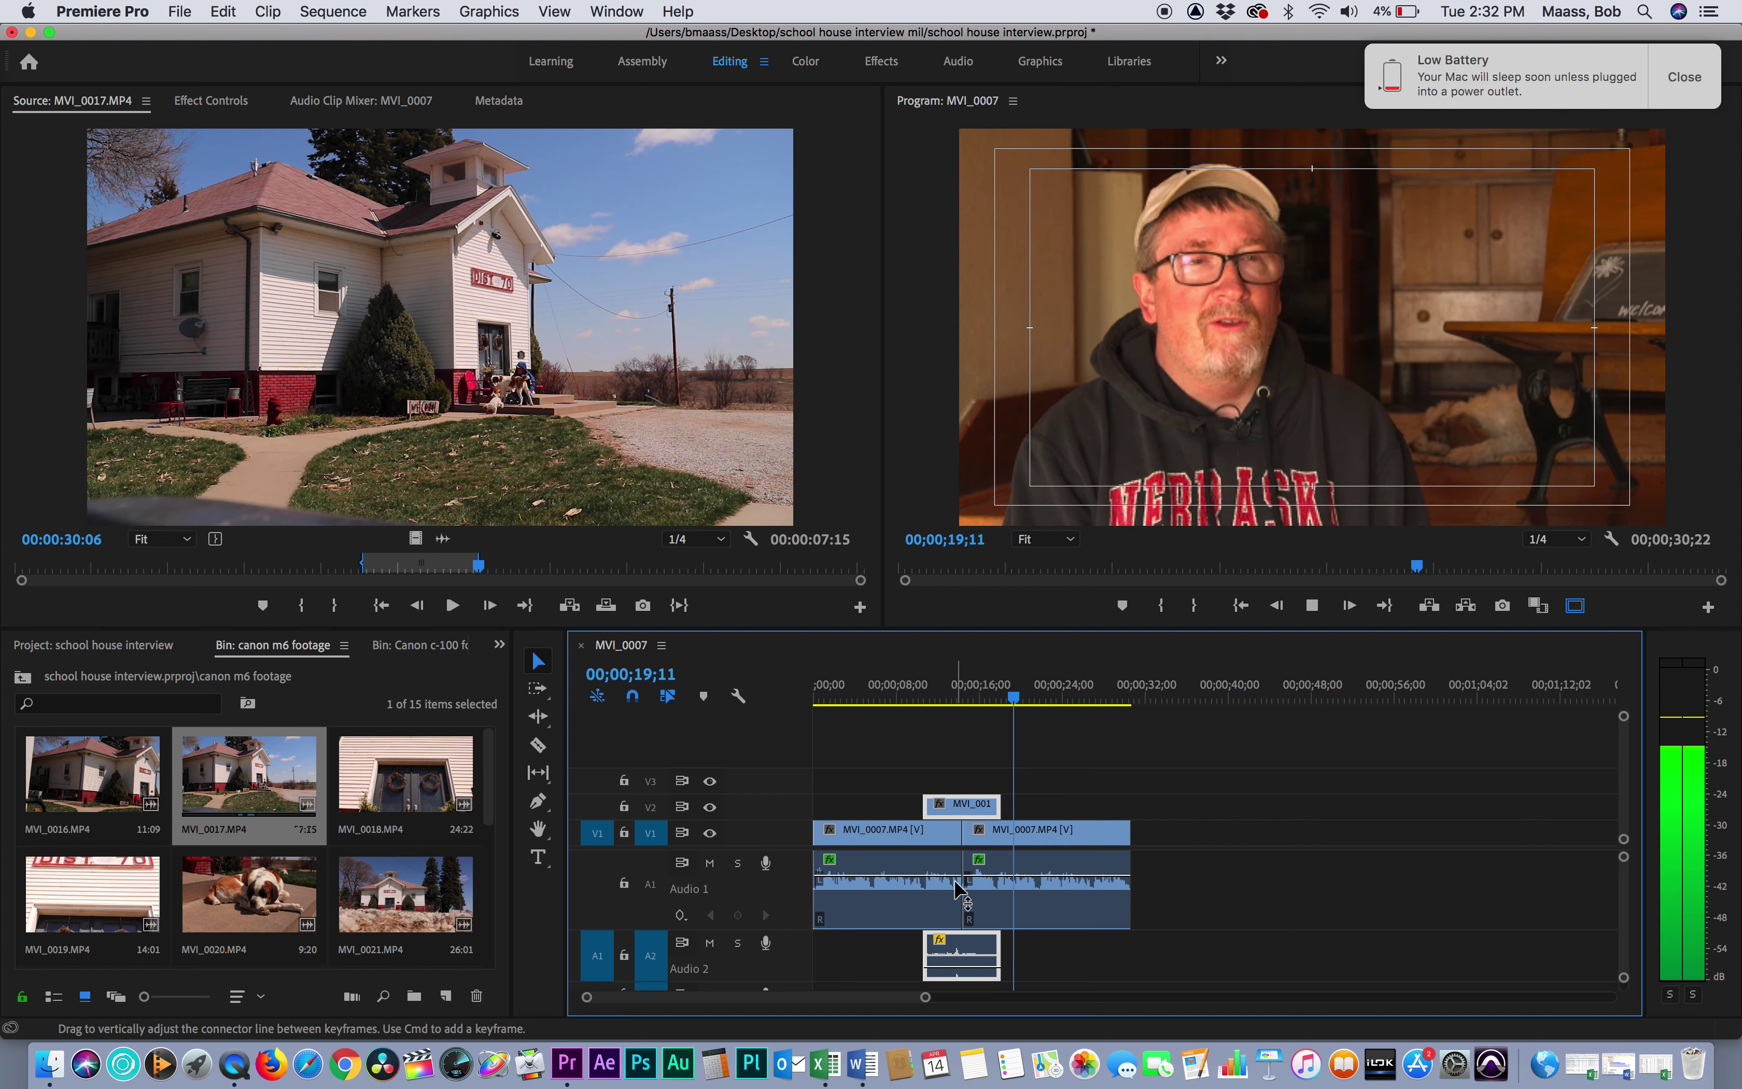
key("space")
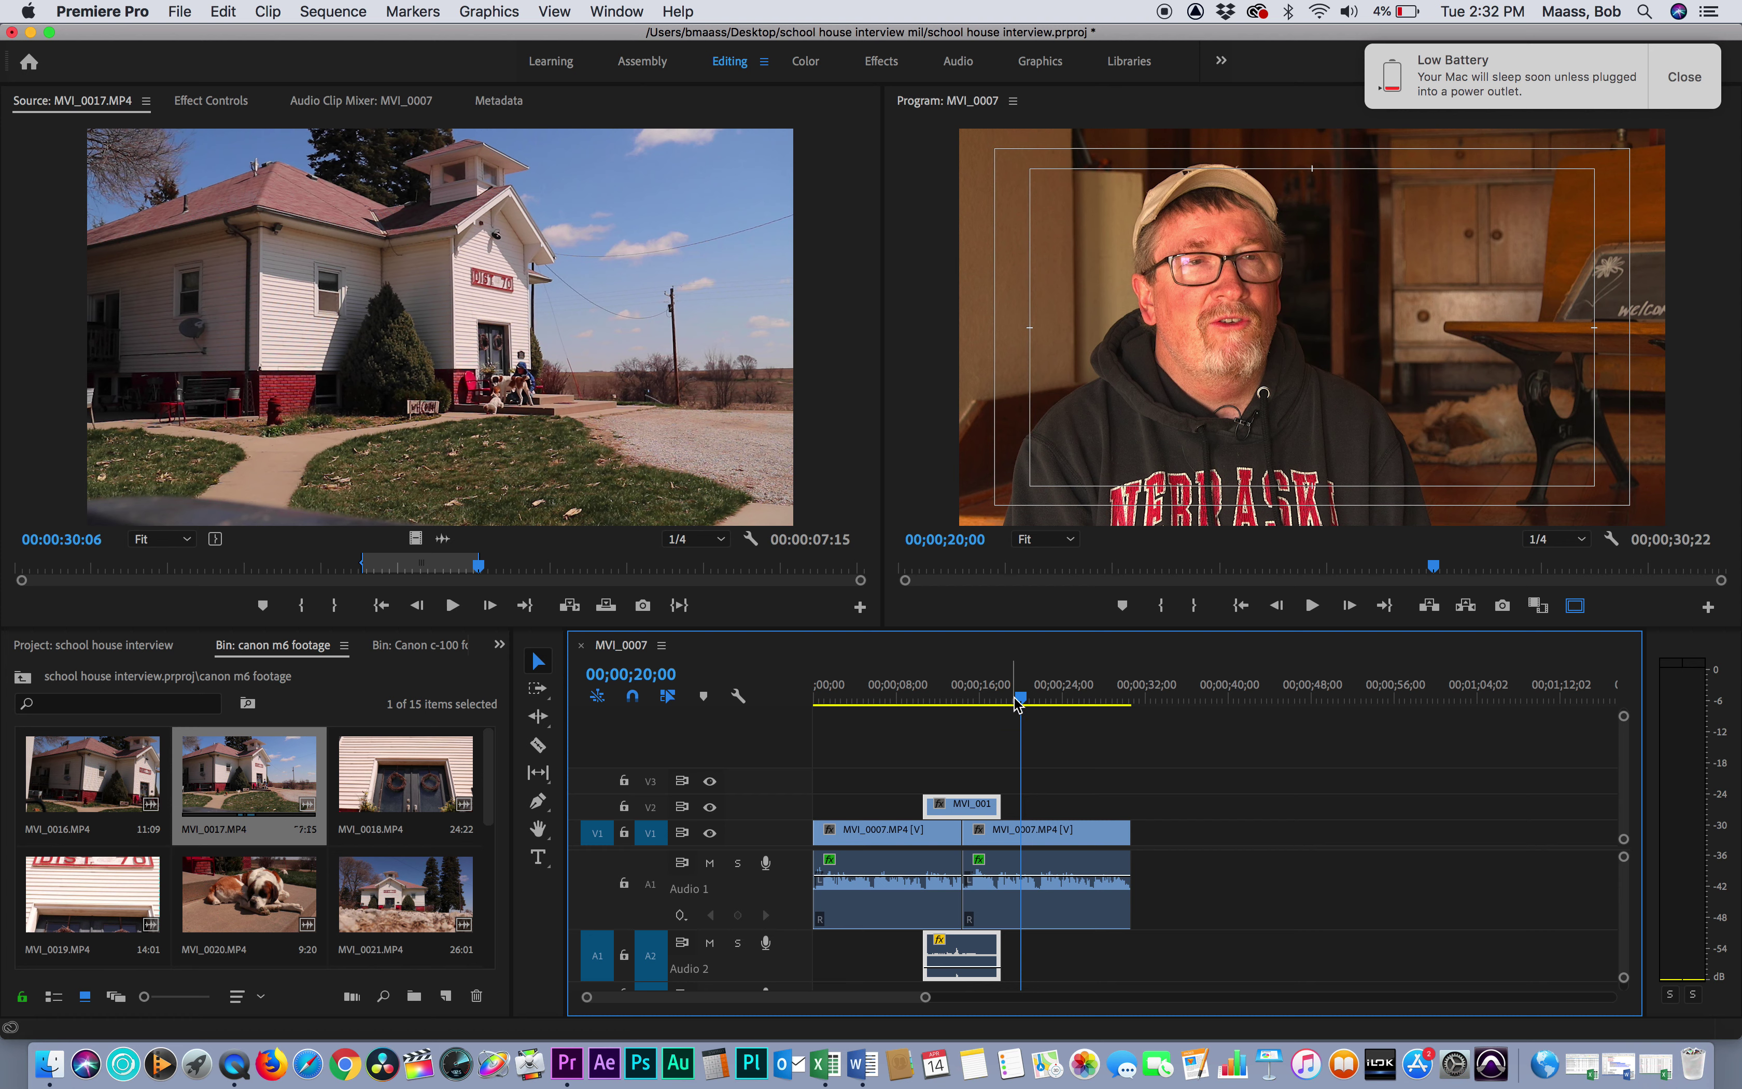
- Try the MVI_0017.MP4 cutaway on V1 over the interview clips, play across it from 00;00;07;09, and undo the move
left_click_drag(1021, 704, 889, 698)
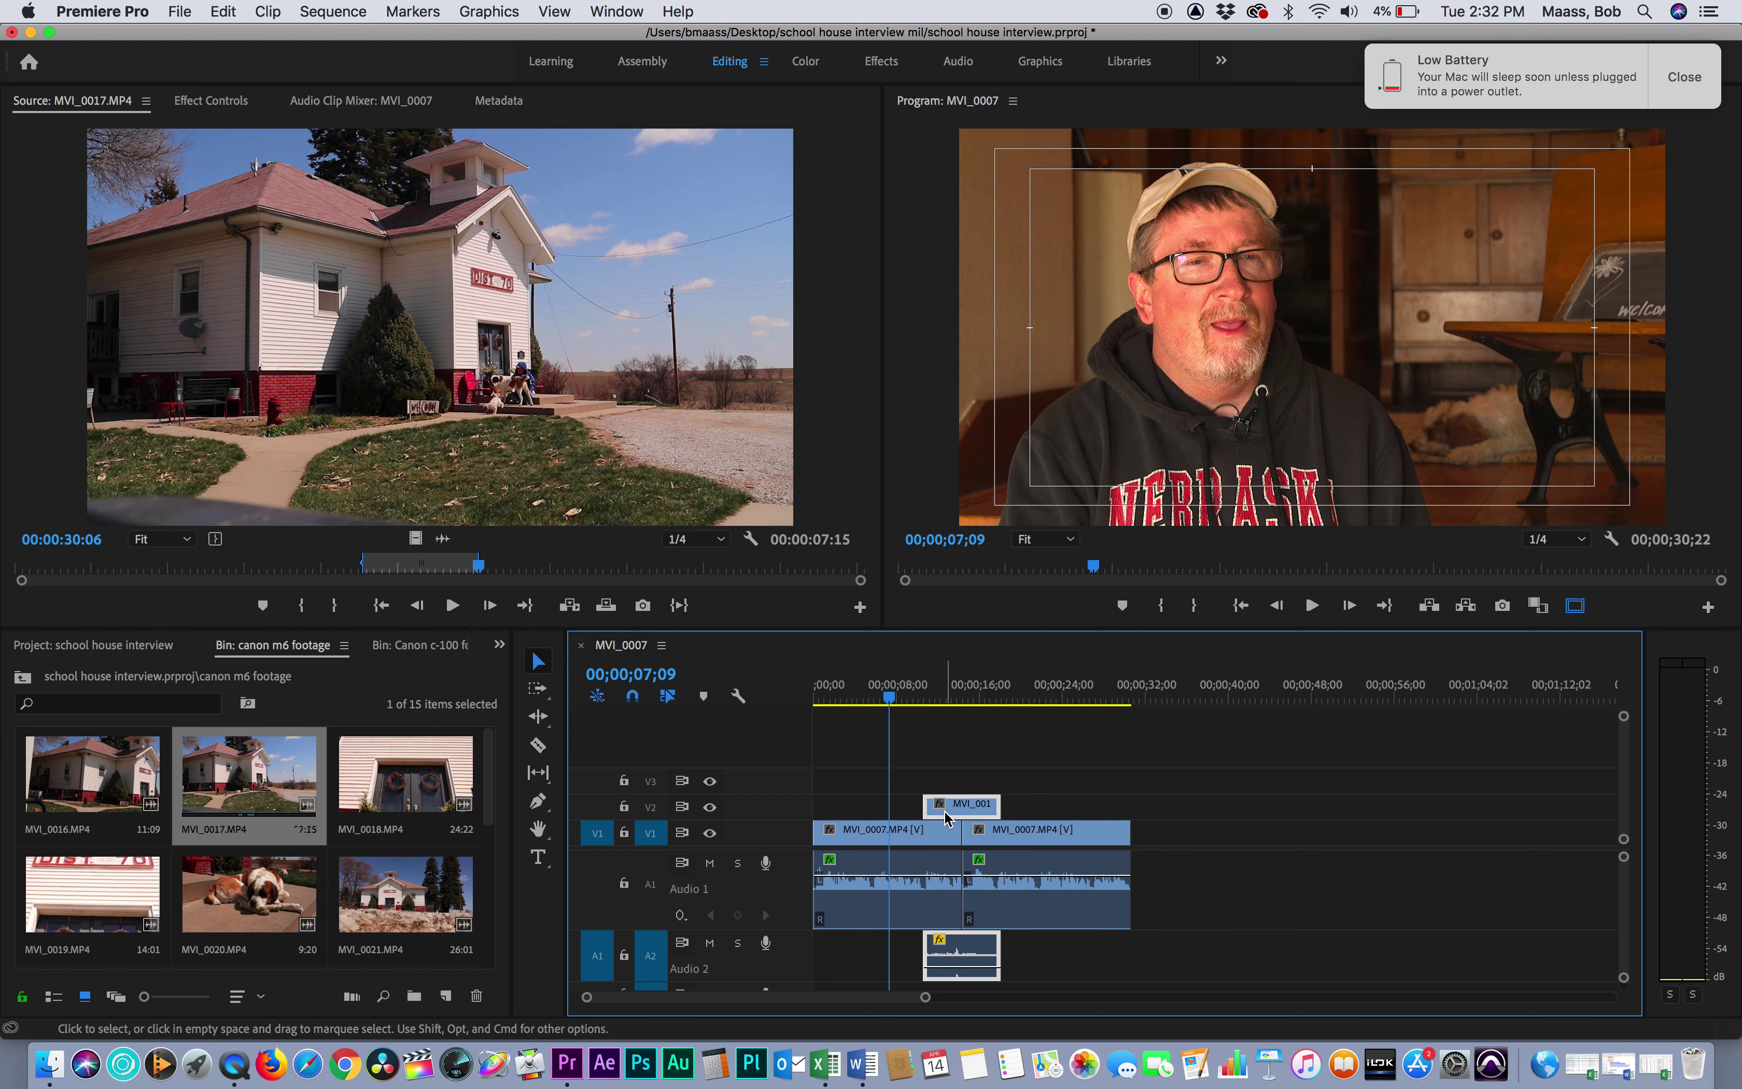
left_click_drag(945, 812, 946, 848)
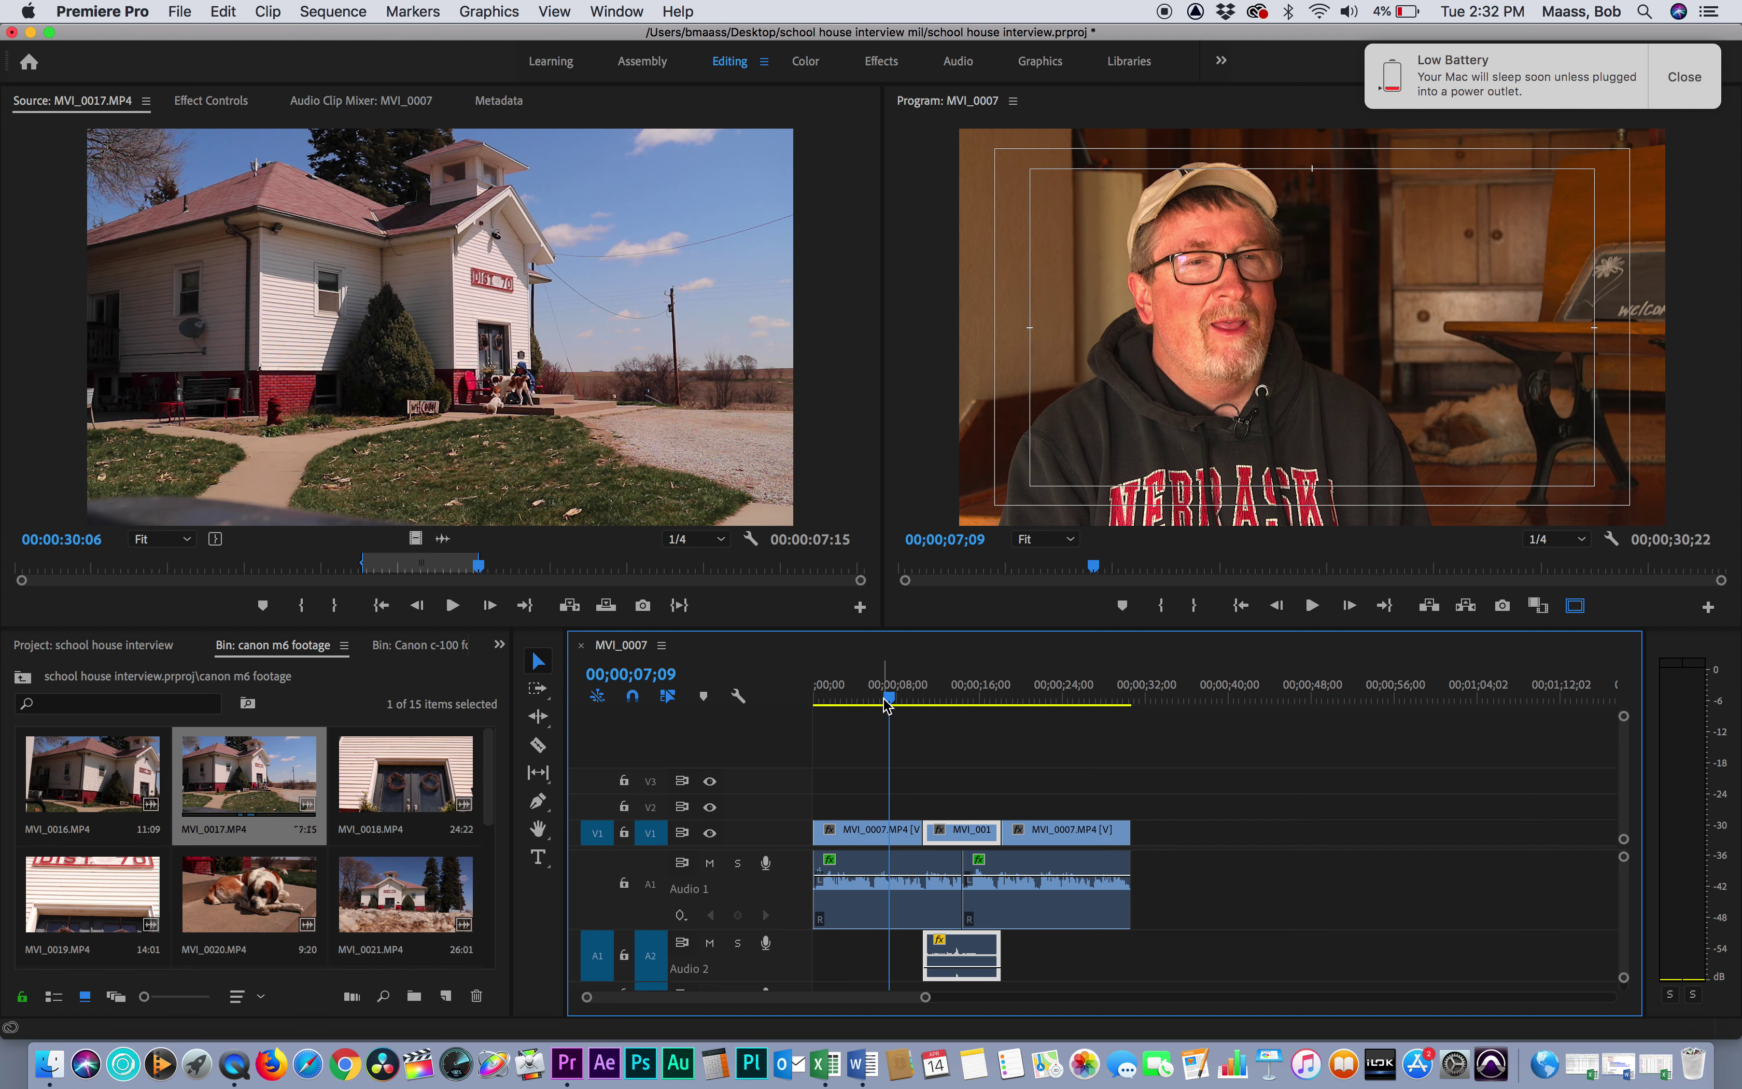
key("space")
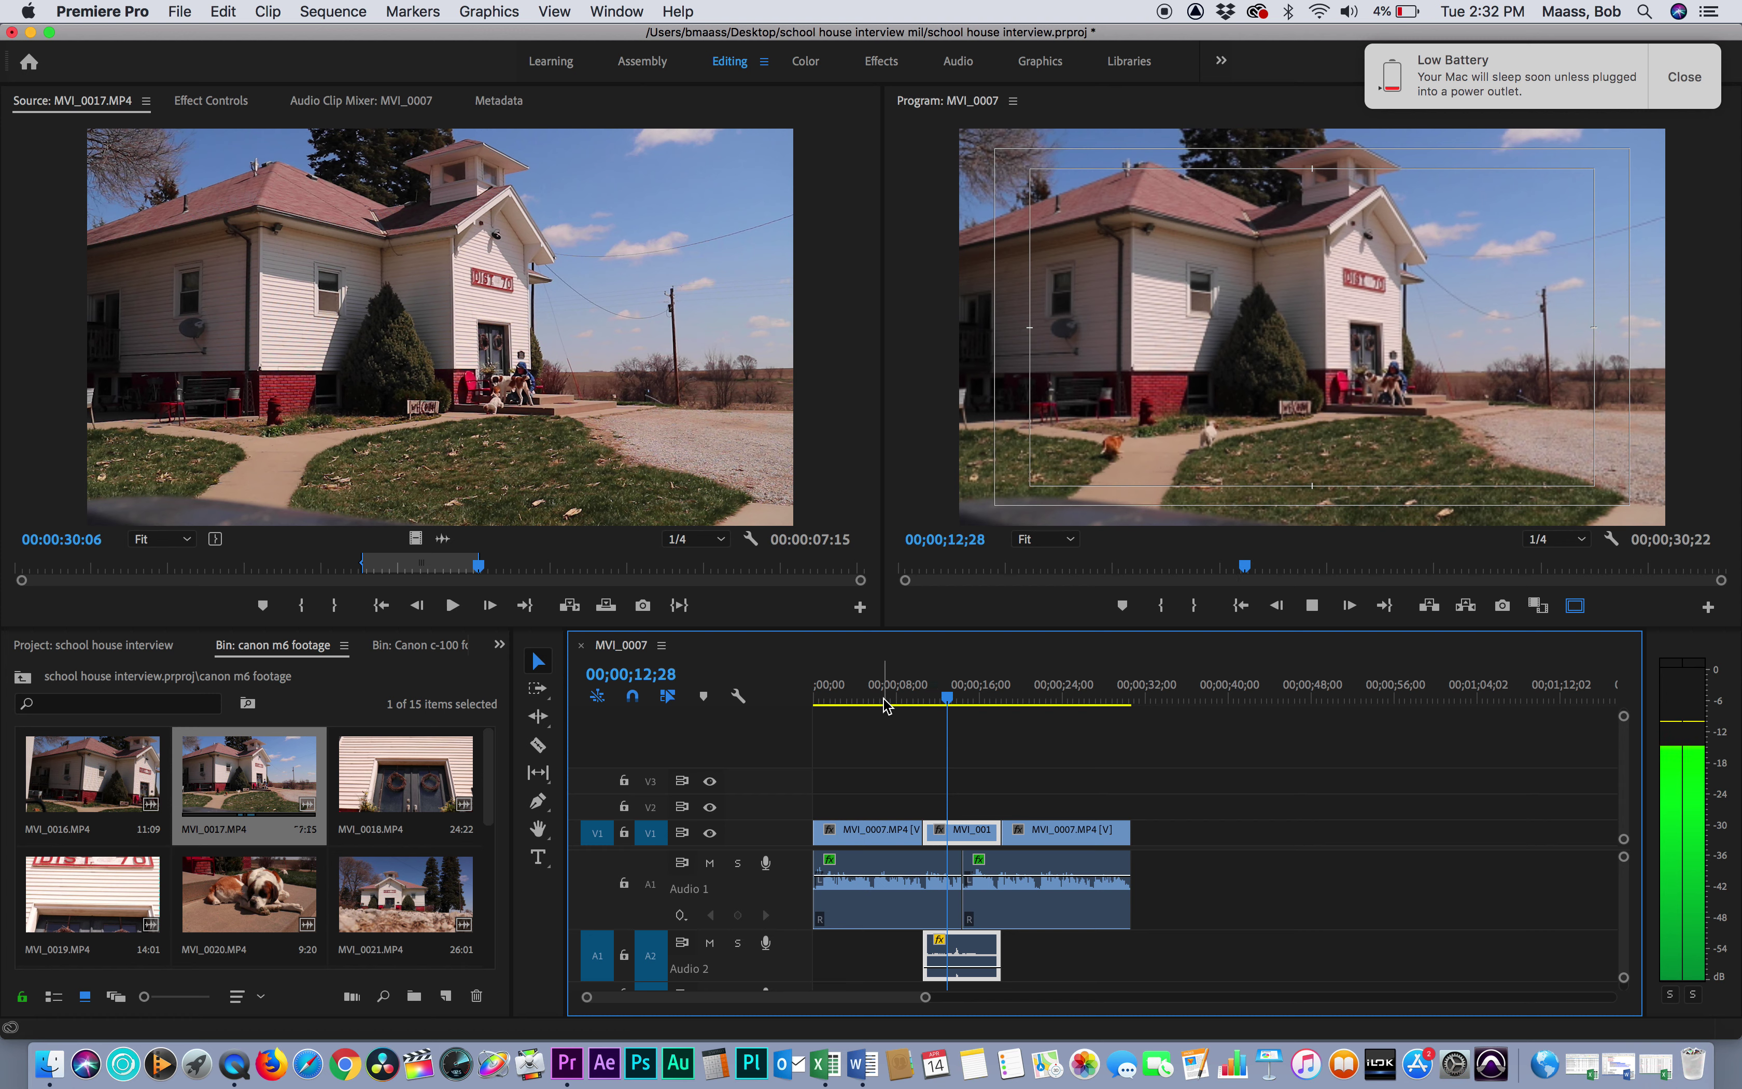
key("space")
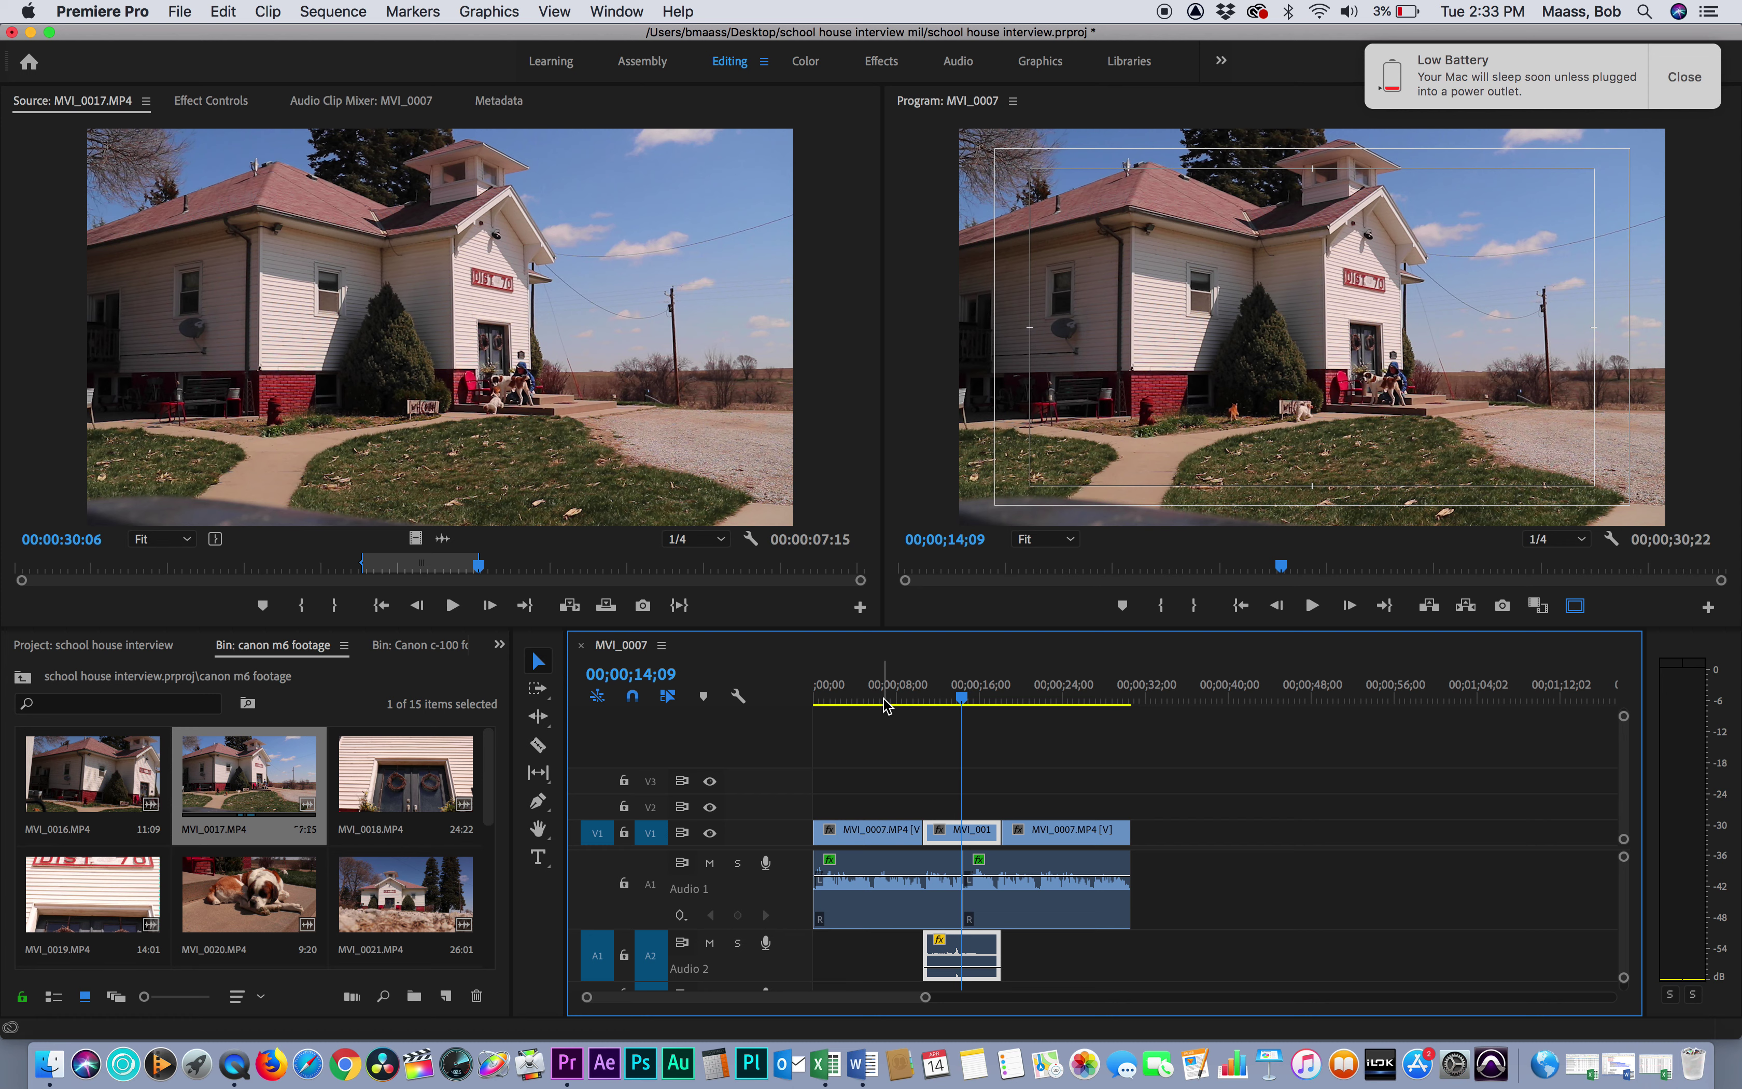
key("space")
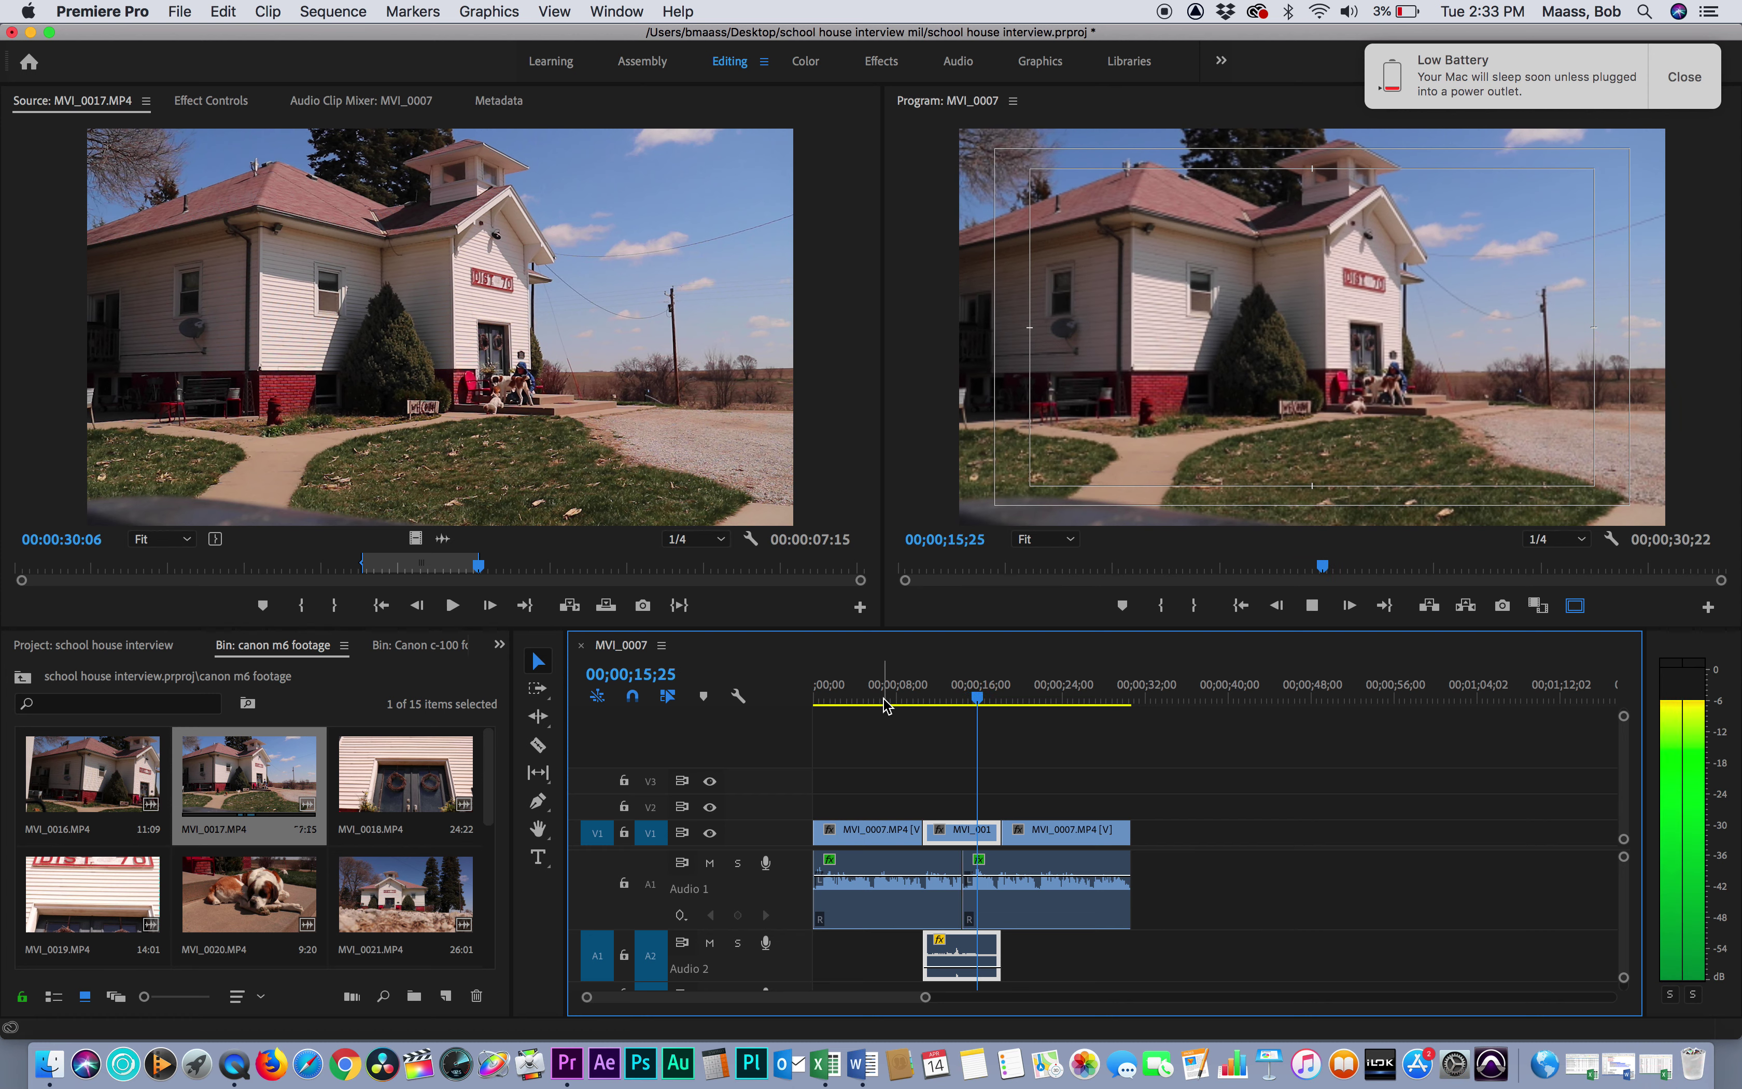
key("space")
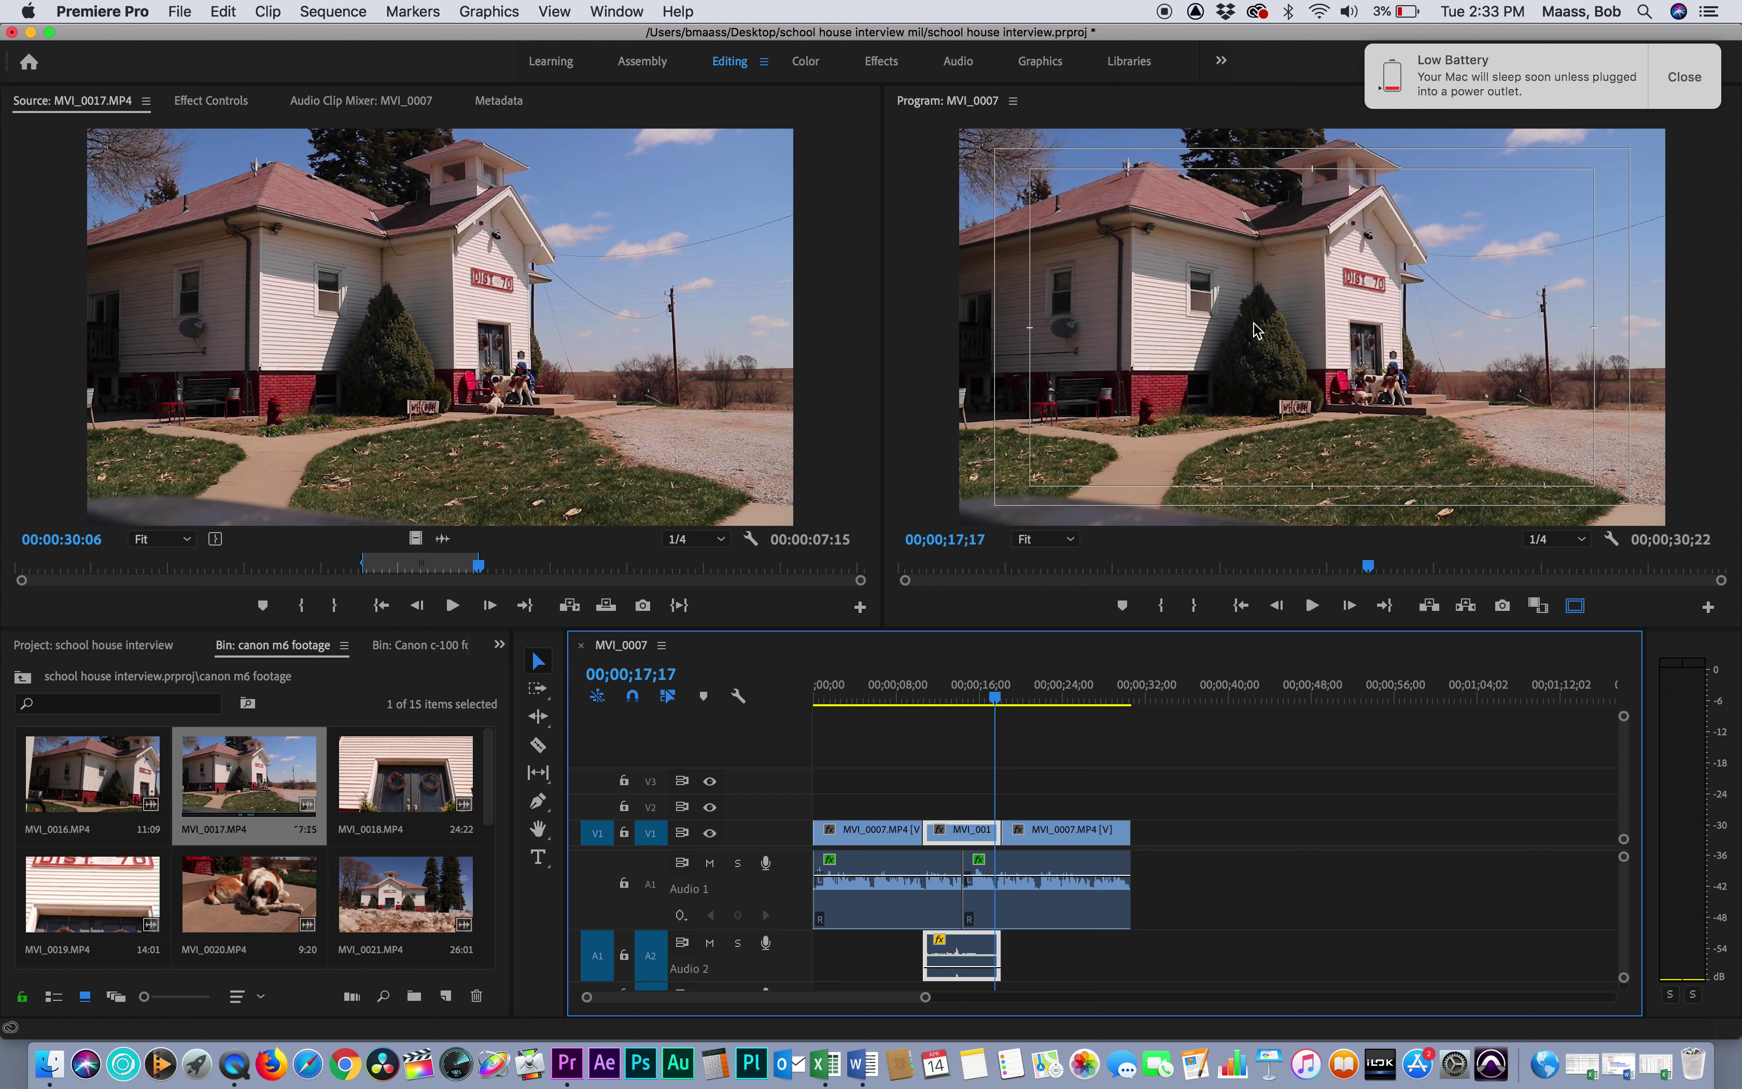
key("super+z")
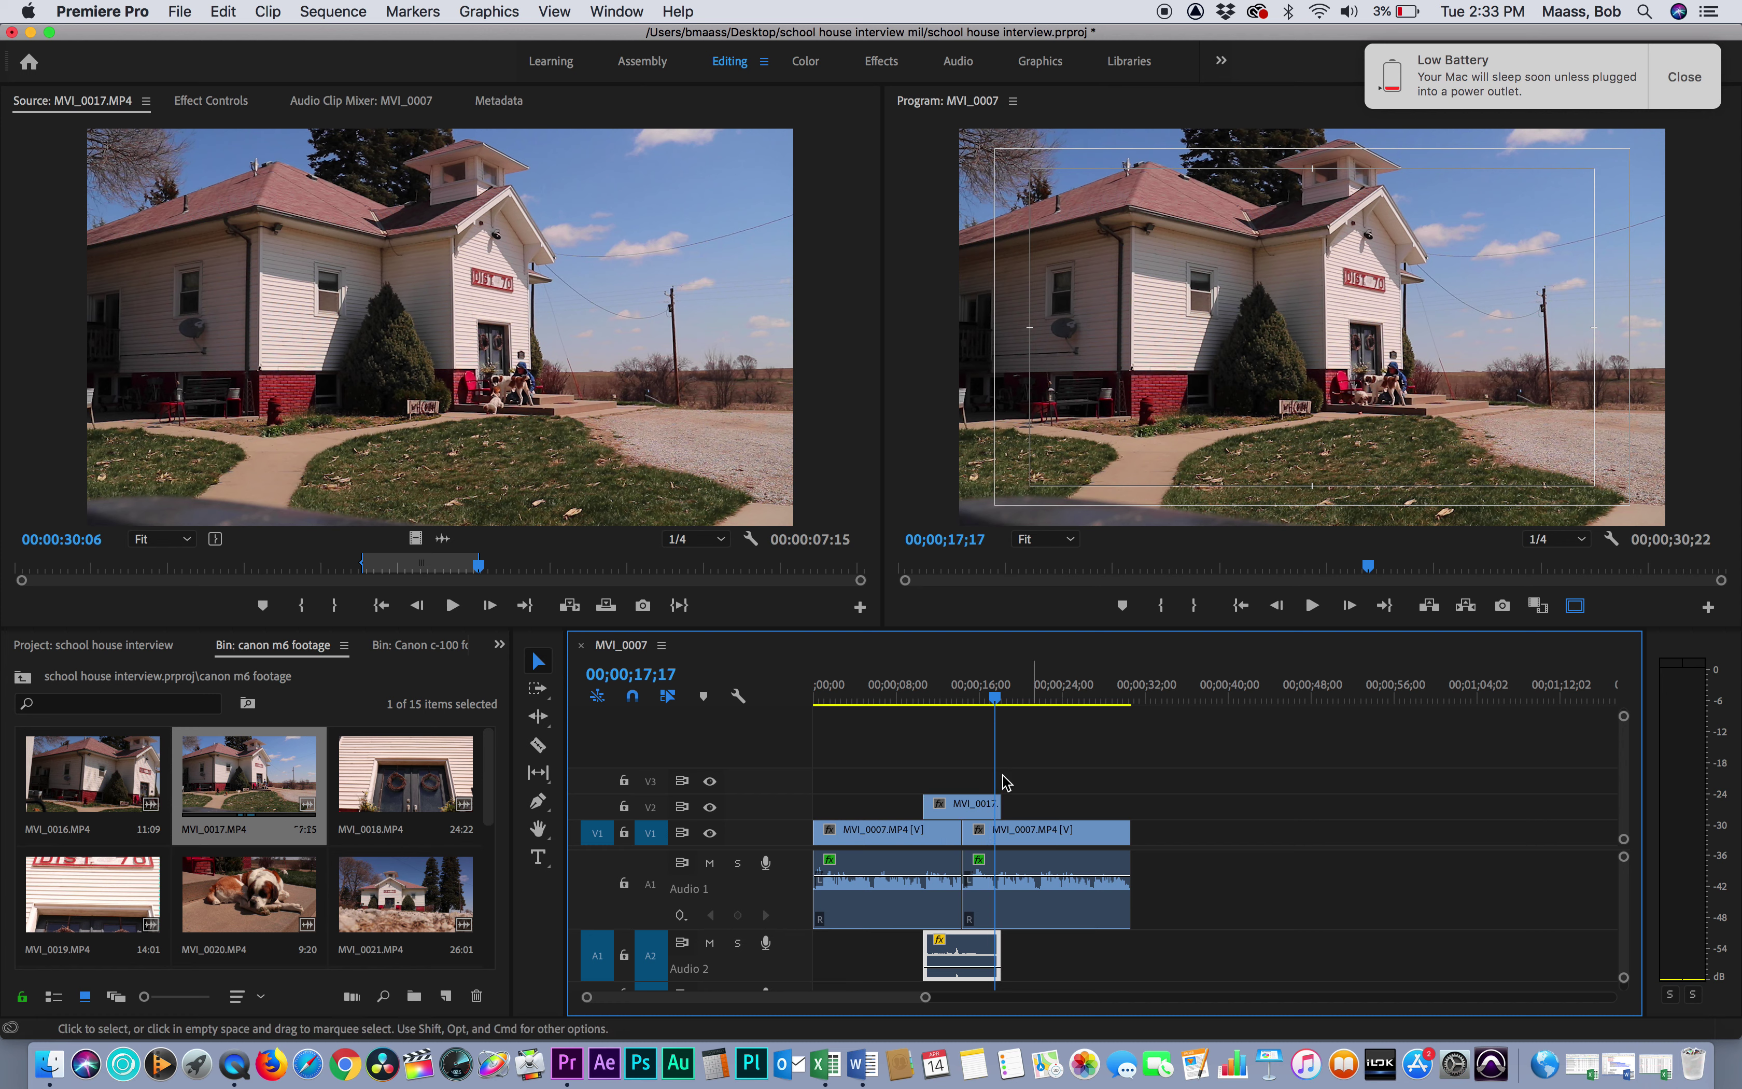
- Move the MVI_0017.MP4 cutaway from V2 straight down onto V1, overwriting the interview picture around the cut
left_click_drag(968, 808, 971, 830)
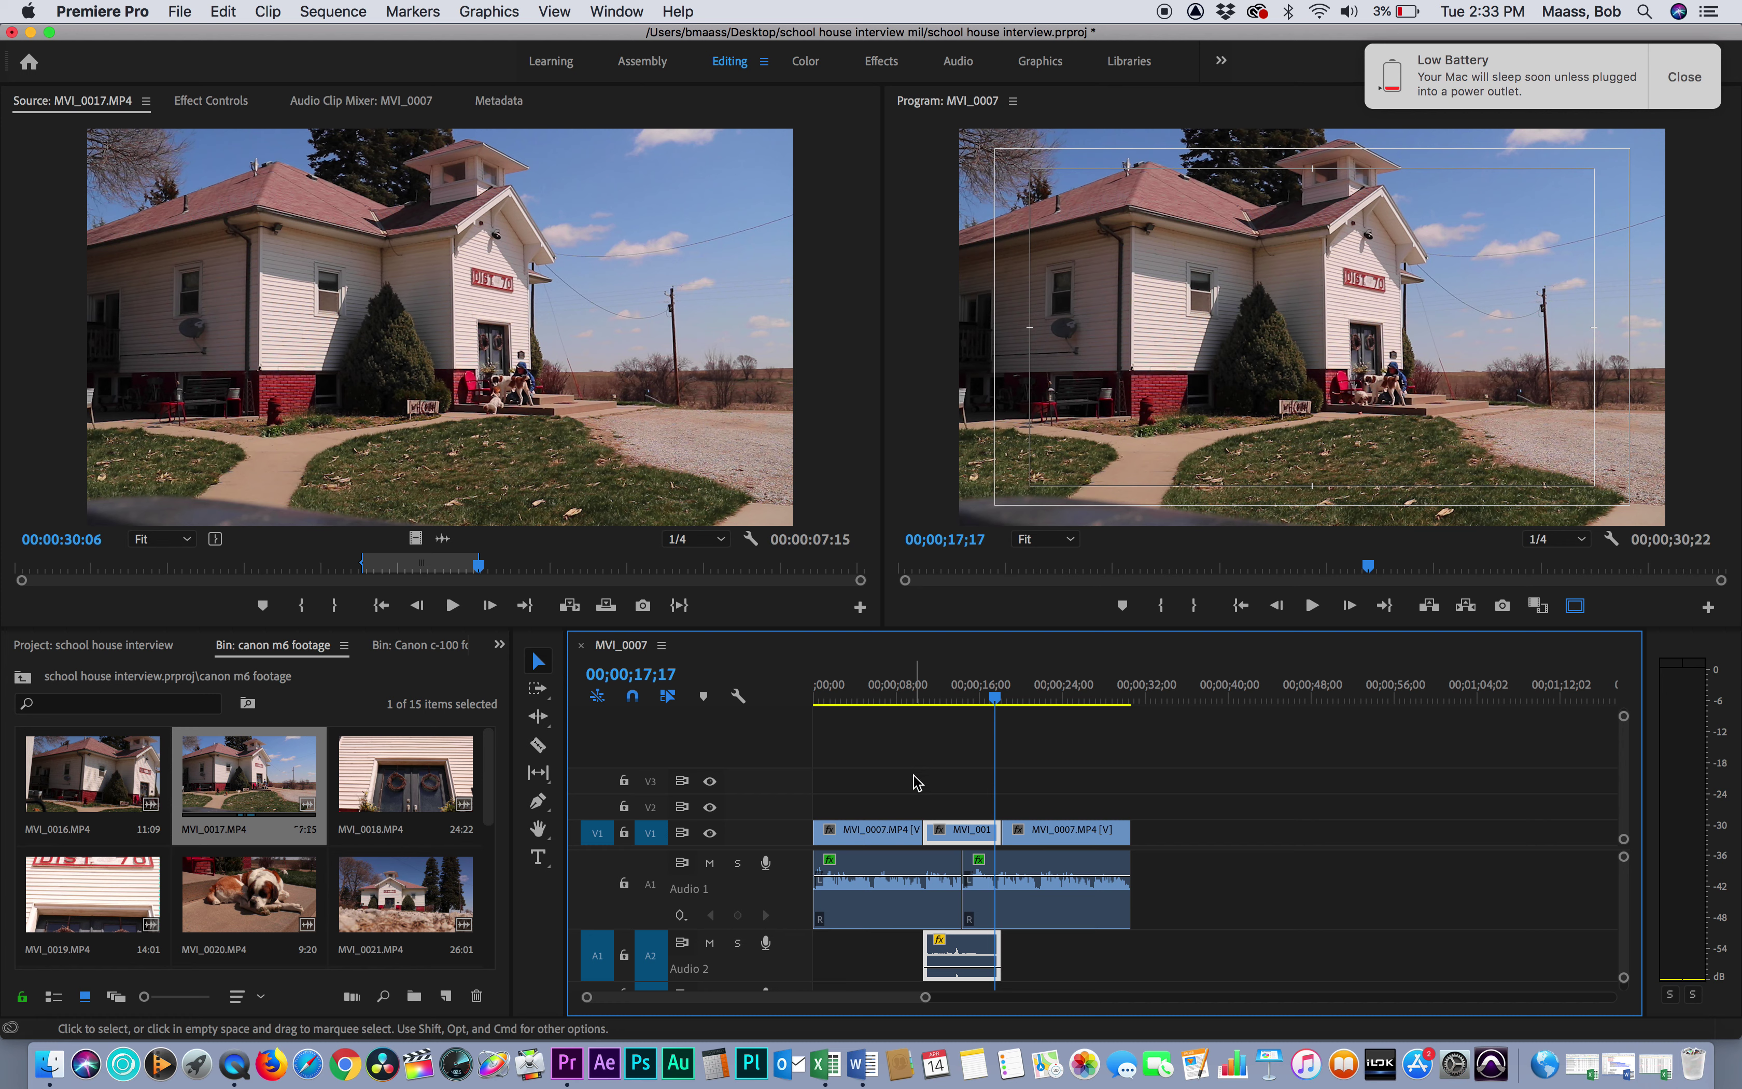
left_click_drag(904, 785, 1025, 829)
left_click(980, 748)
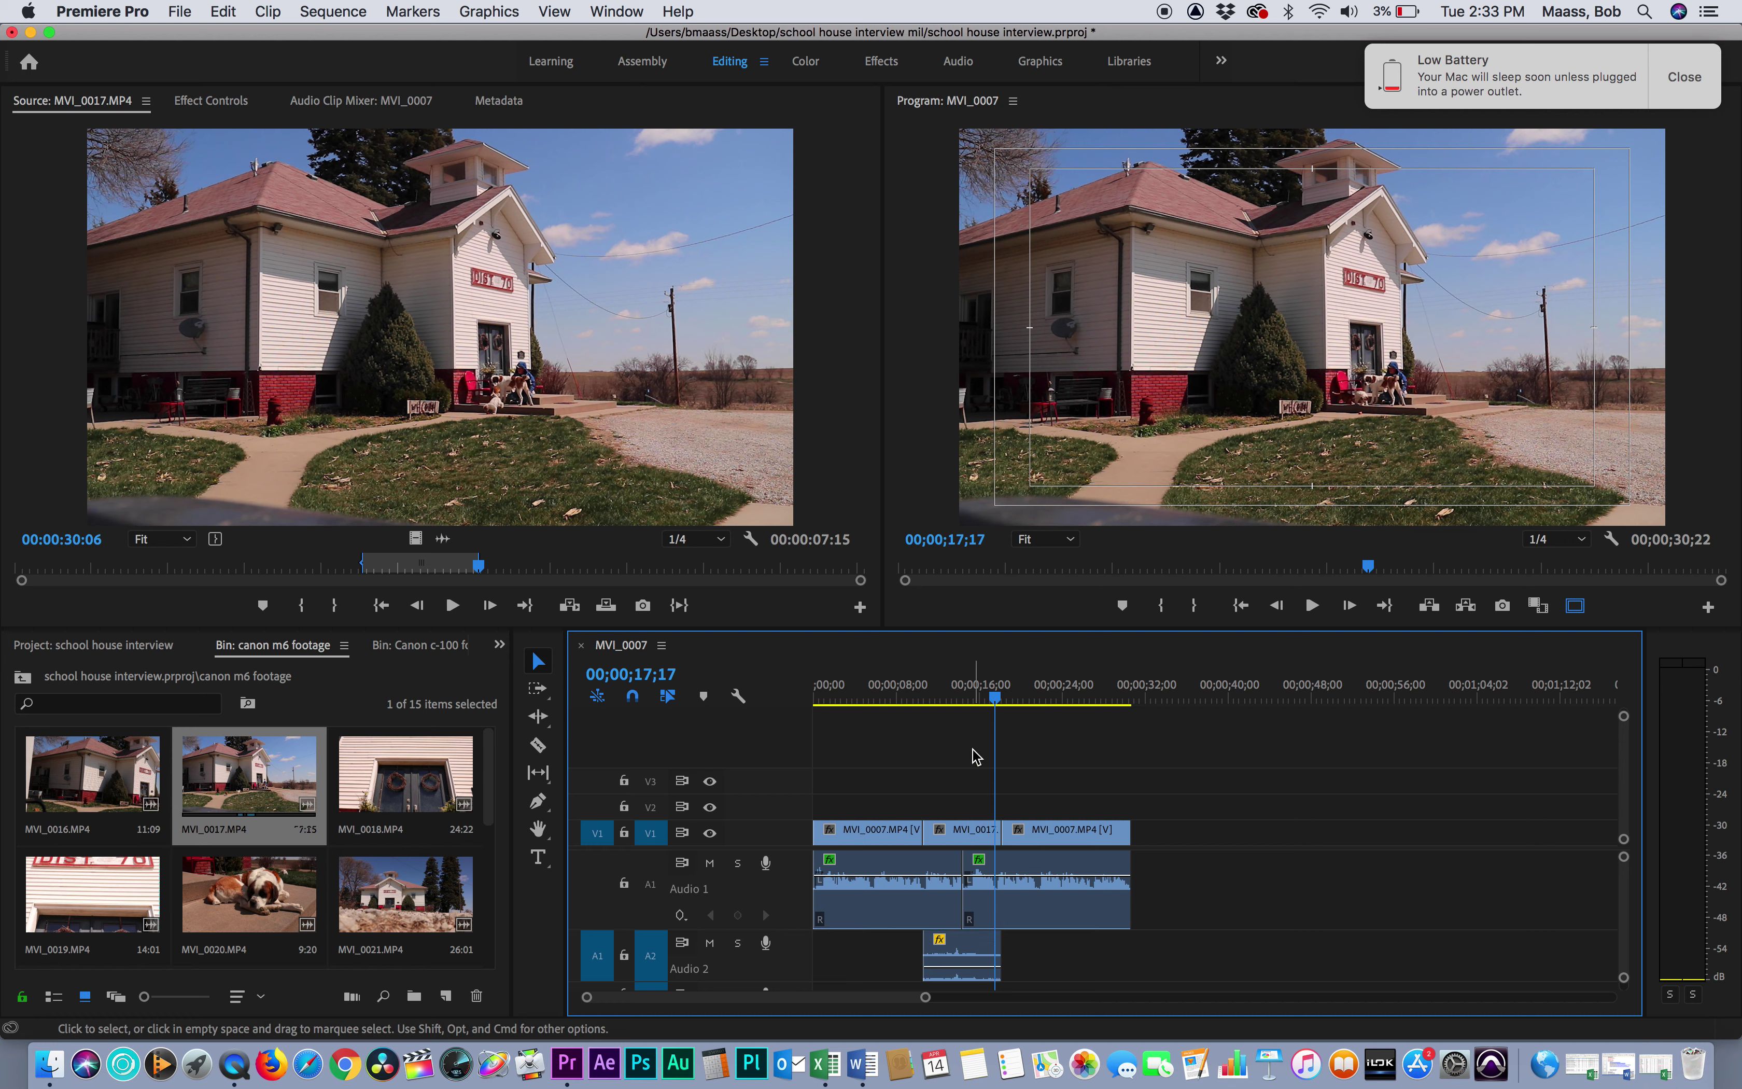
- Apply default transitions at both ends of the MVI_0017.MP4 cutaway on V1 and delete the audio transition from the A1 interview cut
right_click(919, 830)
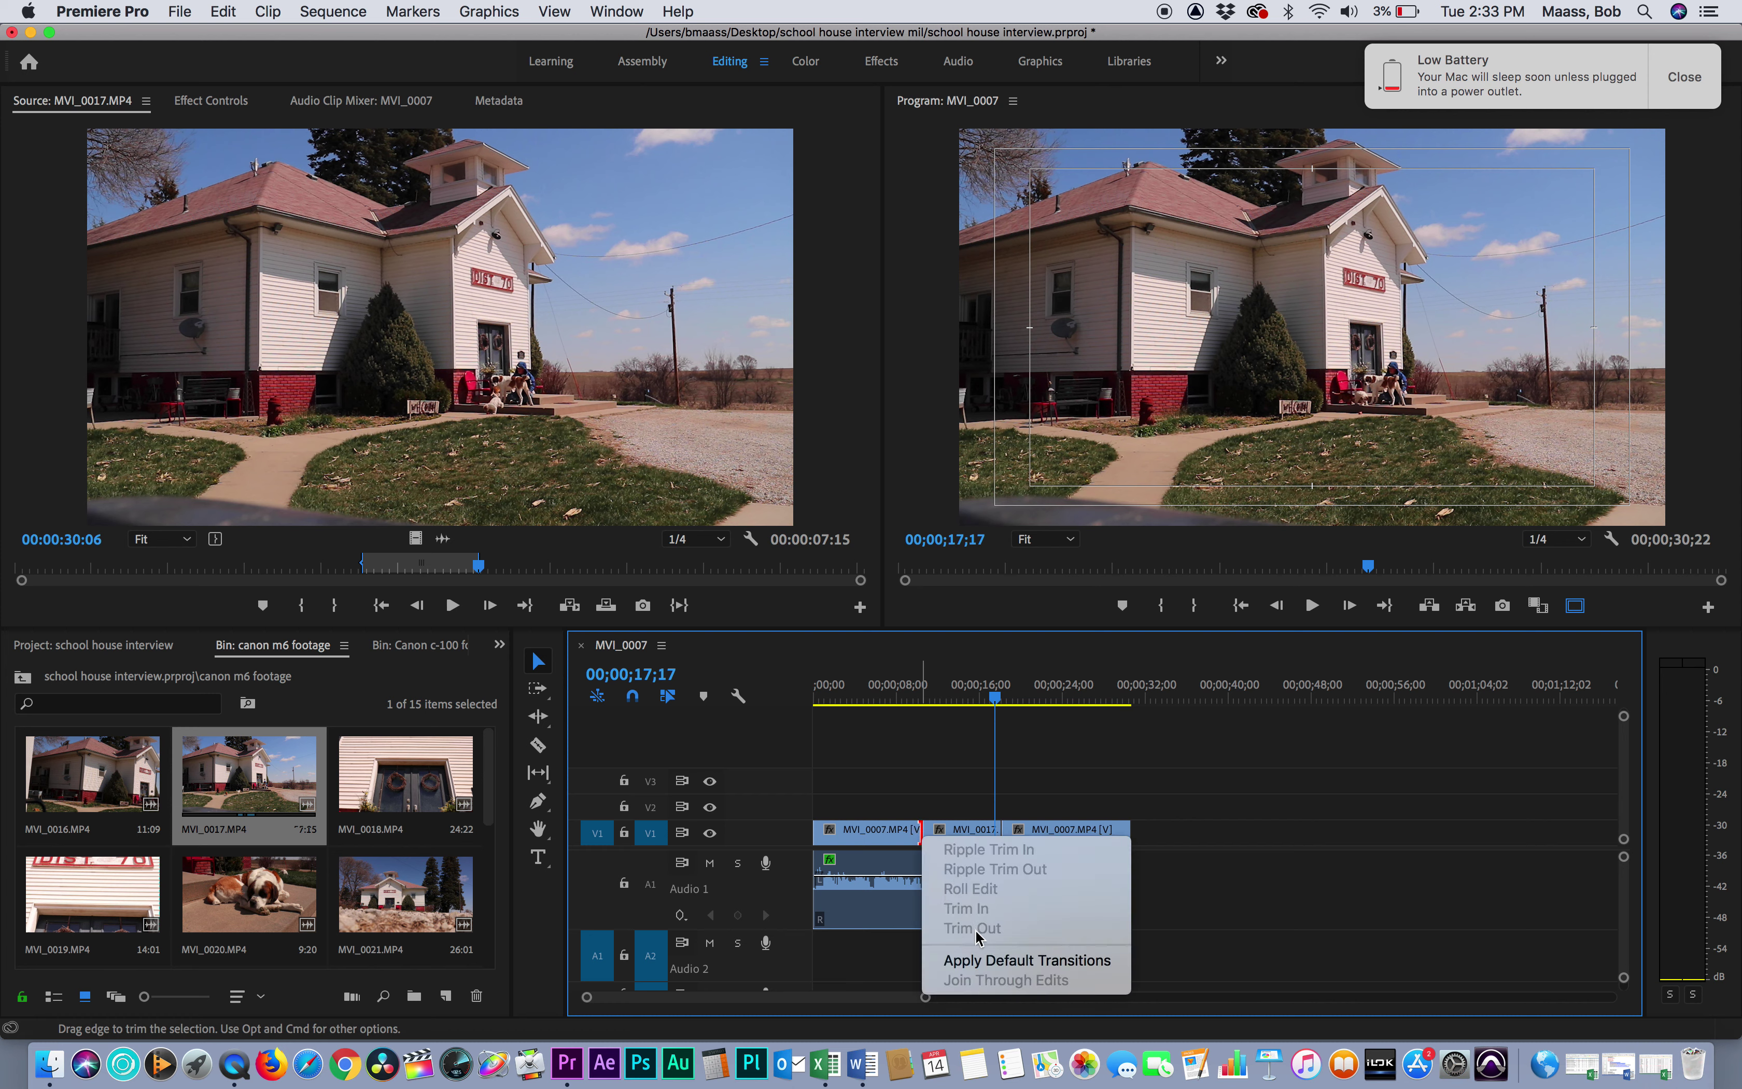
left_click(1001, 959)
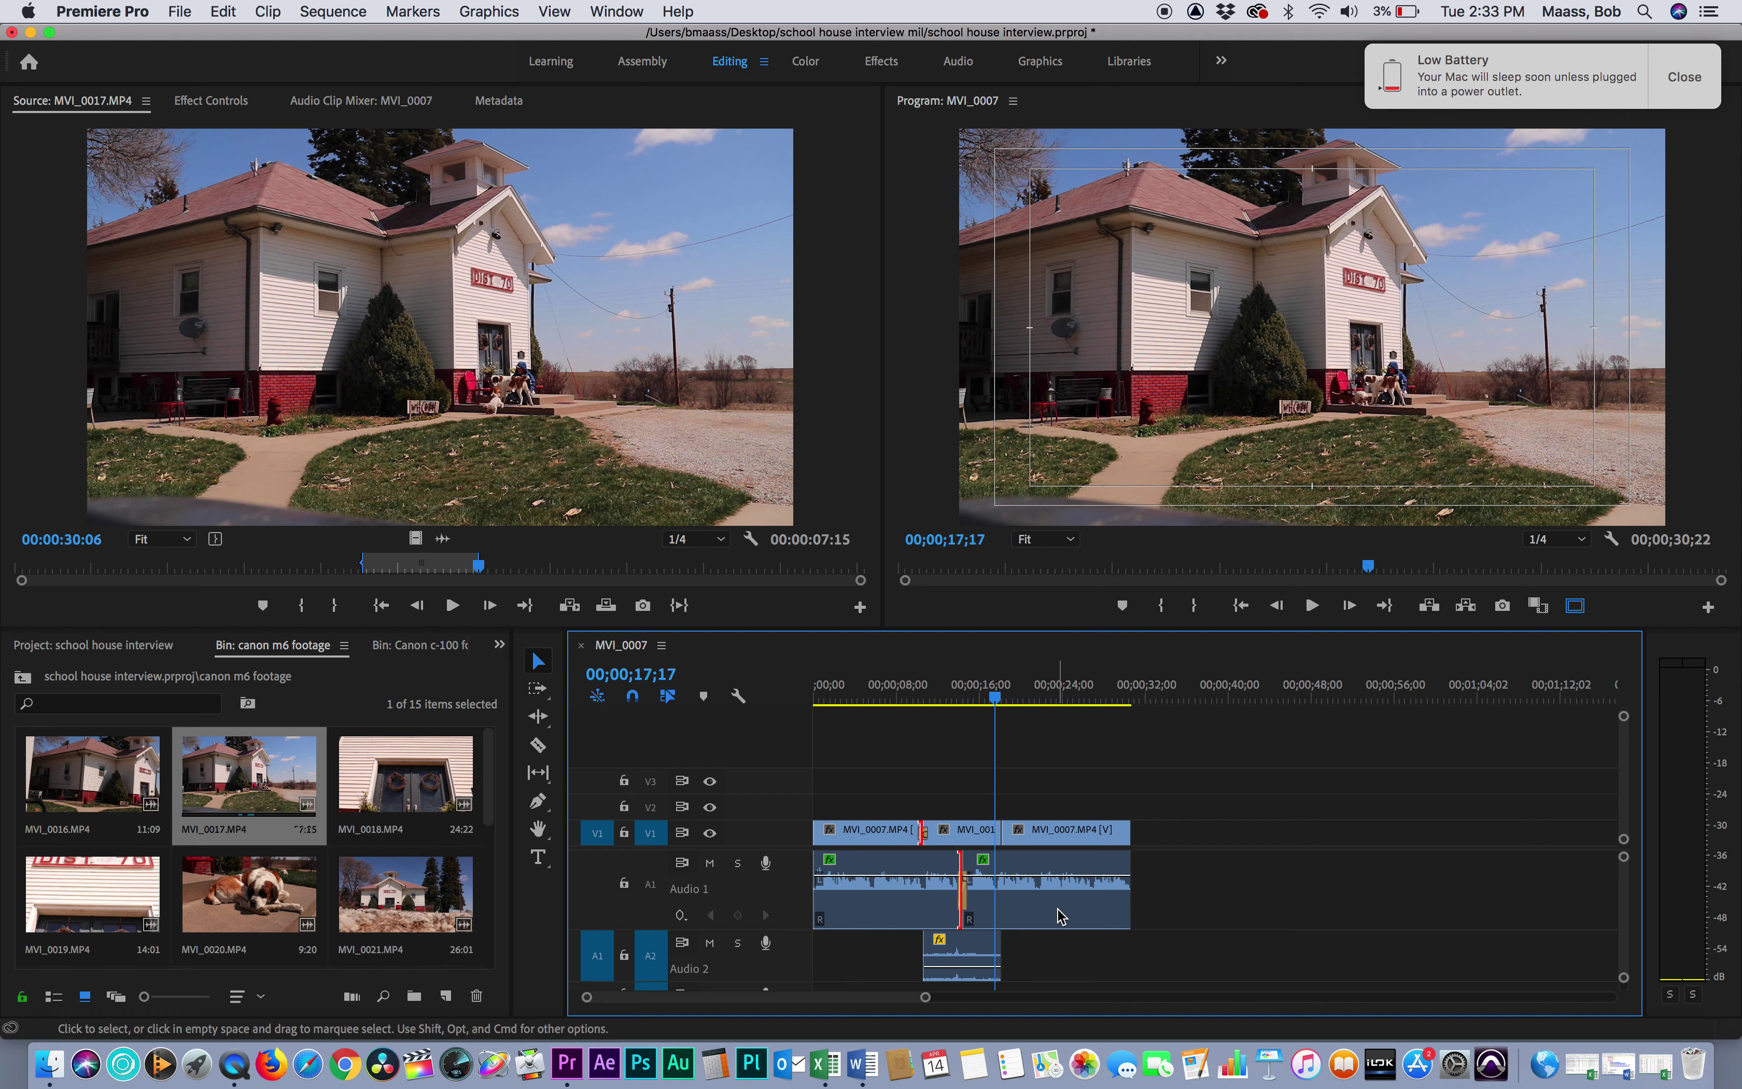
left_click(999, 830)
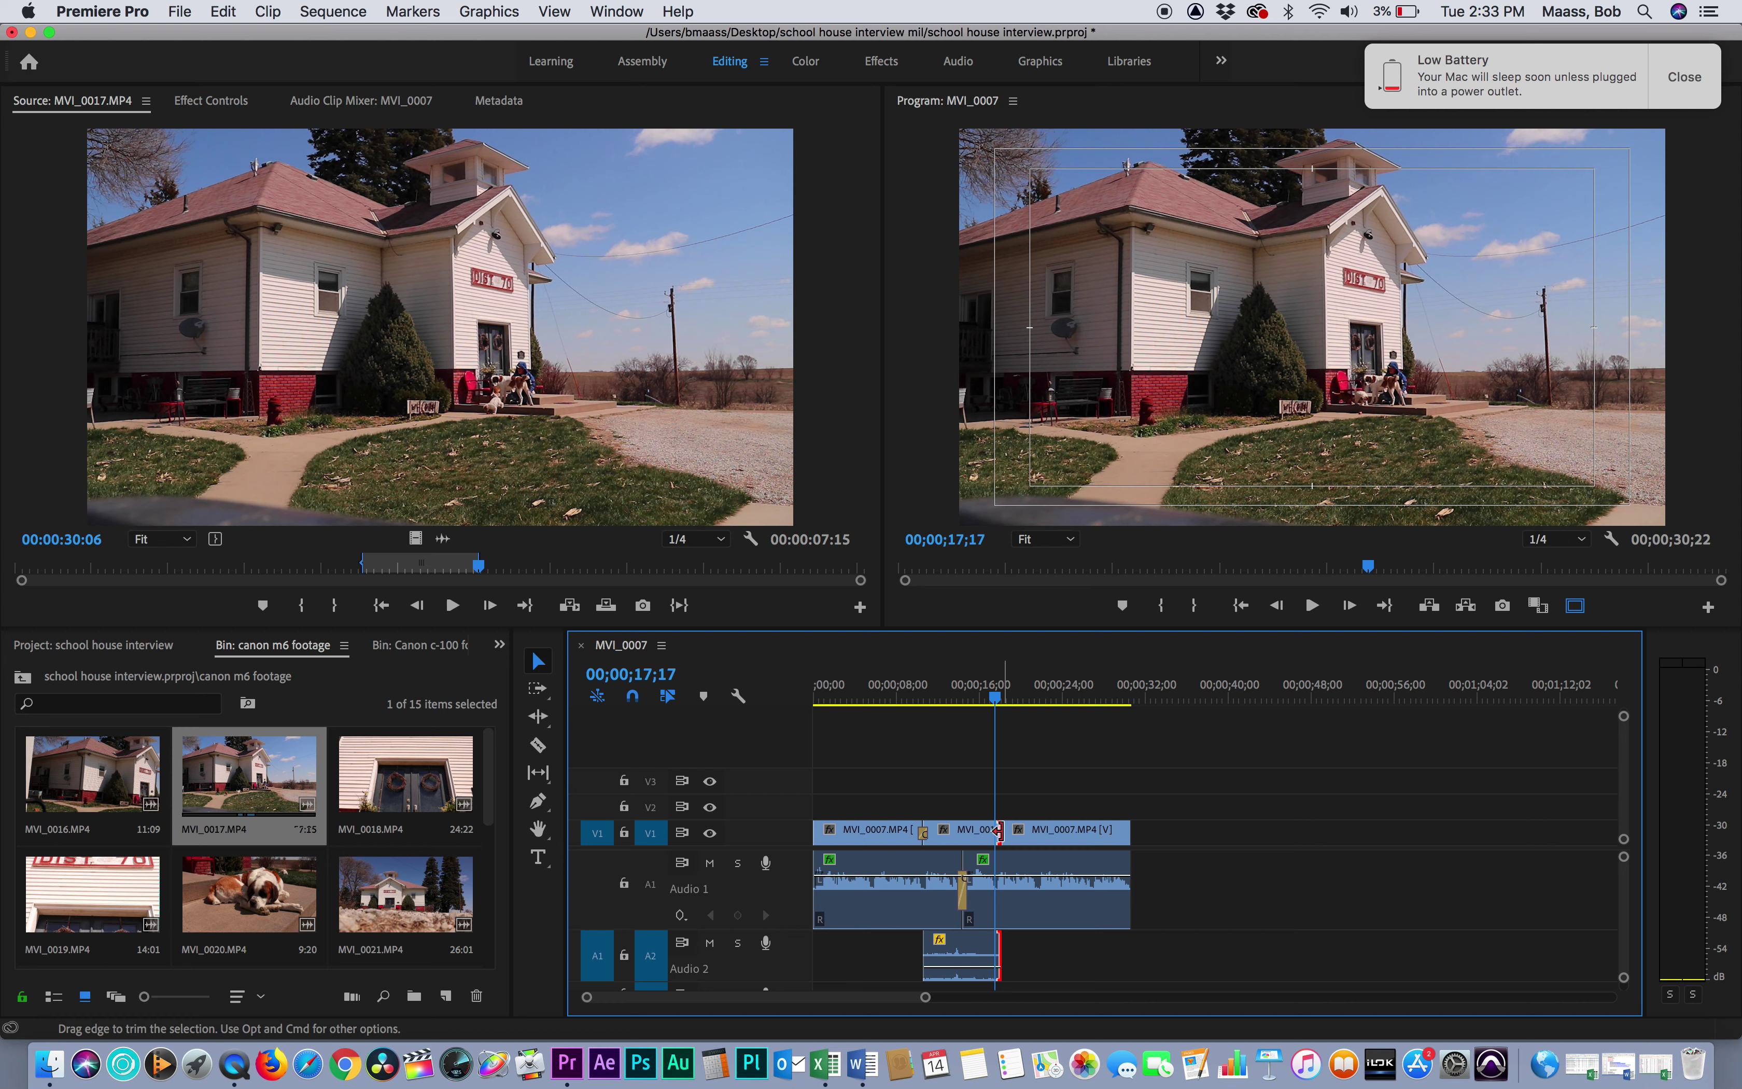
right_click(997, 829)
left_click(1068, 965)
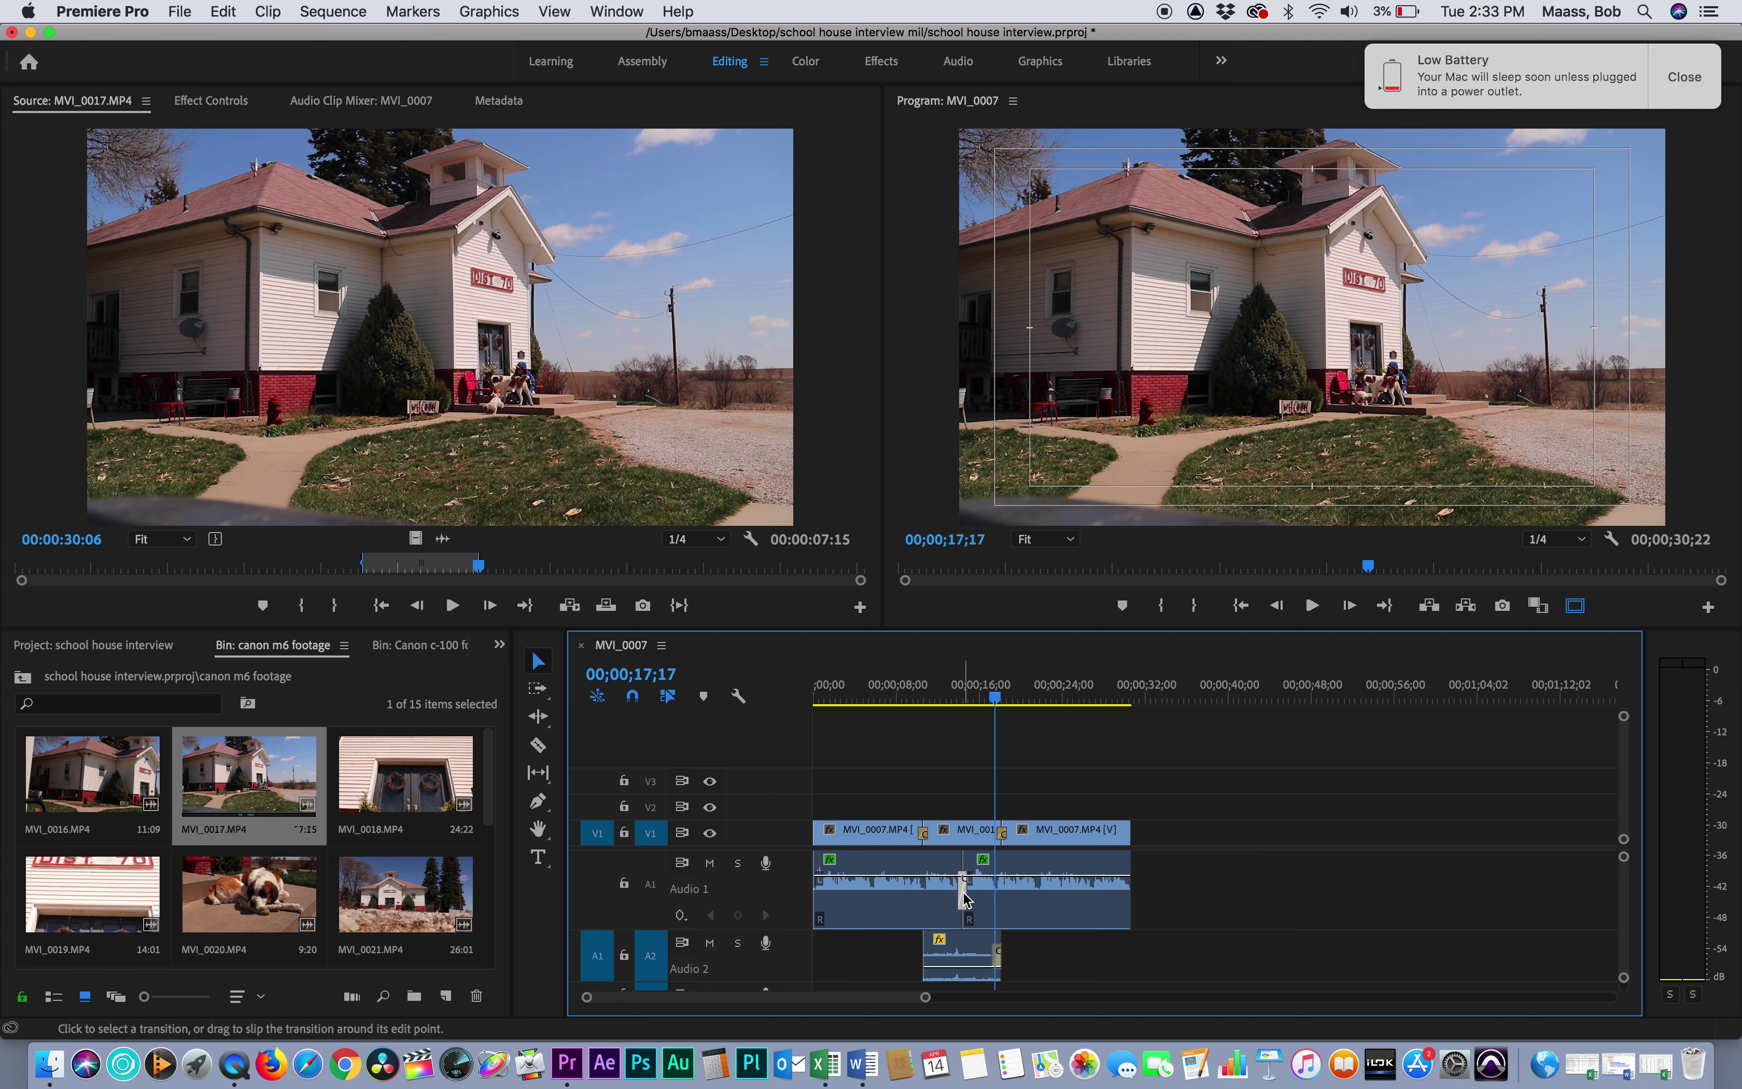
- Play the sequence from 00;00;08;24 past the end of the MVI_0017.MP4 cutaway to check both transitions
left_click_drag(996, 696, 902, 704)
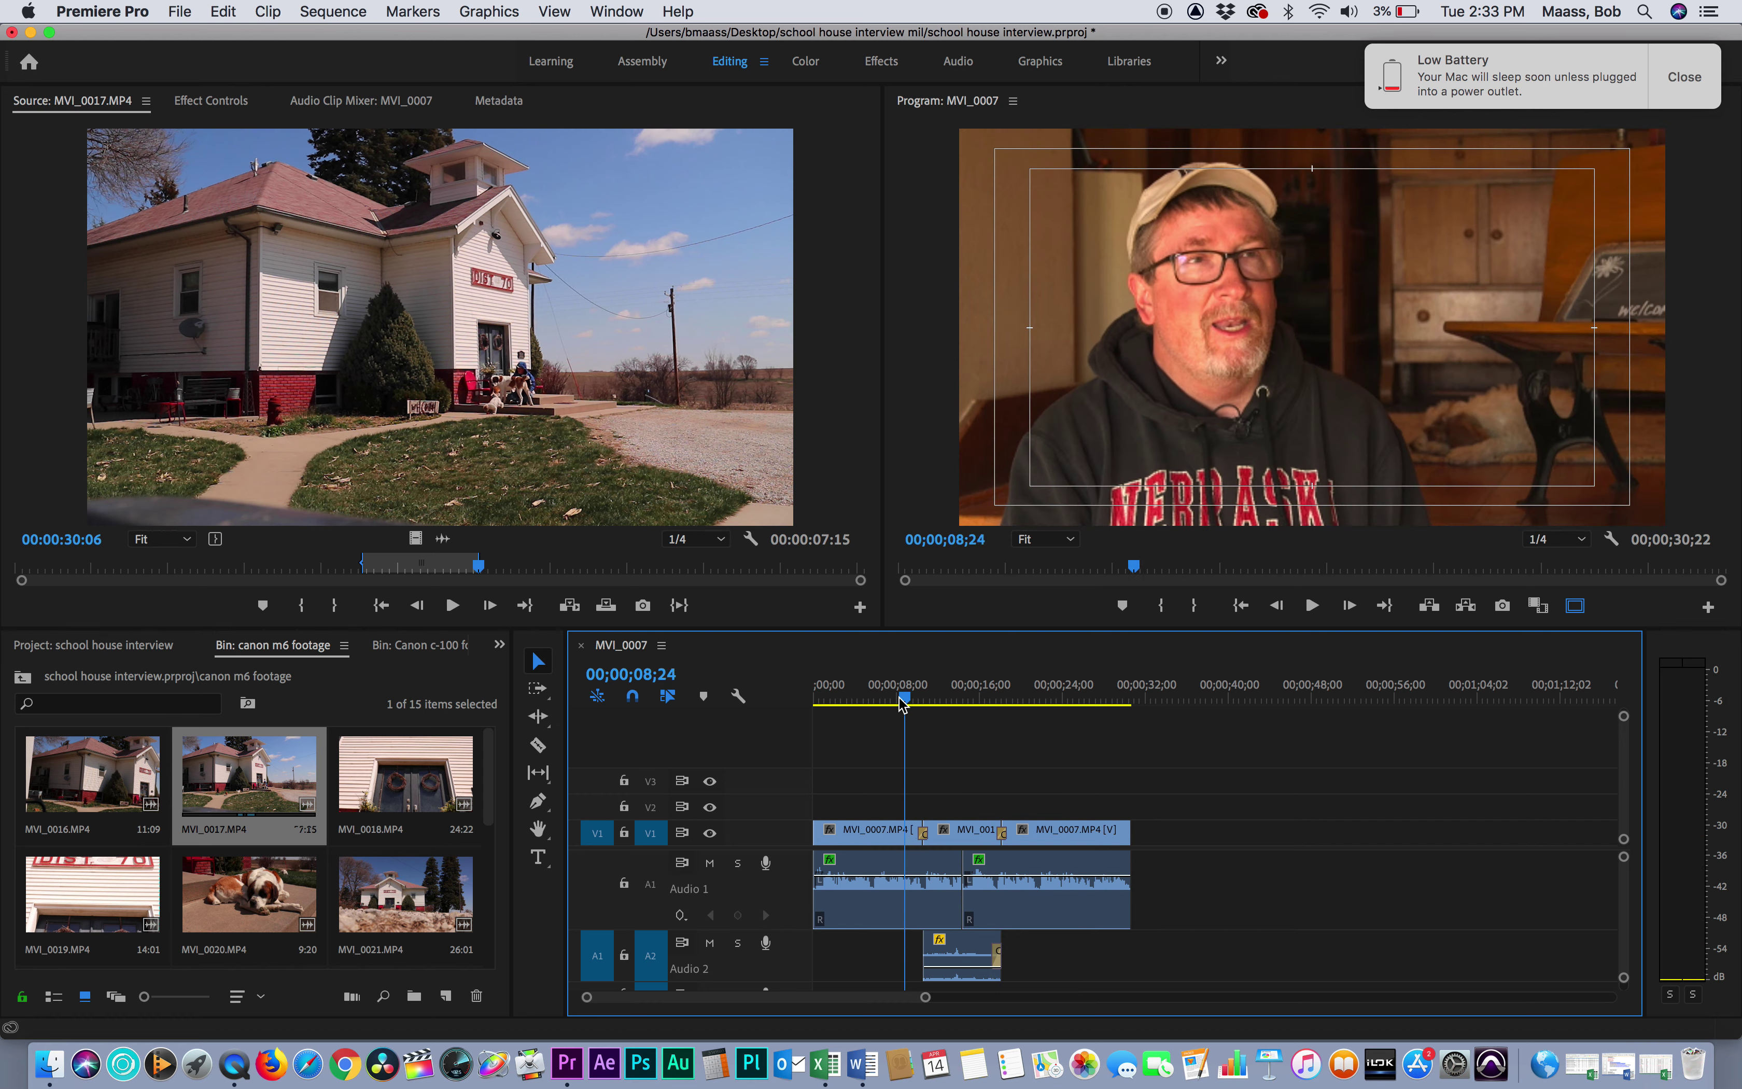
key("space")
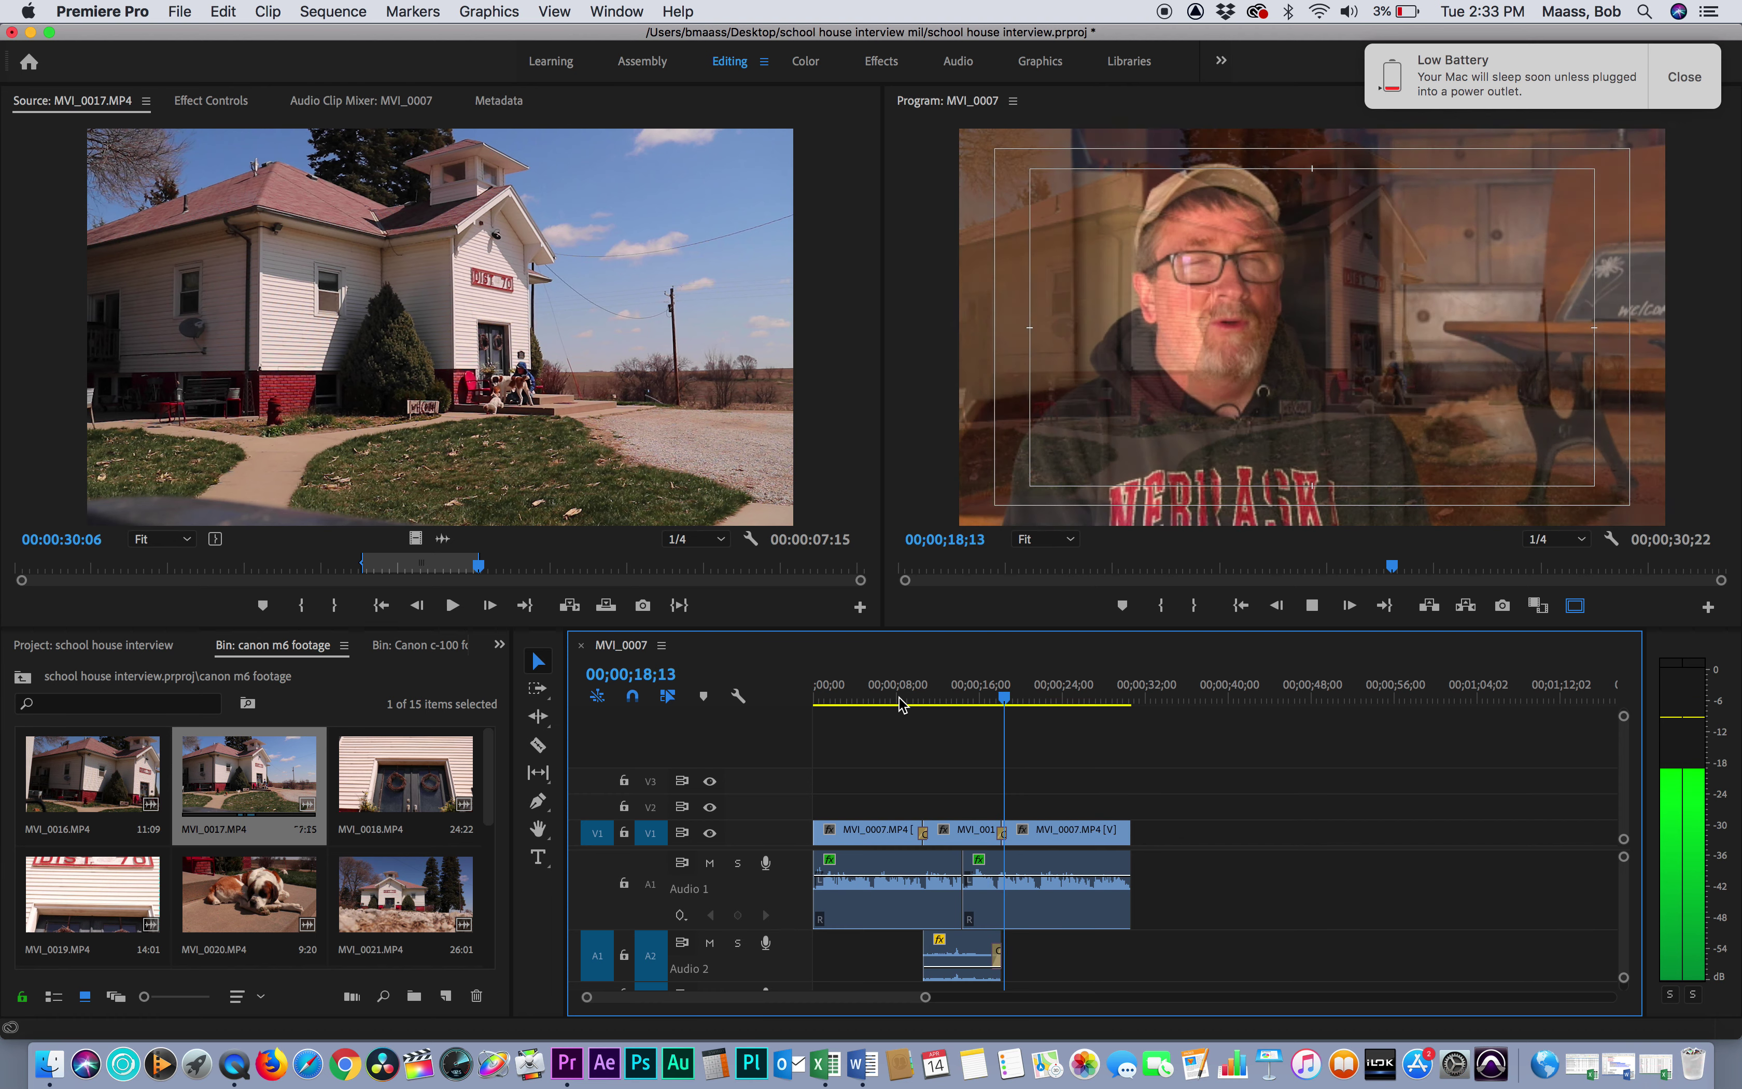
key("space")
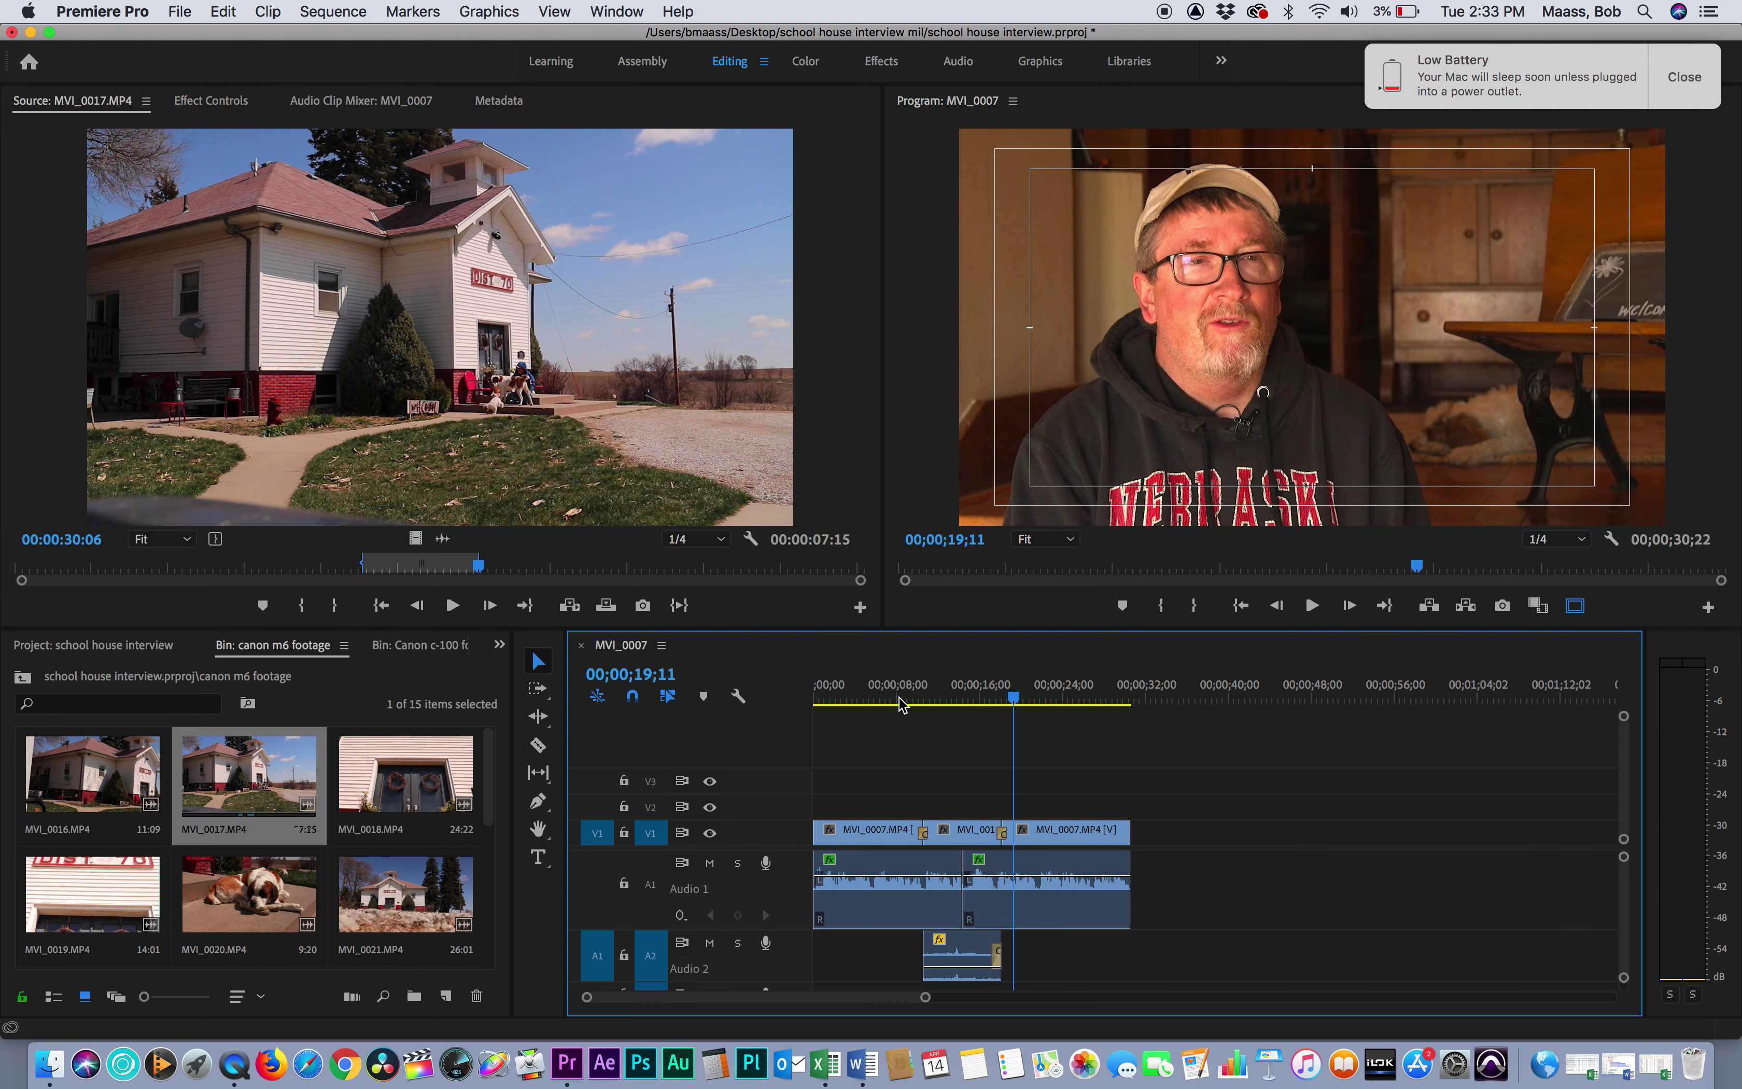